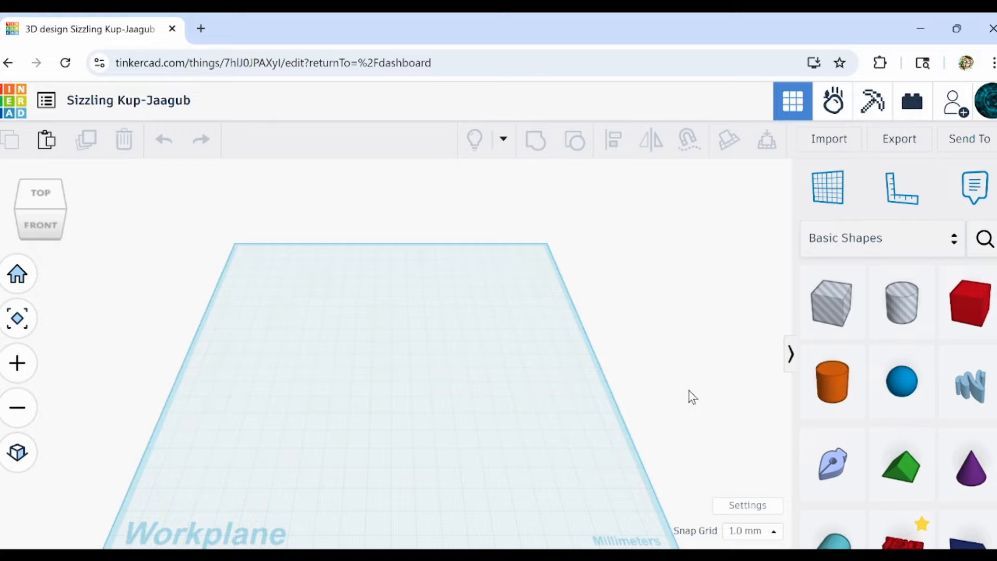
pyautogui.scroll(-1, 621, 333)
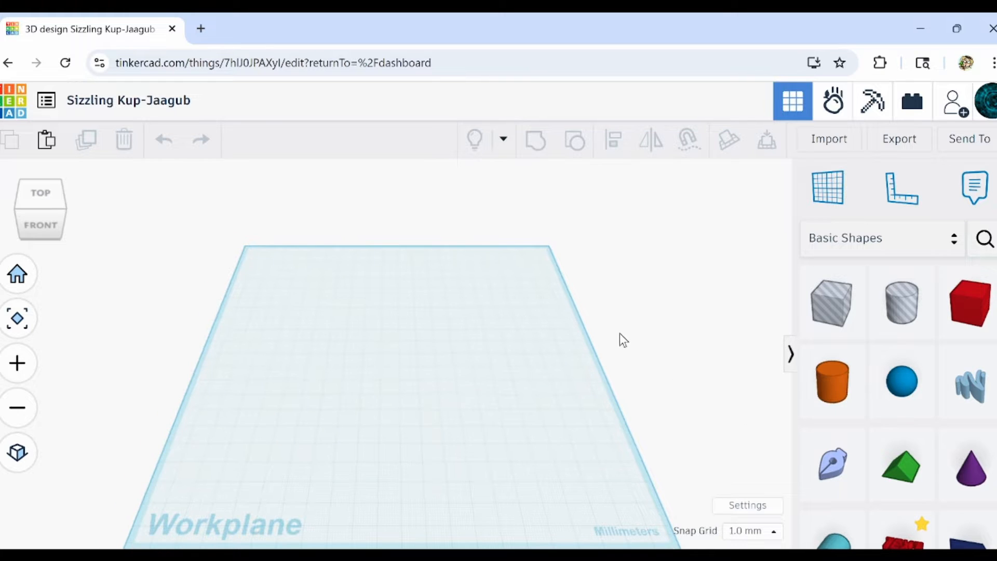
pyautogui.scroll(-1, 543, 337)
pyautogui.moveTo(376, 393); pyautogui.dragTo(381, 335, button='middle')
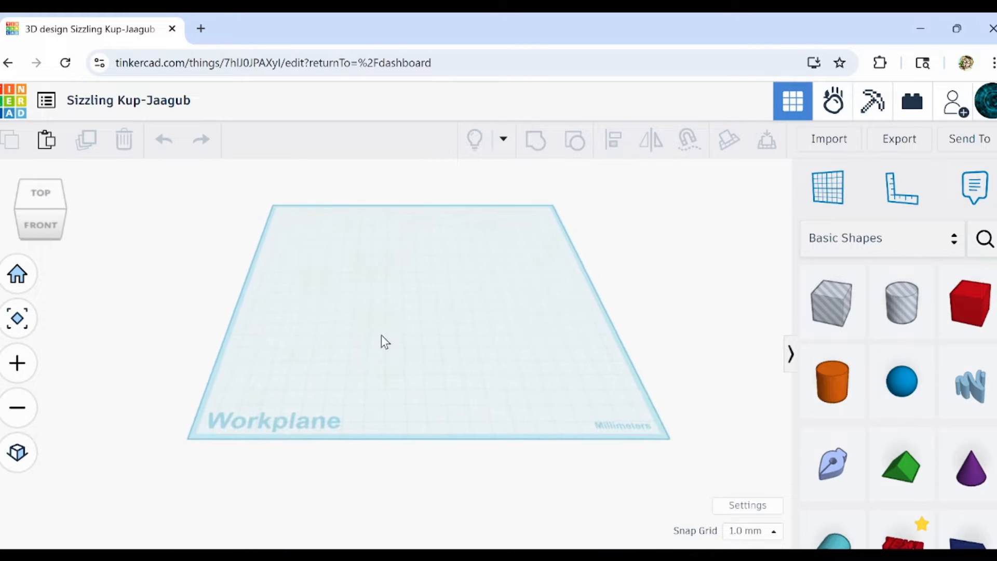
pyautogui.scroll(3, 381, 336)
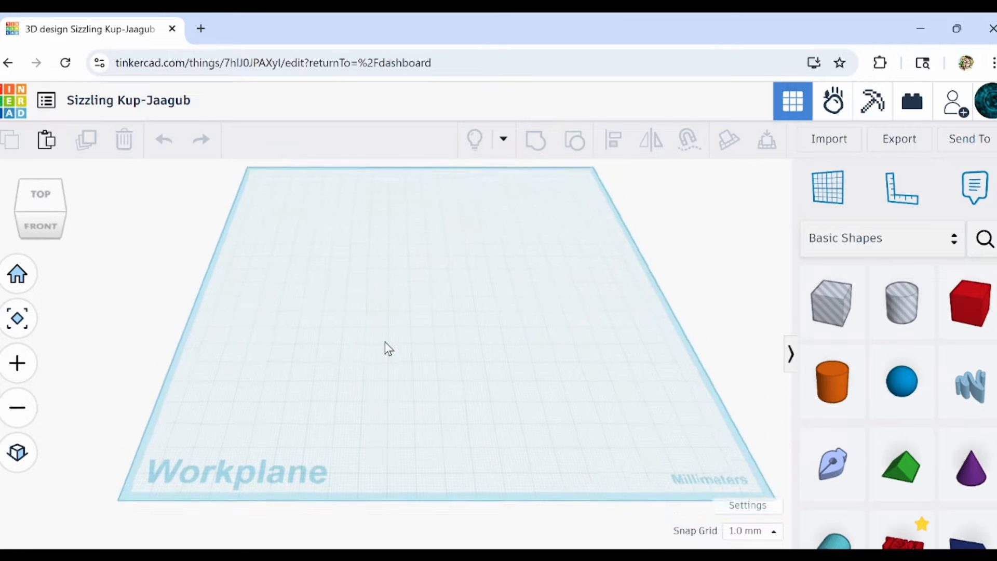
pyautogui.scroll(-1, 385, 341)
pyautogui.moveTo(401, 296); pyautogui.dragTo(370, 325, button='middle')
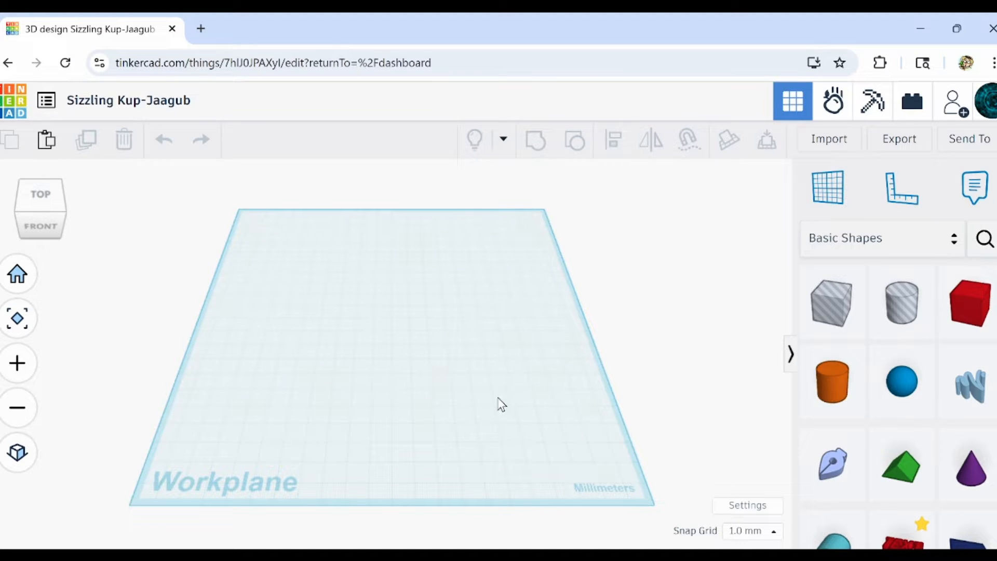
pyautogui.scroll(3, 497, 398)
pyautogui.scroll(-3, 497, 398)
pyautogui.moveTo(468, 378); pyautogui.dragTo(505, 372, button='middle')
pyautogui.scroll(-2, 451, 358)
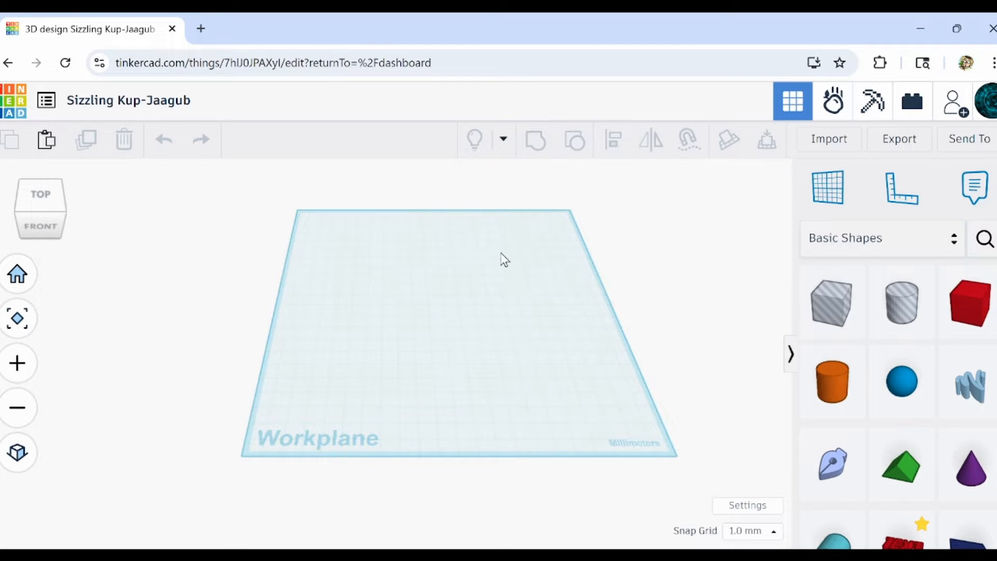
pyautogui.moveTo(476, 302); pyautogui.dragTo(451, 315, button='middle')
pyautogui.scroll(1, 427, 323)
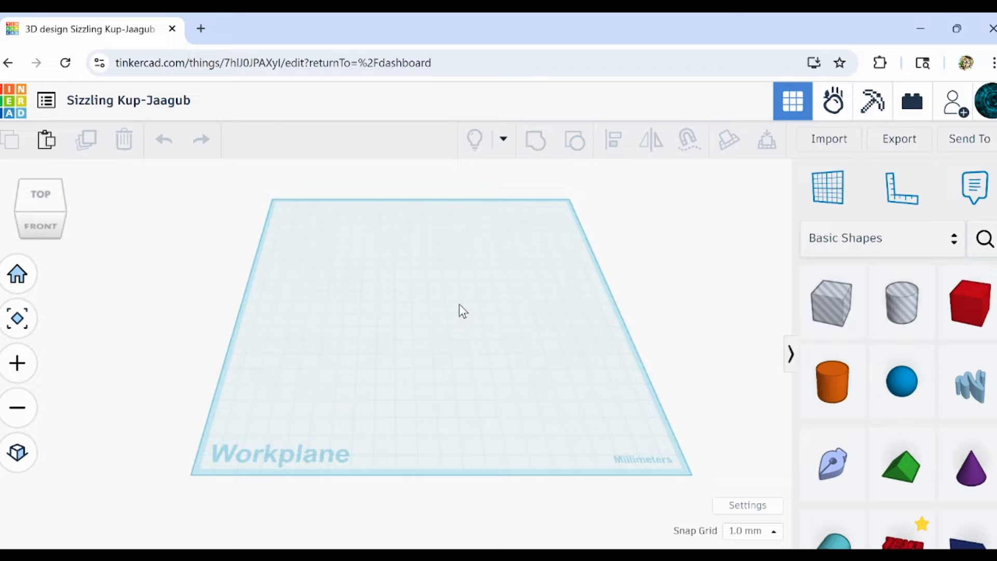
pyautogui.scroll(5, 465, 310)
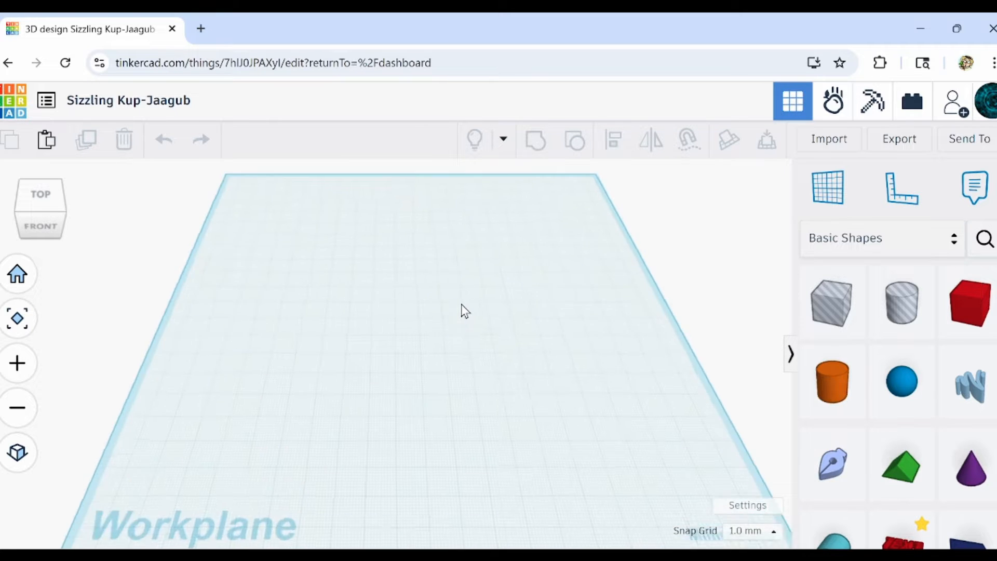
pyautogui.scroll(-2, 465, 311)
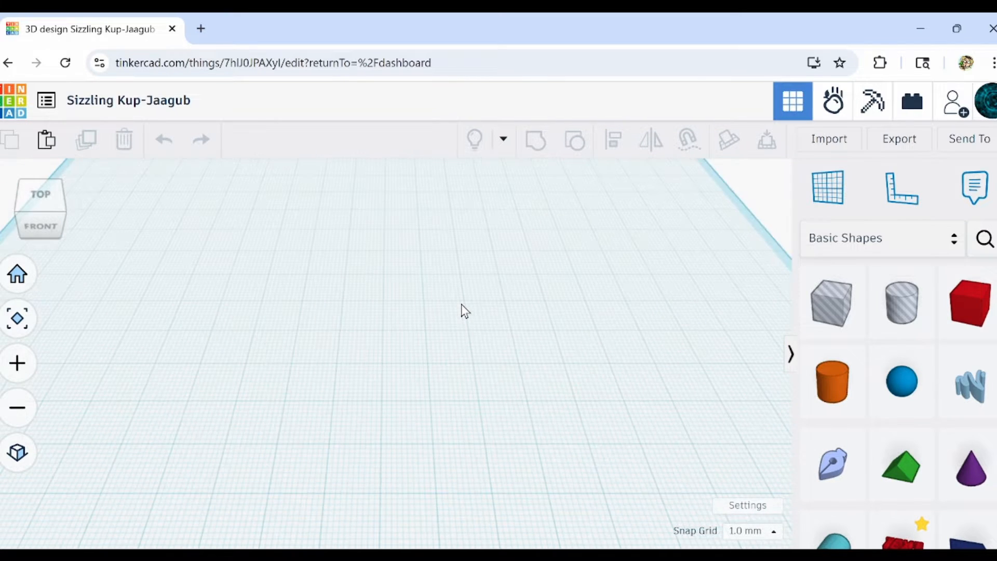
pyautogui.scroll(-5, 465, 311)
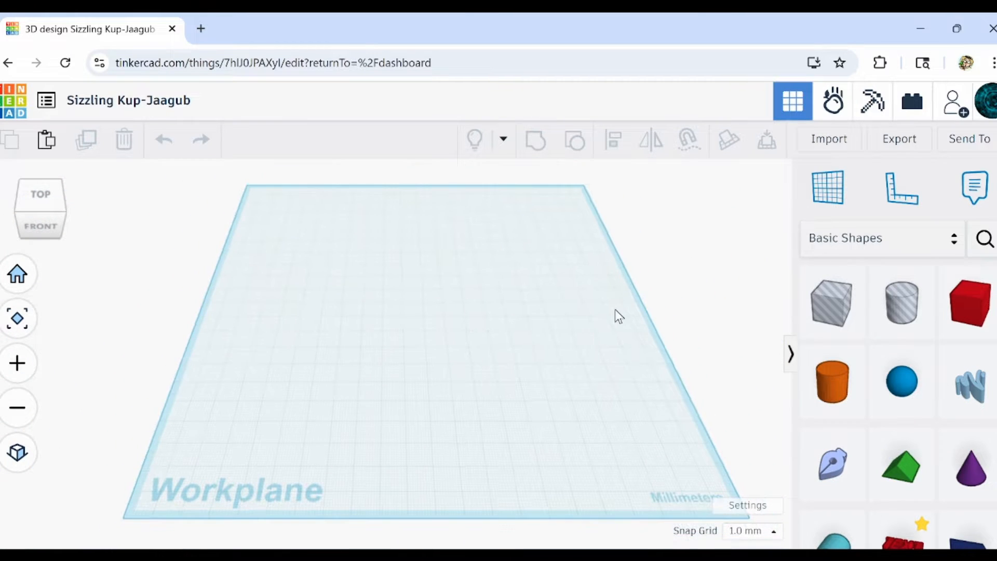
pyautogui.moveTo(619, 294); pyautogui.dragTo(657, 309, button='right')
pyautogui.moveTo(440, 339); pyautogui.dragTo(404, 323, button='middle')
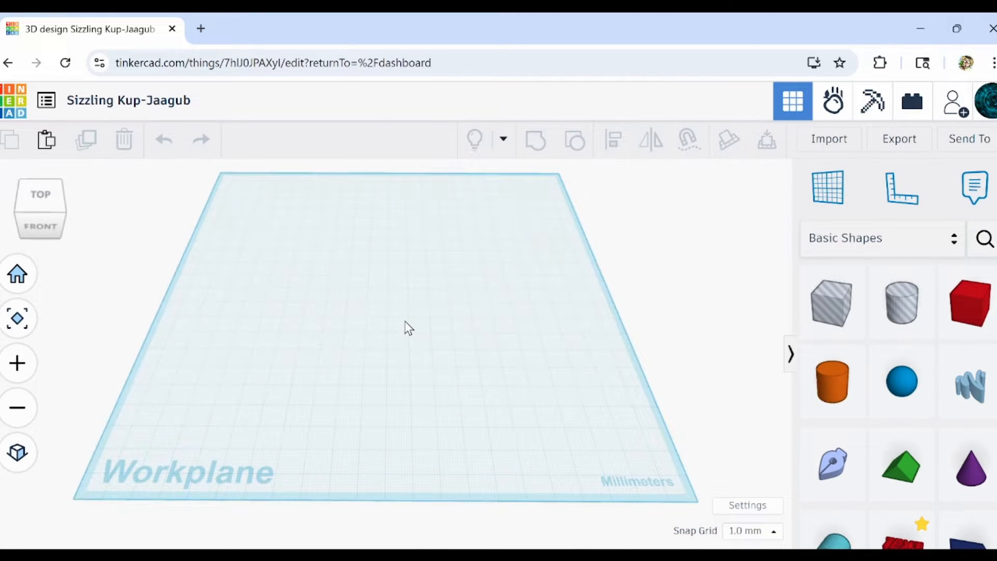
pyautogui.scroll(-5, 408, 323)
pyautogui.scroll(1, 410, 329)
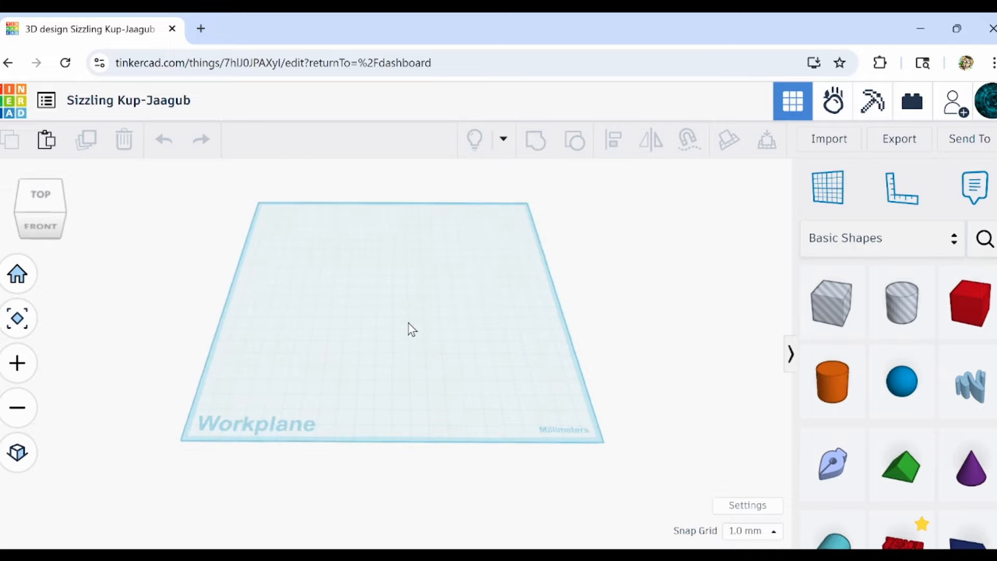
pyautogui.scroll(-2, 410, 330)
pyautogui.moveTo(410, 329); pyautogui.dragTo(443, 344, button='middle')
pyautogui.scroll(3, 443, 344)
pyautogui.scroll(2, 443, 344)
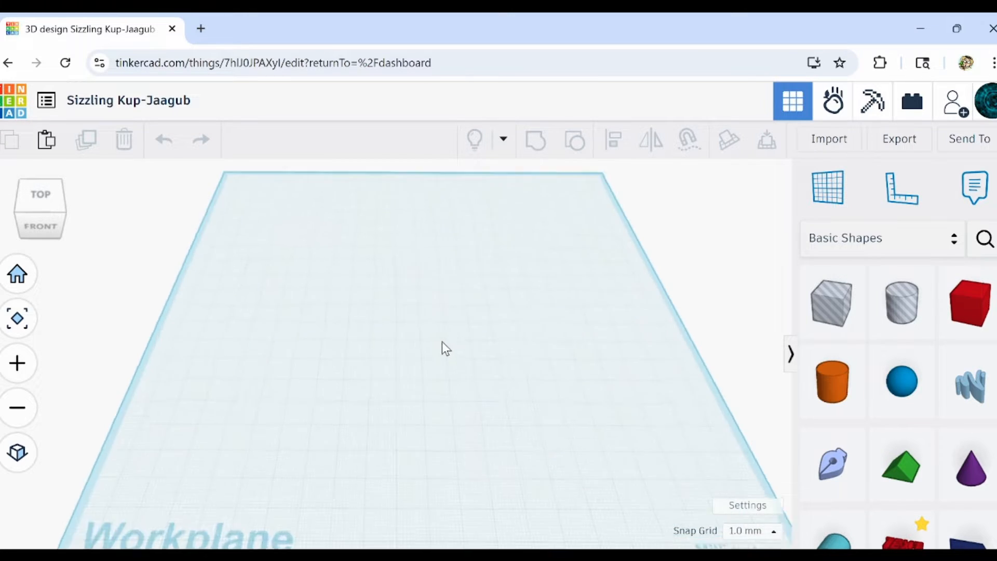
pyautogui.scroll(-2, 442, 342)
pyautogui.moveTo(438, 342); pyautogui.dragTo(414, 330, button='middle')
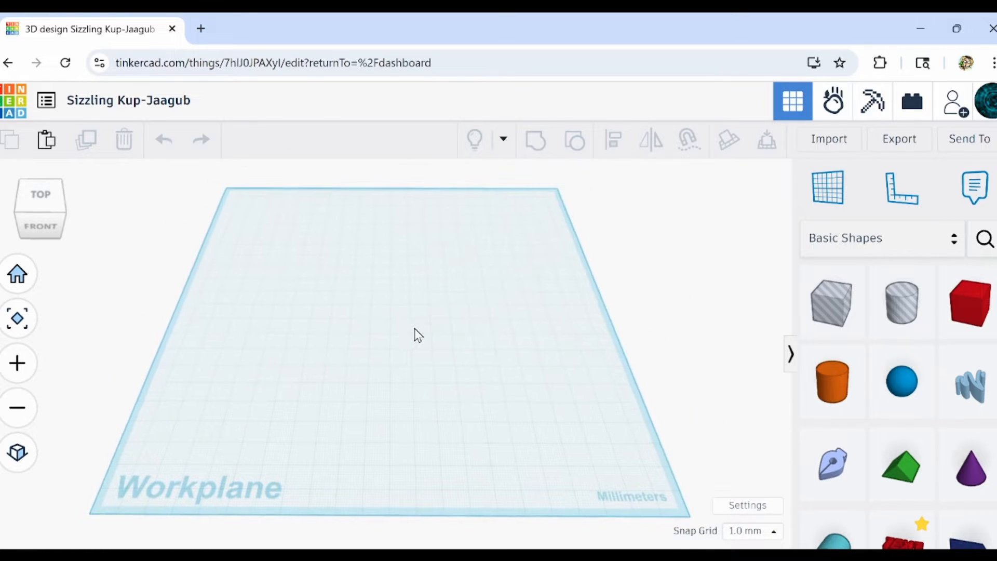
pyautogui.scroll(-2, 414, 330)
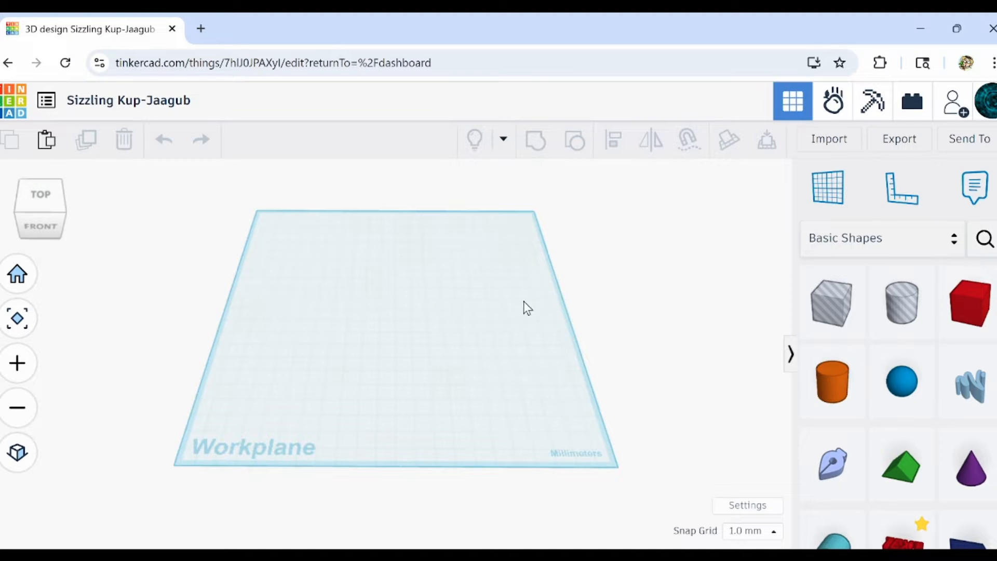
pyautogui.moveTo(619, 374); pyautogui.dragTo(648, 358, button='right')
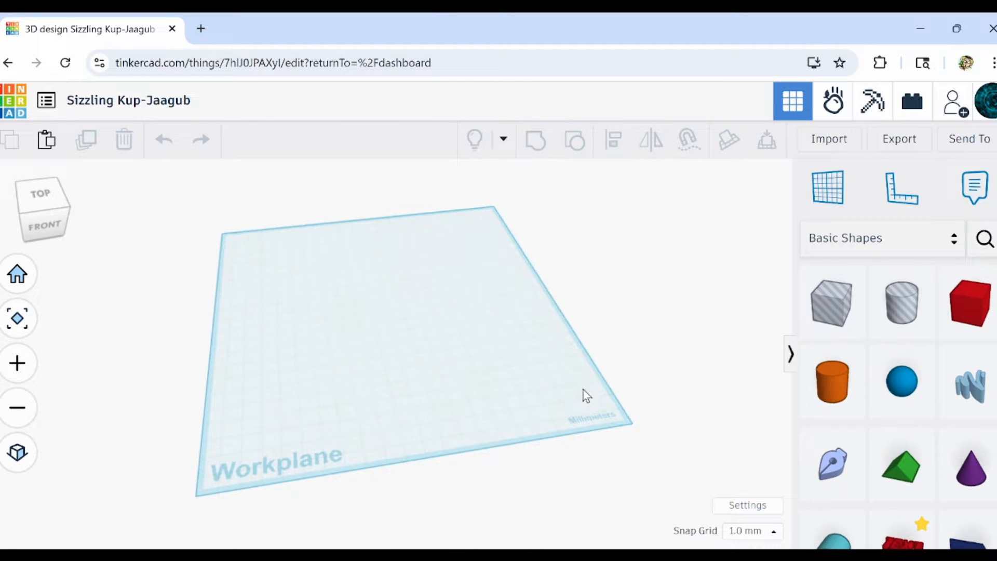
pyautogui.moveTo(575, 392); pyautogui.dragTo(534, 349, button='right')
pyautogui.moveTo(534, 349); pyautogui.dragTo(456, 334, button='middle')
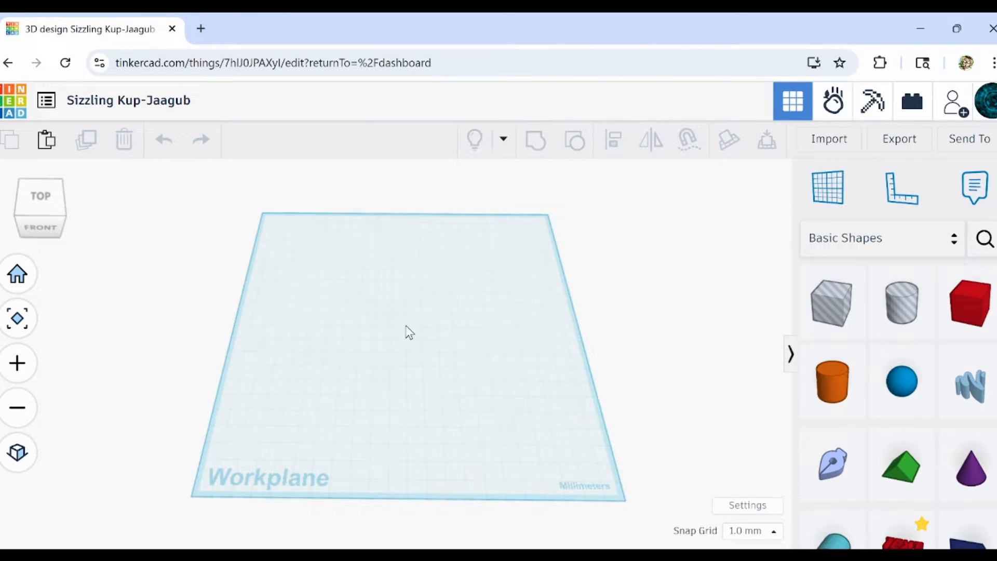
pyautogui.scroll(5, 410, 332)
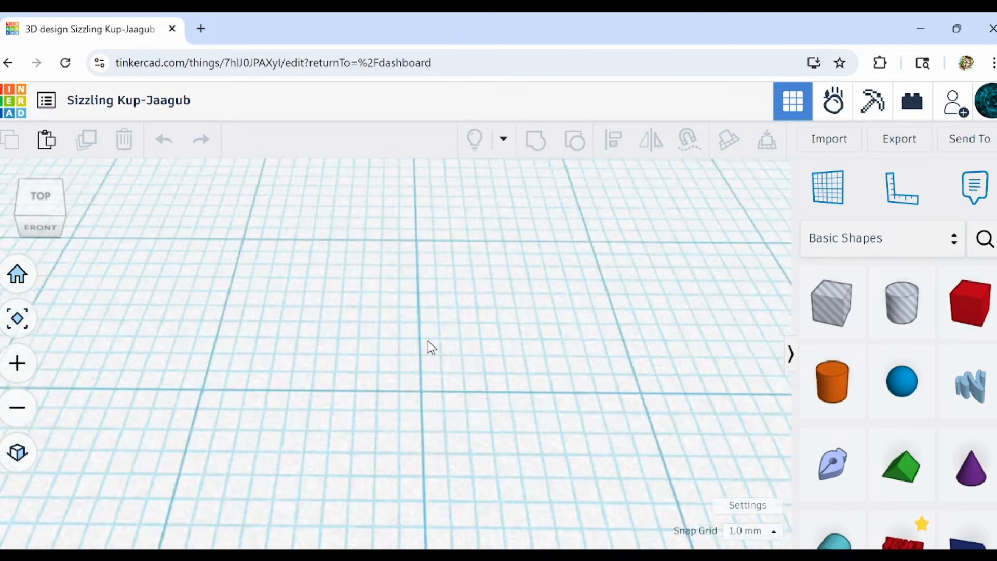
pyautogui.scroll(-6, 422, 339)
pyautogui.scroll(-3, 423, 339)
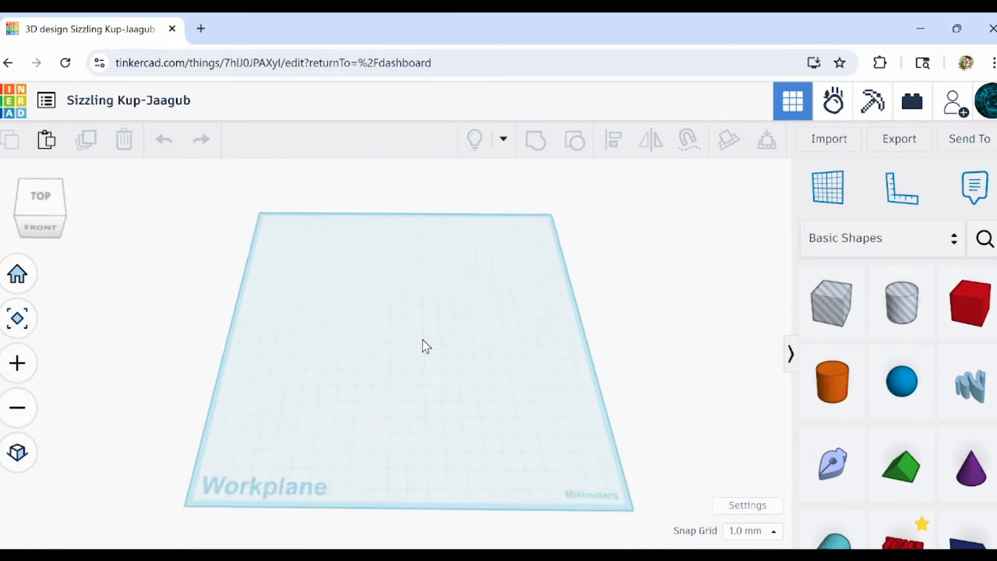
# Place a new Sketch shape near the middle of the workplane to start drawing its profile.
pyautogui.moveTo(805, 471)
pyautogui.mouseDown()
pyautogui.moveTo(608, 395)
pyautogui.moveTo(361, 323)
pyautogui.moveTo(384, 327)
pyautogui.mouseUp()
pyautogui.scroll(-5, 487, 285)
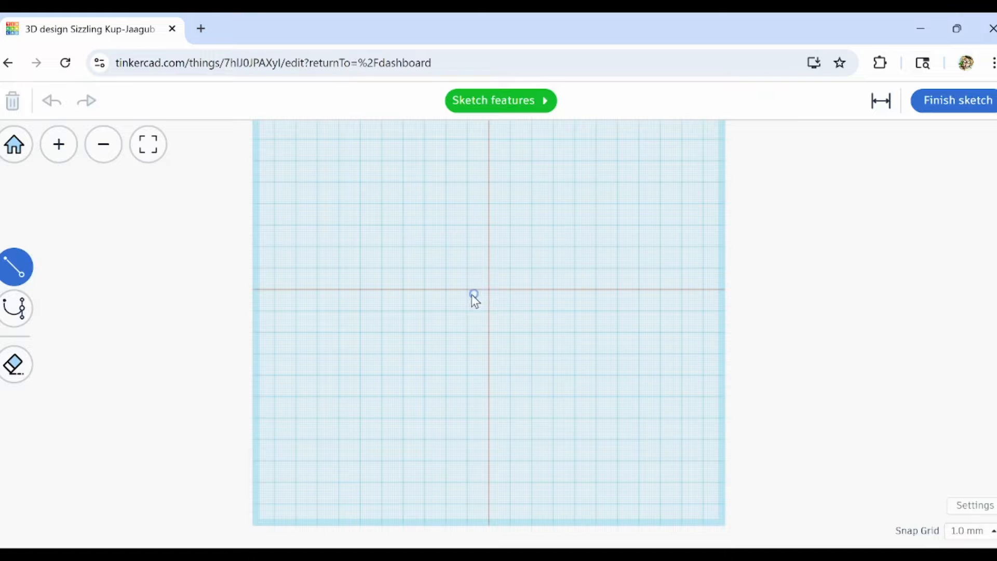
pyautogui.scroll(6, 473, 293)
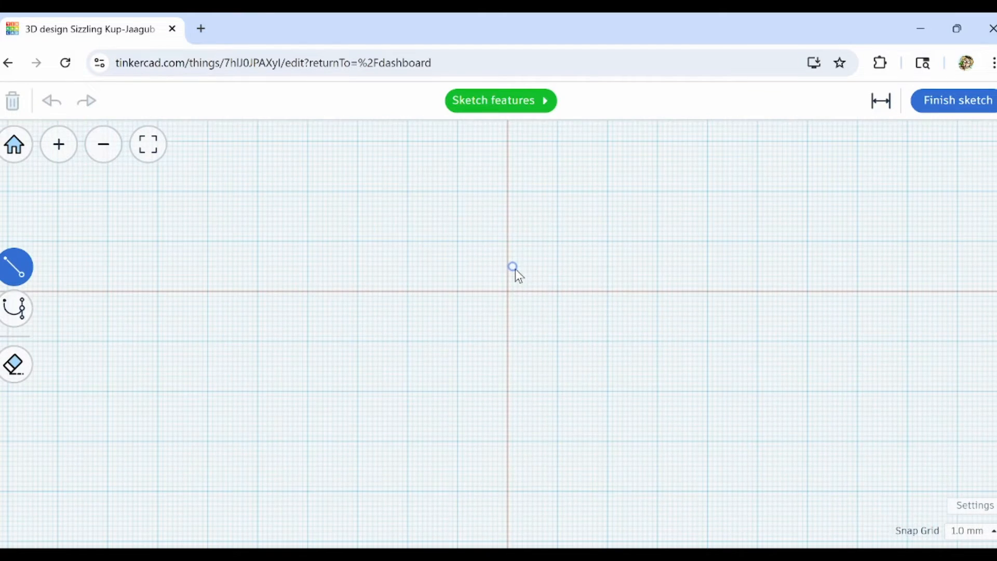
pyautogui.scroll(3, 515, 269)
pyautogui.scroll(-4, 518, 273)
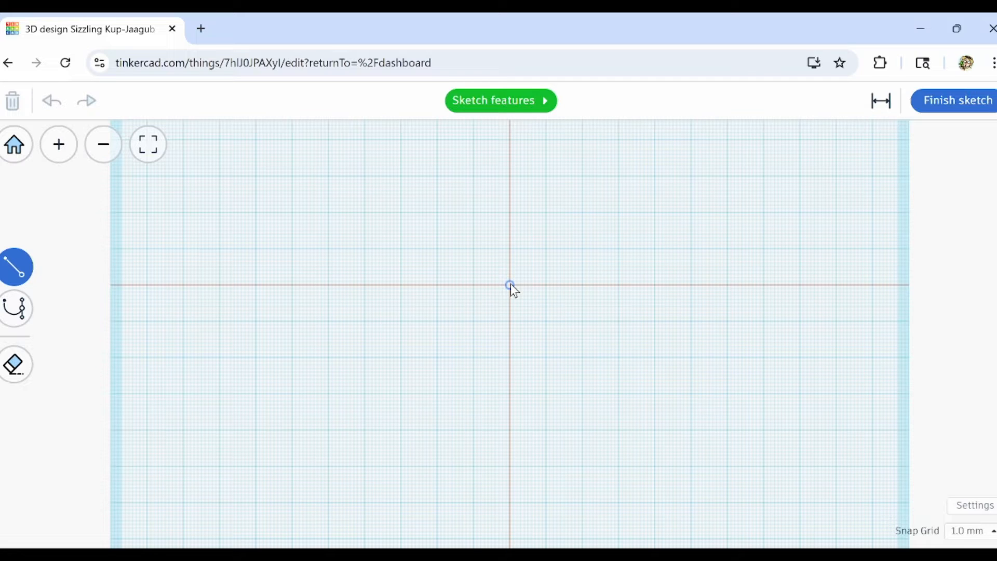
# Draw a closed seven-point zigzag band from the origin, narrowing to a single tip at its far end, with dimensions hidden.
pyautogui.click(510, 285)
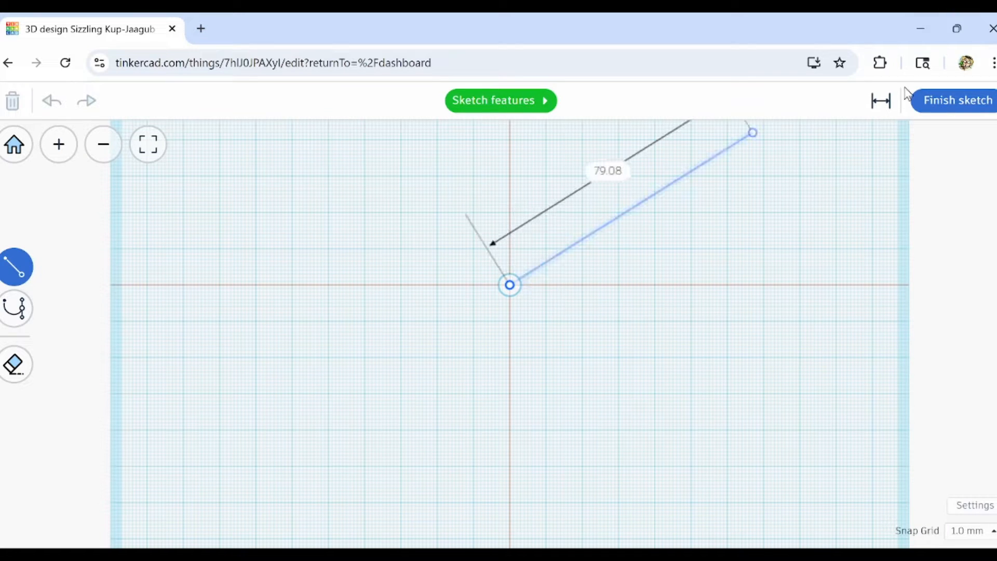
pyautogui.click(882, 106)
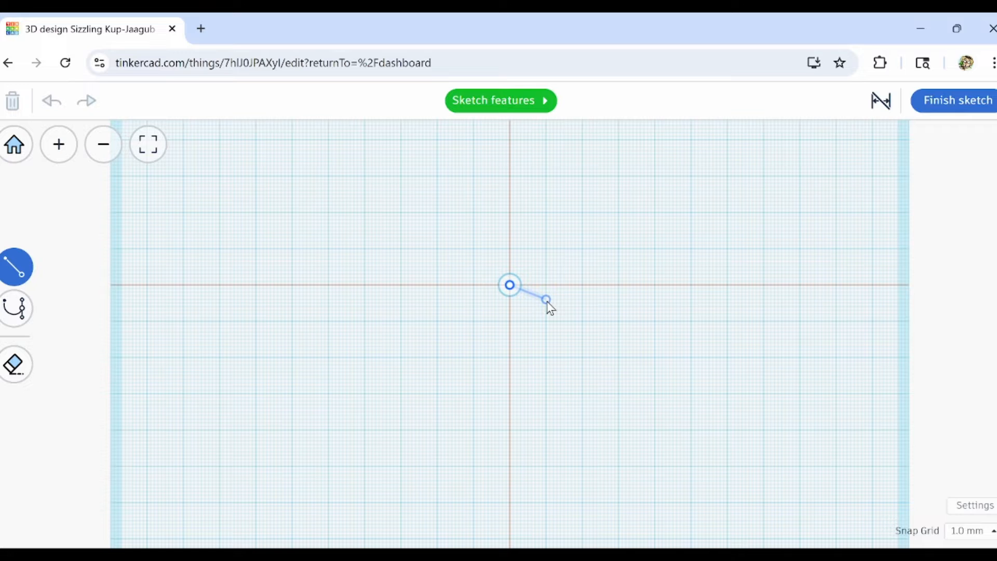
pyautogui.click(594, 318)
pyautogui.click(738, 265)
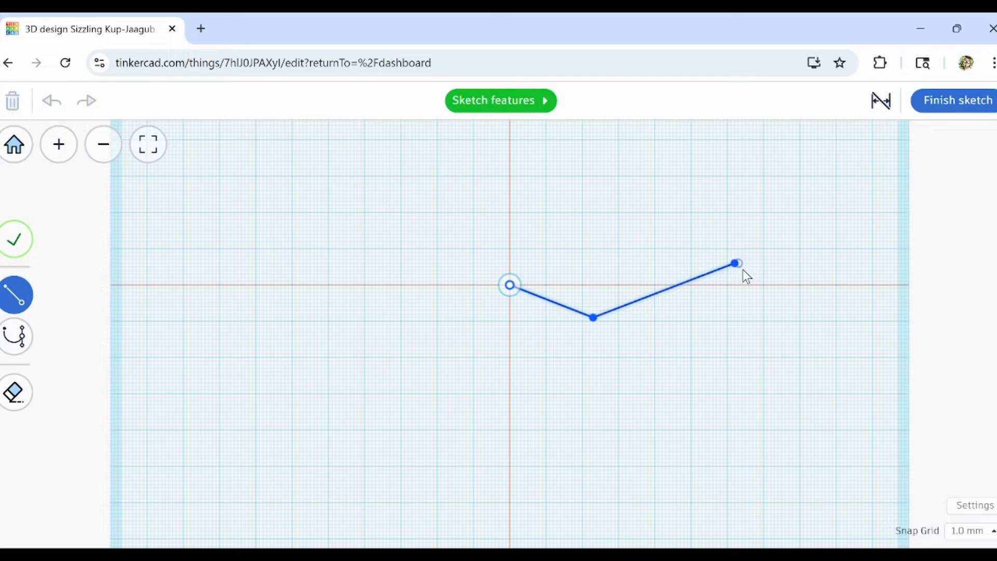
pyautogui.click(883, 376)
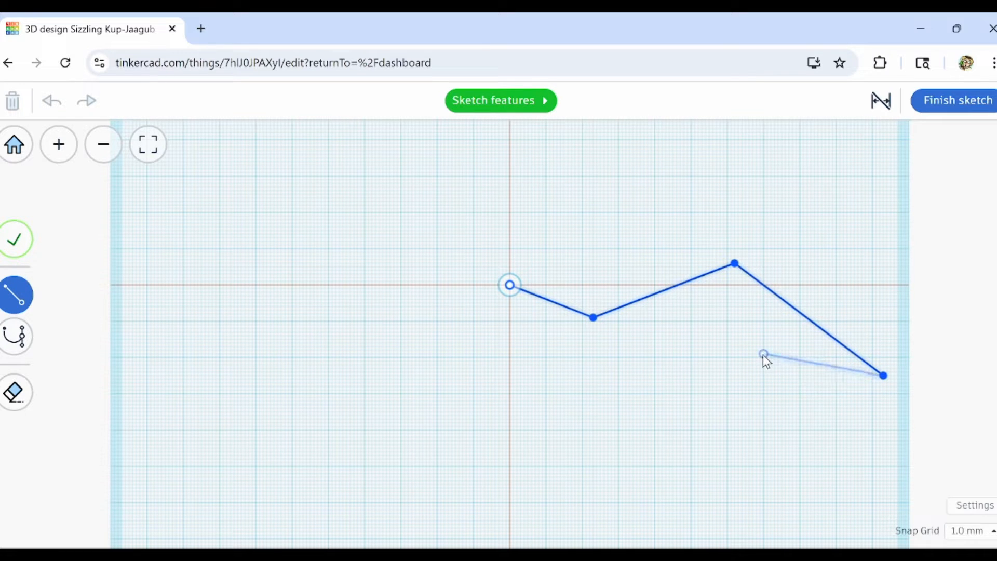
pyautogui.click(731, 318)
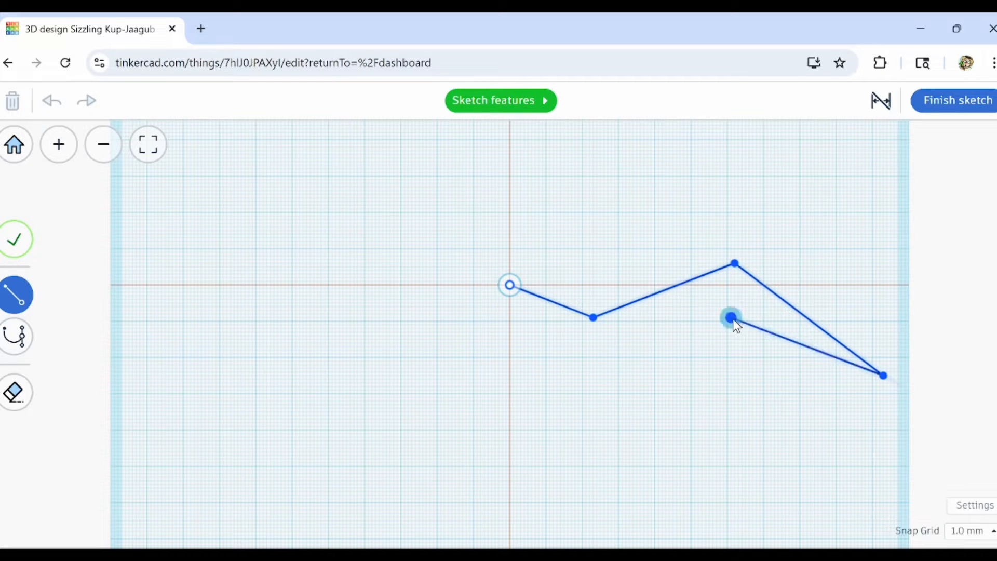
pyautogui.click(590, 380)
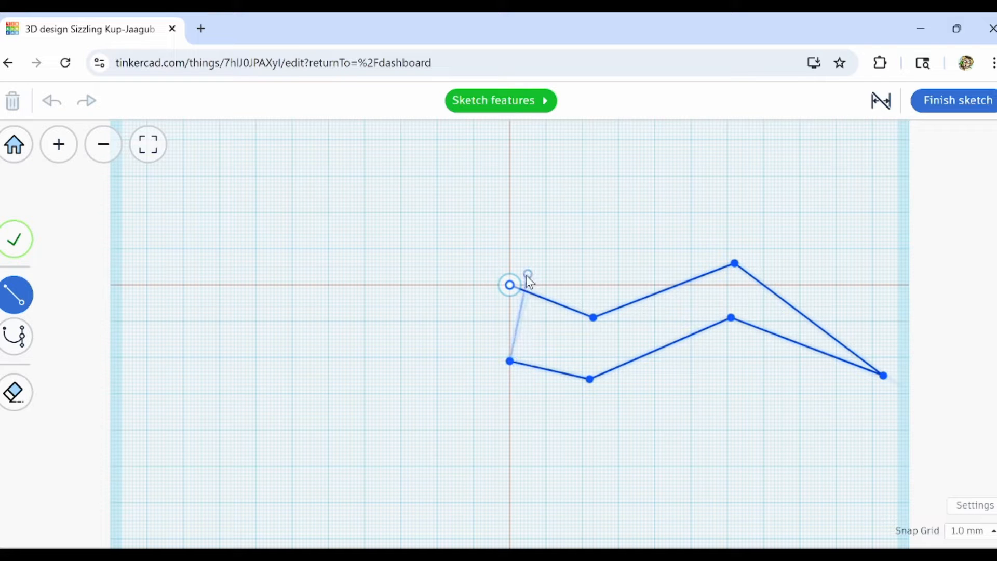
pyautogui.click(510, 285)
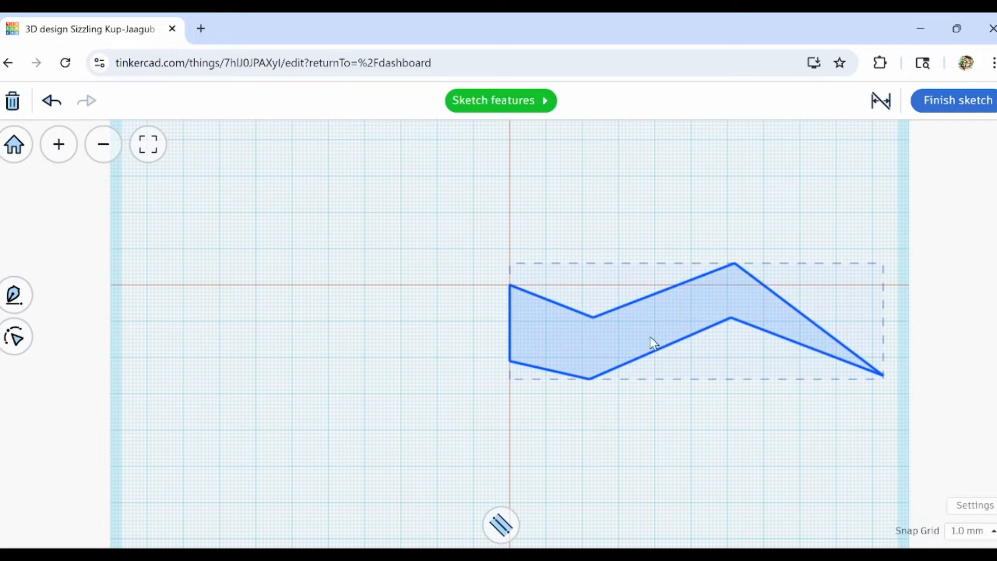
# Edit the outline's points, moving the tip lower and inward and shifting the two middle points of the lower edge slightly down.
pyautogui.click(16, 335)
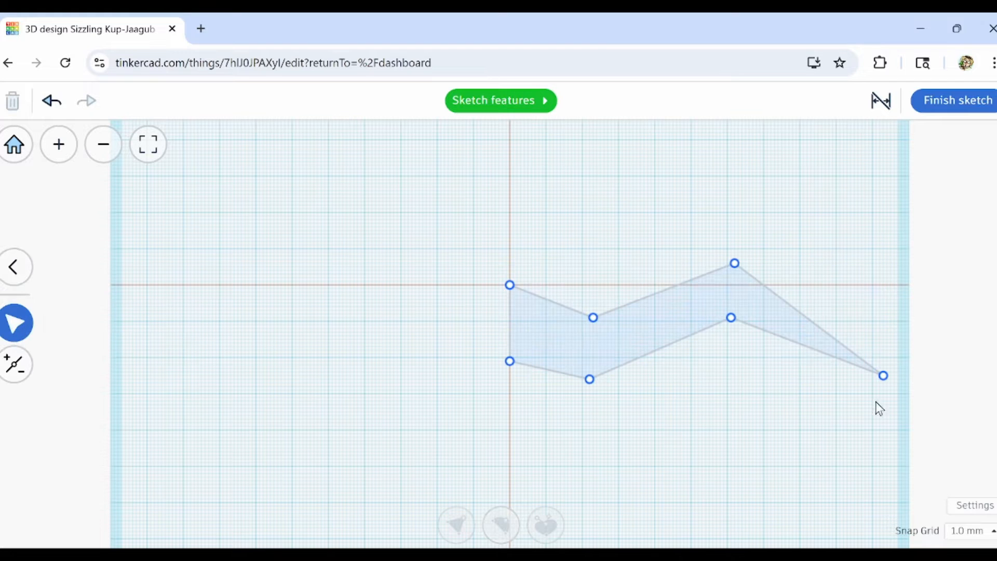
pyautogui.moveTo(886, 379)
pyautogui.mouseDown()
pyautogui.moveTo(911, 443)
pyautogui.moveTo(848, 450)
pyautogui.moveTo(852, 439)
pyautogui.mouseUp()
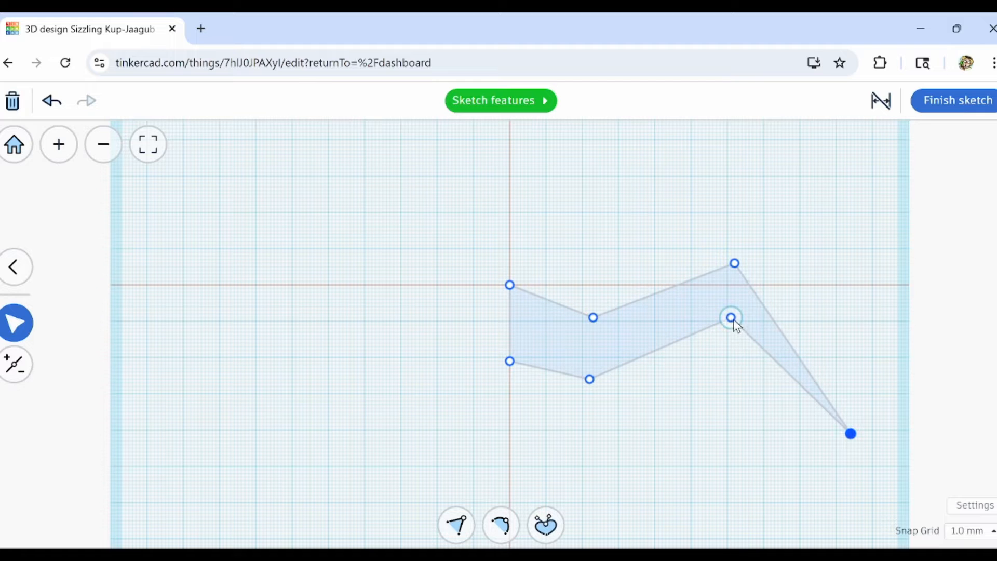
pyautogui.moveTo(736, 322); pyautogui.dragTo(721, 333)
pyautogui.moveTo(587, 383)
pyautogui.mouseDown()
pyautogui.moveTo(607, 389)
pyautogui.moveTo(596, 387)
pyautogui.mouseUp()
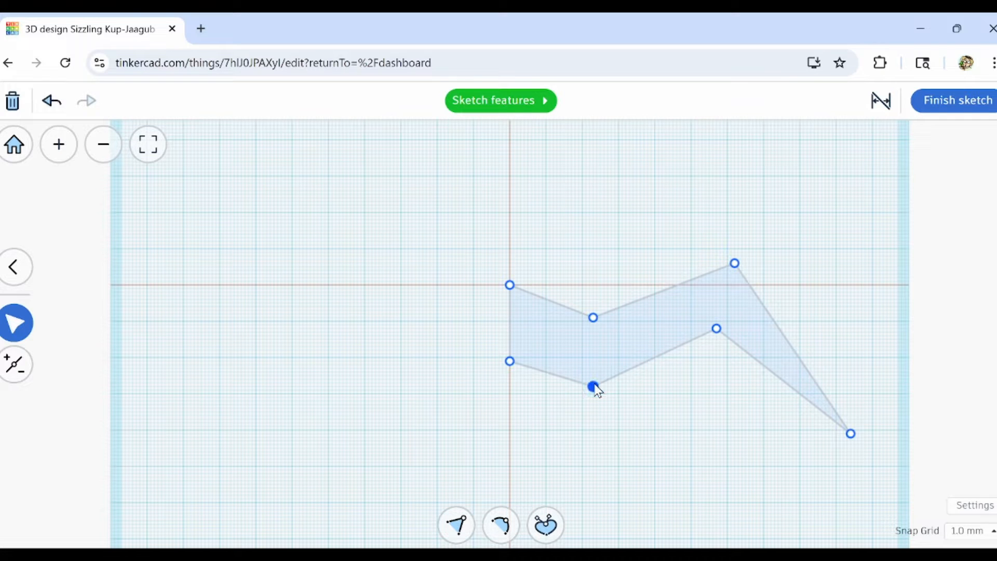
# Convert the two middle points on each long edge and the tip to smooth curve points, keeping the straight end's corners sharp.
pyautogui.doubleClick(594, 319)
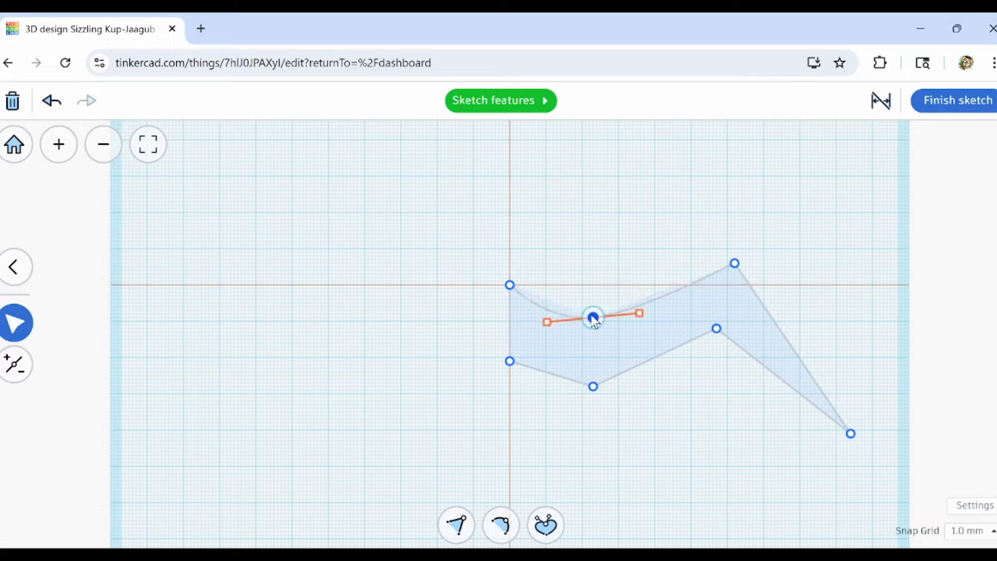
pyautogui.doubleClick(594, 387)
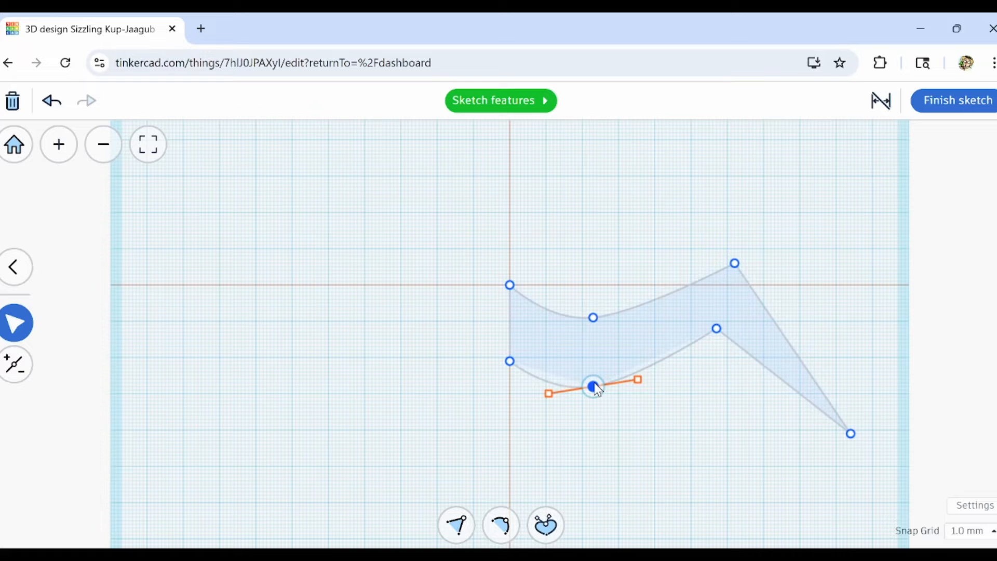
pyautogui.doubleClick(717, 328)
pyautogui.doubleClick(735, 263)
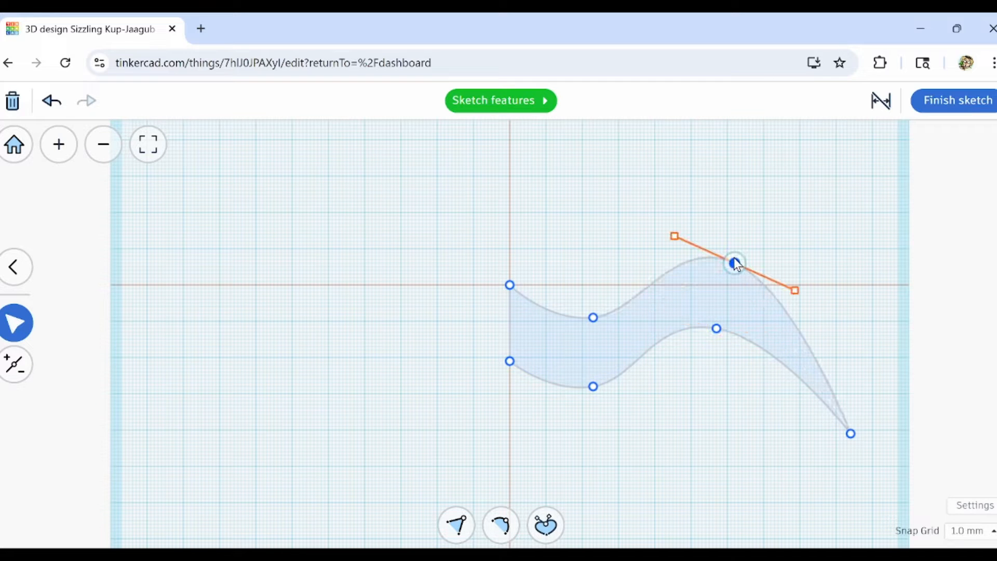
pyautogui.doubleClick(851, 434)
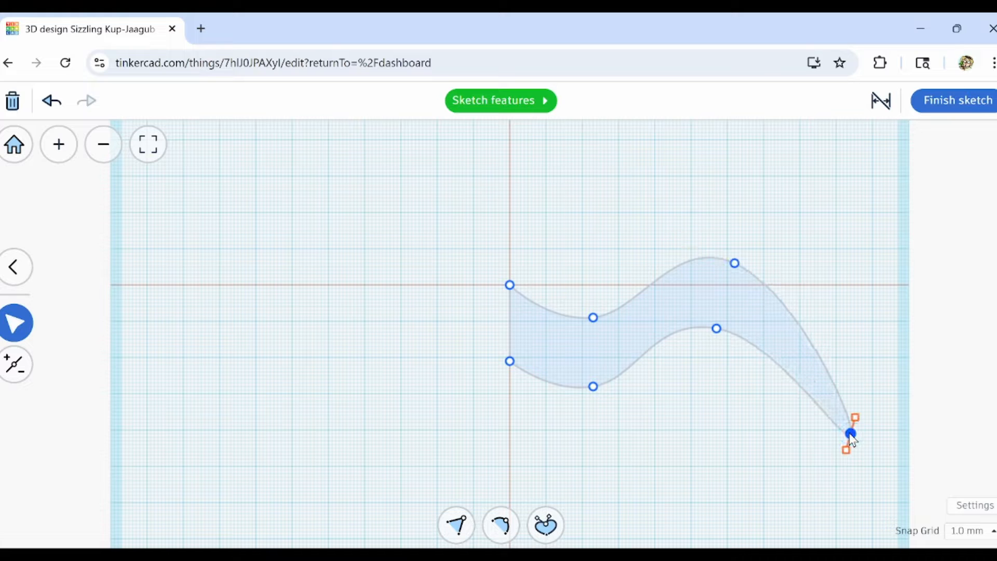
# Shift the lower edge's crest point slightly toward the tip and move the straight end's lower corner slightly down.
pyautogui.scroll(3, 856, 452)
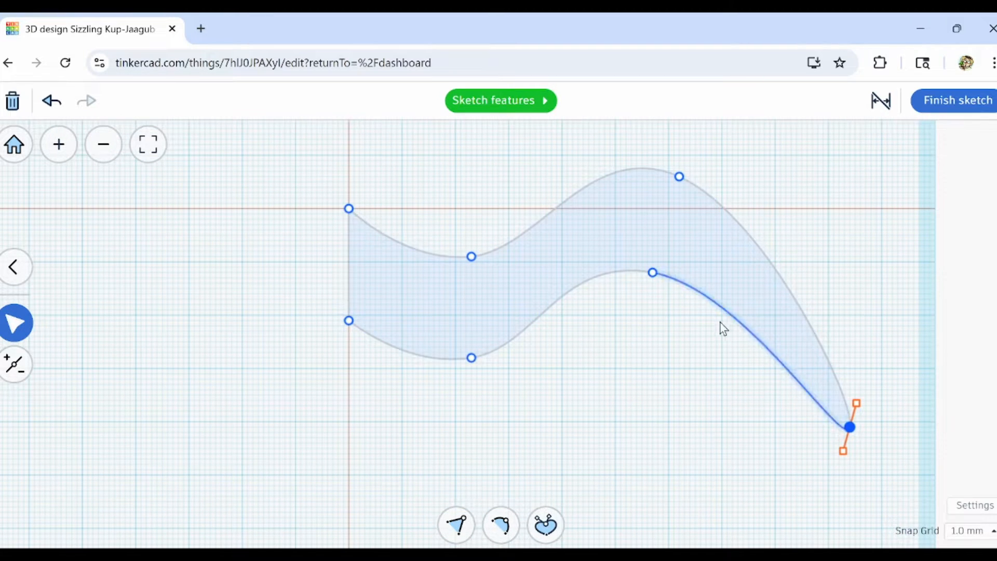
pyautogui.moveTo(653, 272); pyautogui.dragTo(675, 270)
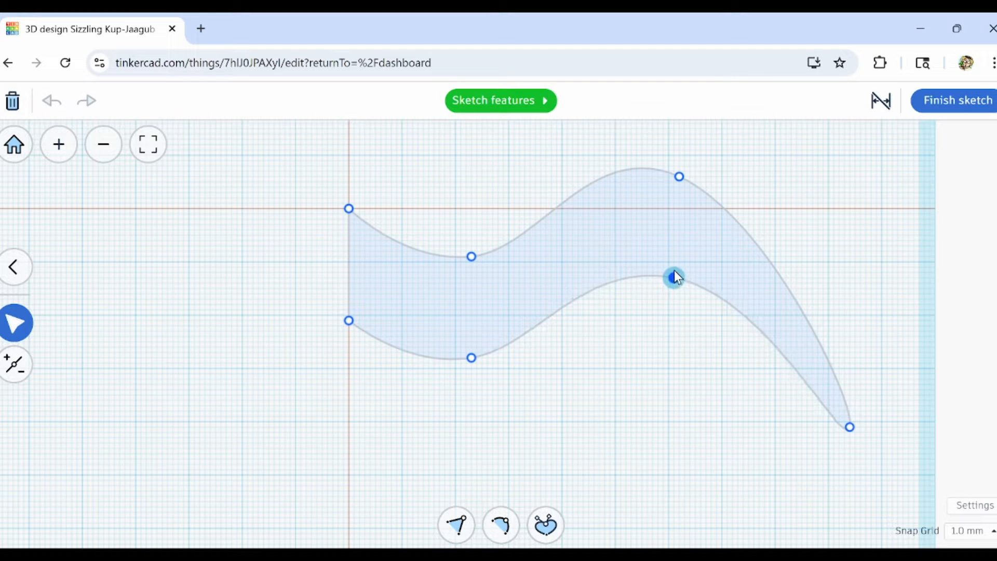
pyautogui.scroll(-3, 822, 444)
pyautogui.moveTo(525, 367); pyautogui.dragTo(526, 377)
pyautogui.scroll(5, 545, 405)
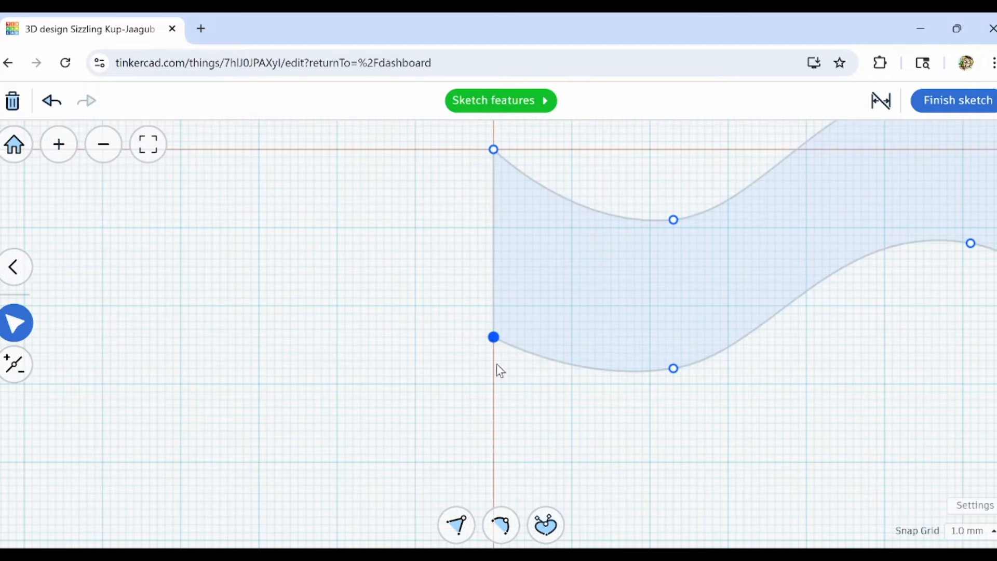
# Convert the straight end's lower corner to a point with independent handles, and adjust them so the lower edge starts level.
pyautogui.click(546, 525)
pyautogui.moveTo(470, 314); pyautogui.dragTo(494, 330)
pyautogui.moveTo(517, 361); pyautogui.dragTo(517, 330)
pyautogui.scroll(-2, 494, 150)
# Give the straight end's upper corner independent handles so the upper edge starts level, and finish the sketch.
pyautogui.click(494, 149)
pyautogui.click(545, 525)
pyautogui.moveTo(454, 175); pyautogui.dragTo(494, 183)
pyautogui.scroll(4, 529, 122)
pyautogui.moveTo(537, 123); pyautogui.dragTo(530, 165)
pyautogui.scroll(-4, 537, 221)
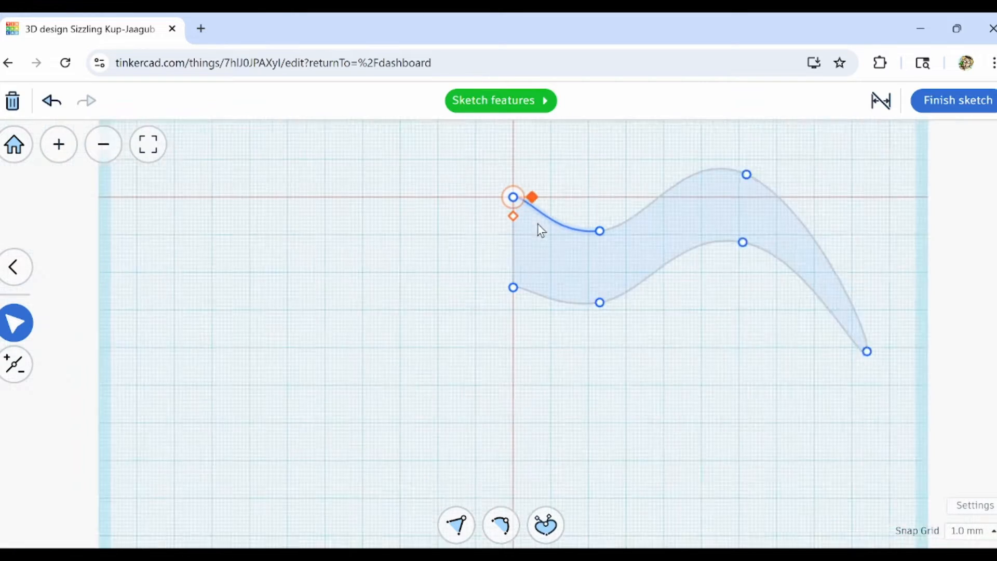
pyautogui.click(951, 100)
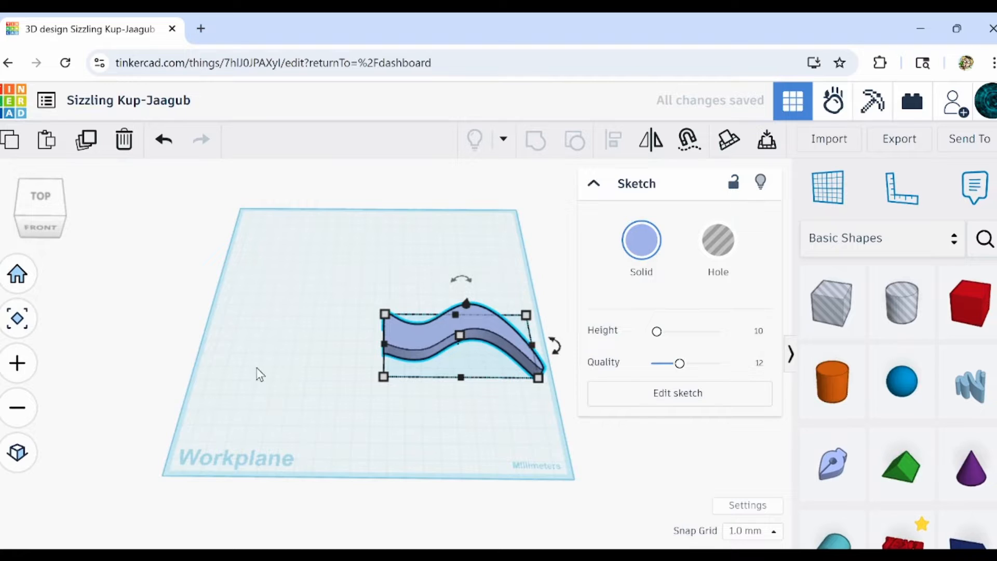
# Duplicate the wavy solid, move the copy left along the workplane and mirror it left to right.
pyautogui.click(91, 146)
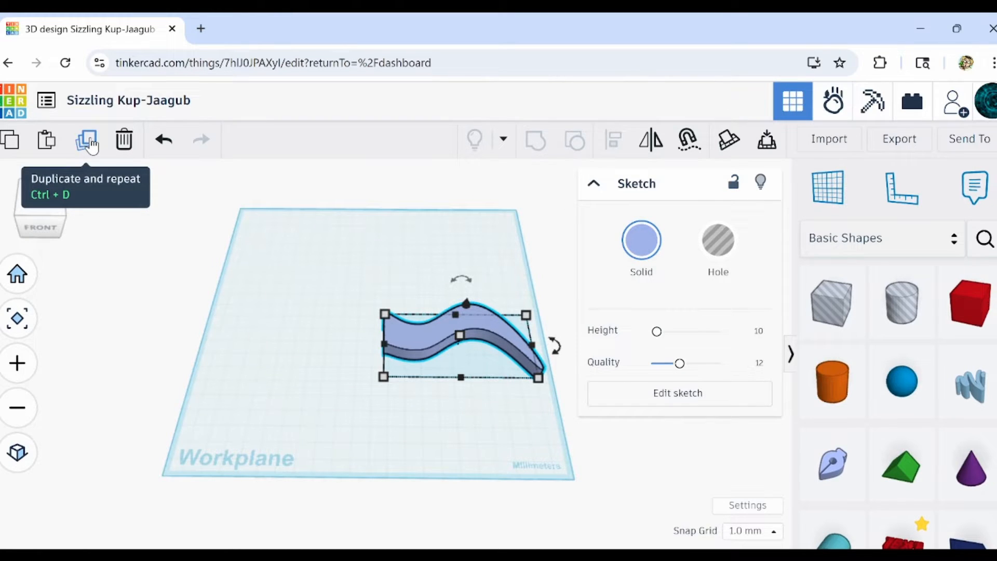
pyautogui.press('Left')
pyautogui.press('Left')
pyautogui.press('Left')
pyautogui.press('Left')
pyautogui.press('Left')
pyautogui.press('Left')
pyautogui.press('Left')
pyautogui.press('Left')
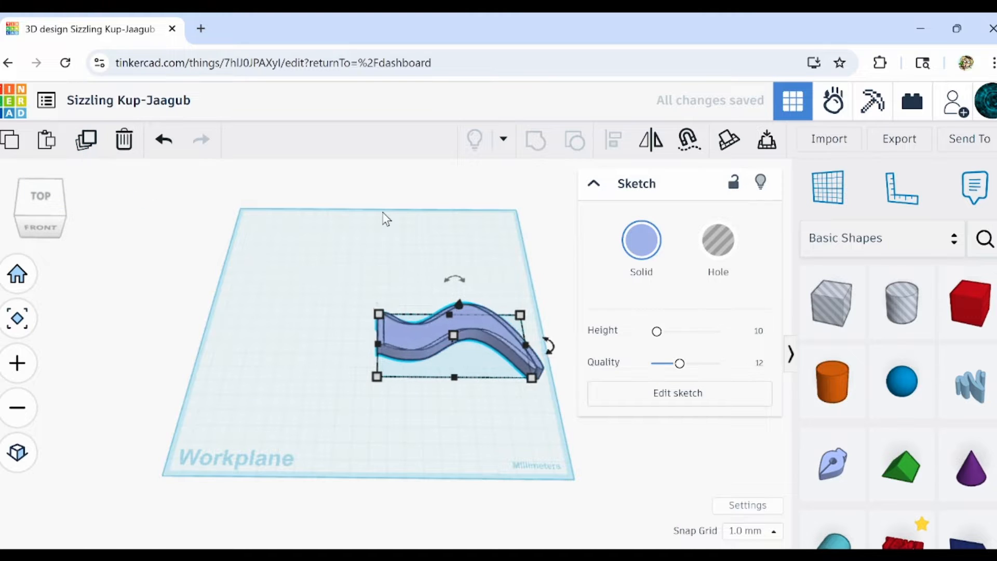
pyautogui.press('Left')
pyautogui.press('Left')
pyautogui.press('Left')
pyautogui.press('Left')
pyautogui.press('Left')
pyautogui.press('Left')
pyautogui.press('Left')
pyautogui.press('Left')
pyautogui.press('Left')
pyautogui.press('Left')
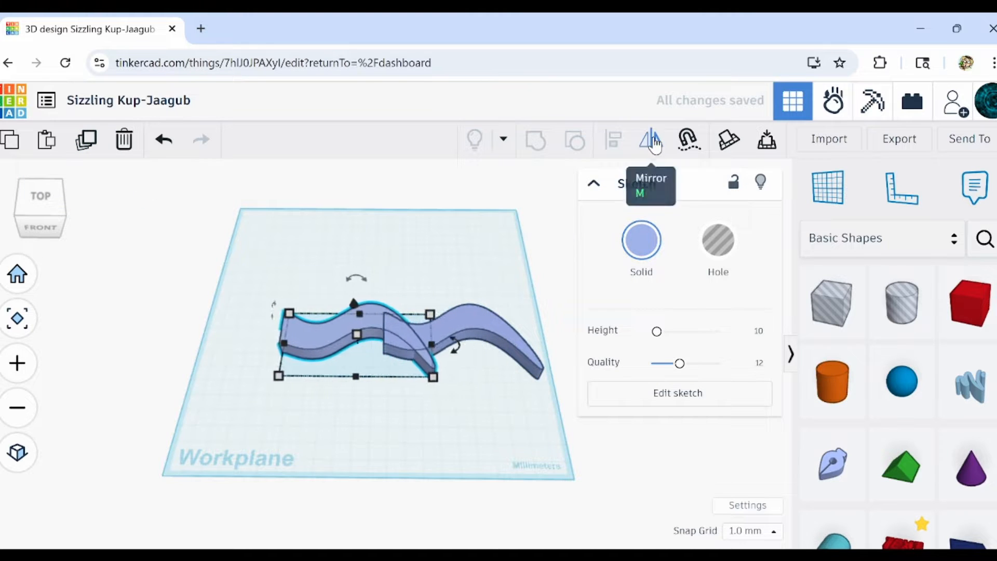
pyautogui.click(361, 397)
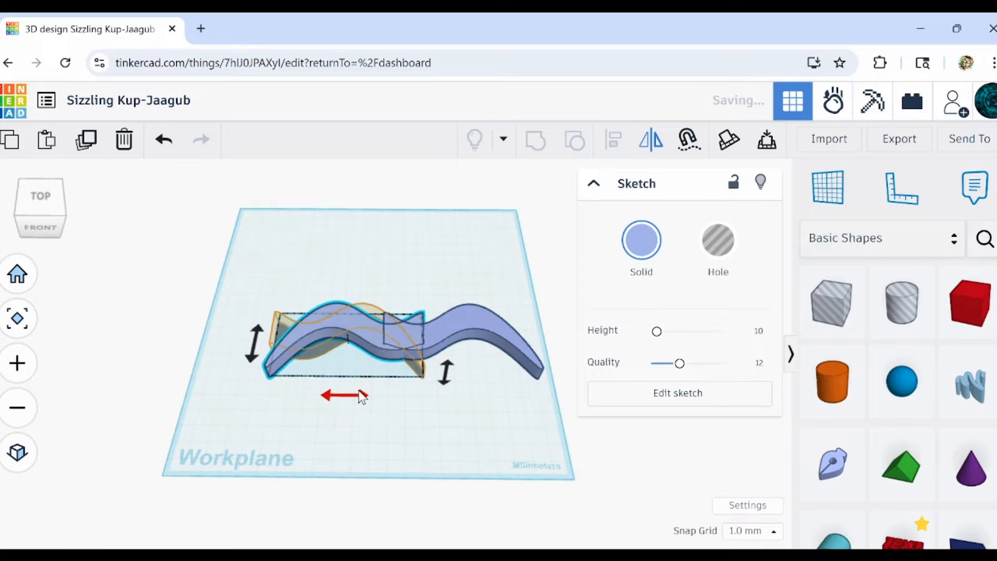
# Move the mirrored copy further left until its straight end meets the original's, and check the joint from above.
pyautogui.press('Left')
pyautogui.press('Left')
pyautogui.press('Left')
pyautogui.press('Left')
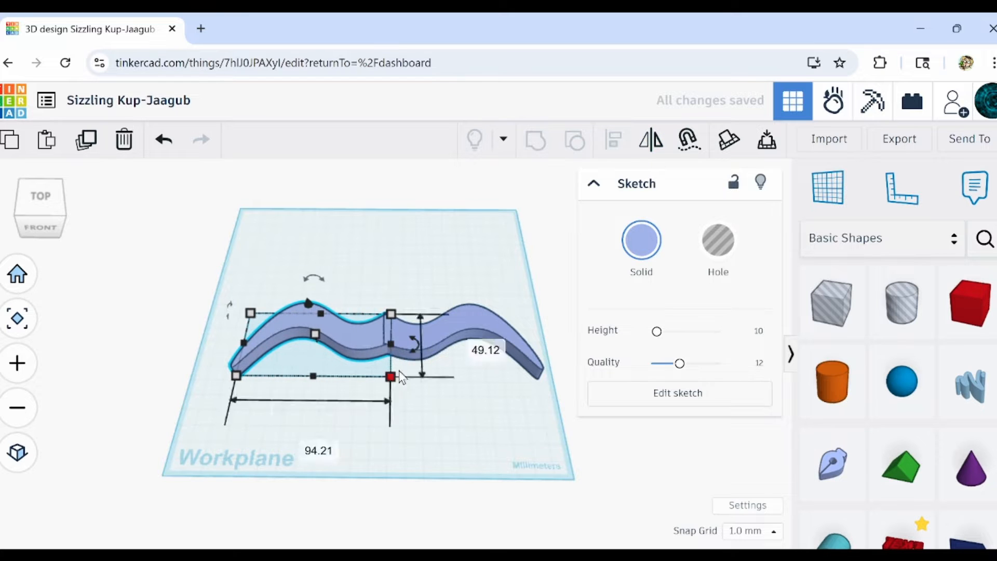
pyautogui.scroll(2, 374, 321)
pyautogui.scroll(5, 404, 330)
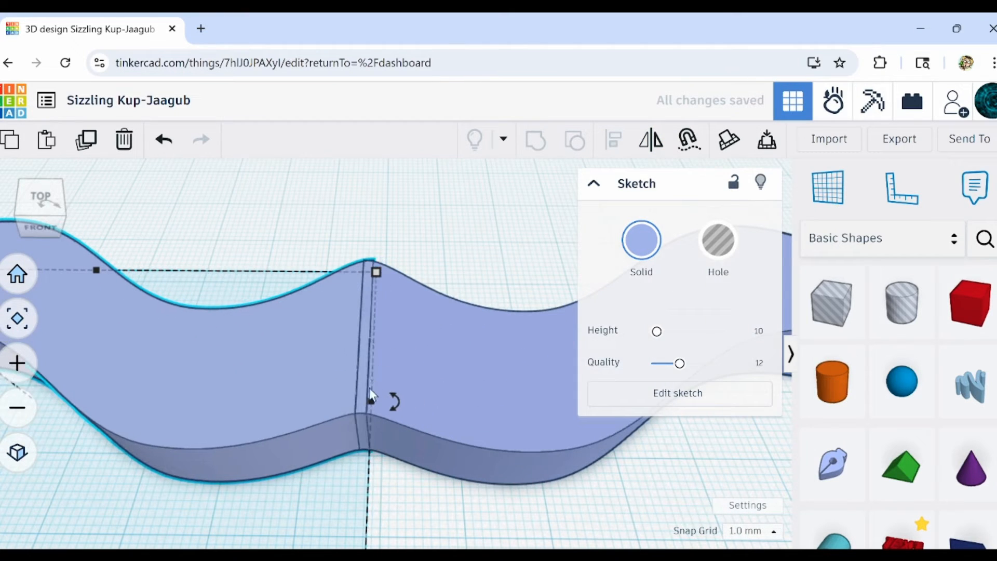
pyautogui.moveTo(350, 430); pyautogui.dragTo(370, 491, button='right')
pyautogui.scroll(-3, 373, 468)
pyautogui.click(396, 490)
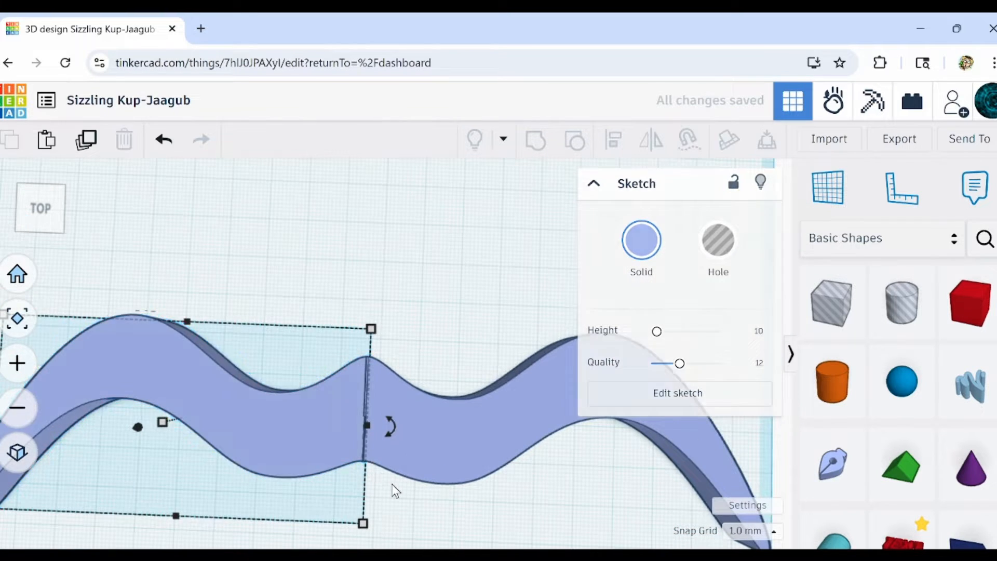
pyautogui.scroll(-2, 392, 485)
pyautogui.moveTo(389, 475); pyautogui.dragTo(390, 440, button='middle')
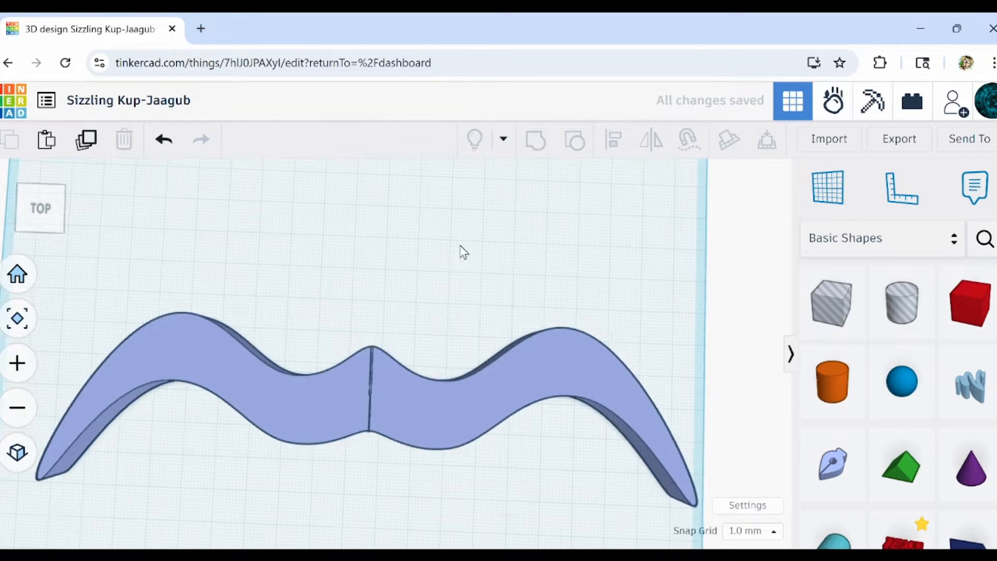
# Color both halves of the moustache black.
pyautogui.moveTo(461, 243); pyautogui.dragTo(361, 423)
pyautogui.click(640, 241)
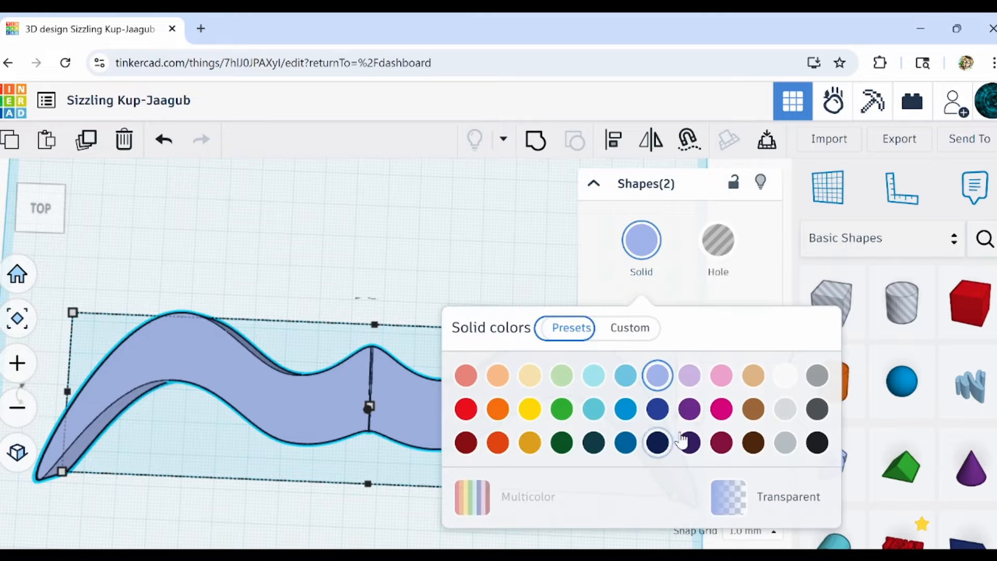
pyautogui.click(816, 445)
pyautogui.click(451, 304)
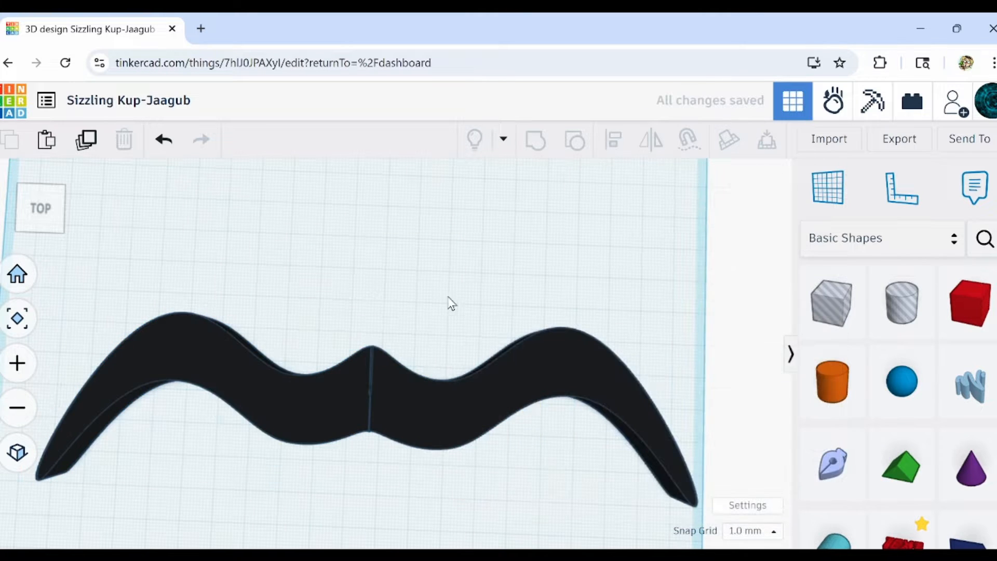
# Select both halves of the moustache and recolor them medium brown.
pyautogui.moveTo(458, 311); pyautogui.dragTo(458, 274, button='middle')
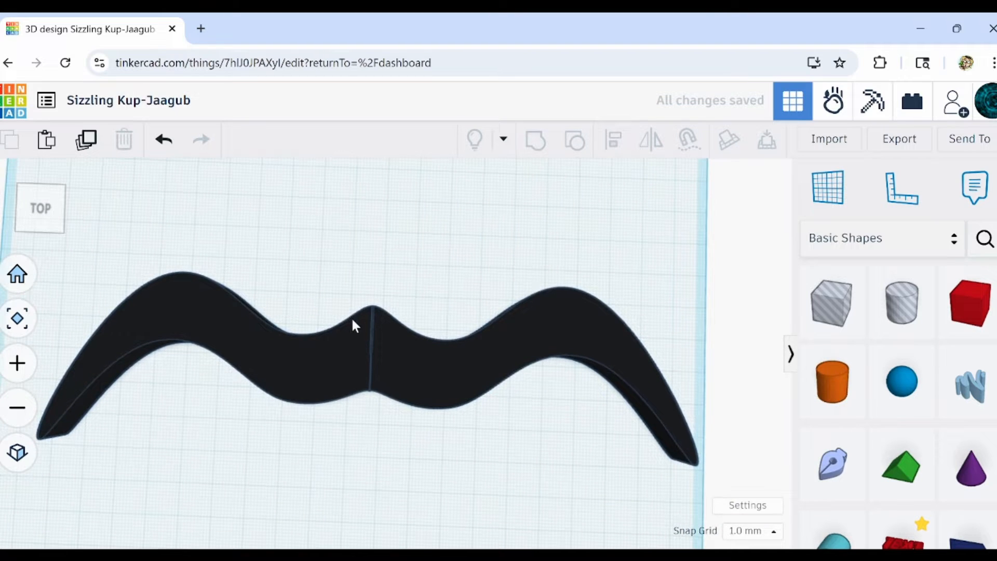
pyautogui.click(385, 346)
pyautogui.click(363, 350)
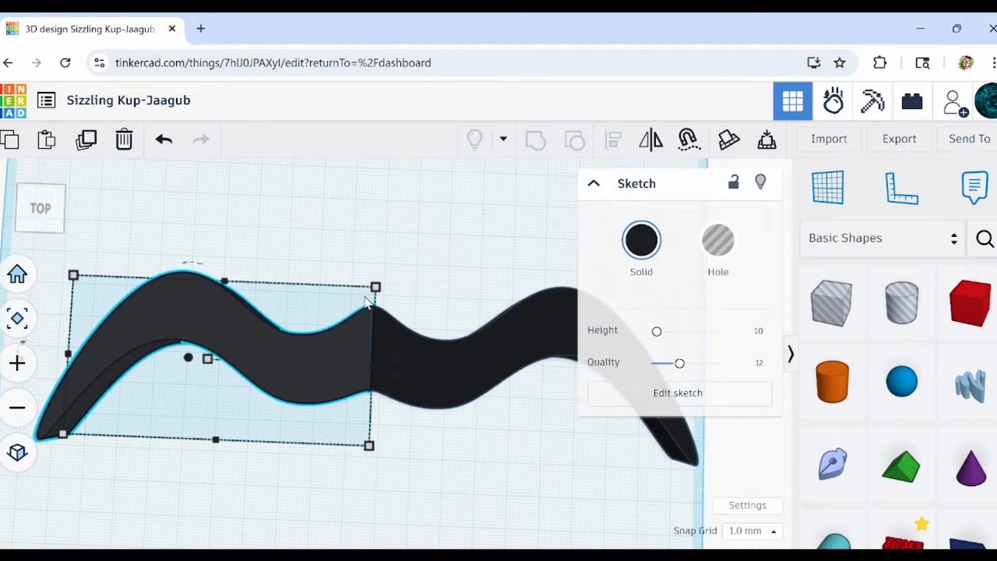
pyautogui.keyDown('shift'); pyautogui.click(454, 423); pyautogui.keyUp('shift')
pyautogui.click(639, 240)
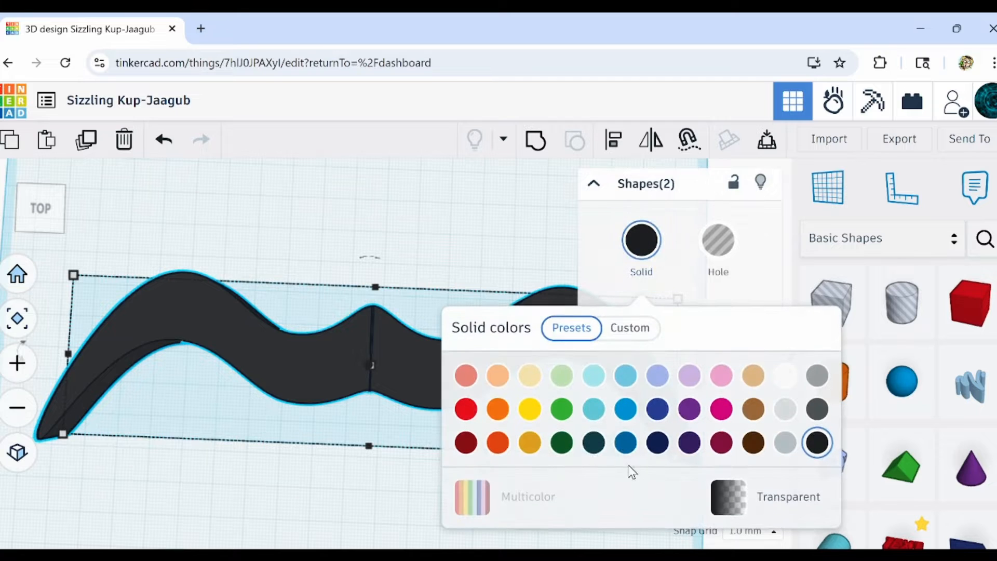
pyautogui.click(759, 377)
pyautogui.click(755, 410)
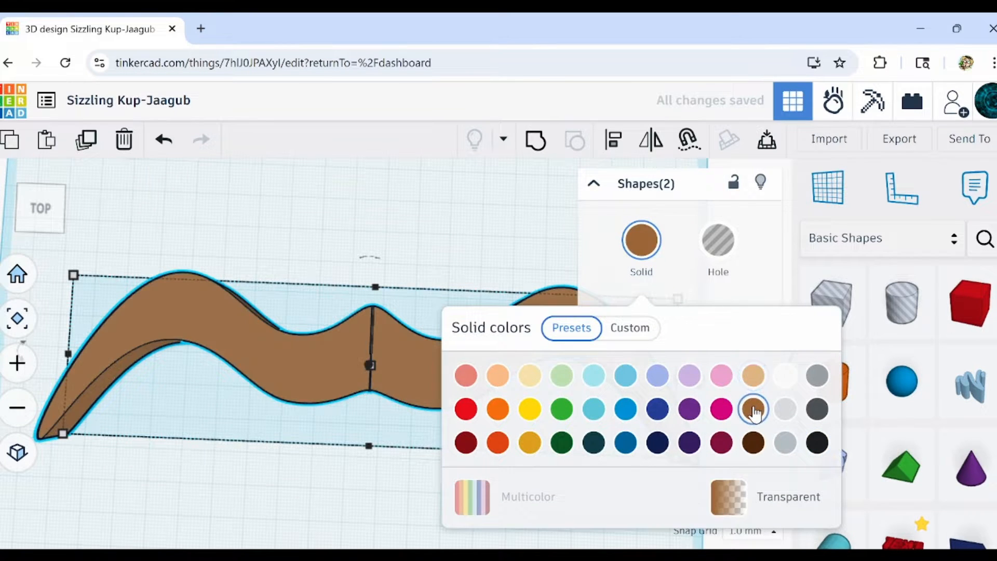
pyautogui.click(434, 238)
# Select both halves and group them into a single moustache shape.
pyautogui.click(385, 335)
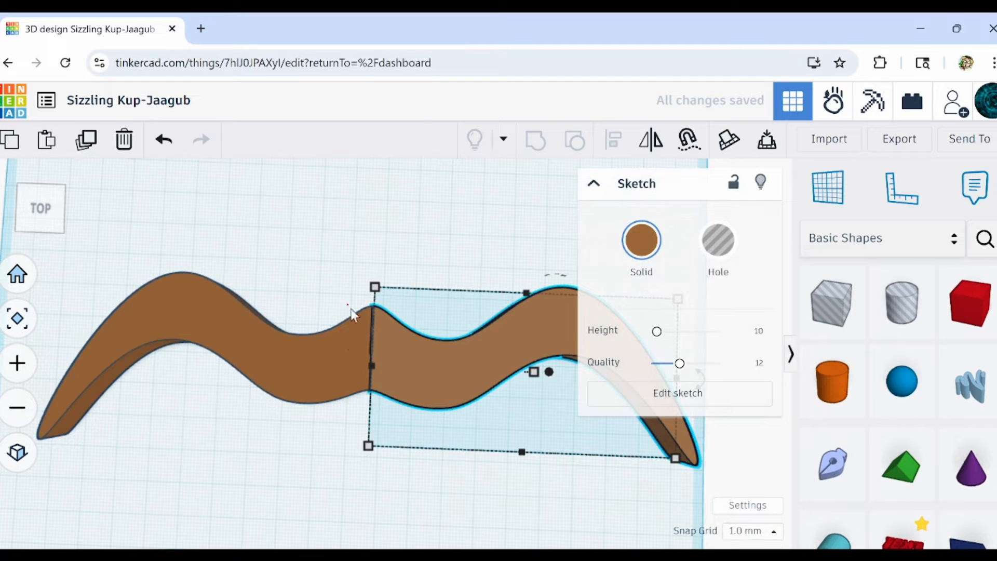
pyautogui.moveTo(348, 304); pyautogui.dragTo(407, 372)
pyautogui.click(536, 139)
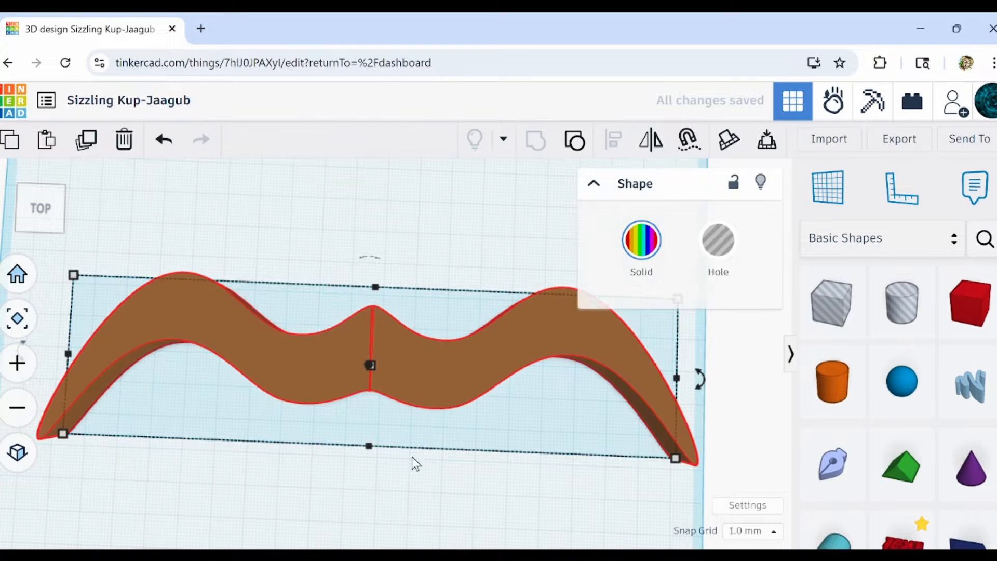
pyautogui.moveTo(414, 463)
pyautogui.mouseDown(button='right')
pyautogui.moveTo(222, 347)
pyautogui.moveTo(221, 380)
pyautogui.moveTo(306, 425)
pyautogui.moveTo(376, 431)
pyautogui.moveTo(441, 414)
pyautogui.moveTo(424, 440)
pyautogui.mouseUp(button='right')
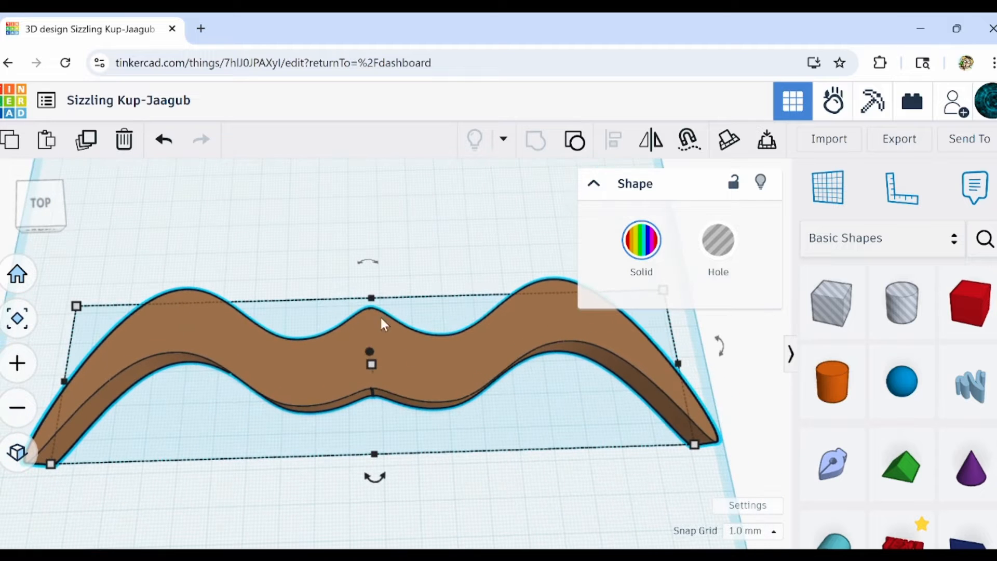
# Stretch the grouped moustache toward the back of the workplane to a depth of about 60.6 mm.
pyautogui.moveTo(388, 363); pyautogui.dragTo(387, 305, button='right')
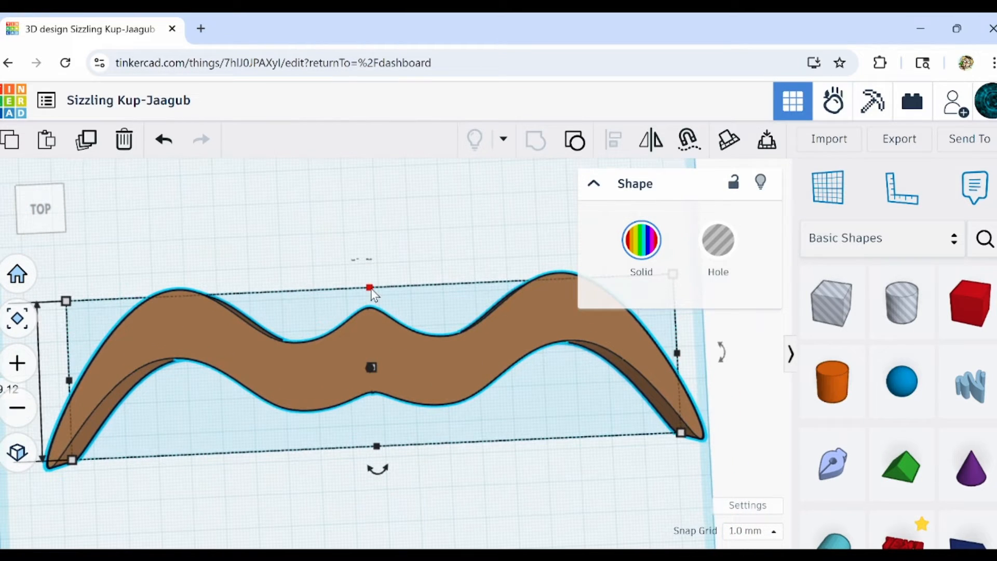
pyautogui.moveTo(371, 280); pyautogui.dragTo(376, 254)
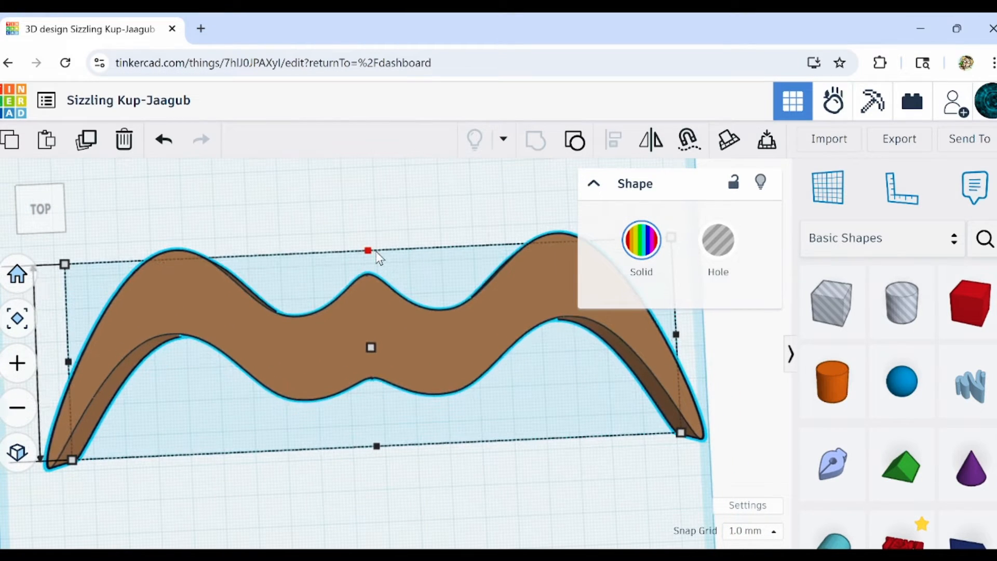
pyautogui.moveTo(491, 482); pyautogui.dragTo(419, 447, button='right')
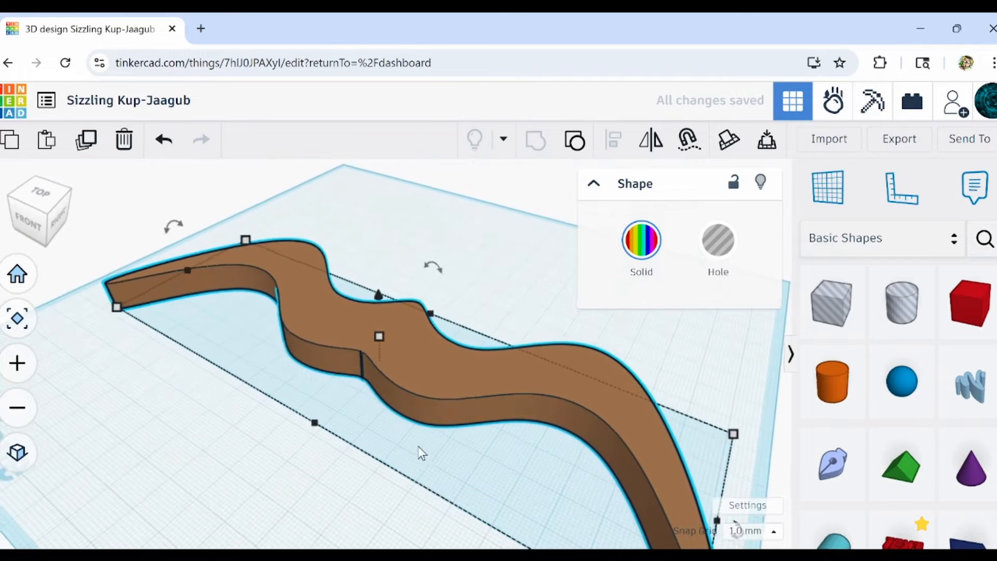
pyautogui.click(332, 497)
pyautogui.scroll(-5, 333, 498)
pyautogui.moveTo(338, 485); pyautogui.dragTo(309, 347, button='right')
pyautogui.click(307, 341)
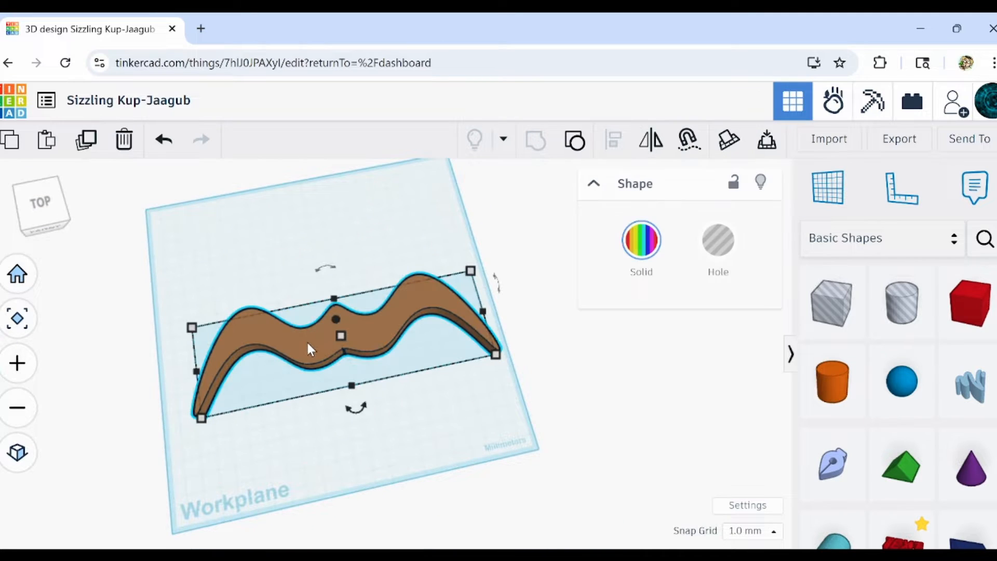
# Try a duplicate of the moustache placed directly in front of the original, and delete that copy.
pyautogui.click(85, 148)
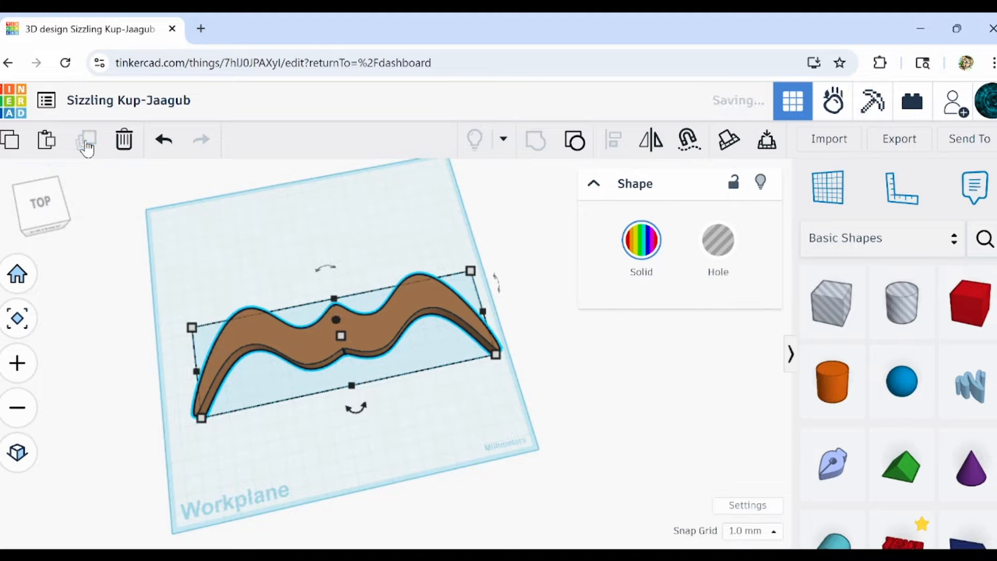
pyautogui.press('Down')
pyautogui.press('Down')
pyautogui.press('Down')
pyautogui.press('Down')
pyautogui.press('Down')
pyautogui.press('Down')
pyautogui.press('Down')
pyautogui.press('Down')
pyautogui.press('Down')
pyautogui.press('Down')
pyautogui.press('Down')
pyautogui.press('Down')
pyautogui.press('Down')
pyautogui.press('Down')
pyautogui.press('Down')
pyautogui.press('Down')
pyautogui.press('Down')
pyautogui.press('Down')
pyautogui.press('Down')
pyautogui.press('Down')
pyautogui.press('Down')
pyautogui.press('Down')
pyautogui.press('Down')
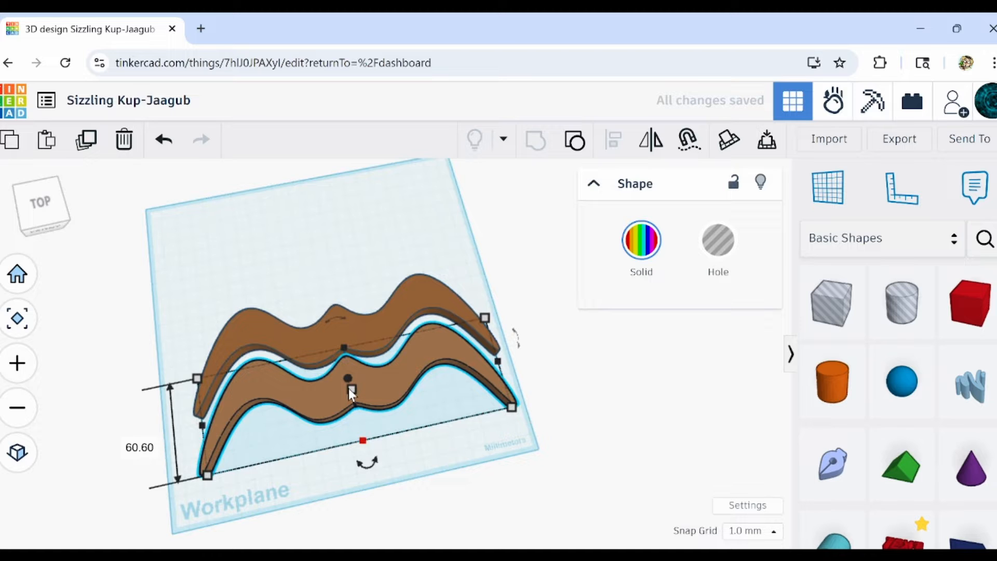
pyautogui.scroll(5, 338, 320)
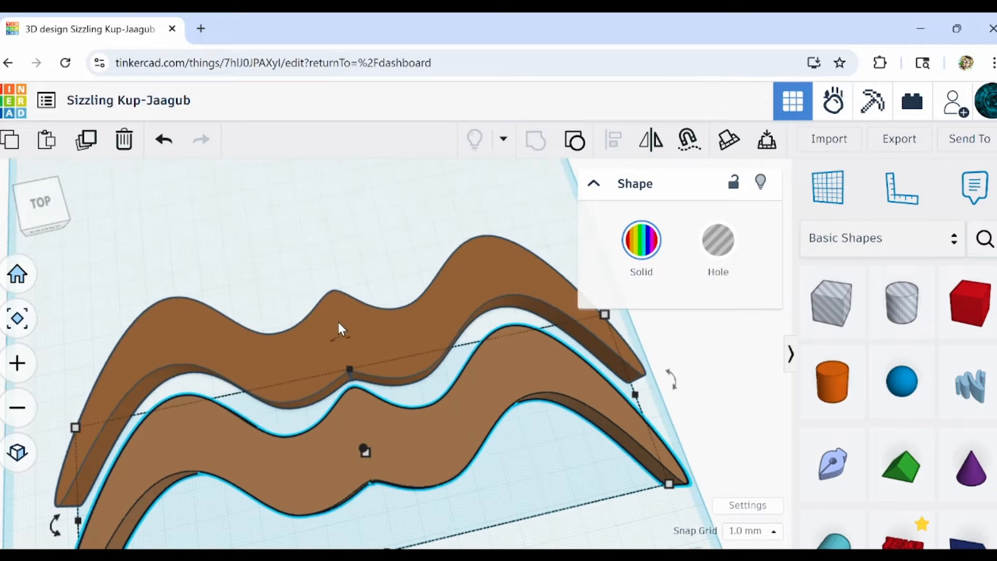
pyautogui.moveTo(338, 322)
pyautogui.mouseDown(button='right')
pyautogui.moveTo(328, 363)
pyautogui.moveTo(334, 327)
pyautogui.mouseUp(button='right')
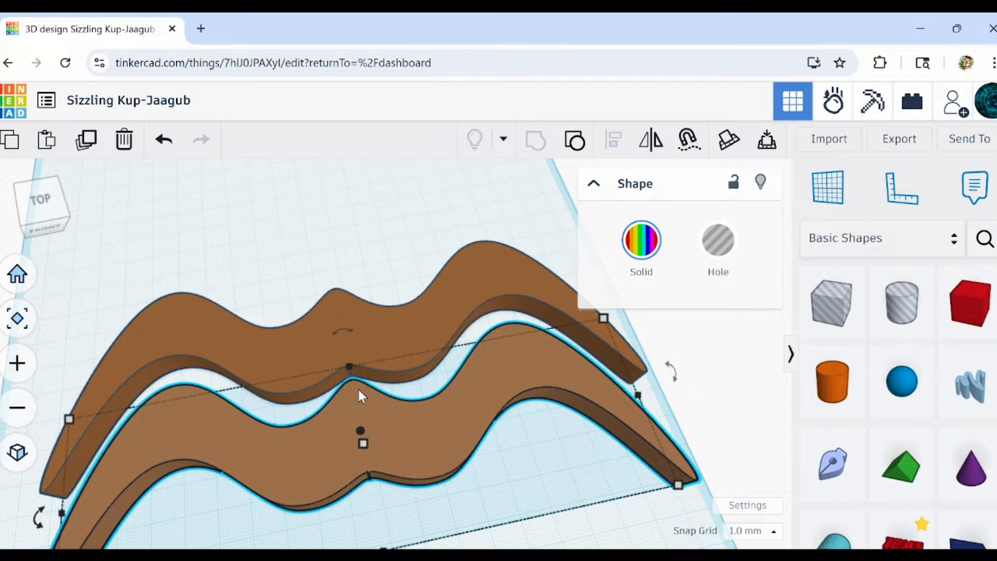
pyautogui.click(133, 148)
# Ungroup the moustache and delete its left mirrored half.
pyautogui.click(370, 325)
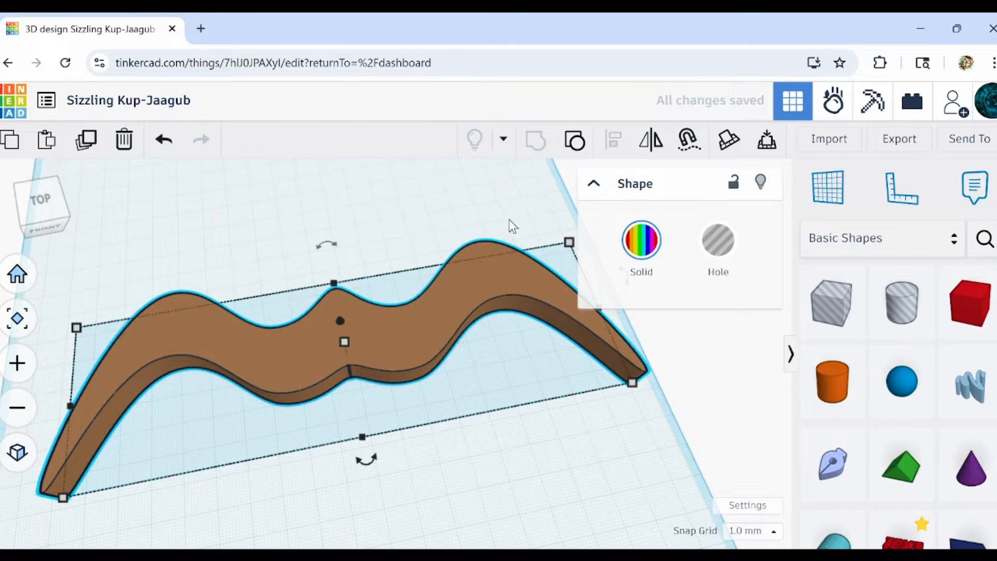
pyautogui.click(576, 140)
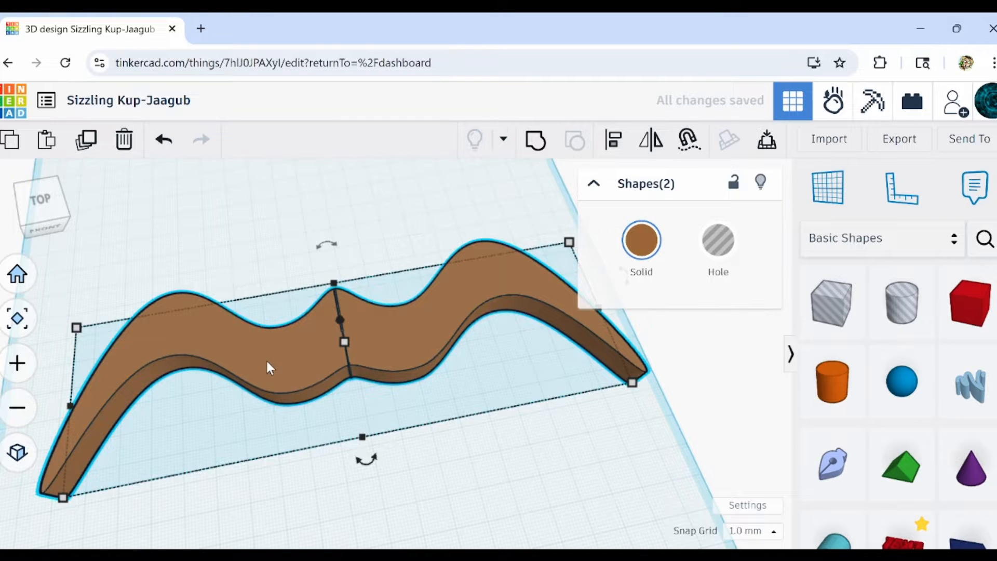
pyautogui.click(216, 329)
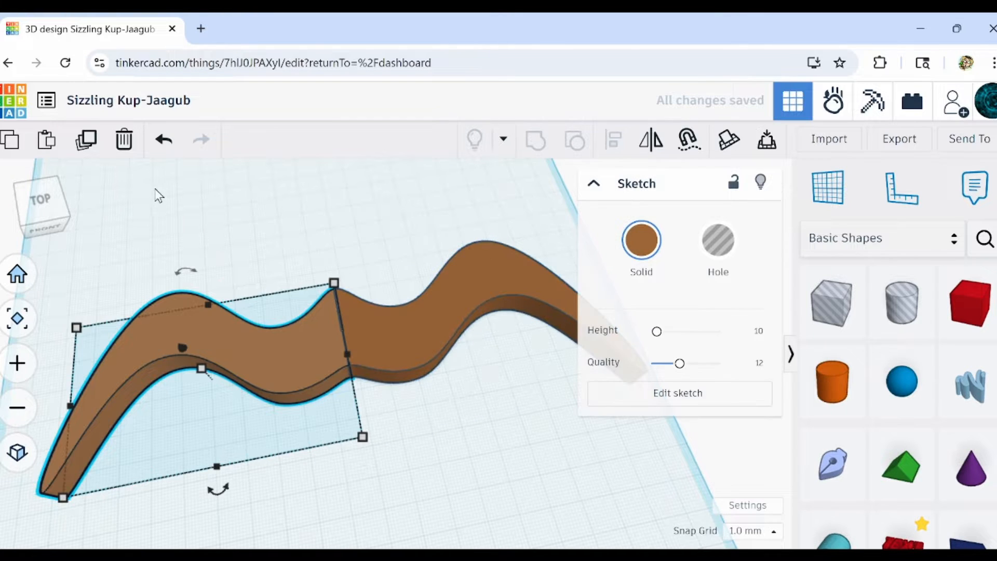
pyautogui.click(123, 139)
# Edit the remaining half's sketch, lowering its upper inner corner point straight down to flatten the moustache's centre peak, and finish the sketch.
pyautogui.click(489, 319)
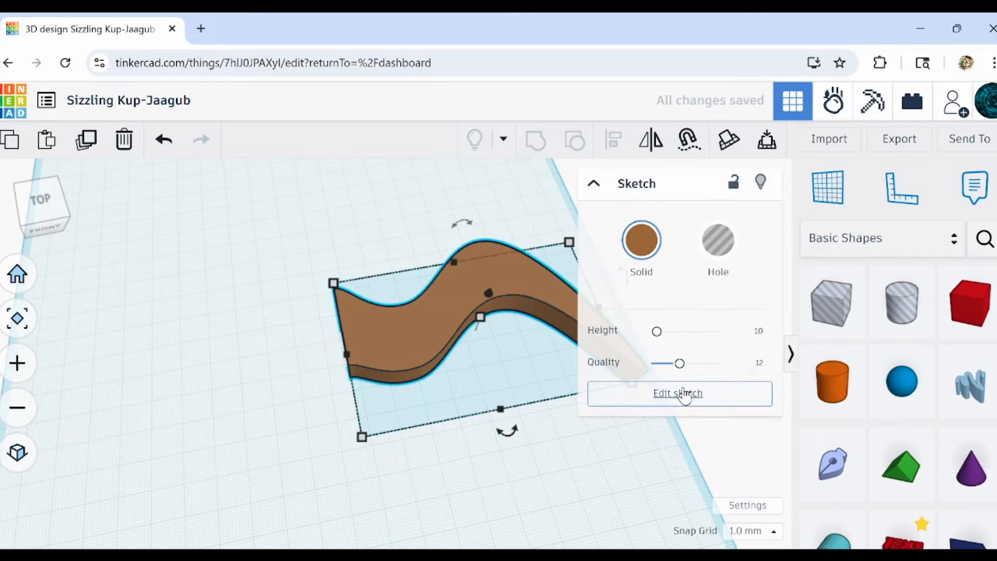
pyautogui.click(680, 393)
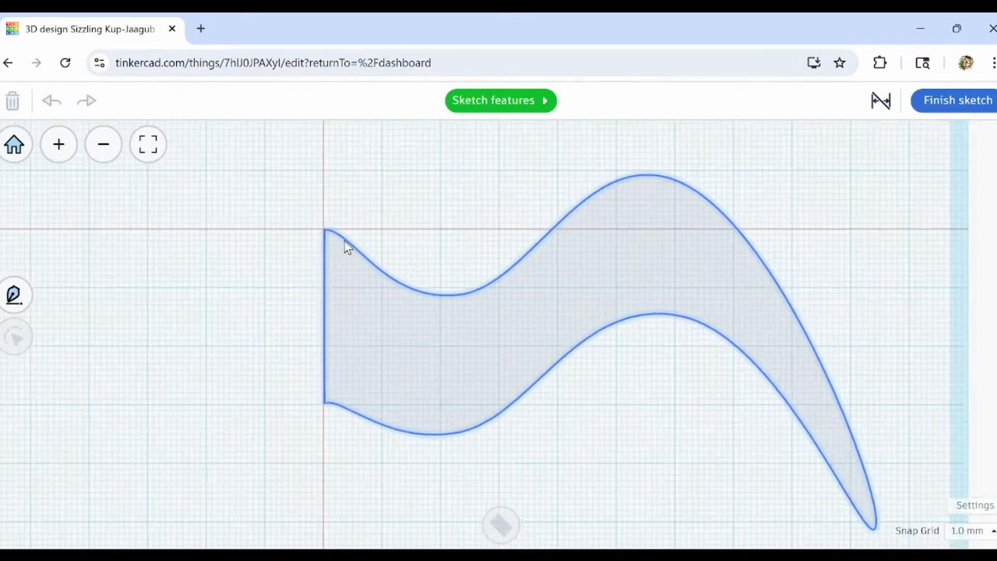
pyautogui.scroll(5, 342, 245)
pyautogui.click(303, 249)
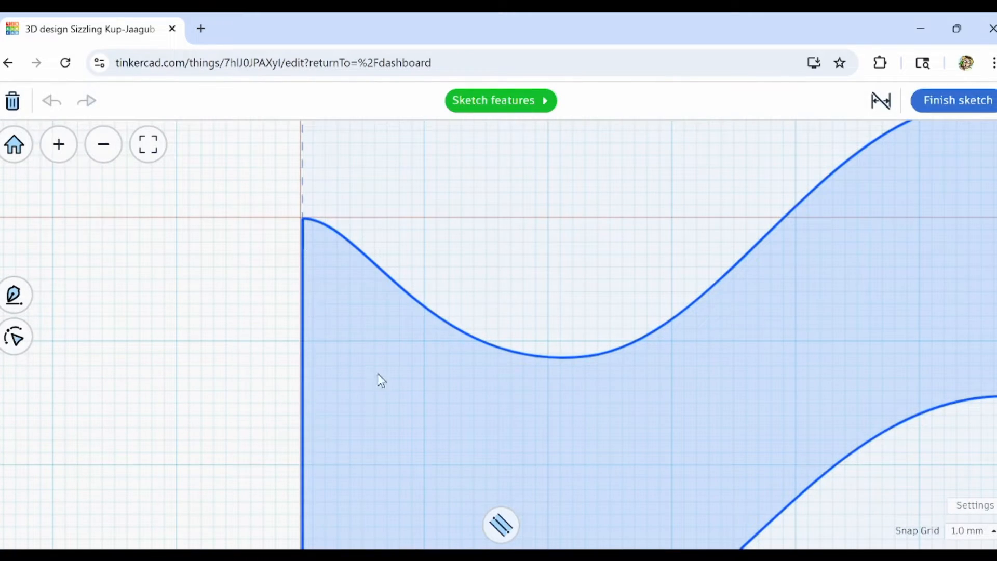
pyautogui.doubleClick(363, 294)
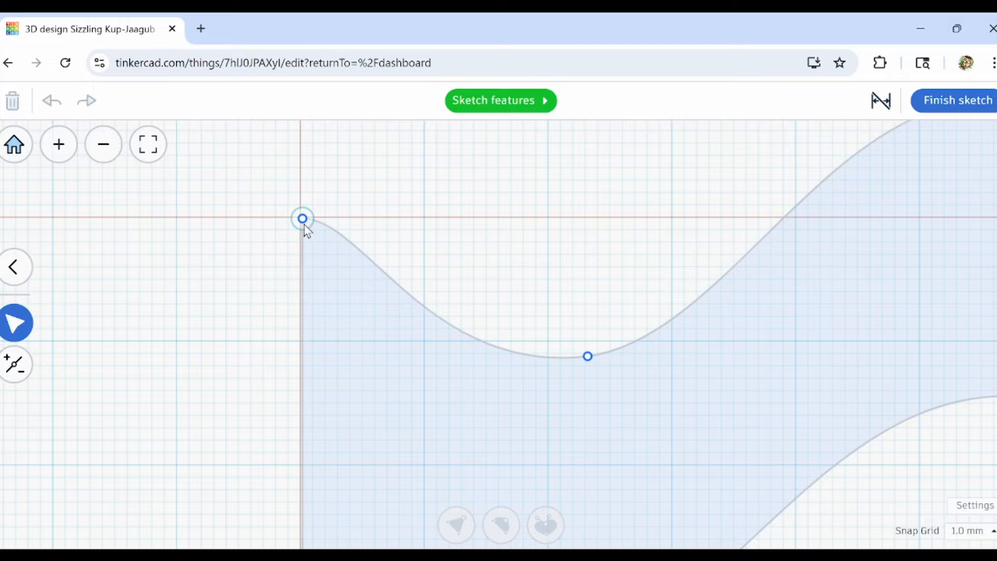
pyautogui.moveTo(303, 219); pyautogui.dragTo(304, 306)
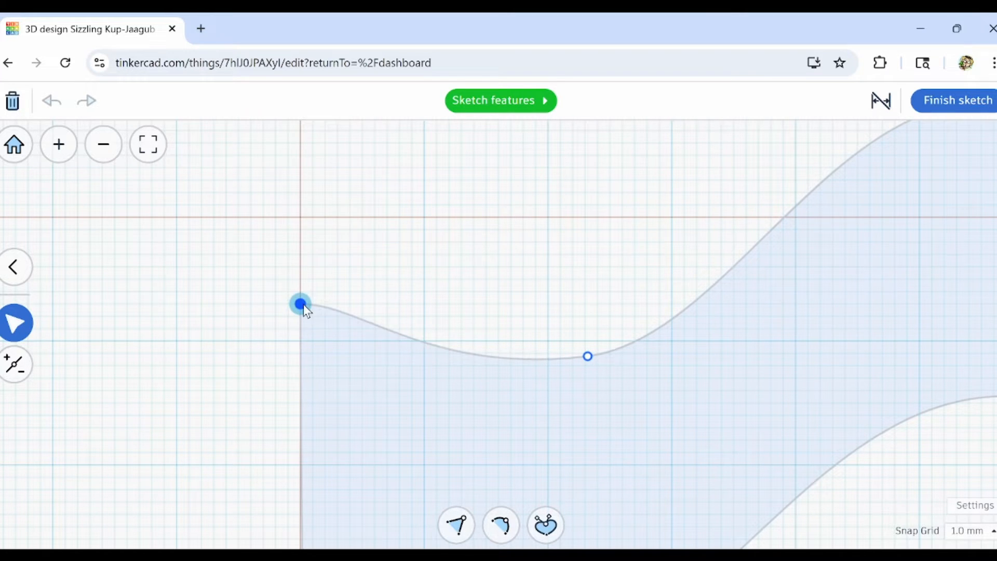
pyautogui.click(944, 103)
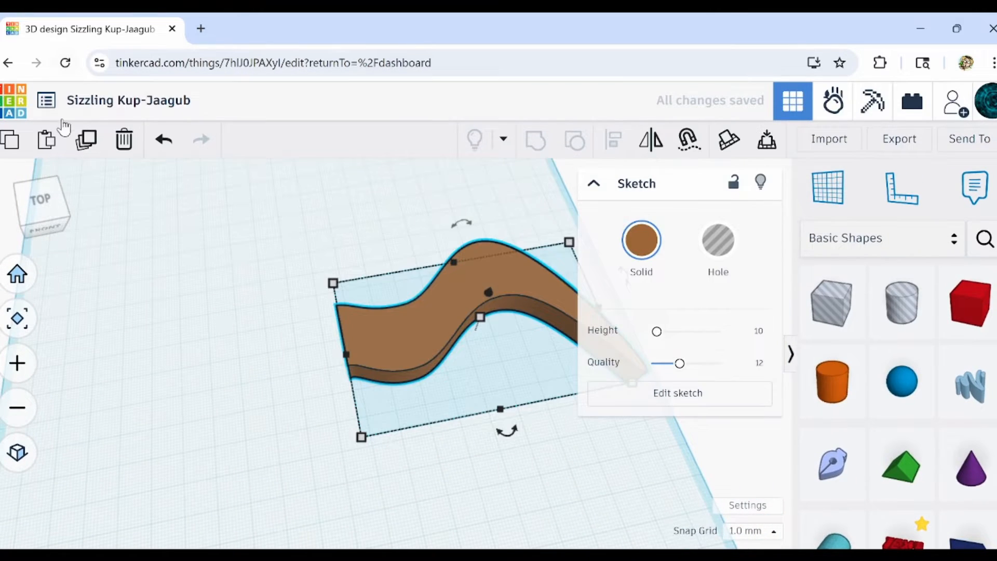
# Duplicate the reshaped half and mirror the copy left to right.
pyautogui.click(86, 140)
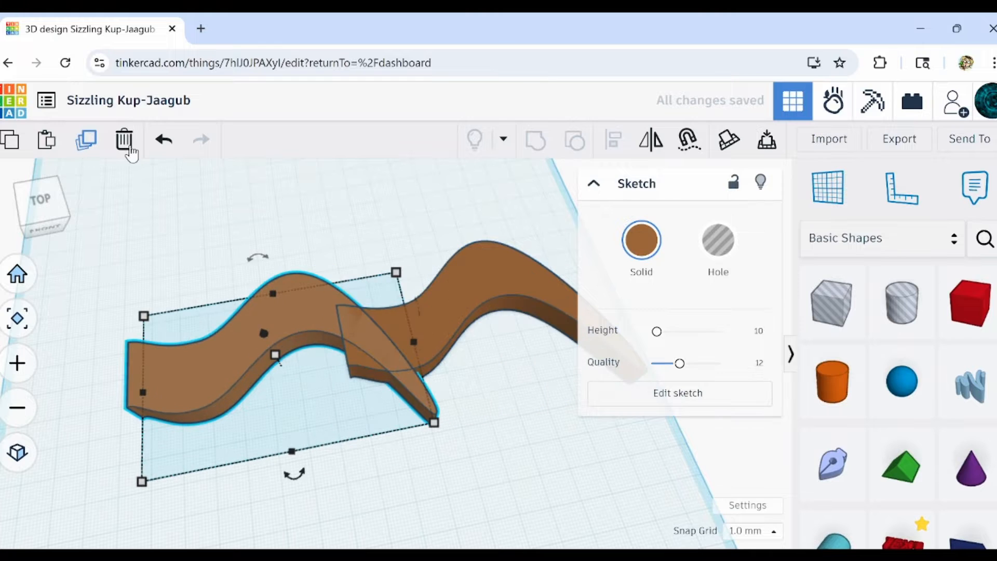
pyautogui.click(649, 147)
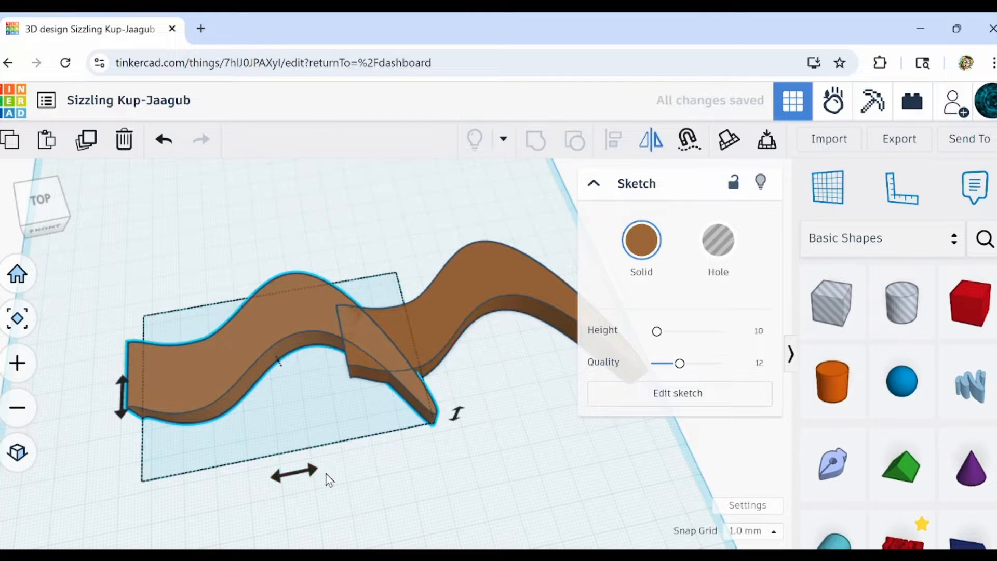
pyautogui.click(305, 473)
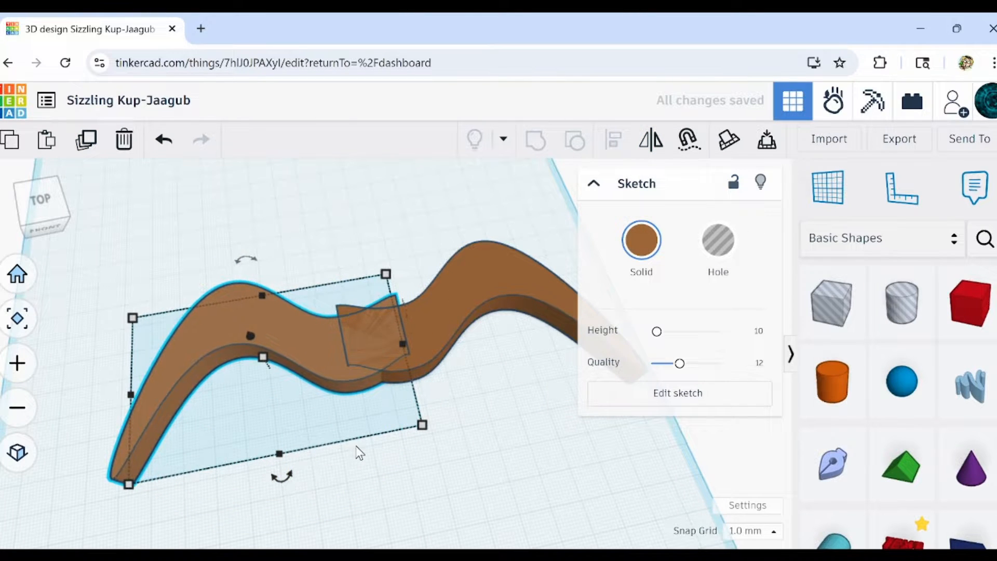
# Move the mirrored copy left until its inner edge meets the original half along the centre seam, and check the joint.
pyautogui.press('Left')
pyautogui.press('Left')
pyautogui.press('Left')
pyautogui.press('Left')
pyautogui.press('Left')
pyautogui.press('Left')
pyautogui.press('Left')
pyautogui.press('Left')
pyautogui.press('Left')
pyautogui.press('Left')
pyautogui.press('Left')
pyautogui.press('Left')
pyautogui.press('Left')
pyautogui.press('Left')
pyautogui.press('Left')
pyautogui.press('Left')
pyautogui.press('Left')
pyautogui.press('Left')
pyautogui.press('Left')
pyautogui.scroll(4, 347, 347)
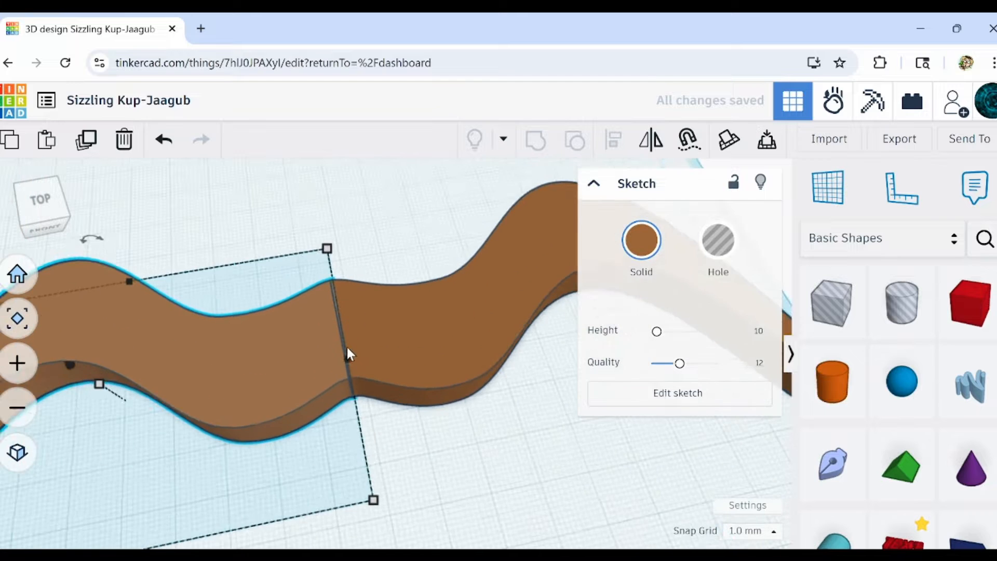
pyautogui.scroll(3, 347, 348)
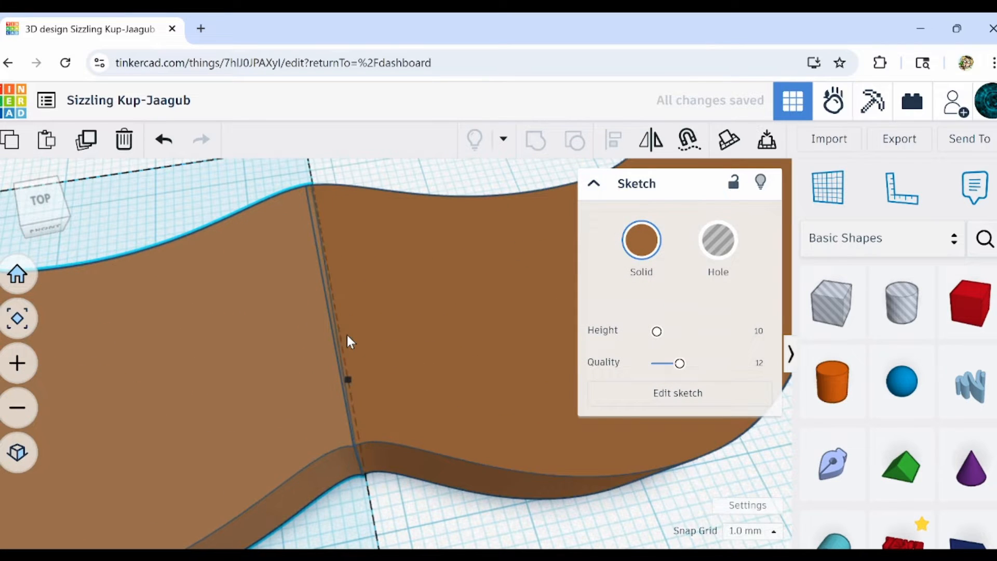
pyautogui.moveTo(353, 370); pyautogui.dragTo(354, 426, button='right')
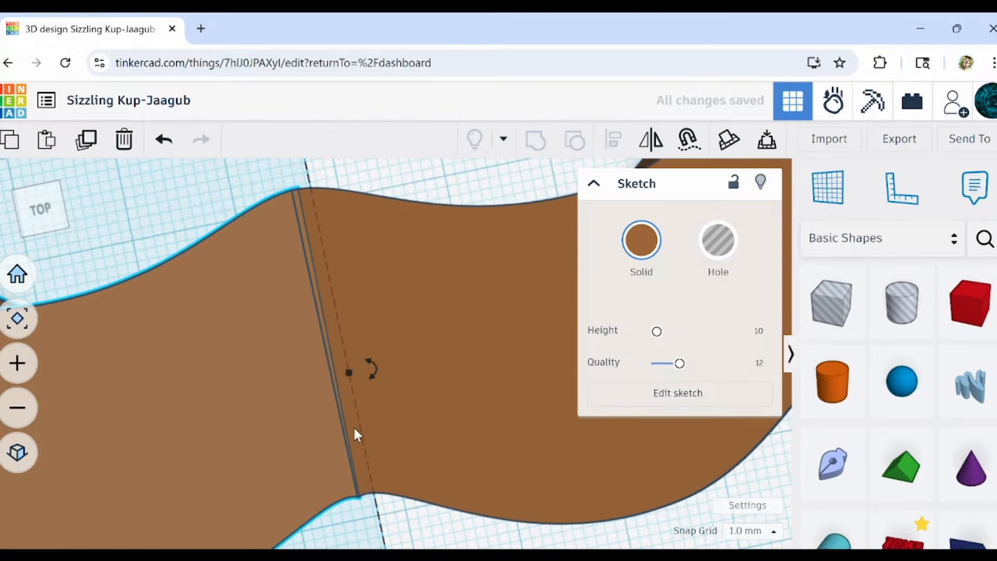
pyautogui.moveTo(353, 498); pyautogui.dragTo(354, 446, button='middle')
pyautogui.moveTo(358, 452)
pyautogui.mouseDown(button='right')
pyautogui.moveTo(352, 352)
pyautogui.moveTo(374, 445)
pyautogui.moveTo(372, 418)
pyautogui.moveTo(367, 400)
pyautogui.moveTo(369, 481)
pyautogui.moveTo(363, 270)
pyautogui.moveTo(374, 213)
pyautogui.moveTo(392, 345)
pyautogui.mouseUp(button='right')
pyautogui.scroll(3, 389, 343)
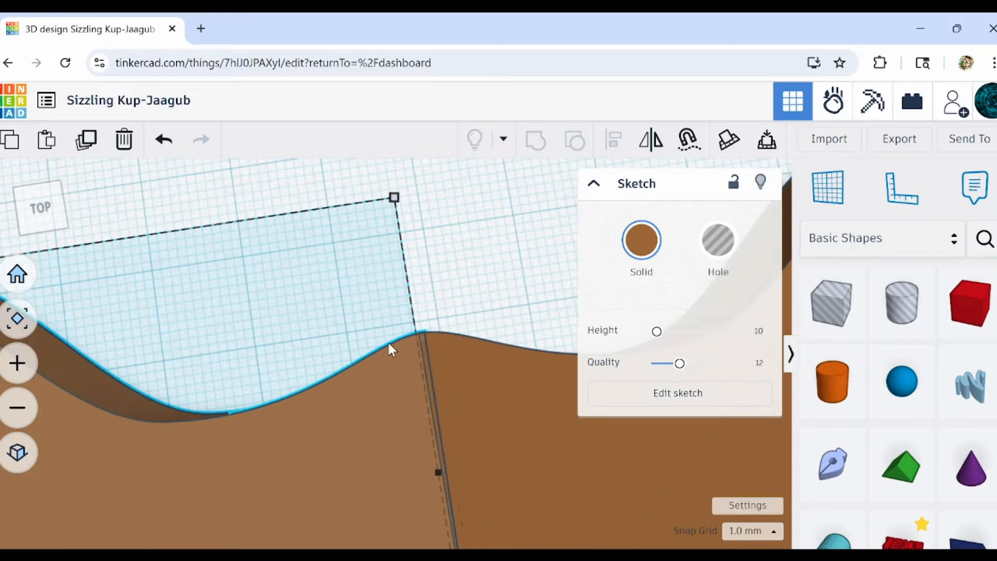
# Select both reshaped halves and group them into one moustache shape.
pyautogui.scroll(-4, 400, 341)
pyautogui.scroll(-2, 467, 306)
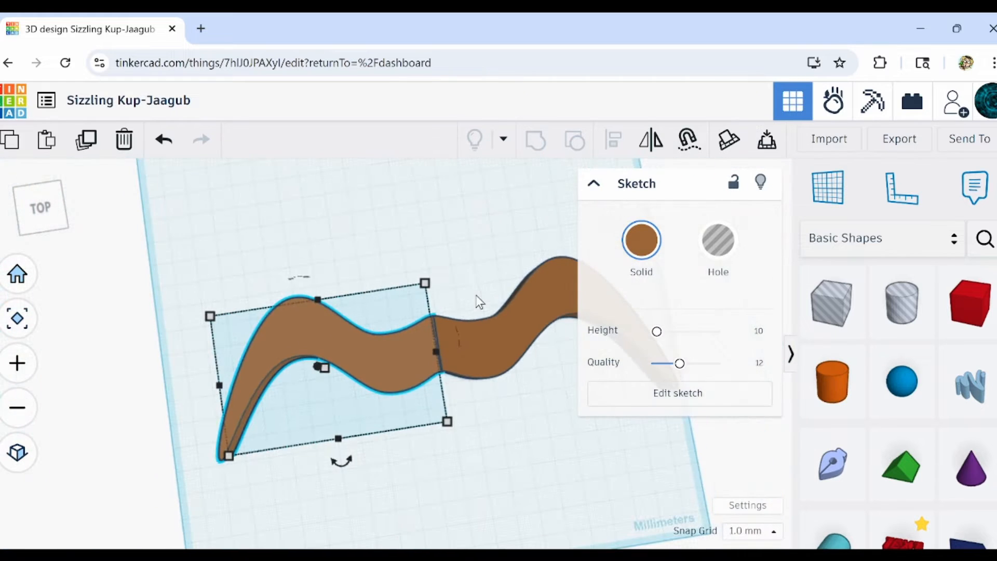
pyautogui.moveTo(476, 296); pyautogui.dragTo(358, 426)
pyautogui.click(536, 143)
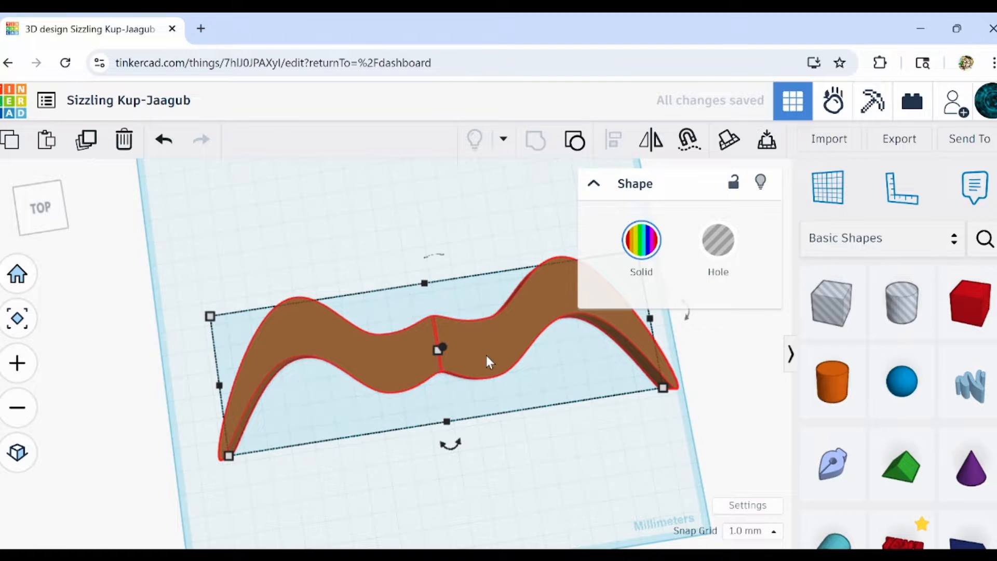
# Try a duplicate of the grouped moustache, moved forward to sit in front of the original.
pyautogui.moveTo(487, 356); pyautogui.dragTo(515, 446, button='right')
pyautogui.moveTo(480, 263); pyautogui.dragTo(398, 399)
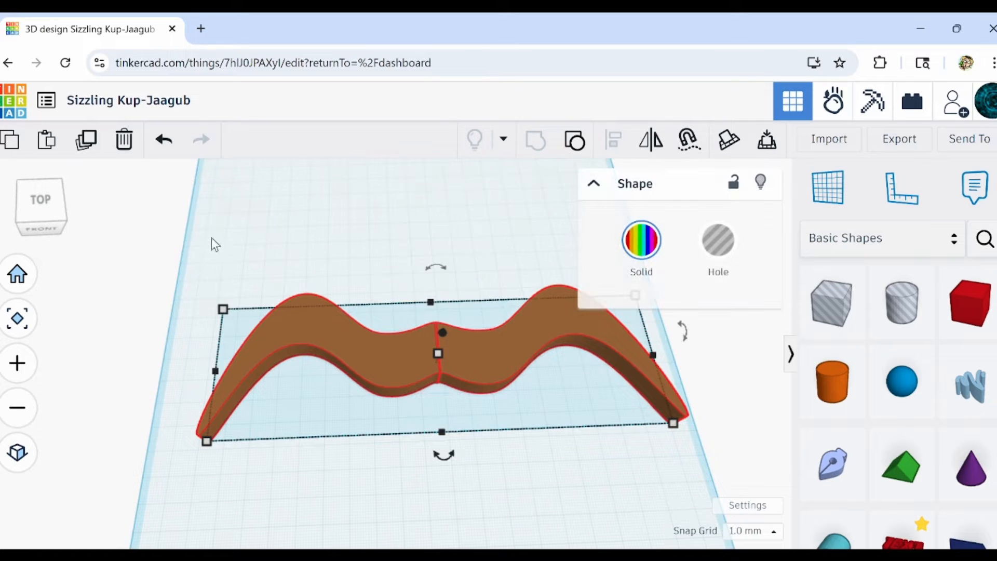
pyautogui.click(88, 145)
pyautogui.press('Down')
pyautogui.press('Down')
pyautogui.press('Down')
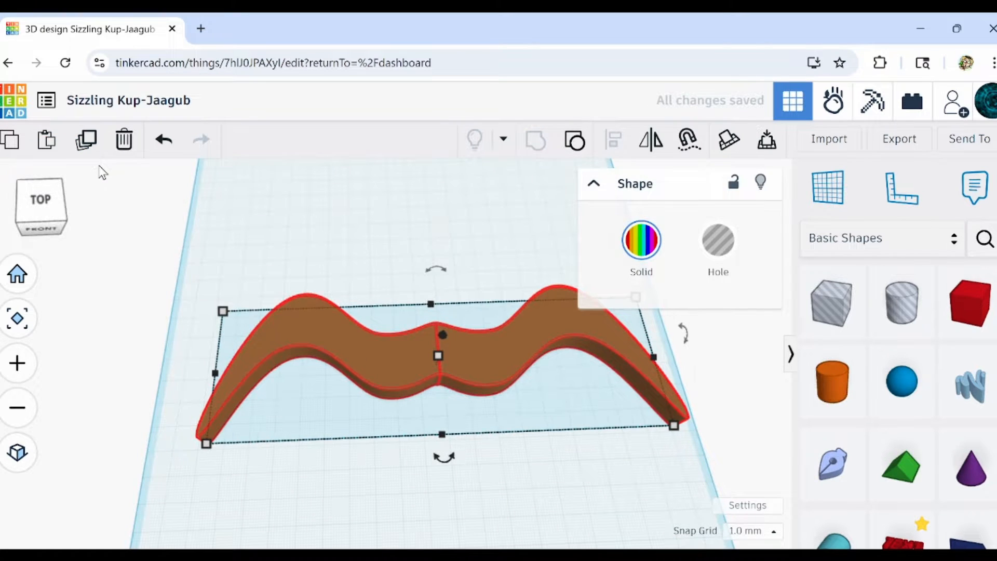
pyautogui.press('Down')
pyautogui.press('Down')
pyautogui.press('Down')
pyautogui.press('Down')
pyautogui.press('Down')
pyautogui.press('Down')
pyautogui.press('Down')
pyautogui.press('Down')
pyautogui.press('Down')
pyautogui.press('Down')
pyautogui.press('Down')
pyautogui.press('Down')
pyautogui.press('Down')
pyautogui.press('Down')
pyautogui.press('Down')
pyautogui.press('Down')
pyautogui.press('Down')
pyautogui.press('Down')
pyautogui.press('Down')
pyautogui.press('Down')
pyautogui.moveTo(415, 426); pyautogui.dragTo(376, 359, button='middle')
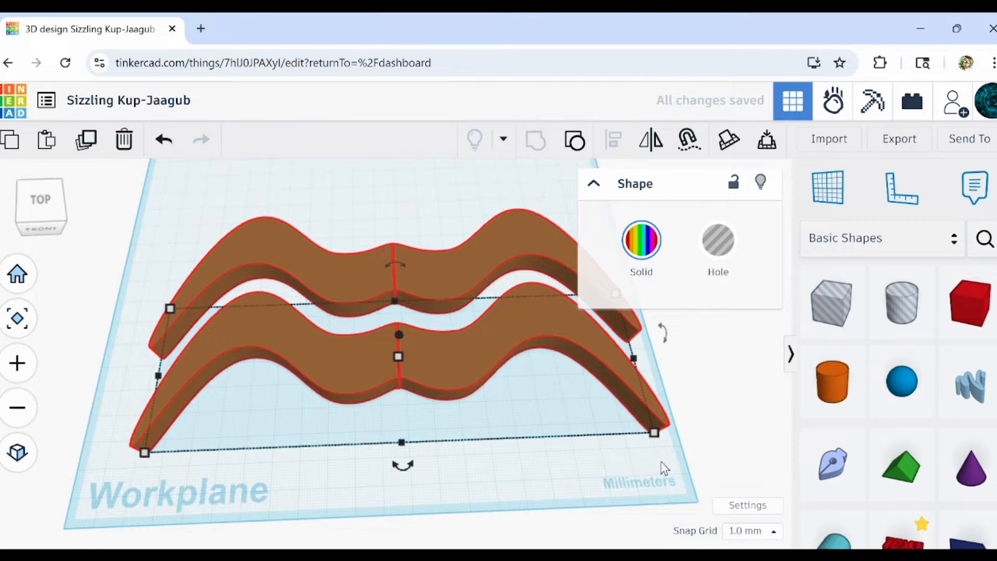
# Shrink the copy to about 169.62 by 54.56 mm and adjust its spacing just in front of the original.
pyautogui.moveTo(655, 432); pyautogui.dragTo(625, 411)
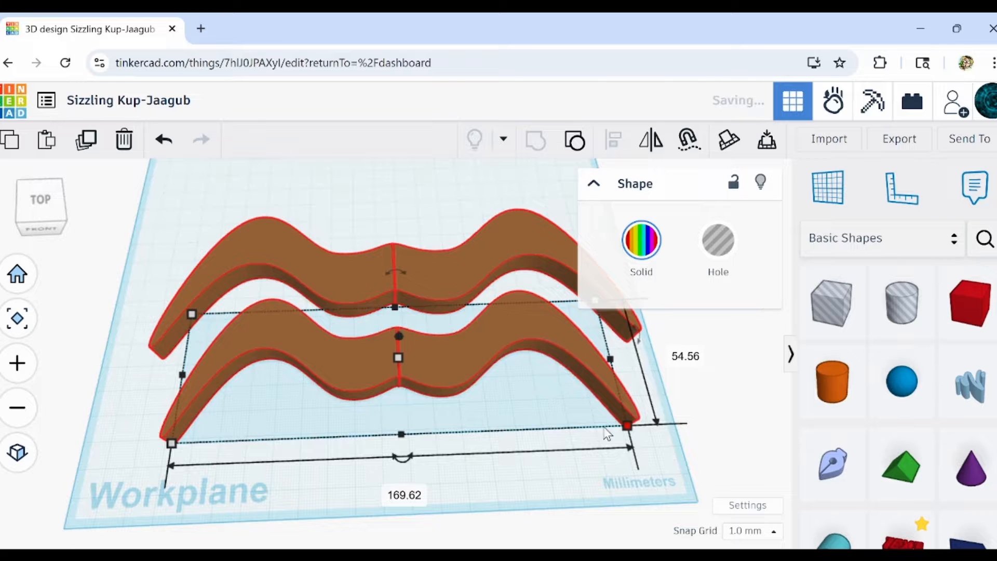
pyautogui.press('Up')
pyautogui.press('Up')
pyautogui.press('Up')
pyautogui.press('Up')
pyautogui.press('Up')
pyautogui.press('Up')
pyautogui.press('Up')
pyautogui.press('Up')
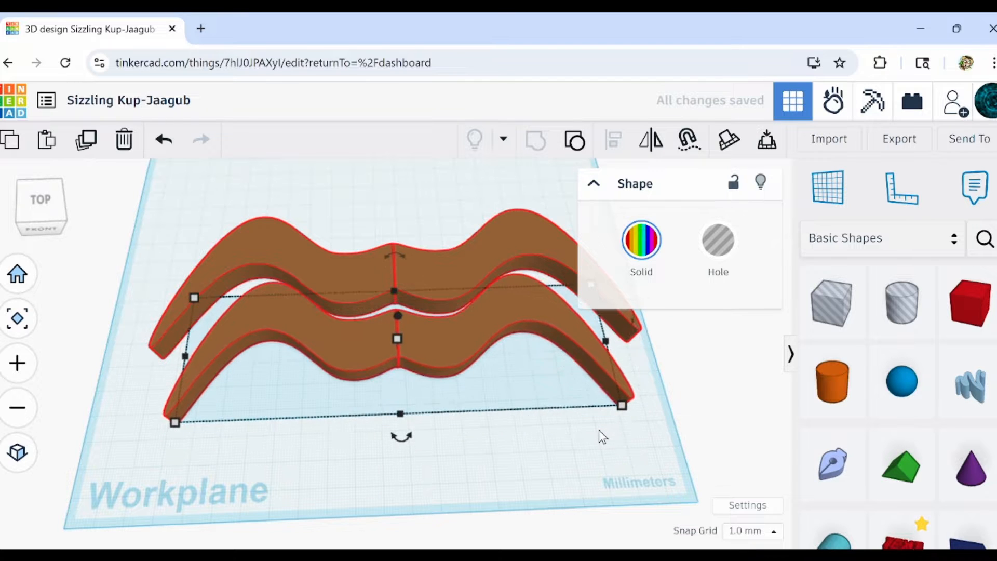
pyautogui.press('Down')
pyautogui.press('Down')
pyautogui.press('Down')
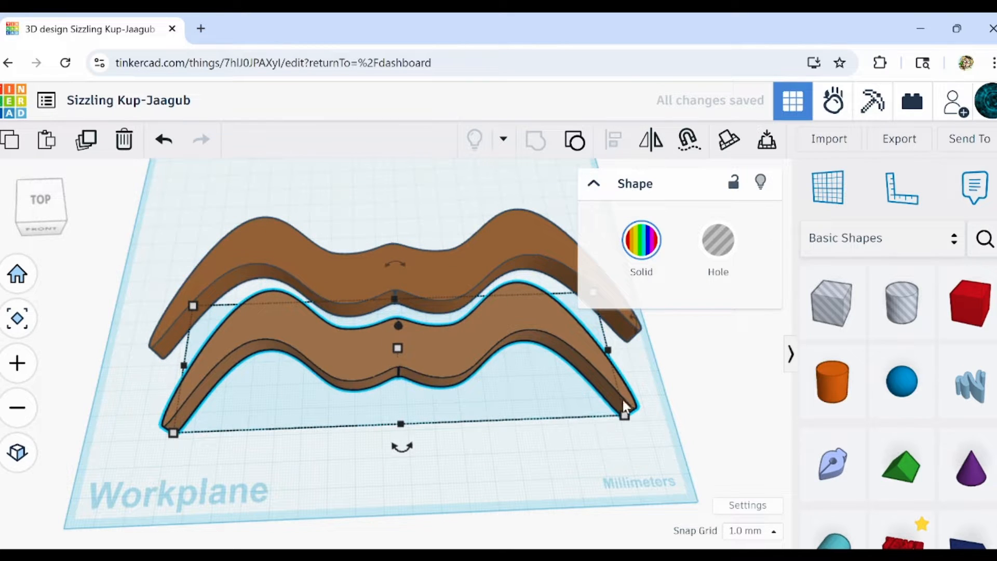
# Enlarge the copy slightly in width and depth while nudging it left and back to nest under the original moustache.
pyautogui.moveTo(608, 349); pyautogui.dragTo(625, 342)
pyautogui.press('Left')
pyautogui.press('Left')
pyautogui.press('Left')
pyautogui.press('Left')
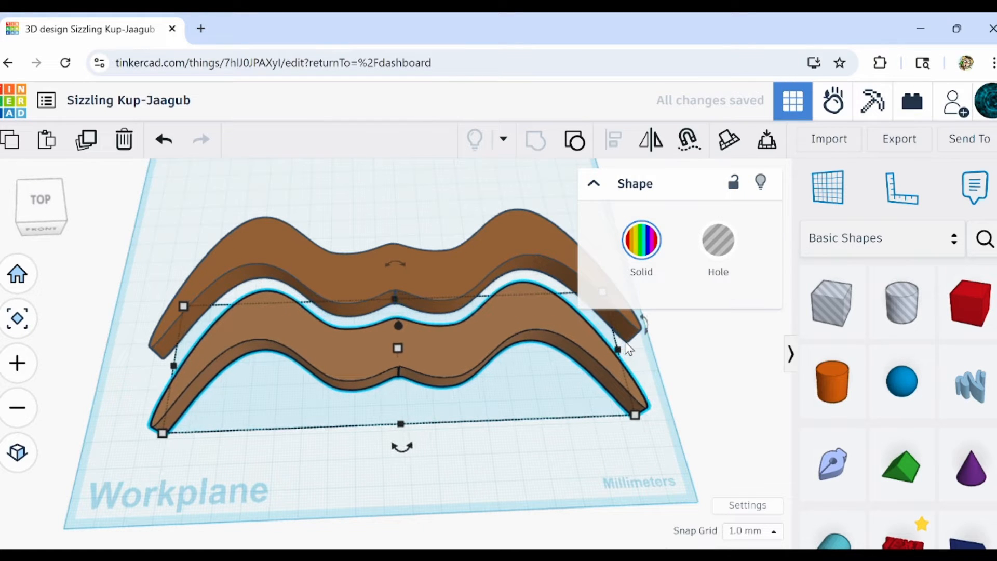
pyautogui.press('Up')
pyautogui.press('Up')
pyautogui.press('Up')
pyautogui.press('Up')
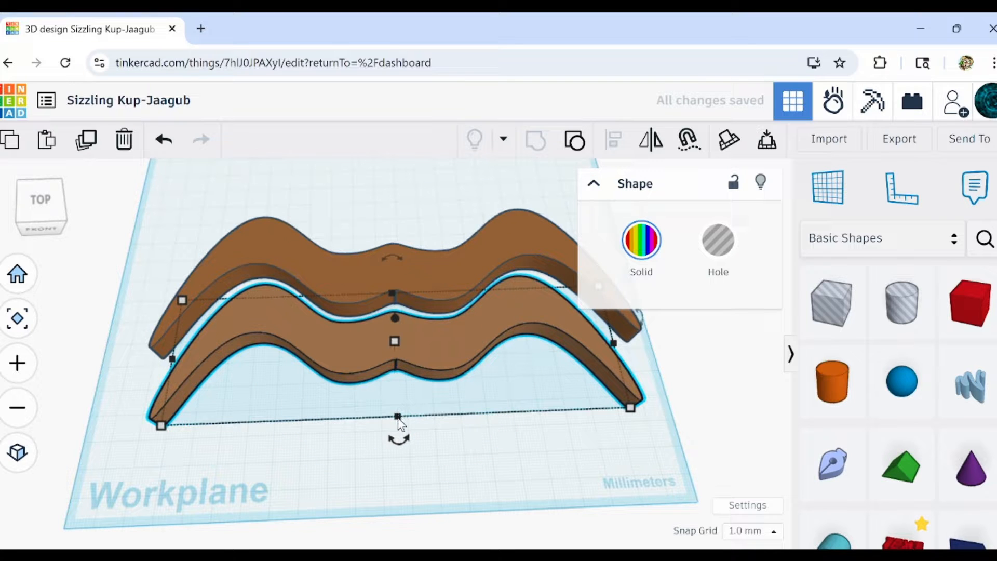
pyautogui.moveTo(399, 418); pyautogui.dragTo(400, 436)
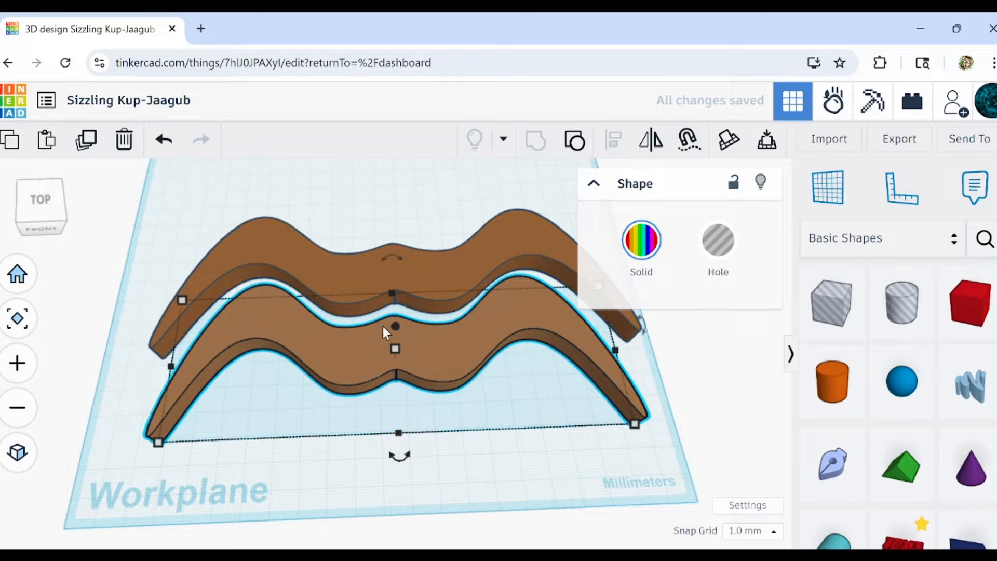
pyautogui.moveTo(535, 383)
pyautogui.mouseDown(button='right')
pyautogui.moveTo(468, 400)
pyautogui.moveTo(182, 340)
pyautogui.moveTo(165, 329)
pyautogui.moveTo(225, 338)
pyautogui.moveTo(399, 316)
pyautogui.moveTo(496, 357)
pyautogui.moveTo(519, 383)
pyautogui.mouseUp(button='right')
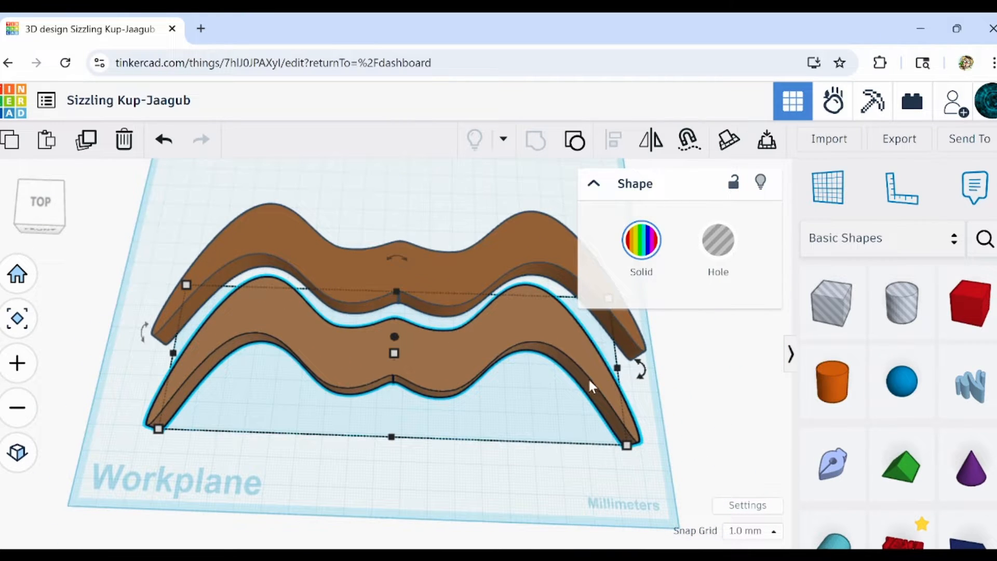
# Try repeating the duplication three times to build a receding row of moustaches, and inspect their spacing from several angles.
pyautogui.click(86, 148)
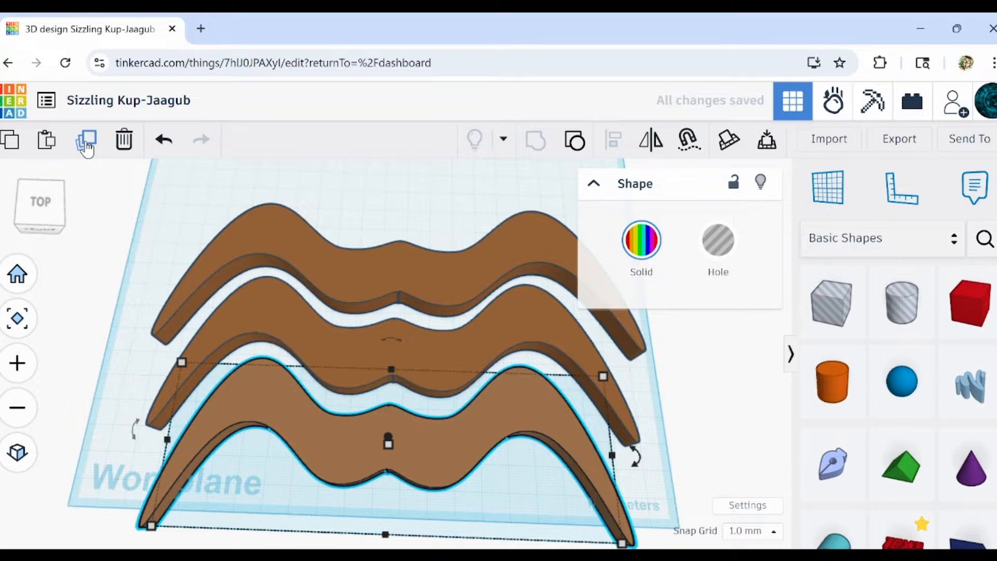
pyautogui.click(86, 148)
pyautogui.click(86, 149)
pyautogui.scroll(3, 378, 249)
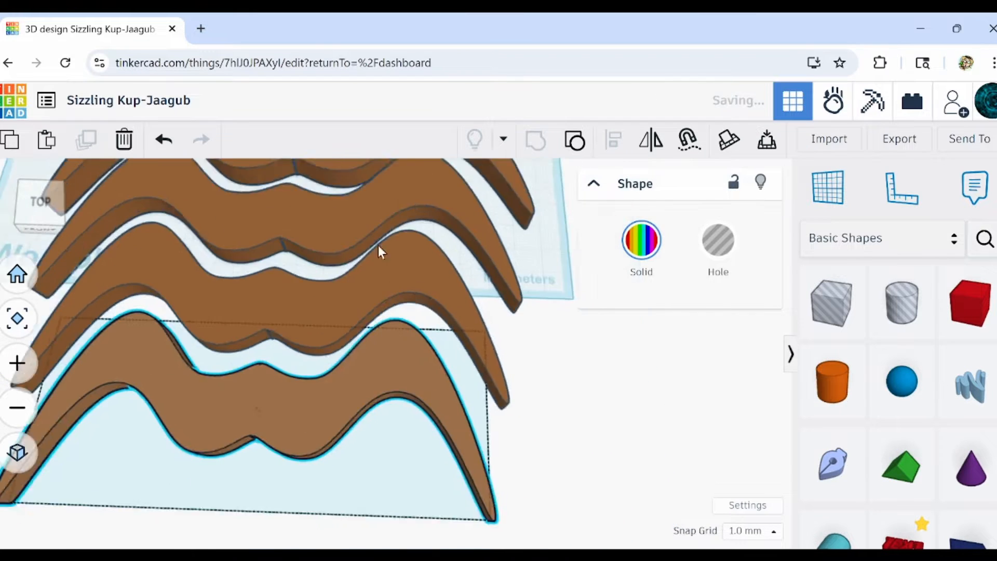
pyautogui.scroll(-5, 410, 233)
pyautogui.moveTo(446, 285)
pyautogui.mouseDown(button='right')
pyautogui.moveTo(664, 312)
pyautogui.moveTo(757, 275)
pyautogui.moveTo(641, 276)
pyautogui.mouseUp(button='right')
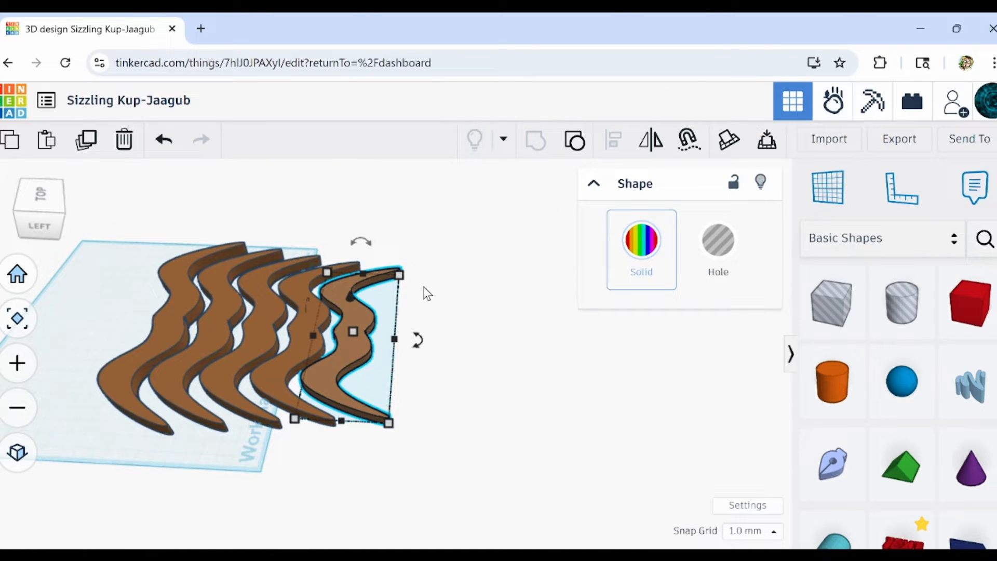
pyautogui.moveTo(422, 286)
pyautogui.mouseDown(button='right')
pyautogui.moveTo(363, 383)
pyautogui.moveTo(187, 358)
pyautogui.moveTo(360, 275)
pyautogui.moveTo(347, 372)
pyautogui.mouseUp(button='right')
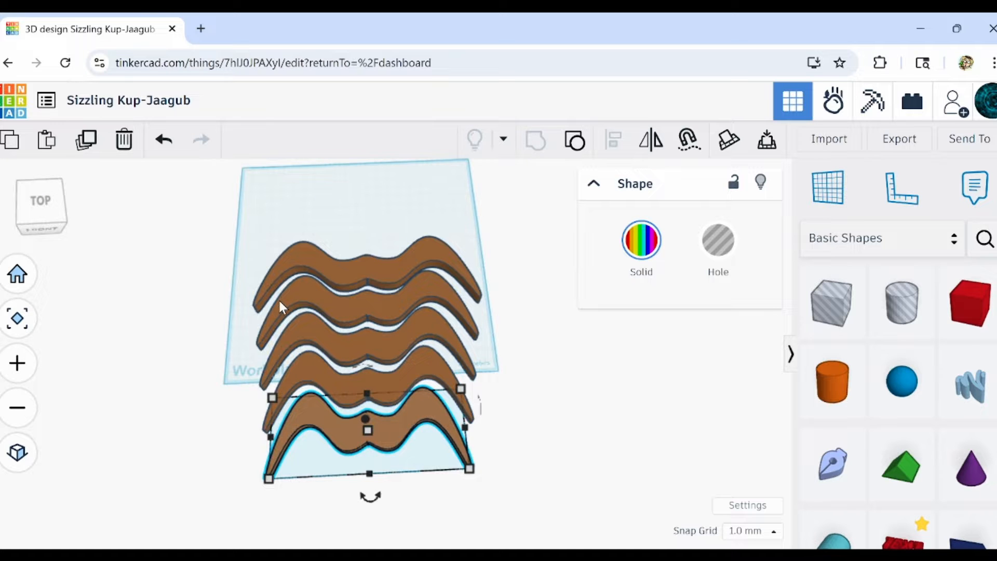
pyautogui.moveTo(337, 339); pyautogui.dragTo(478, 379, button='right')
# Undo the repeated duplications and delete the copy in front of the original moustache.
pyautogui.click(164, 140)
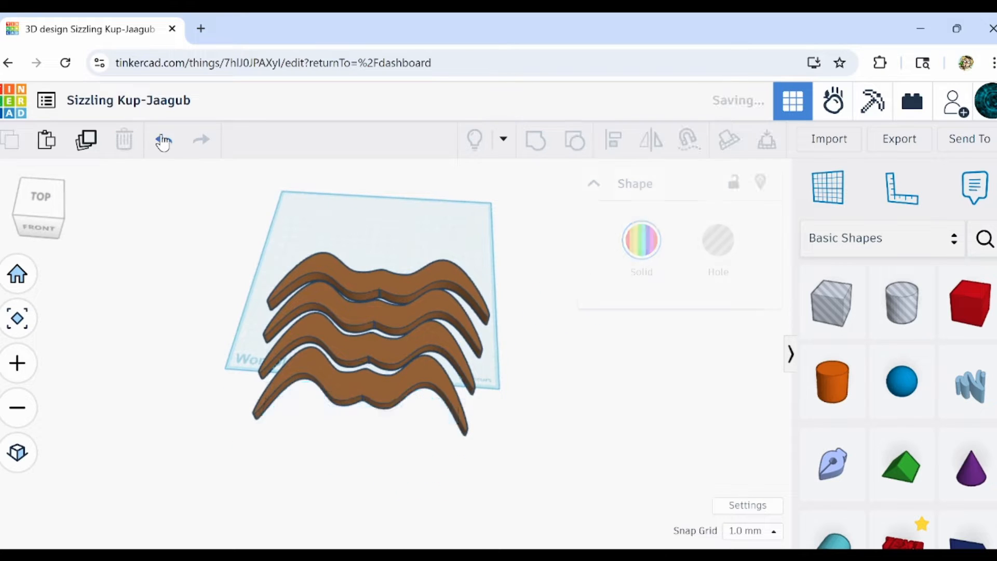
pyautogui.click(164, 140)
pyautogui.click(164, 140)
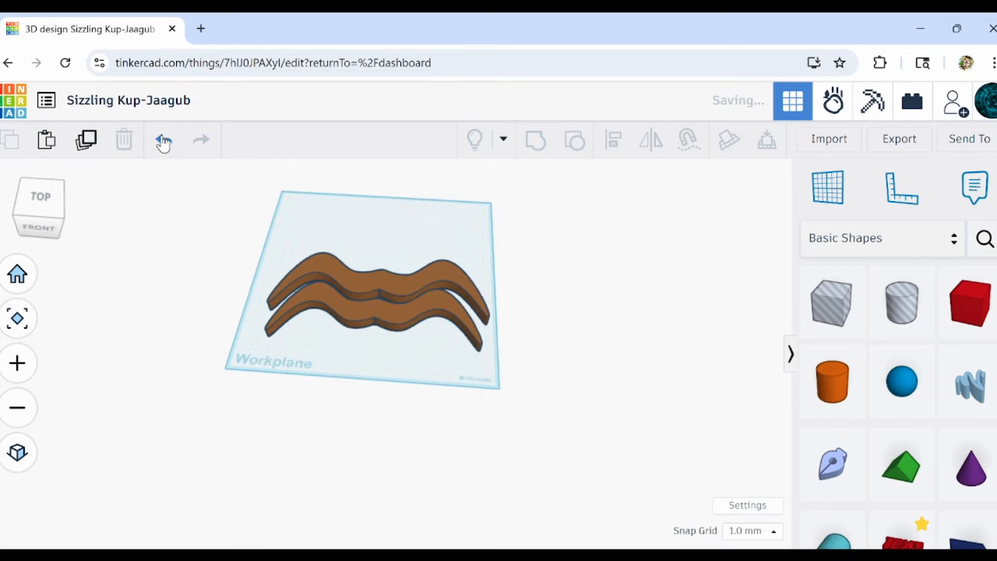
pyautogui.click(344, 313)
pyautogui.click(125, 142)
# Duplicate the original moustache again and move the copy forward so it nests just in front of the original.
pyautogui.scroll(5, 372, 267)
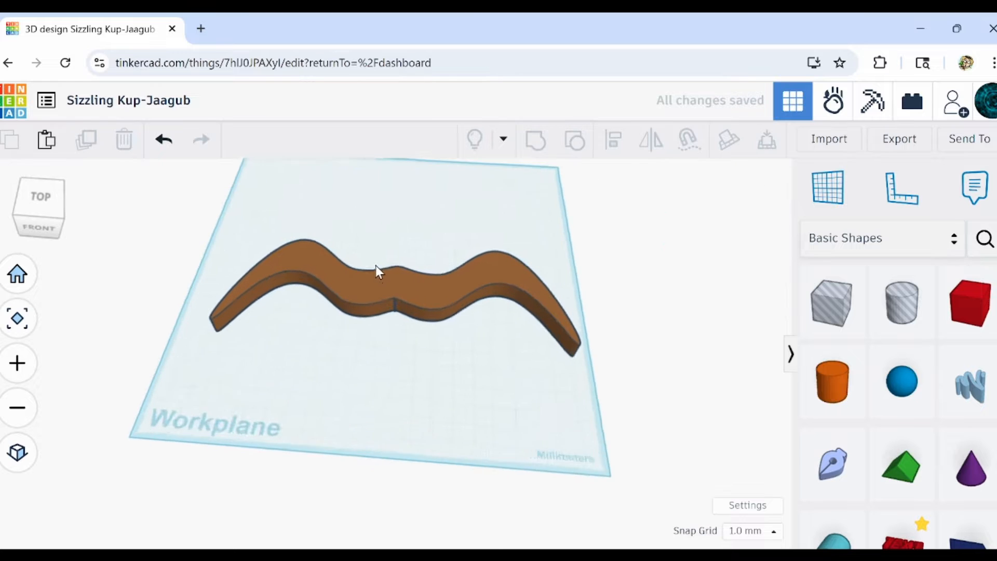
pyautogui.click(370, 285)
pyautogui.click(86, 143)
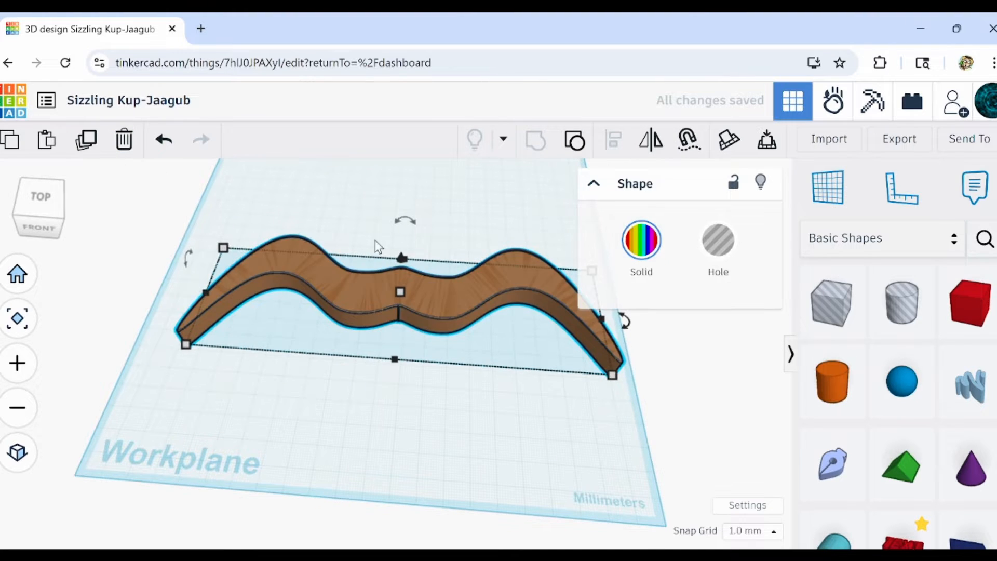
pyautogui.press('Down')
pyautogui.press('Down')
pyautogui.press('Down')
pyautogui.press('Down')
pyautogui.press('Down')
pyautogui.press('Down')
pyautogui.press('Down')
pyautogui.press('Down')
pyautogui.press('Down')
pyautogui.press('Down')
pyautogui.press('Down')
pyautogui.press('Down')
pyautogui.press('Down')
pyautogui.press('Down')
pyautogui.press('Down')
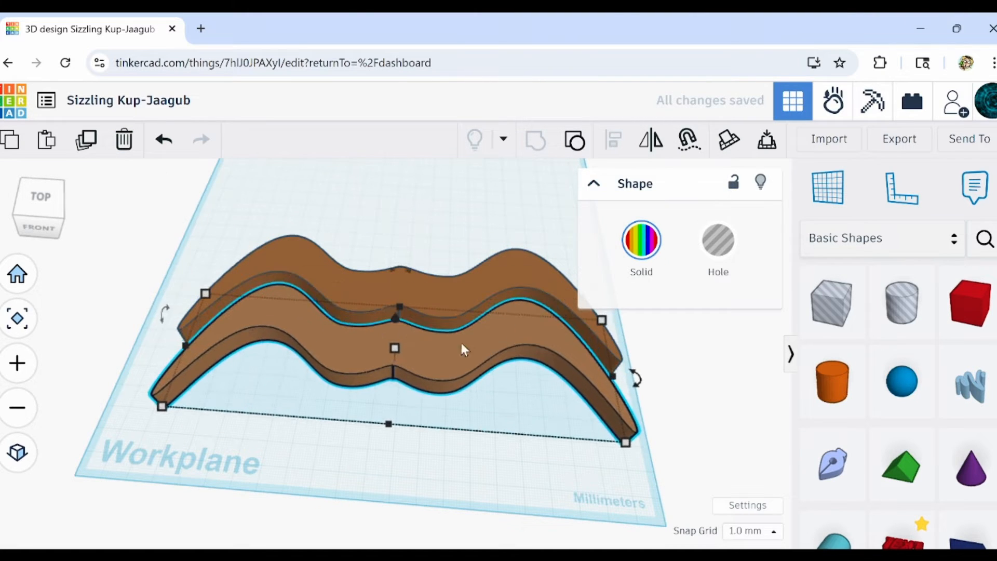
pyautogui.moveTo(460, 341); pyautogui.dragTo(461, 386, button='right')
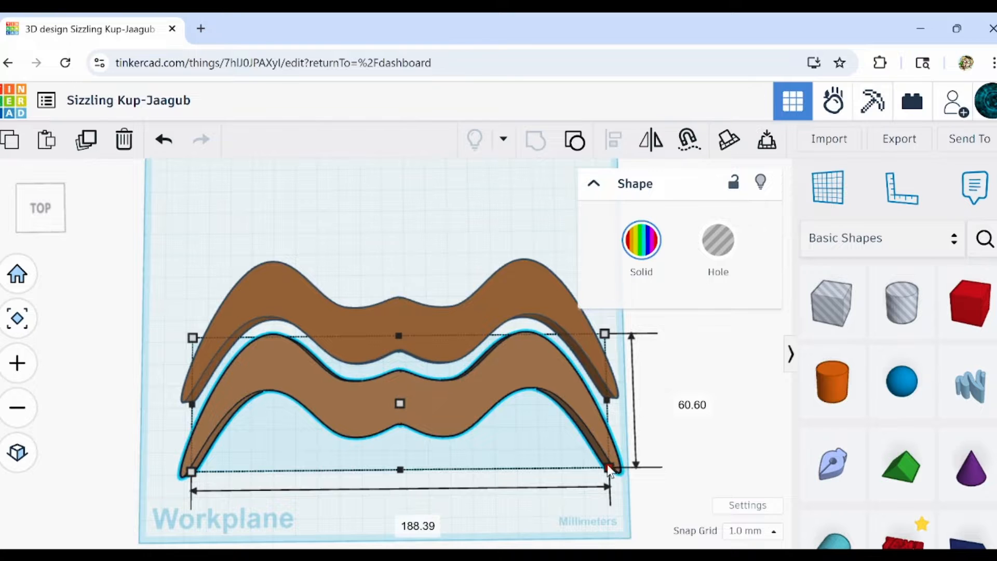
# Shrink the front moustache copy to about 153.61 mm wide, then widen it again and nudge it left to centre it.
pyautogui.moveTo(610, 468); pyautogui.dragTo(569, 441)
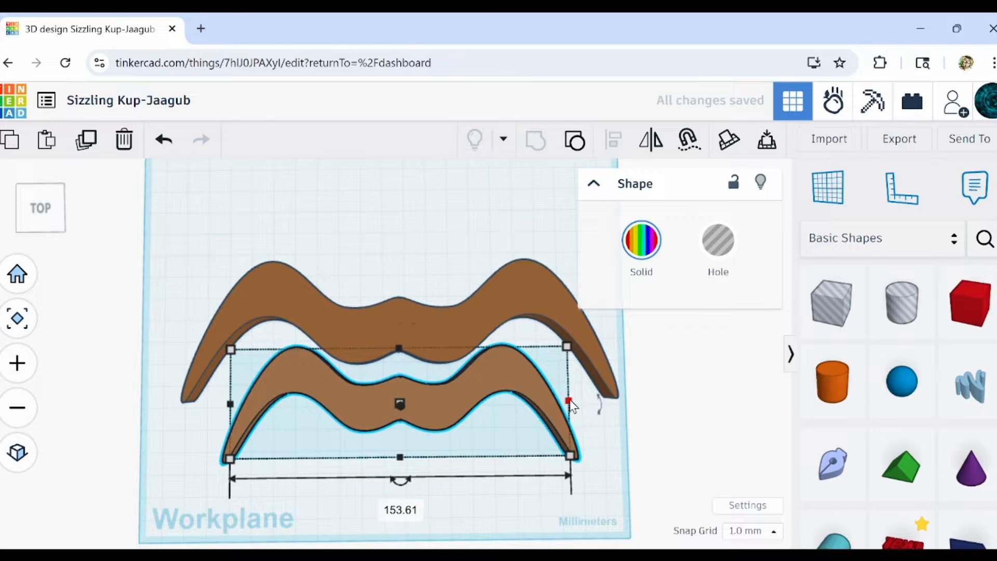
pyautogui.moveTo(570, 400); pyautogui.dragTo(619, 404)
pyautogui.press('Left')
pyautogui.press('Left')
pyautogui.press('Left')
pyautogui.press('Left')
pyautogui.press('Left')
pyautogui.press('Left')
pyautogui.press('Left')
pyautogui.press('Left')
pyautogui.press('Left')
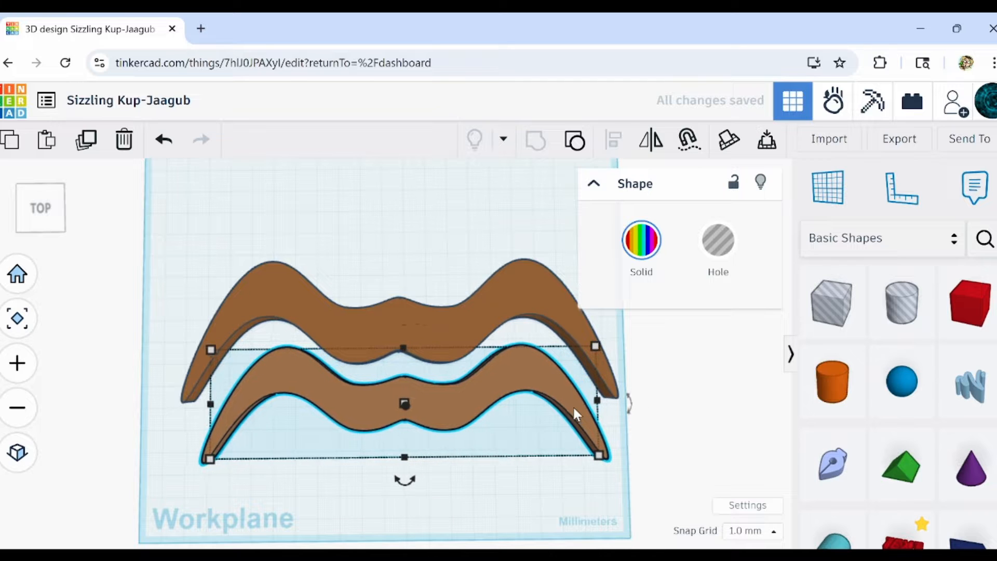
# Nudge the front copy back towards the original moustache, widen it slightly more, and shift it left to recentre it.
pyautogui.press('Up')
pyautogui.press('Up')
pyautogui.press('Up')
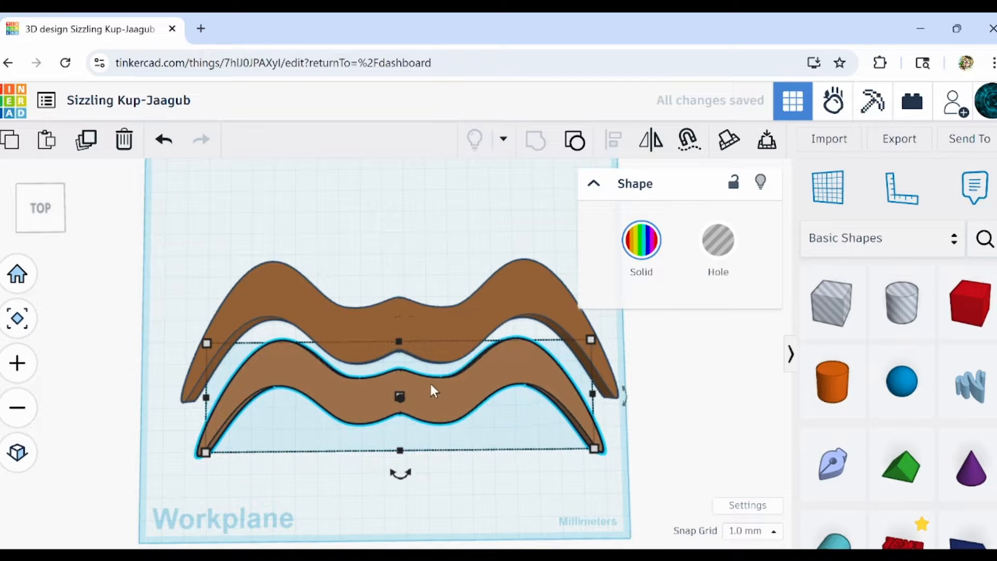
pyautogui.press('Up')
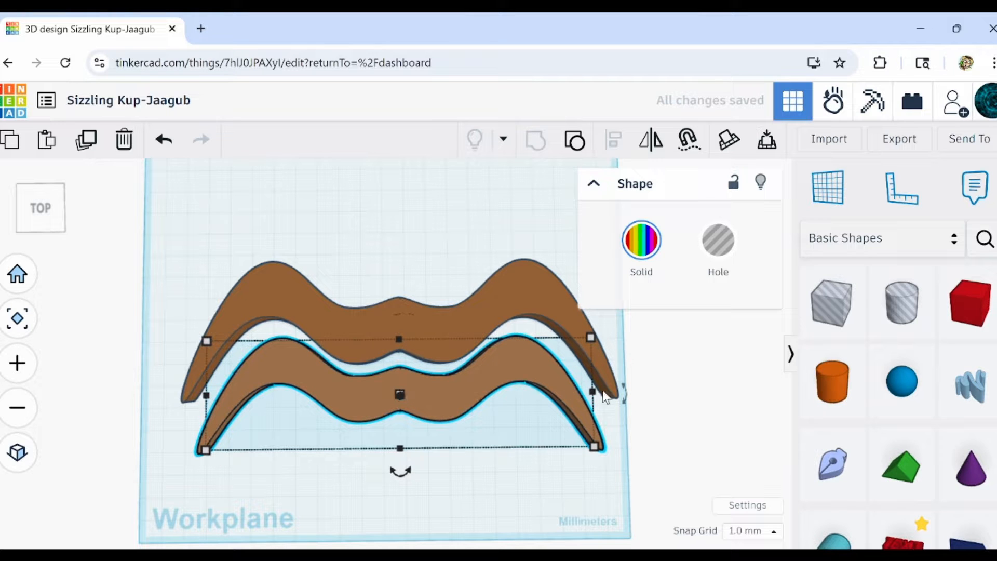
pyautogui.moveTo(593, 393); pyautogui.dragTo(611, 376)
pyautogui.press('Left')
pyautogui.press('Left')
pyautogui.press('Left')
pyautogui.press('Left')
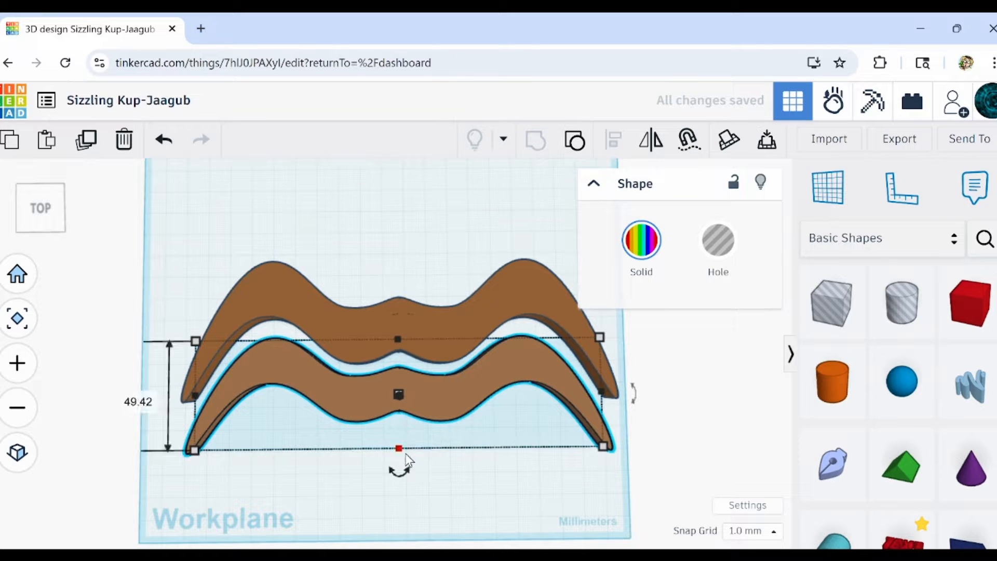
# Try stretching the front copy's depth to about 53.41 mm, and undo the last change.
pyautogui.moveTo(400, 450)
pyautogui.mouseDown()
pyautogui.moveTo(399, 469)
pyautogui.moveTo(400, 460)
pyautogui.mouseUp()
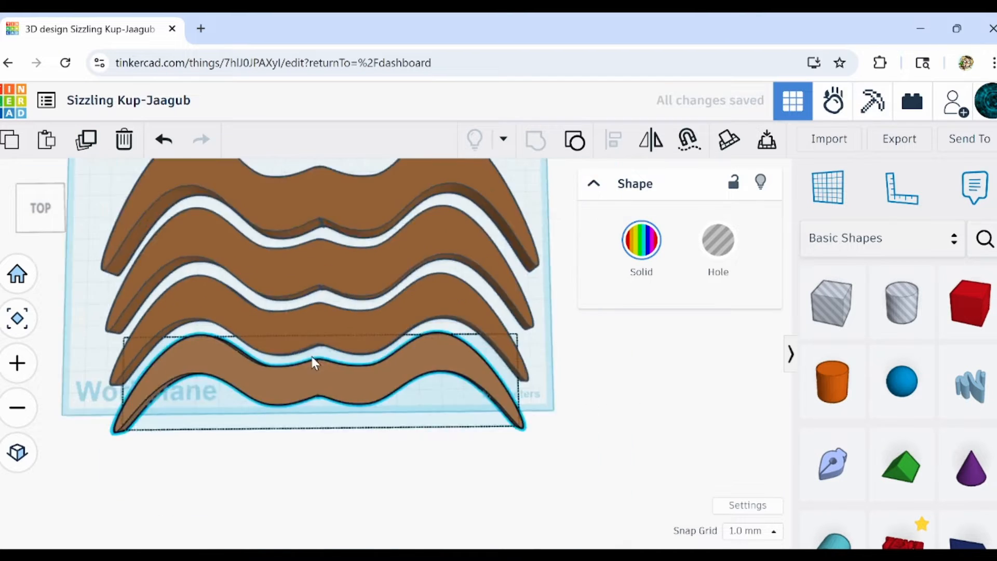
pyautogui.click(164, 139)
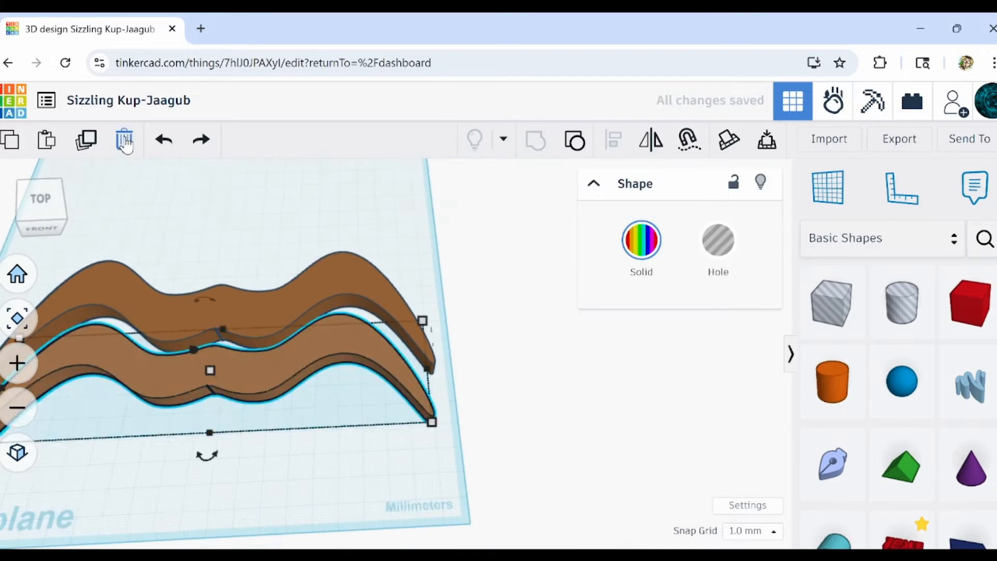
pyautogui.moveTo(439, 374); pyautogui.dragTo(382, 405, button='right')
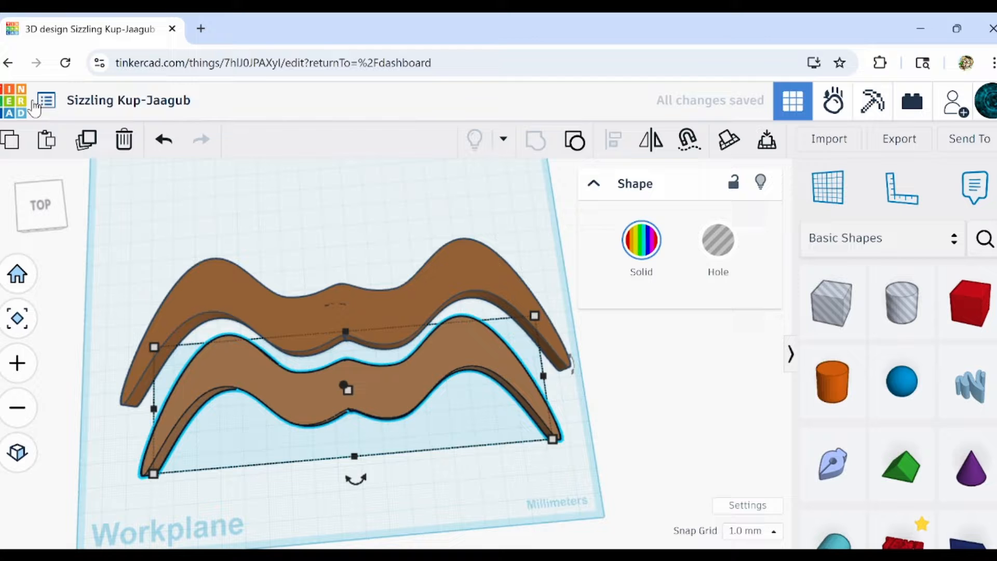
# Repeat the duplication five times from the front copy to form a row of seven progressively smaller nested moustaches.
pyautogui.click(87, 142)
pyautogui.click(88, 141)
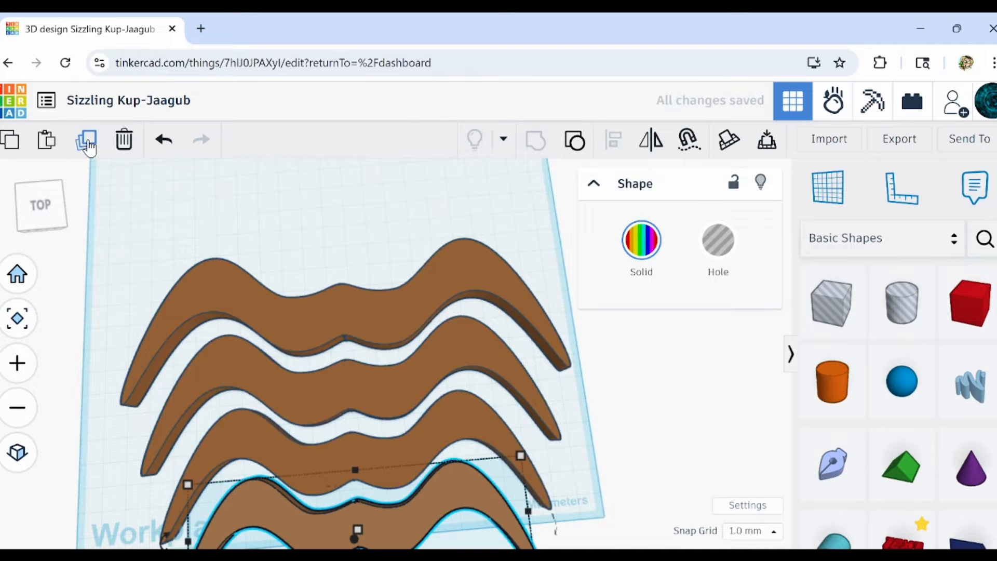
pyautogui.moveTo(526, 385); pyautogui.dragTo(544, 446, button='right')
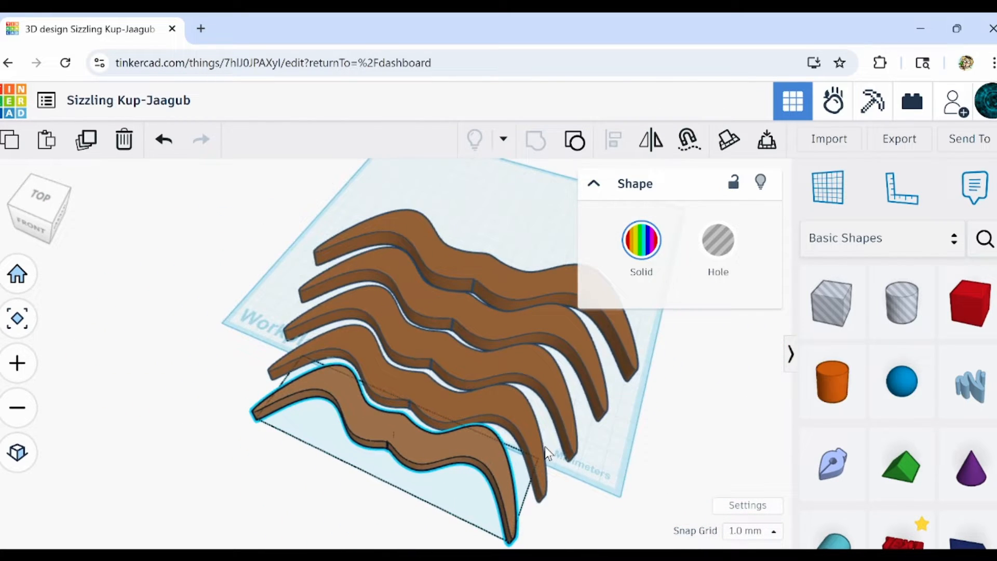
pyautogui.click(544, 447)
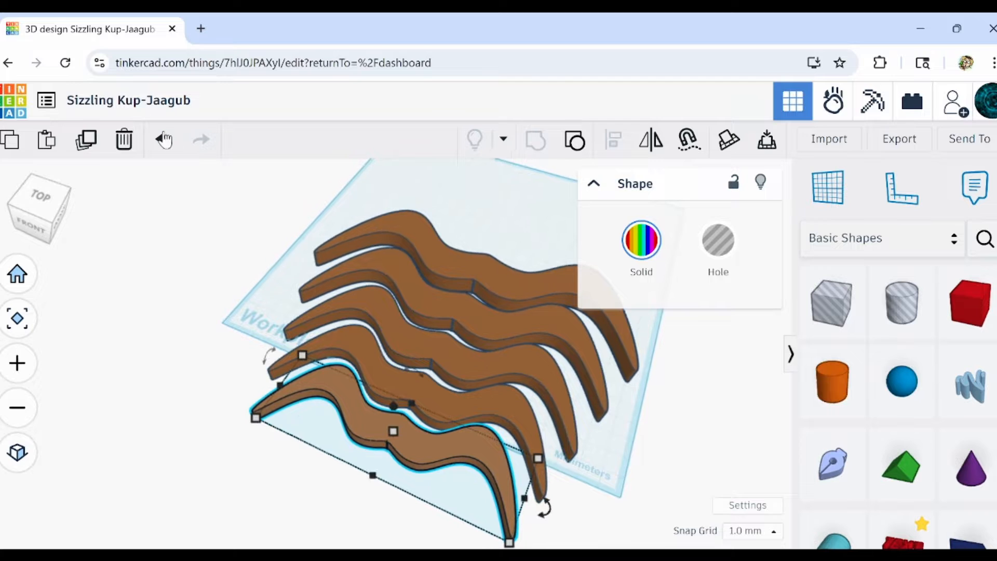
pyautogui.click(88, 140)
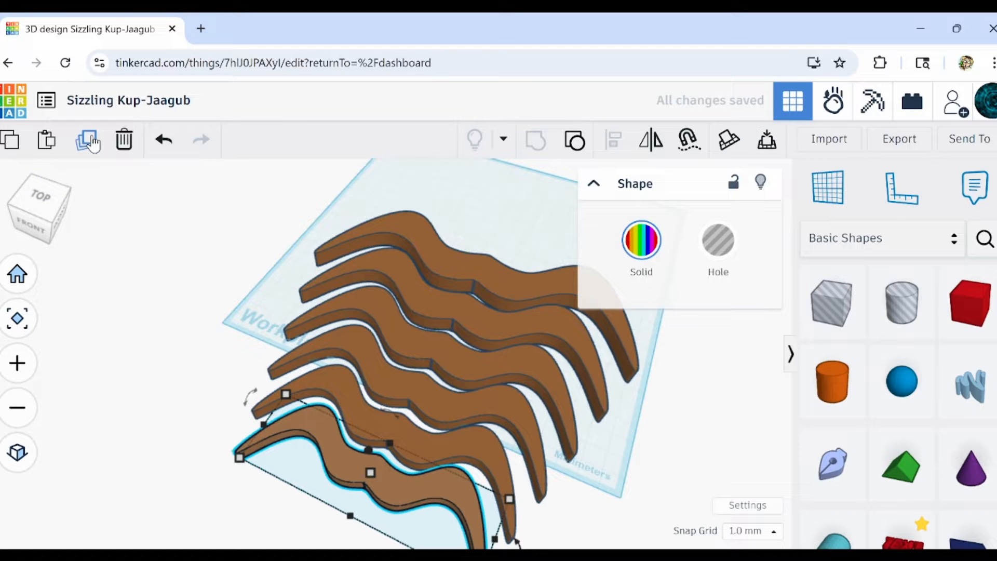
pyautogui.click(92, 138)
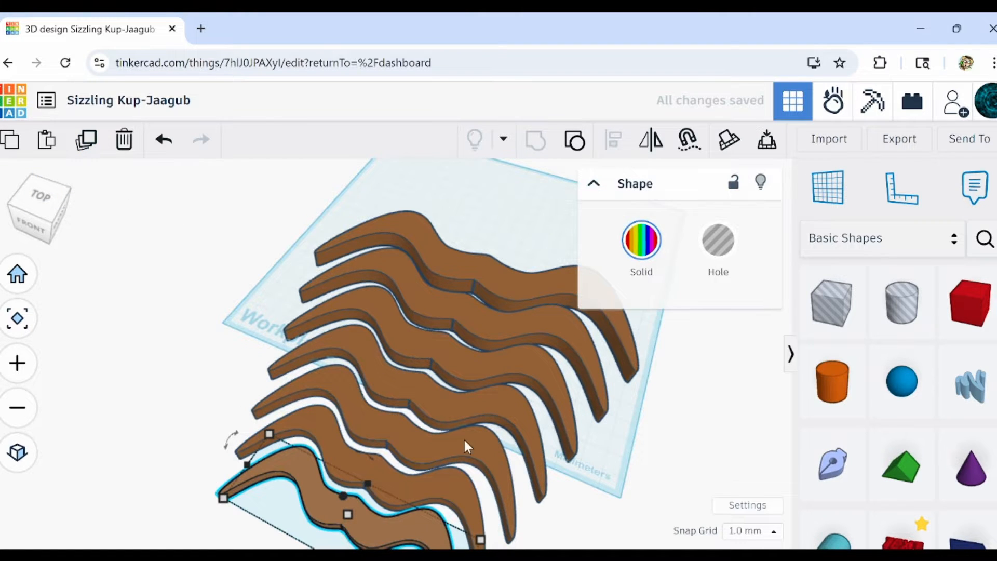
pyautogui.moveTo(464, 440); pyautogui.dragTo(436, 365, button='middle')
pyautogui.click(462, 469)
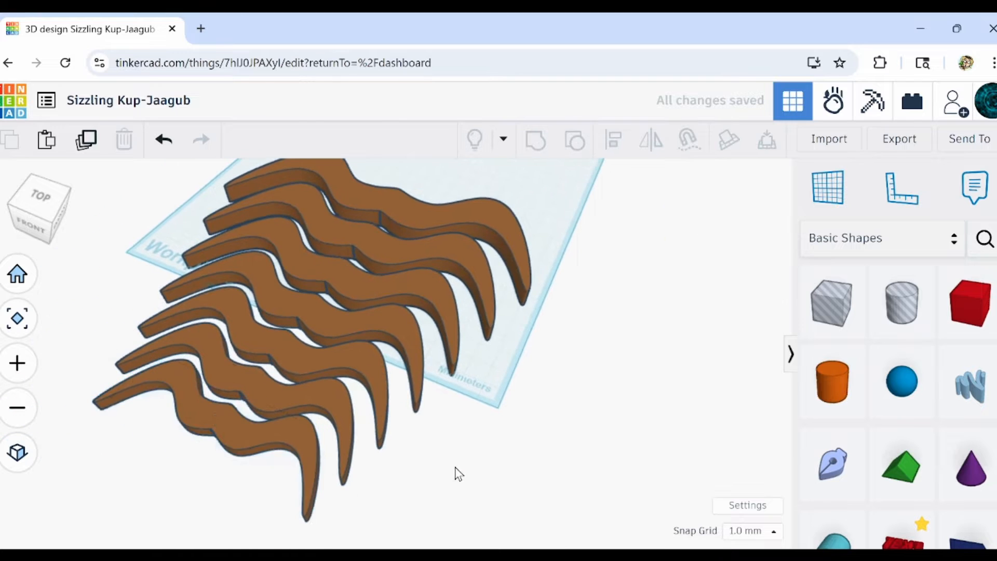
# Select all seven moustaches and align them to a common centre line across their width.
pyautogui.moveTo(455, 466); pyautogui.dragTo(464, 362, button='right')
pyautogui.scroll(-3, 465, 362)
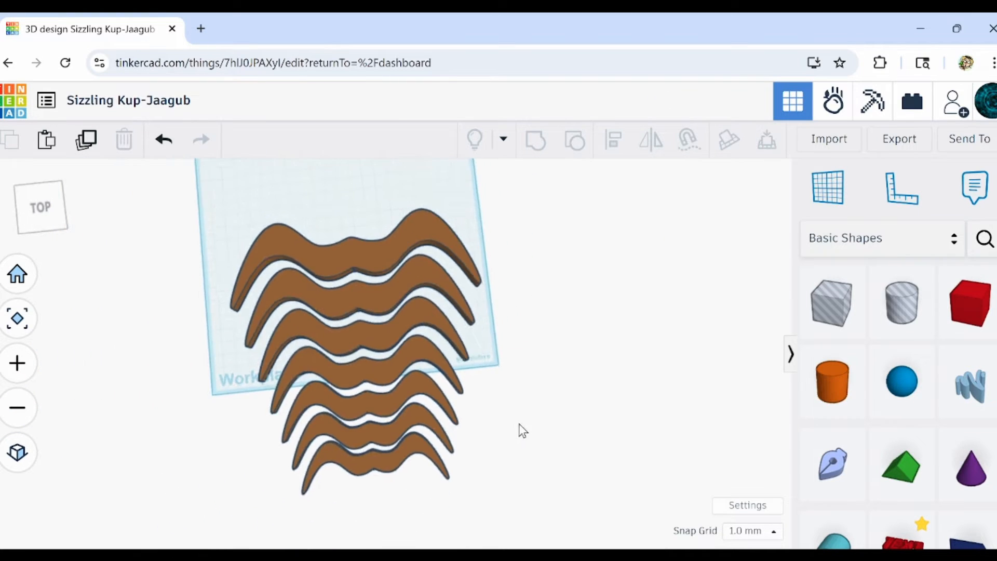
pyautogui.moveTo(521, 429); pyautogui.dragTo(505, 416, button='right')
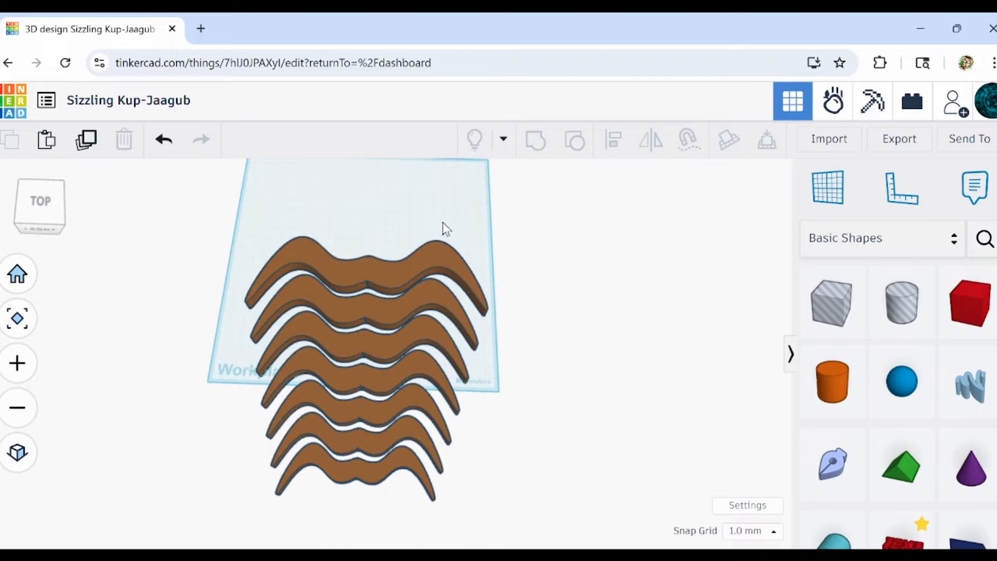
pyautogui.moveTo(328, 250); pyautogui.dragTo(389, 499)
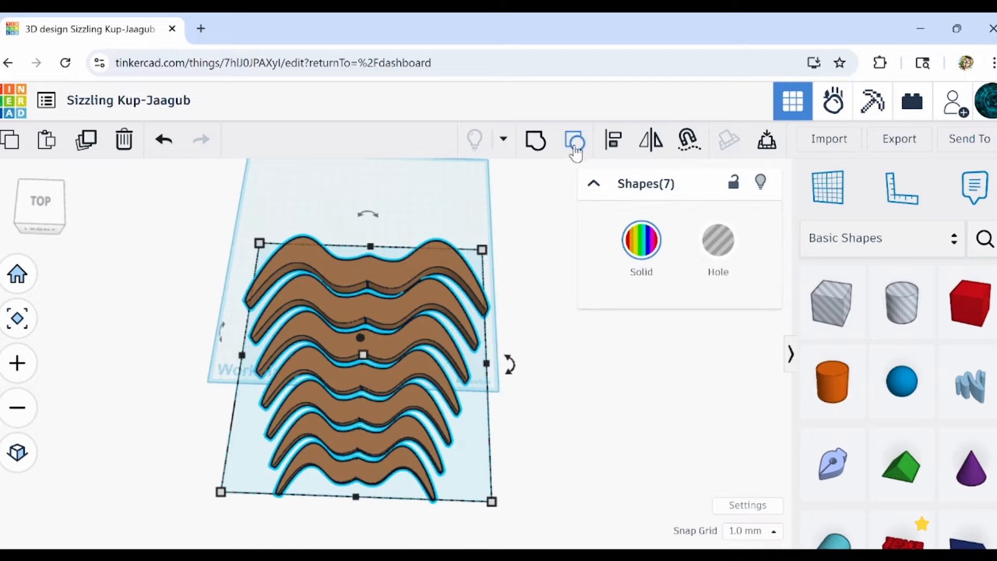
pyautogui.click(616, 153)
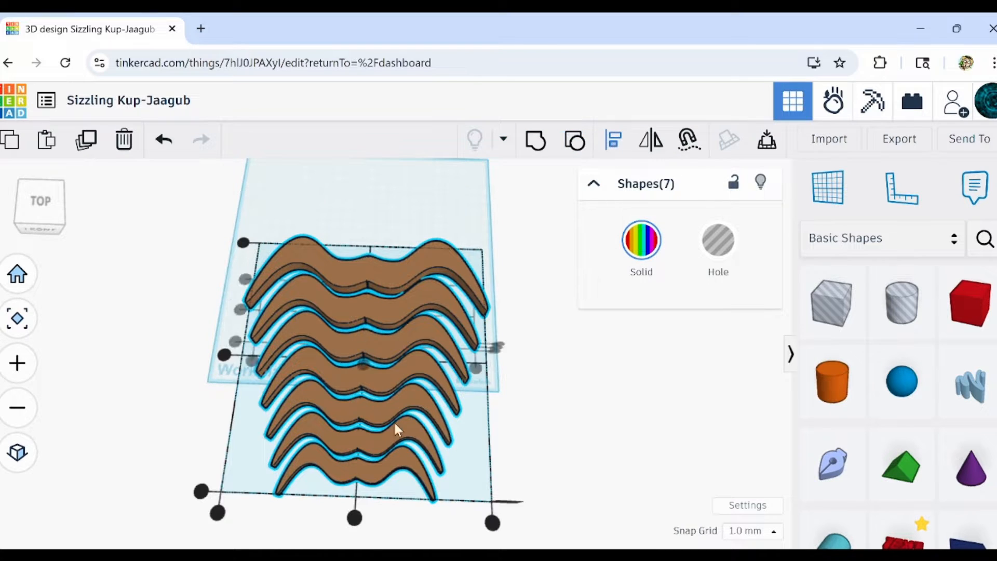
pyautogui.click(354, 518)
pyautogui.click(570, 408)
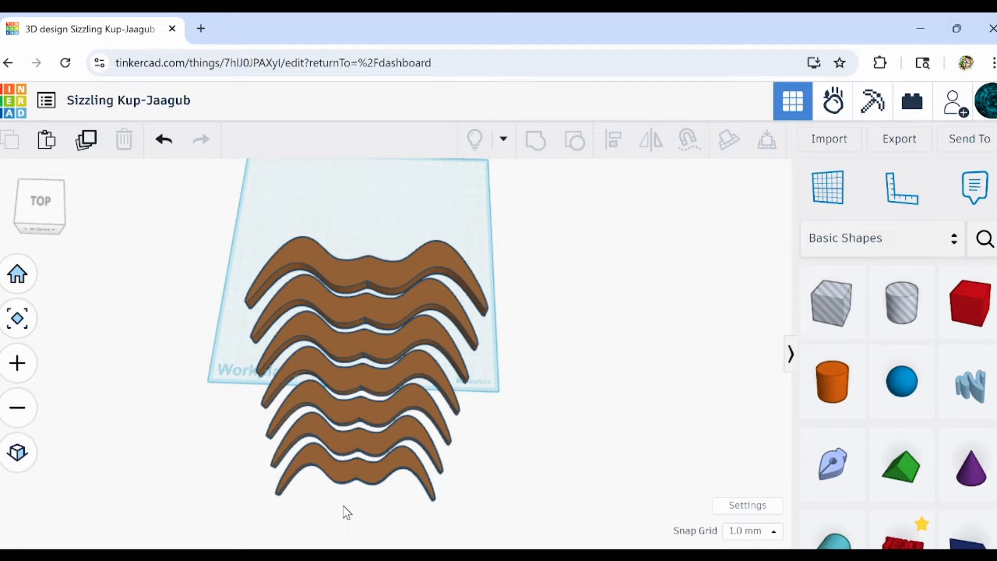
# Ungroup the smallest, front moustache and delete its left half.
pyautogui.click(365, 479)
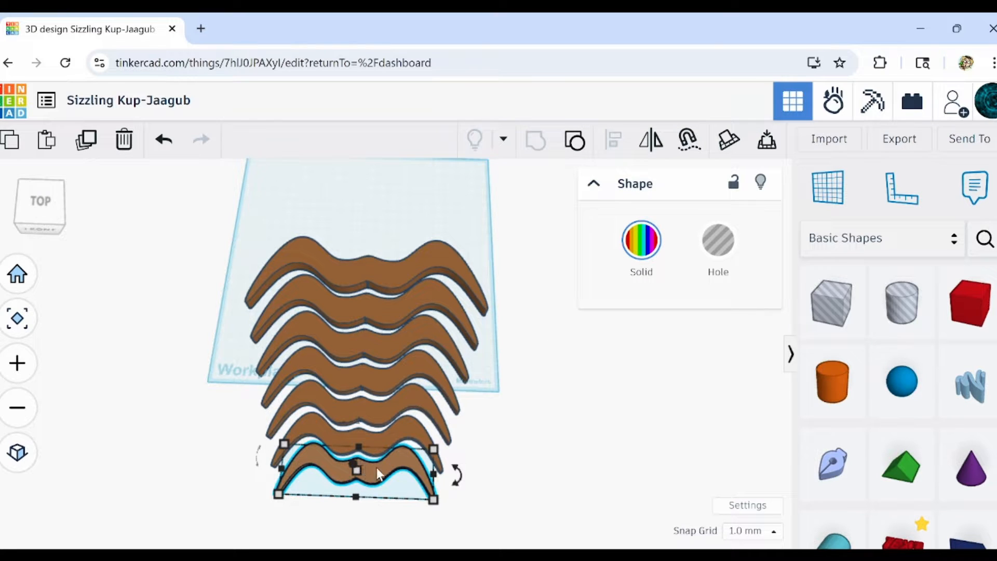
pyautogui.scroll(5, 381, 483)
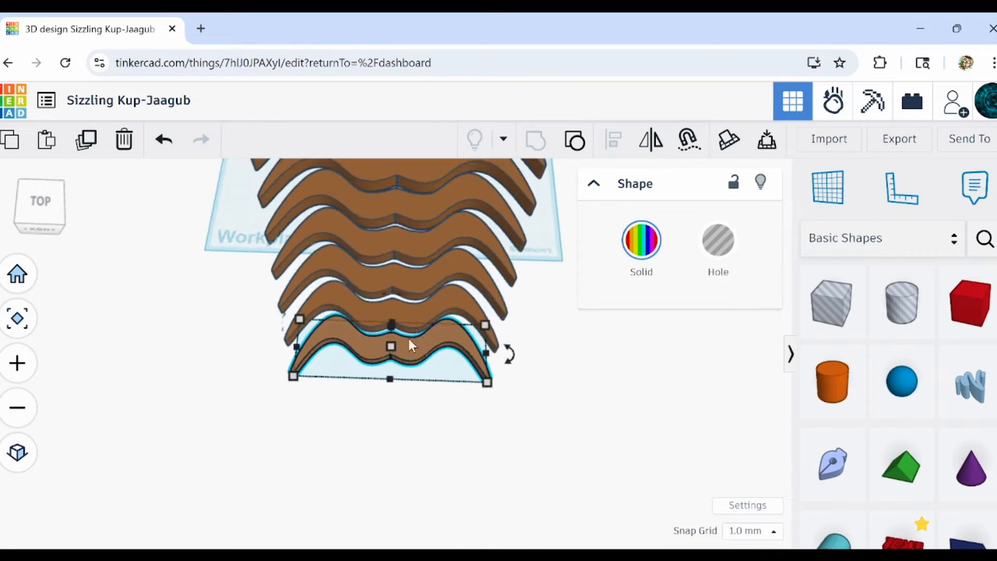
pyautogui.scroll(6, 410, 338)
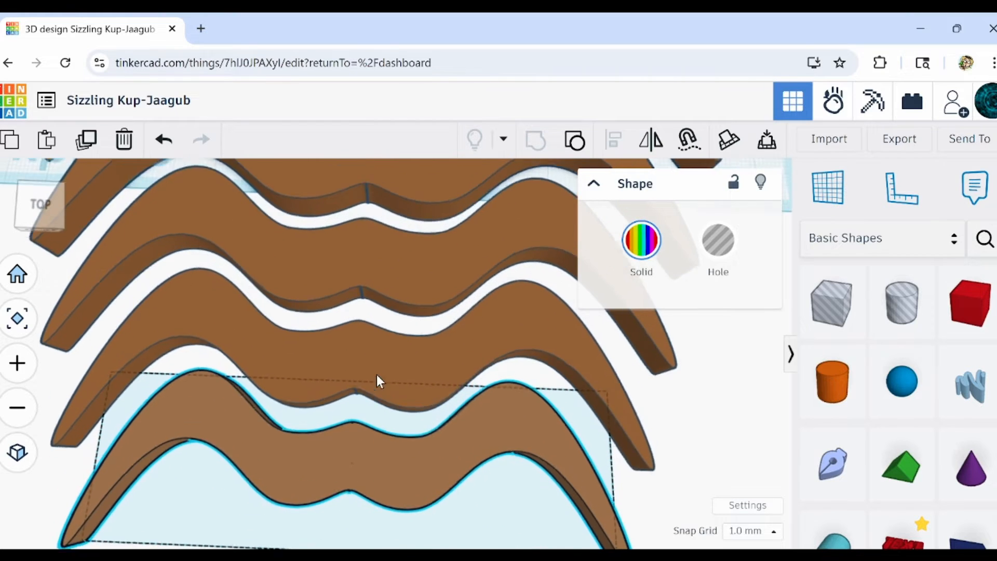
pyautogui.scroll(-2, 364, 467)
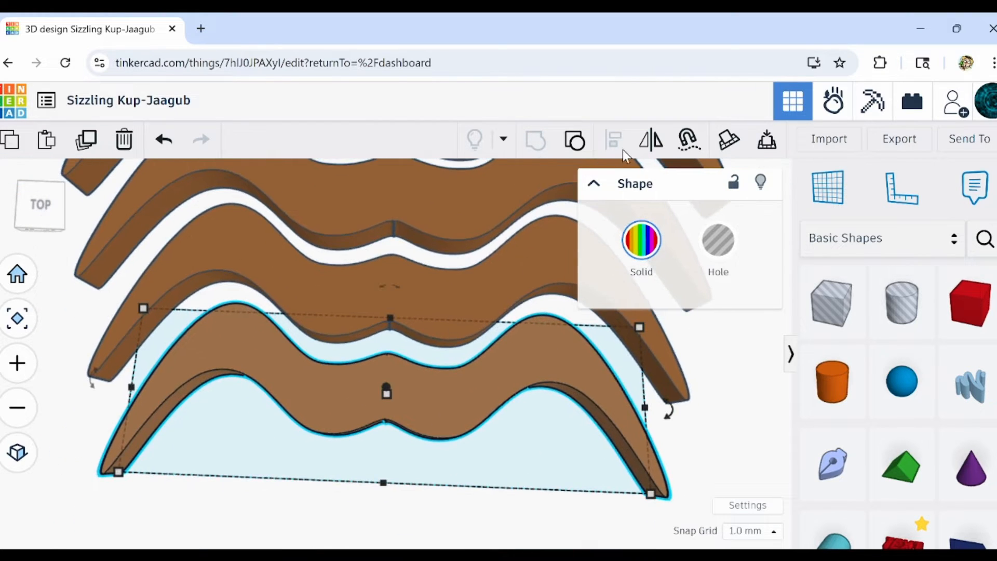
pyautogui.click(578, 144)
pyautogui.click(295, 451)
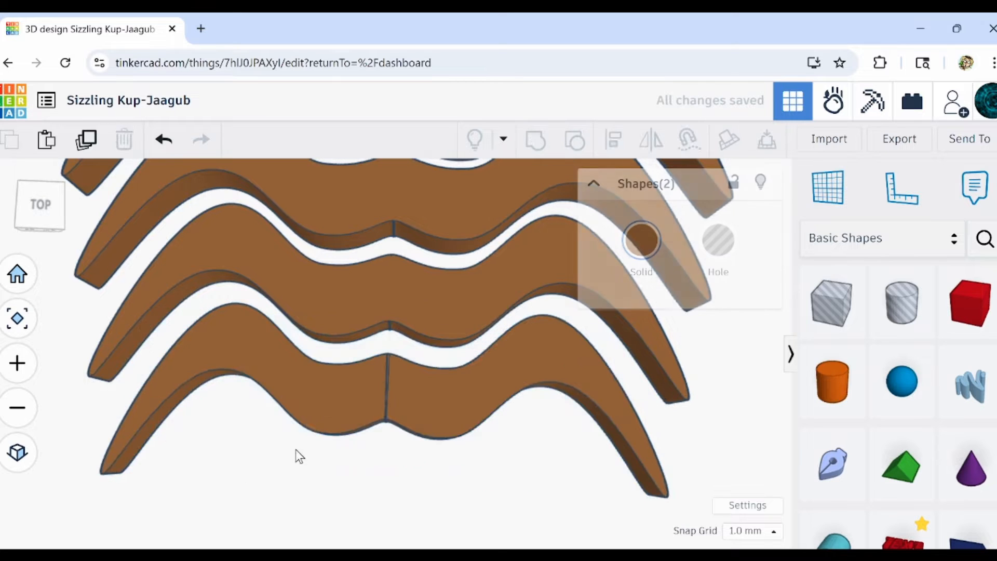
pyautogui.click(328, 415)
pyautogui.press('Delete')
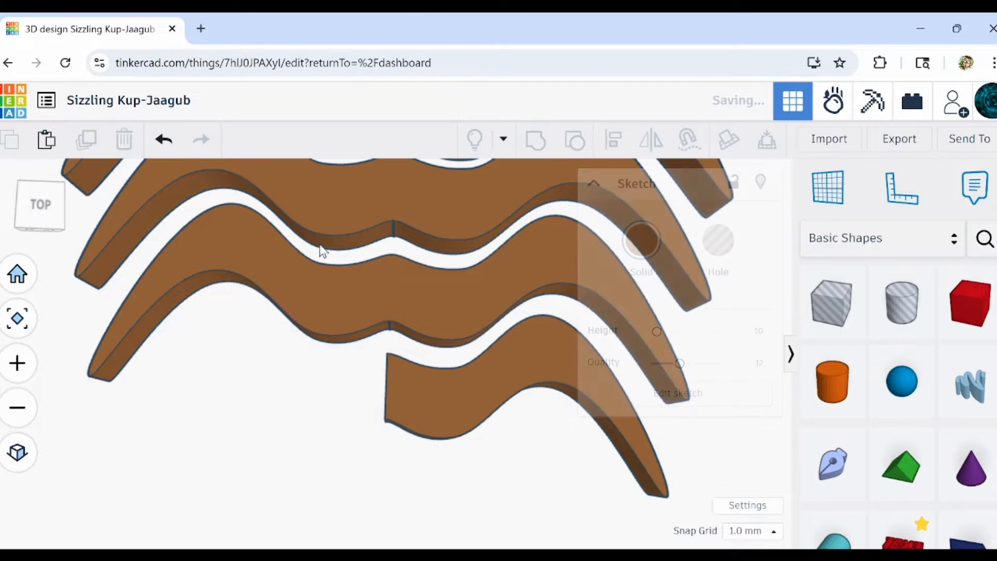
# Edit the sketch of the remaining right half, pulling its inner lower corner and neighbouring lower curve point well down.
pyautogui.click(491, 370)
pyautogui.click(696, 404)
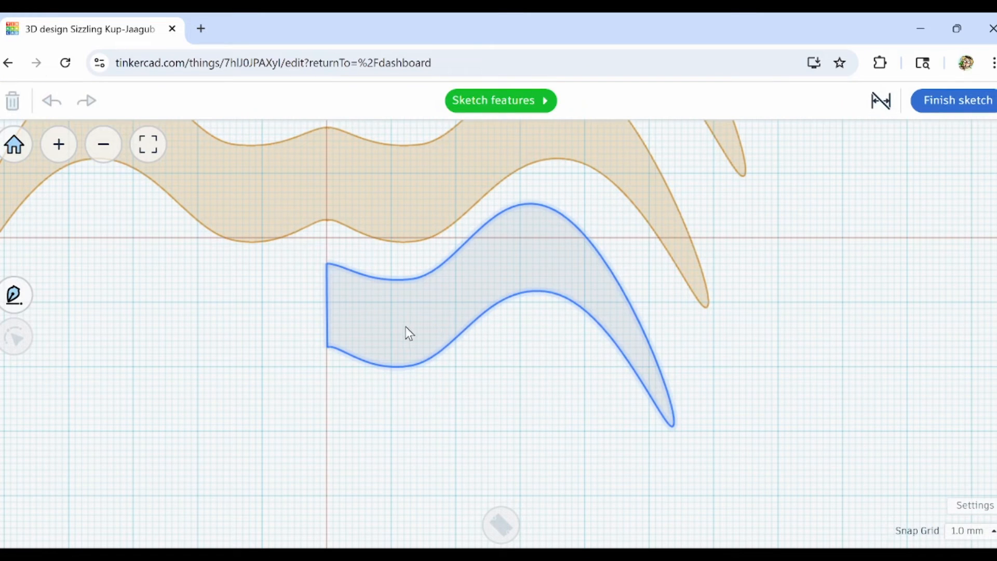
pyautogui.click(406, 329)
pyautogui.doubleClick(358, 340)
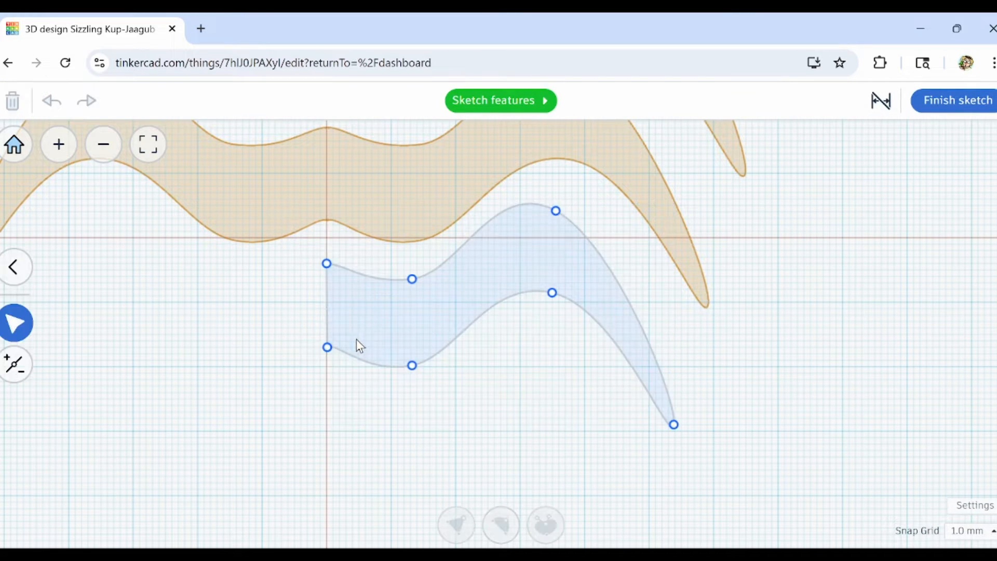
pyautogui.moveTo(327, 347); pyautogui.dragTo(314, 456)
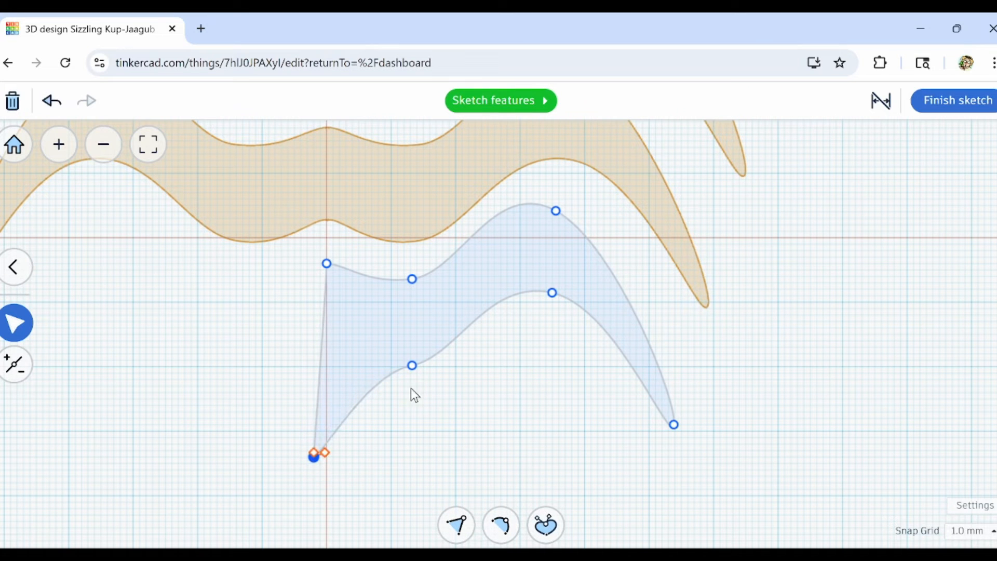
pyautogui.moveTo(413, 369); pyautogui.dragTo(411, 416)
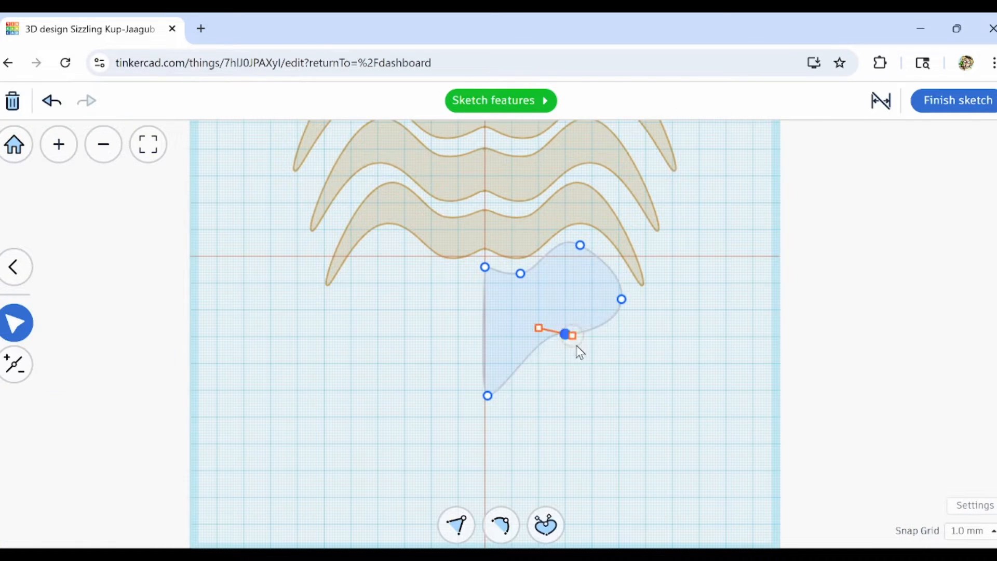
# Reshape the sketch's lower edge into a beard half with its bottom point on the centre line, and finish the sketch.
pyautogui.scroll(3, 577, 348)
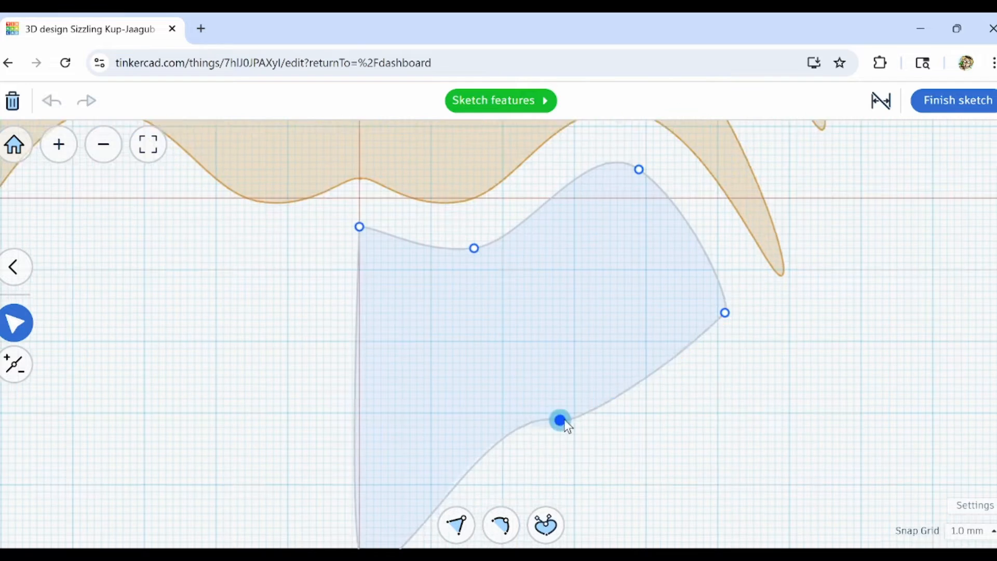
pyautogui.click(586, 430)
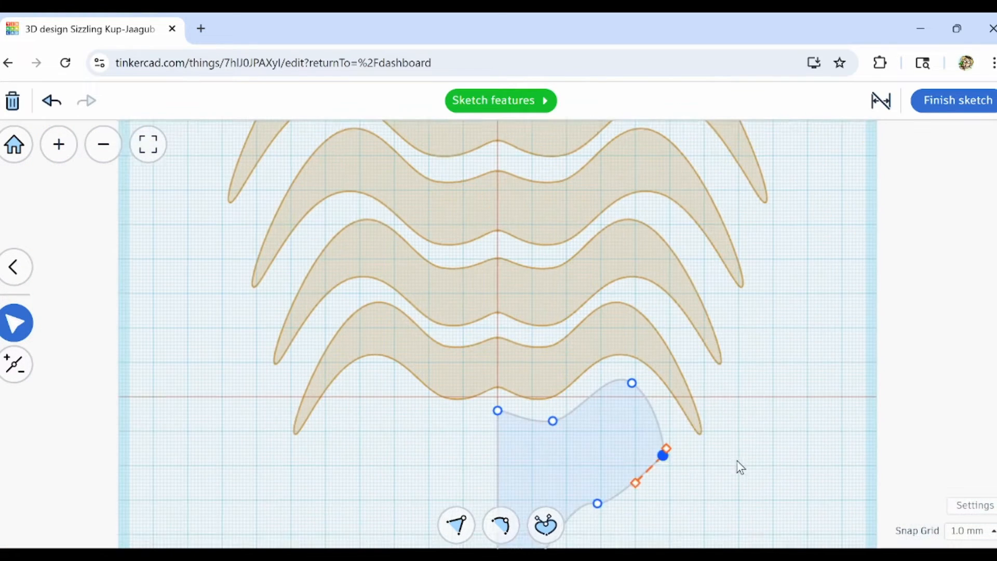
pyautogui.scroll(4, 762, 403)
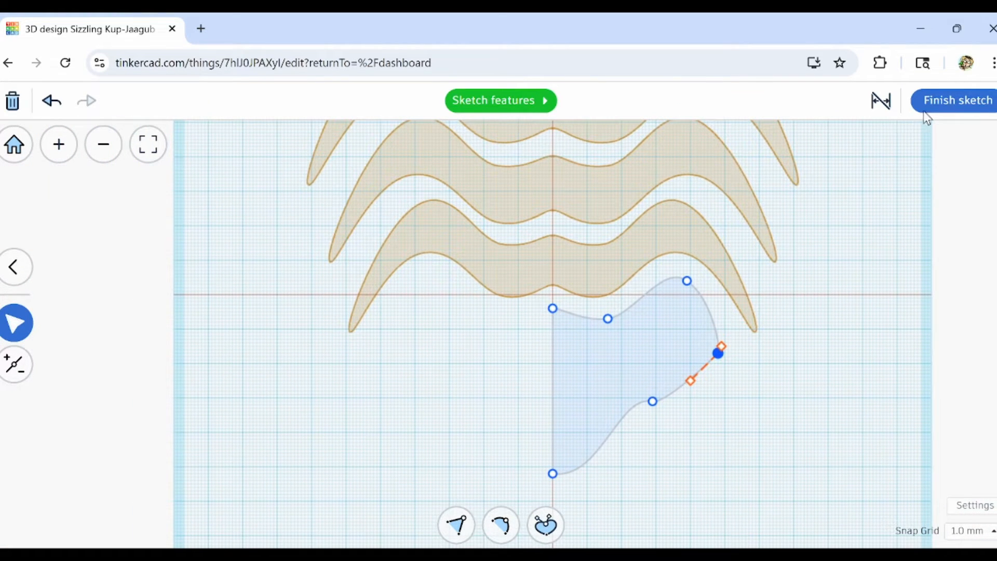
pyautogui.click(946, 103)
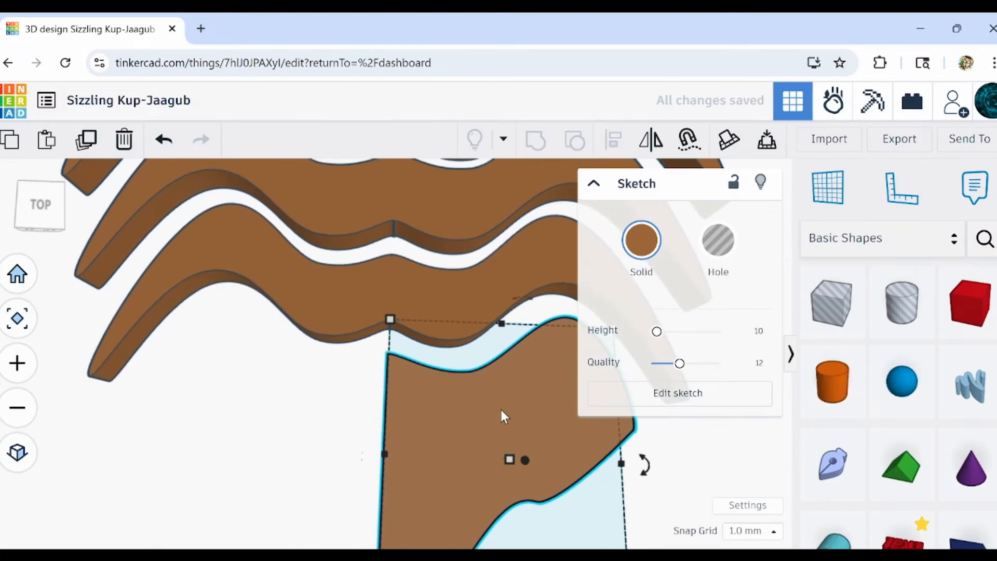
# Duplicate the beard half, shift the copy to the left, and mirror it left to right against the original.
pyautogui.scroll(-5, 500, 411)
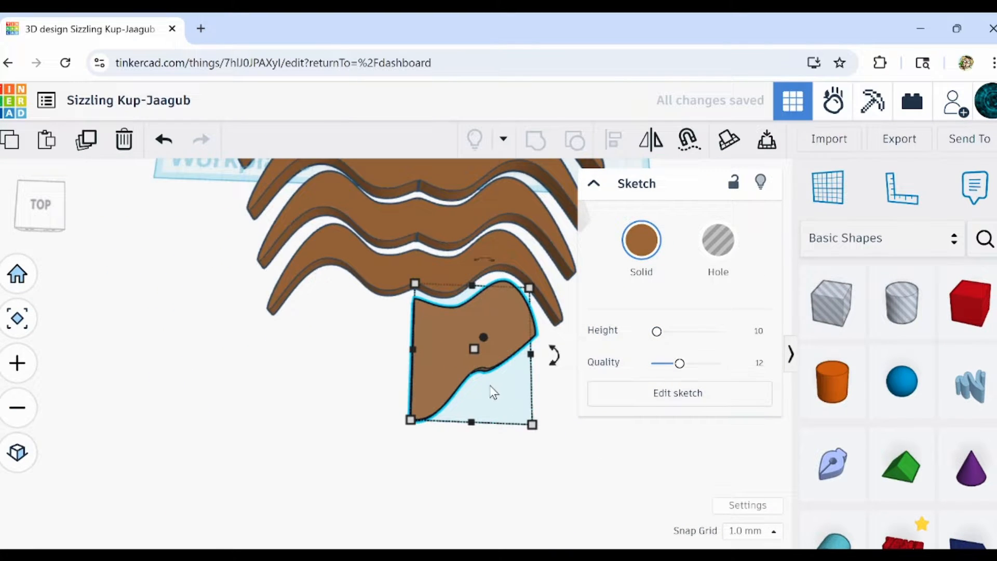
pyautogui.scroll(5, 486, 367)
pyautogui.moveTo(423, 362)
pyautogui.mouseDown(button='right')
pyautogui.moveTo(334, 350)
pyautogui.moveTo(362, 318)
pyautogui.moveTo(528, 380)
pyautogui.moveTo(433, 306)
pyautogui.moveTo(457, 379)
pyautogui.moveTo(534, 369)
pyautogui.mouseUp(button='right')
pyautogui.scroll(-4, 528, 364)
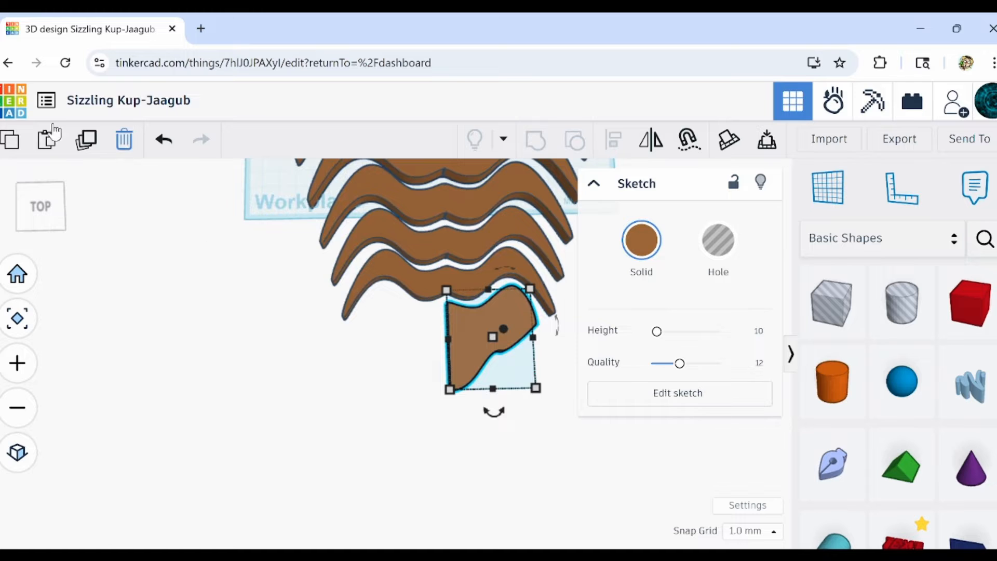
pyautogui.click(88, 156)
pyautogui.press('Left')
pyautogui.press('Left')
pyautogui.press('Left')
pyautogui.press('Left')
pyautogui.press('Left')
pyautogui.press('Left')
pyautogui.press('Left')
pyautogui.press('Left')
pyautogui.press('Left')
pyautogui.press('Left')
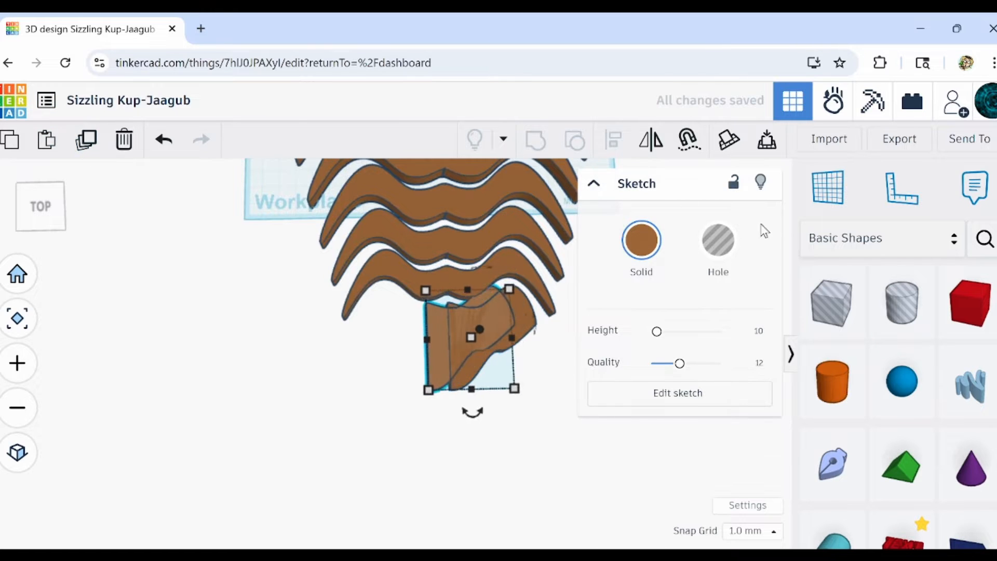
pyautogui.press('Left')
pyautogui.press('Left')
pyautogui.press('Left')
pyautogui.press('Left')
pyautogui.press('Left')
pyautogui.press('Left')
pyautogui.press('Left')
pyautogui.press('Left')
pyautogui.press('Left')
pyautogui.press('Left')
pyautogui.press('Left')
pyautogui.press('Left')
pyautogui.click(655, 143)
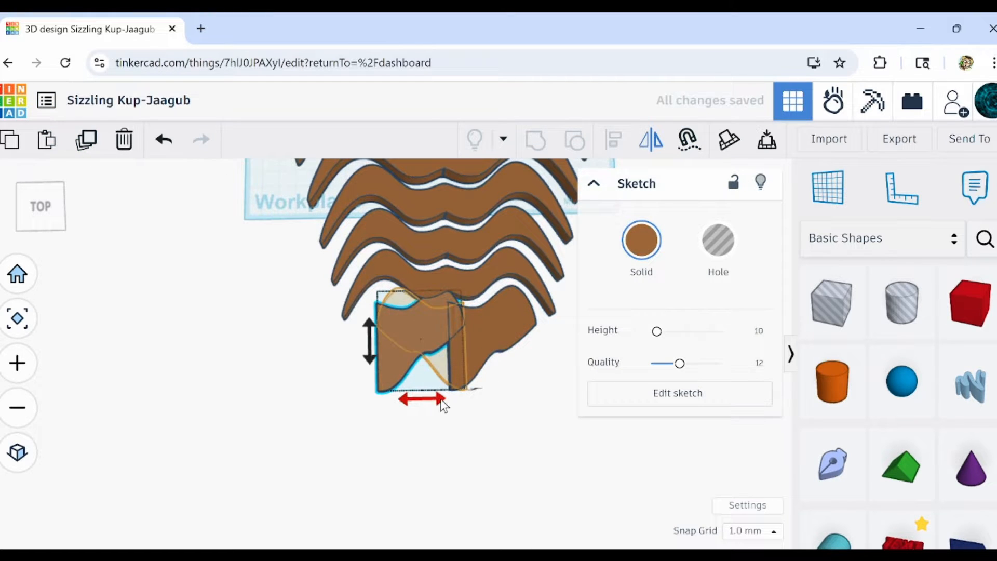
pyautogui.click(440, 399)
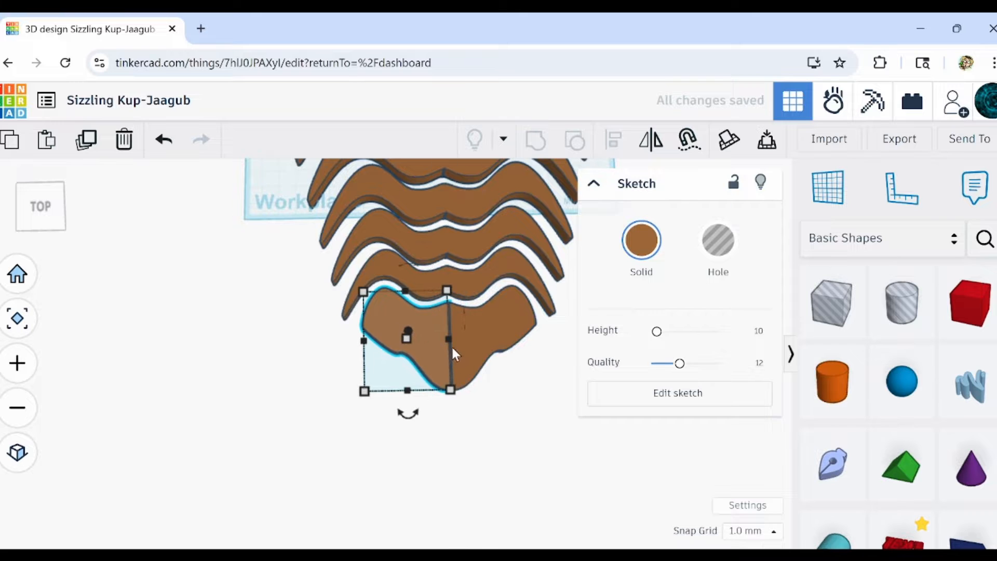
# Select both mirrored beard halves and group them into one end piece.
pyautogui.scroll(5, 454, 355)
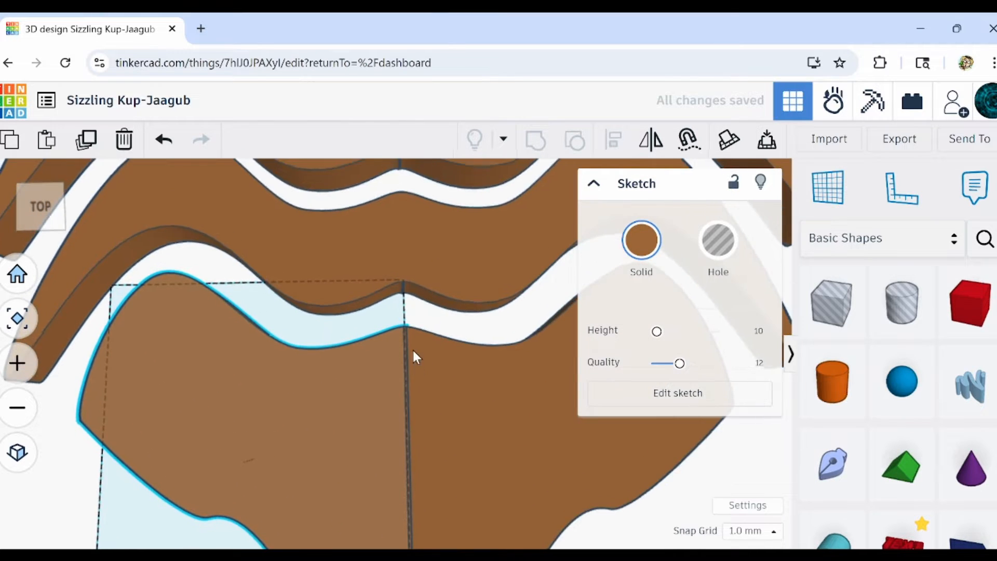
pyautogui.scroll(-3, 414, 356)
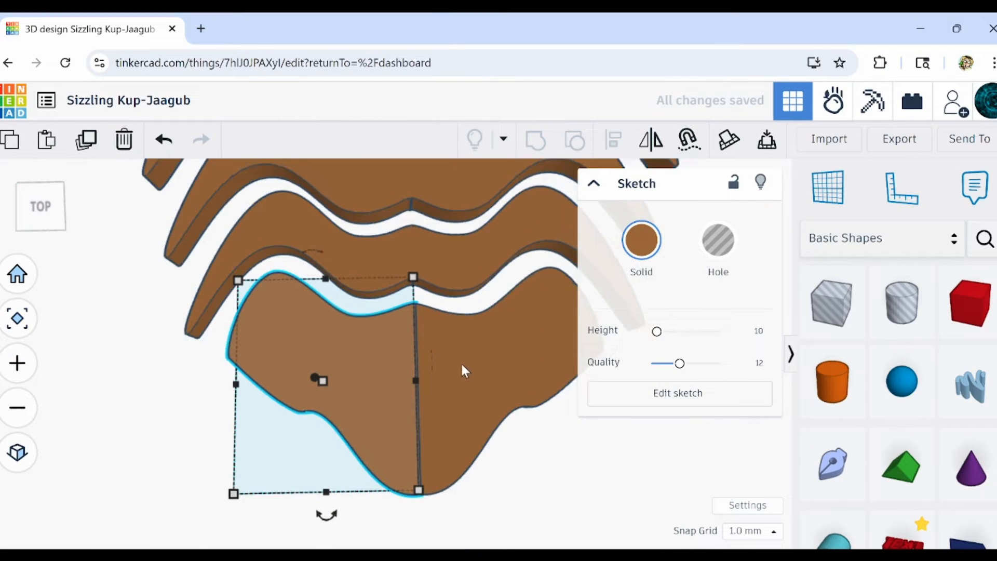
pyautogui.keyDown('shift'); pyautogui.click(462, 366); pyautogui.keyUp('shift')
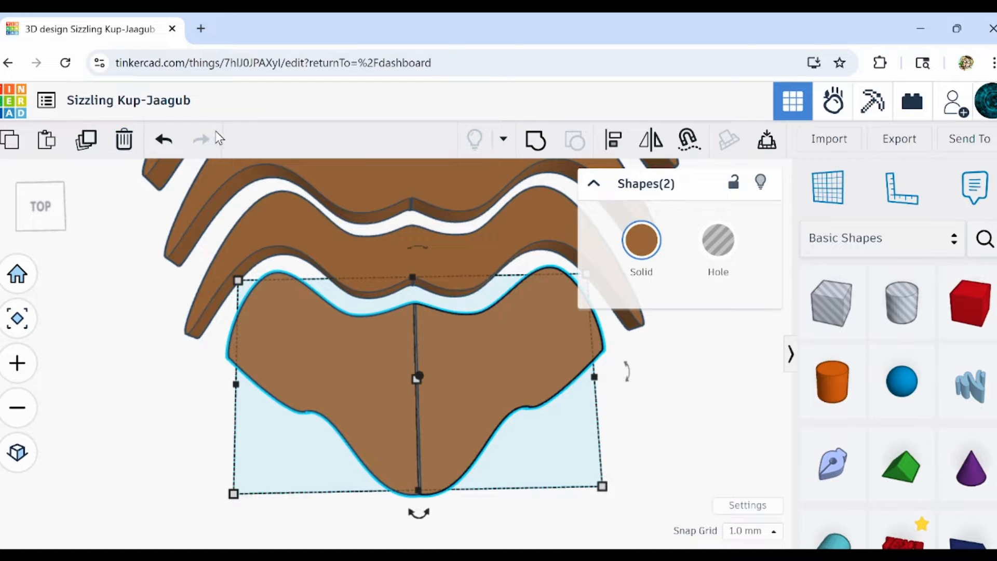
pyautogui.click(537, 141)
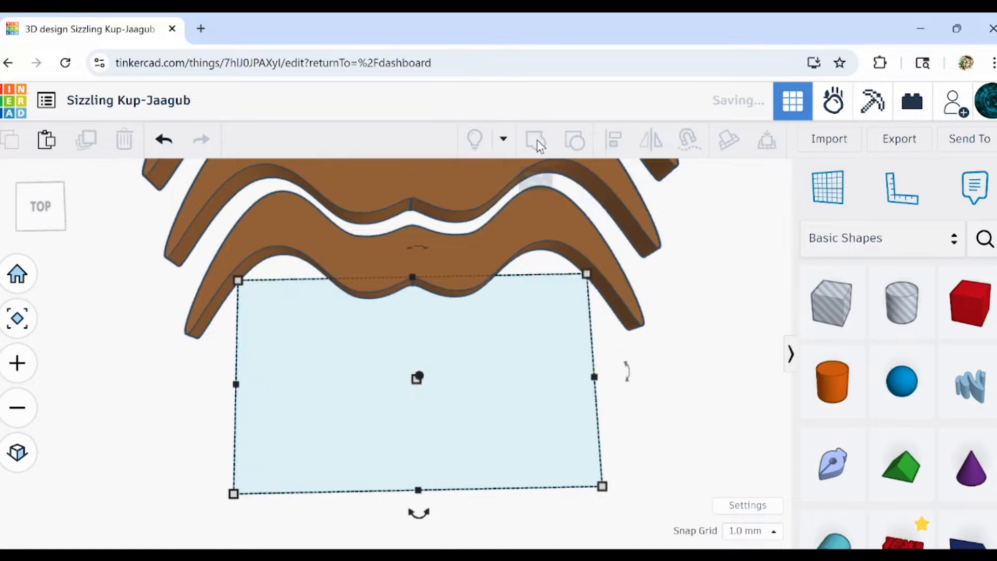
pyautogui.scroll(-3, 479, 365)
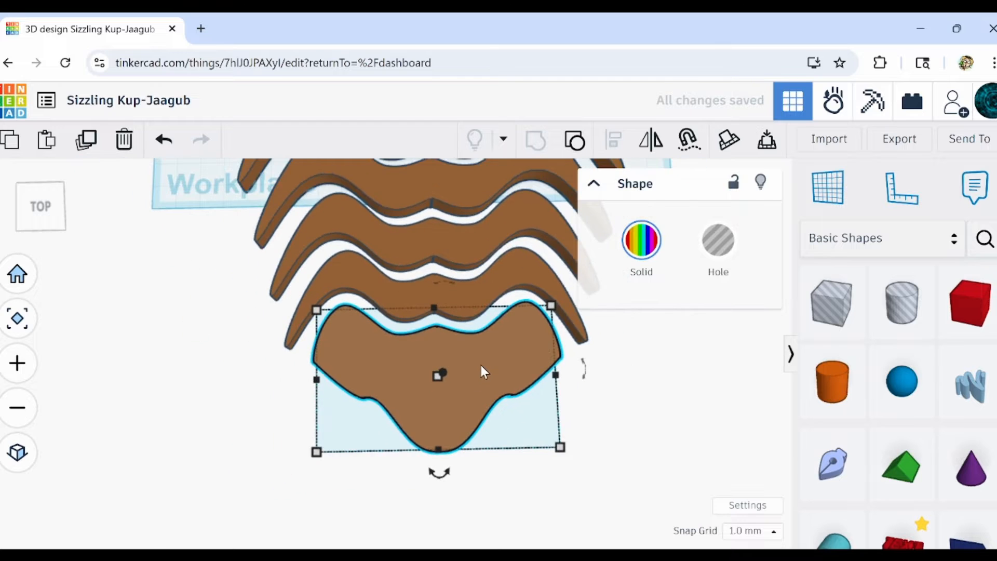
# Select the beard piece with the three moustaches above it and align them to a common centre across their width.
pyautogui.click(528, 485)
pyautogui.moveTo(445, 489); pyautogui.dragTo(376, 213)
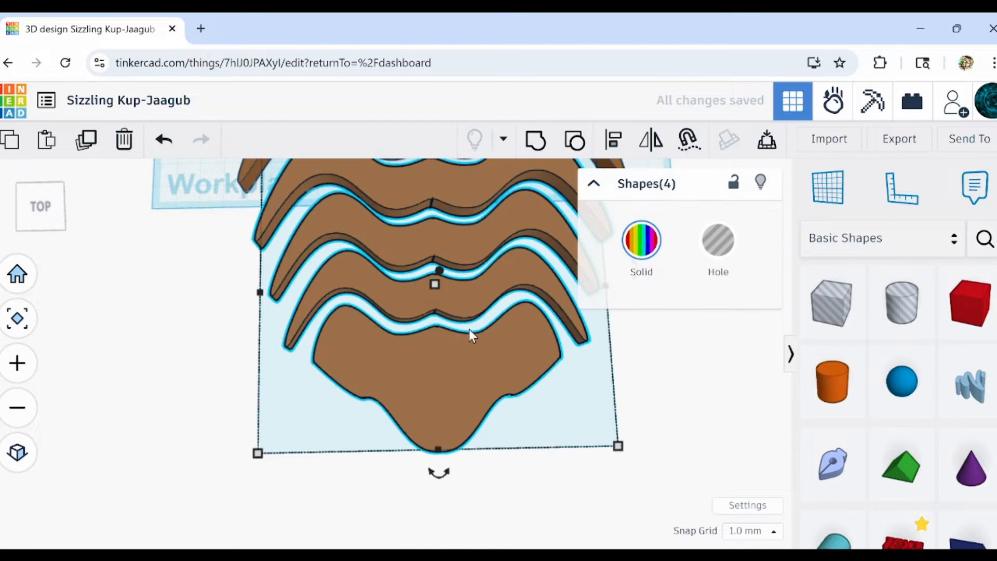
pyautogui.click(613, 139)
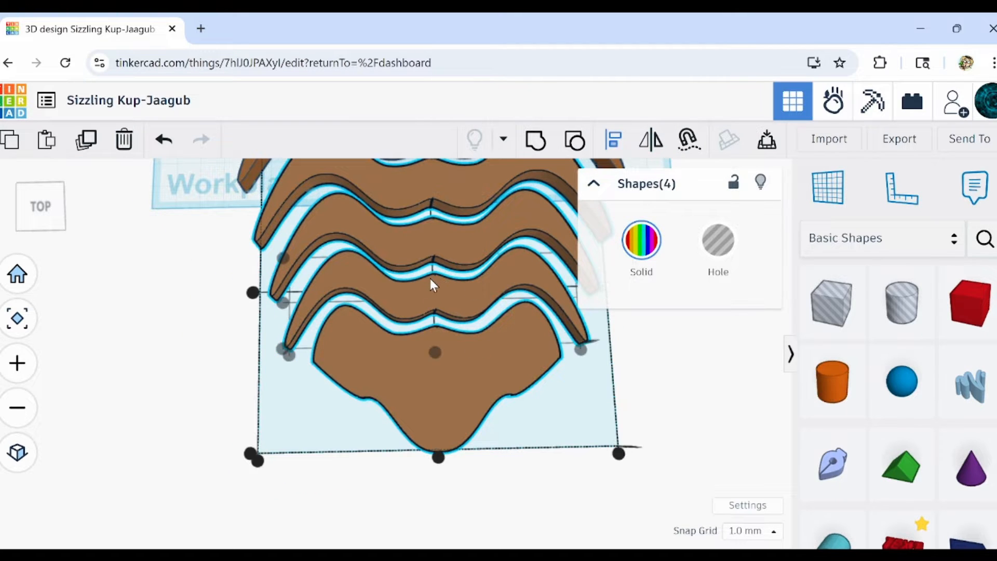
pyautogui.click(437, 352)
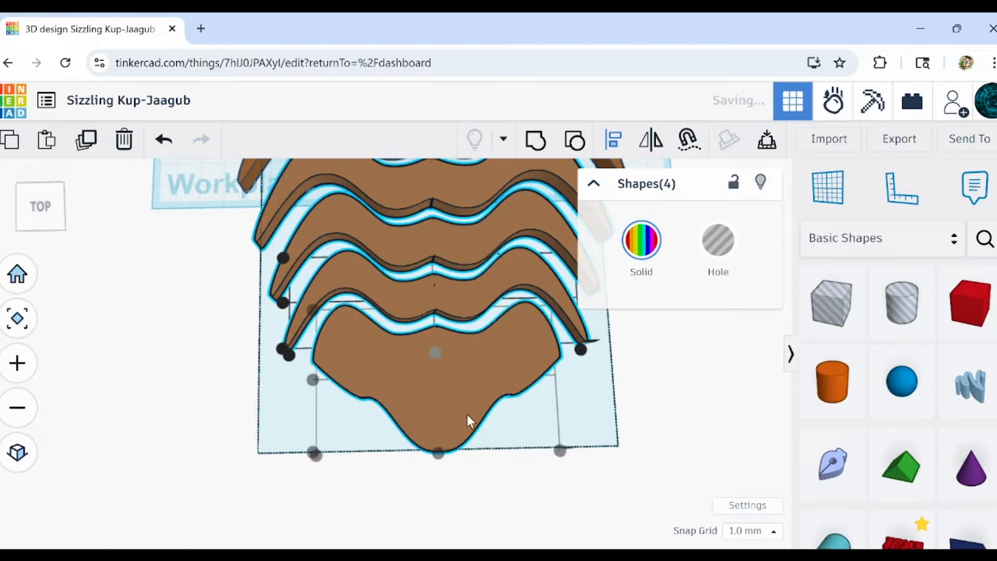
pyautogui.click(548, 503)
# Ungroup the largest, rearmost moustache and delete its left half.
pyautogui.moveTo(548, 502)
pyautogui.mouseDown(button='right')
pyautogui.moveTo(568, 450)
pyautogui.moveTo(621, 461)
pyautogui.moveTo(441, 407)
pyautogui.moveTo(452, 394)
pyautogui.moveTo(445, 440)
pyautogui.moveTo(550, 452)
pyautogui.moveTo(554, 276)
pyautogui.moveTo(483, 337)
pyautogui.moveTo(515, 346)
pyautogui.moveTo(507, 354)
pyautogui.moveTo(527, 381)
pyautogui.moveTo(476, 379)
pyautogui.moveTo(437, 432)
pyautogui.mouseUp(button='right')
pyautogui.scroll(5, 437, 415)
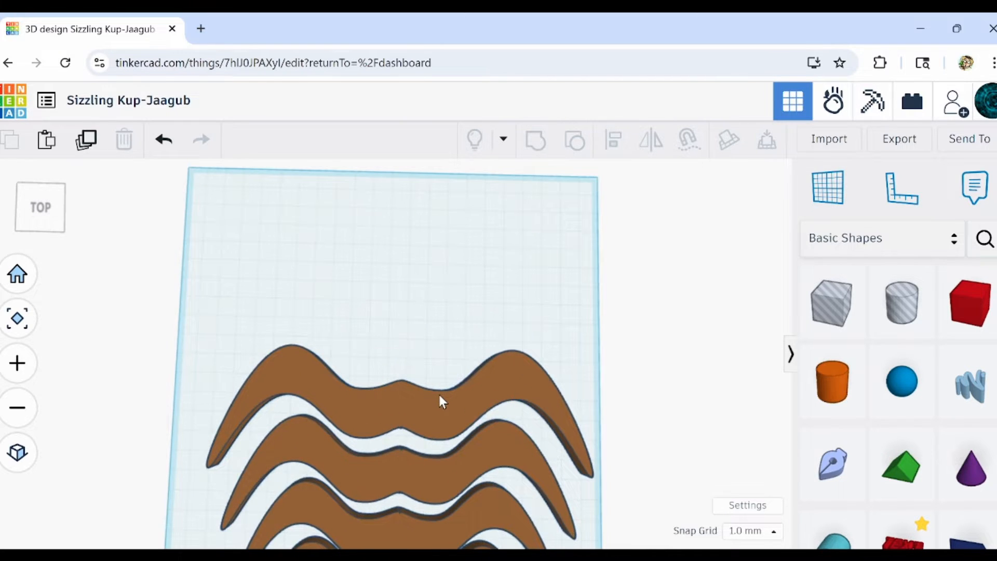
pyautogui.click(439, 396)
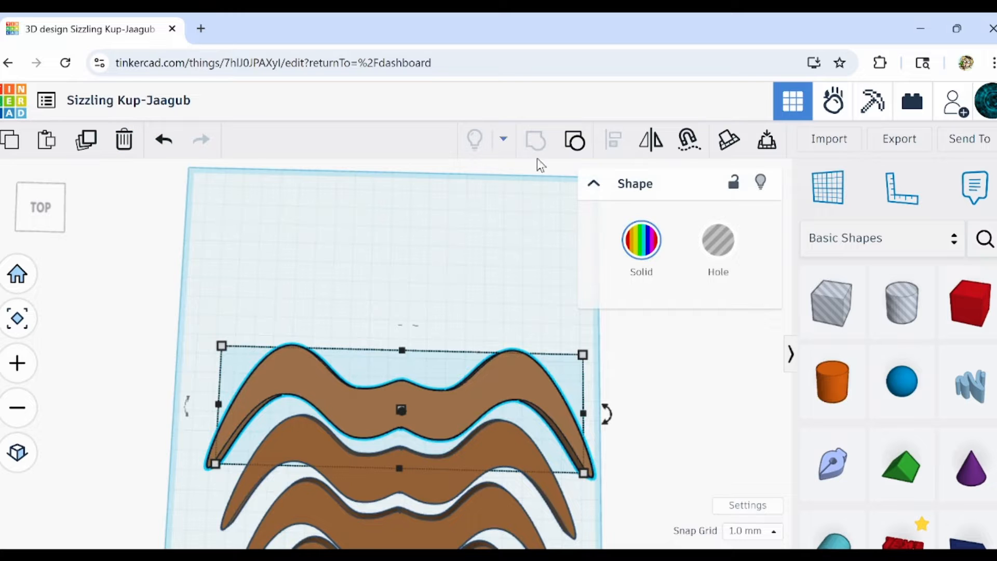
pyautogui.click(571, 151)
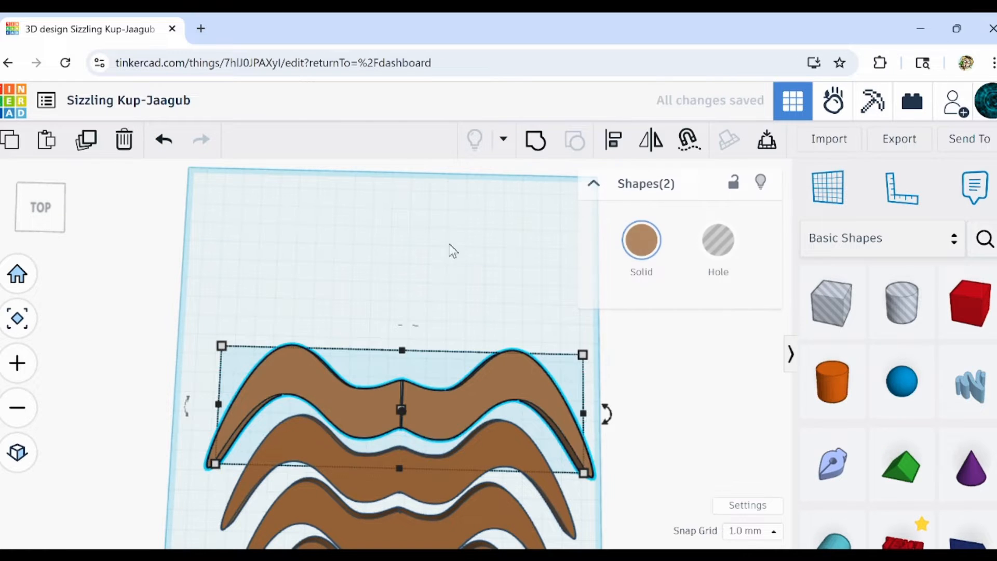
pyautogui.click(363, 325)
pyautogui.click(341, 379)
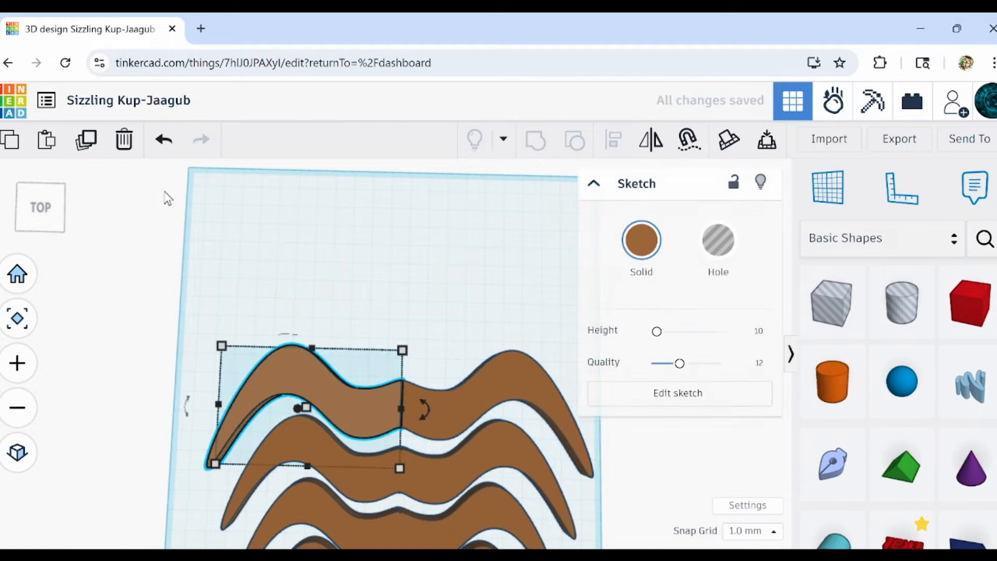
pyautogui.click(124, 140)
# Edit the remaining right half's sketch, raising its upper edge into a tall rounded head outline and smoothing its curves, and finish the sketch.
pyautogui.click(560, 421)
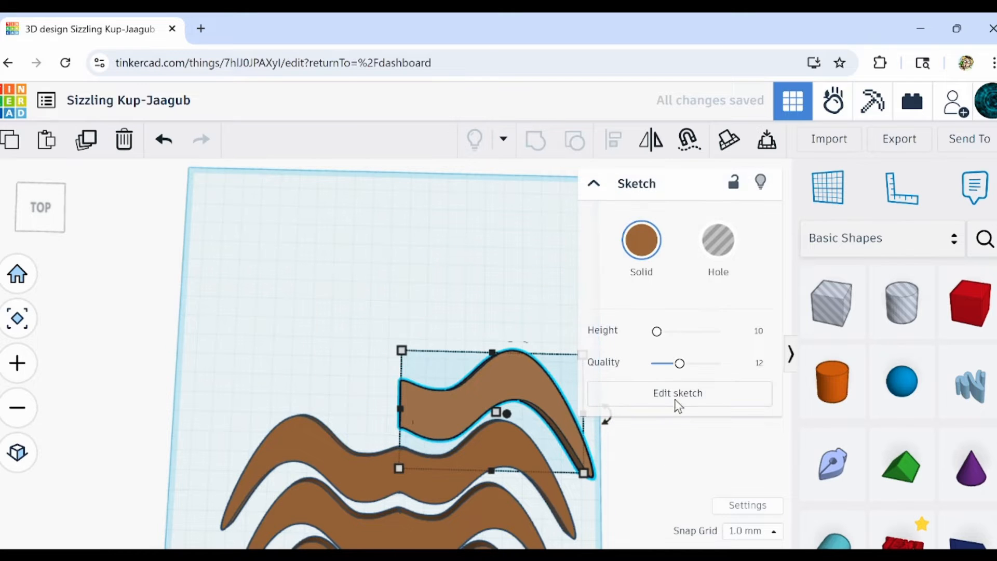
pyautogui.click(677, 395)
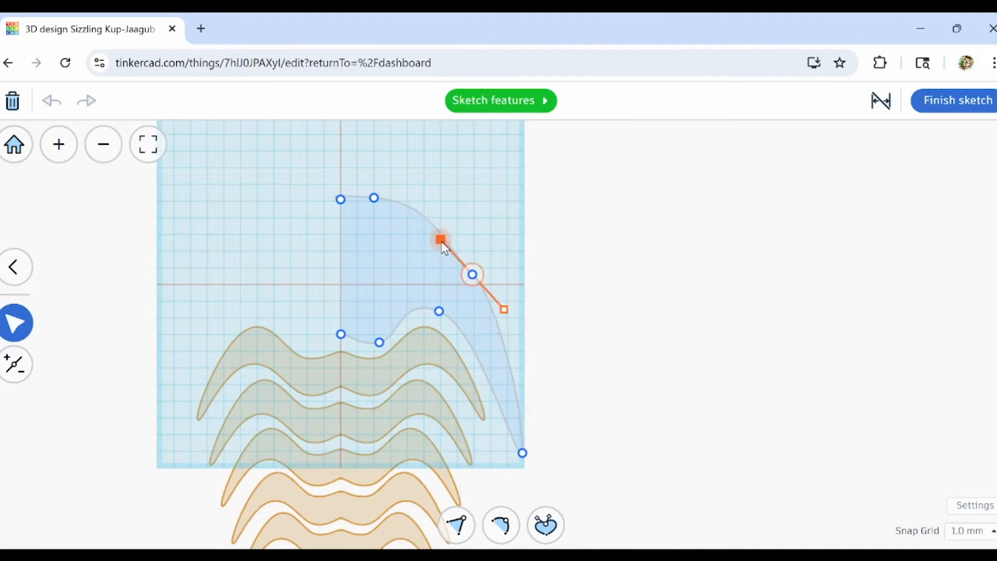
pyautogui.click(438, 312)
pyautogui.moveTo(475, 320); pyautogui.dragTo(517, 301)
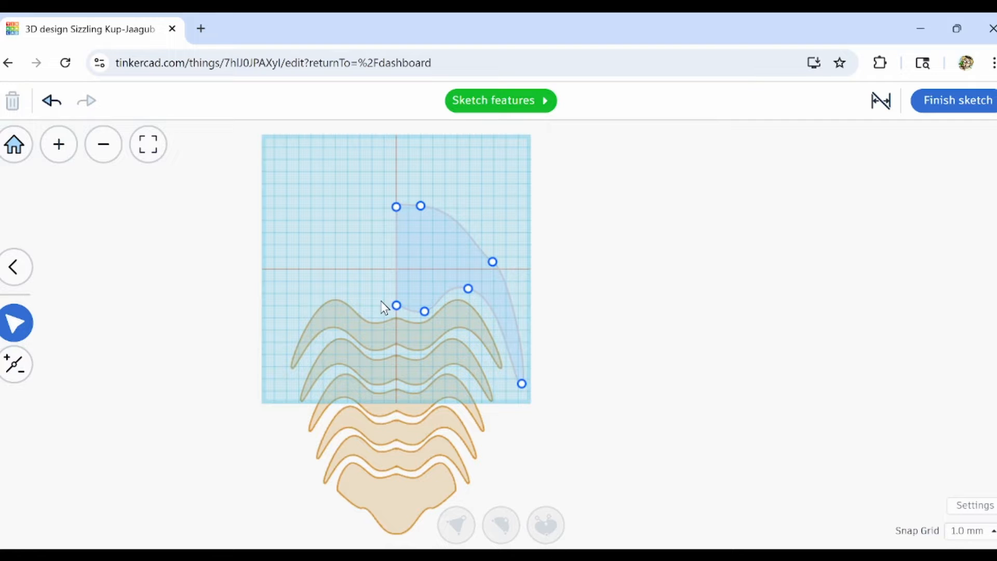
pyautogui.scroll(5, 385, 308)
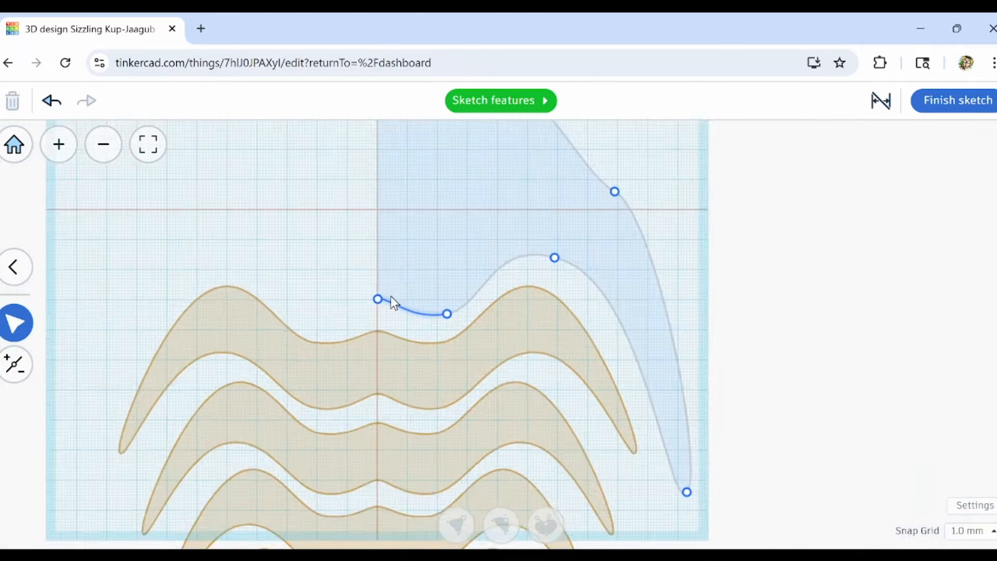
pyautogui.scroll(-5, 395, 299)
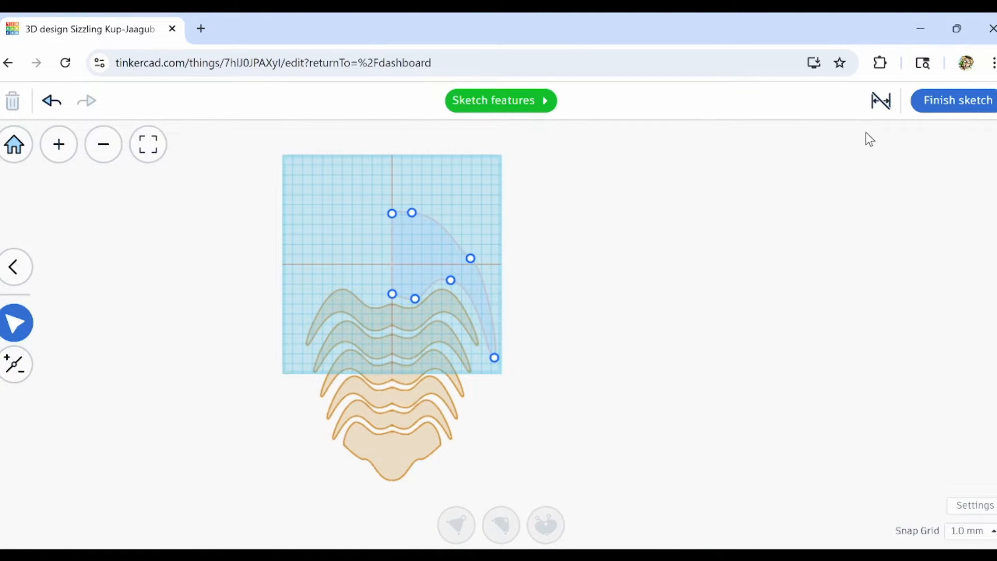
pyautogui.click(935, 100)
# Duplicate the reshaped head half and shift the copy to the left of the original.
pyautogui.scroll(5, 456, 312)
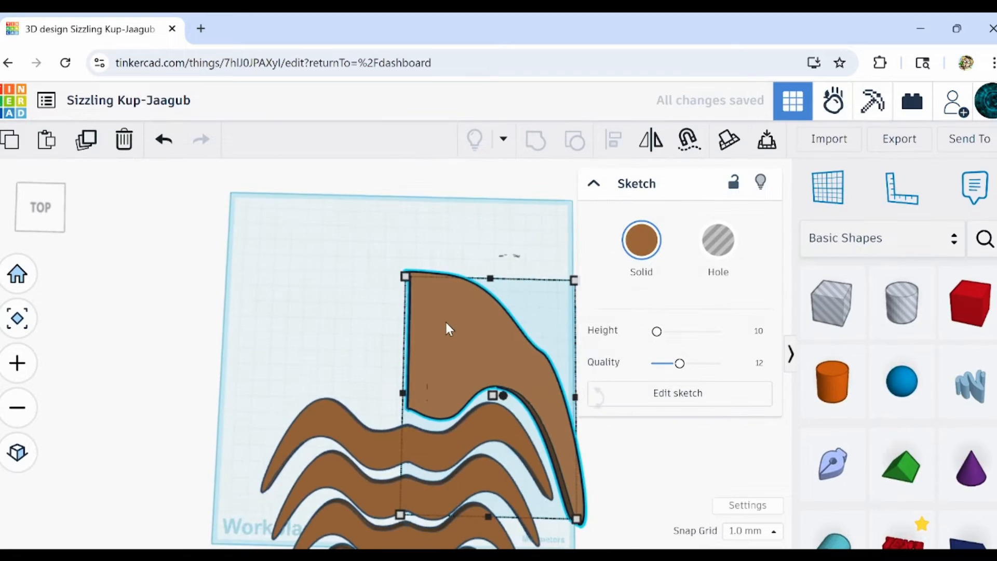
pyautogui.scroll(-5, 446, 322)
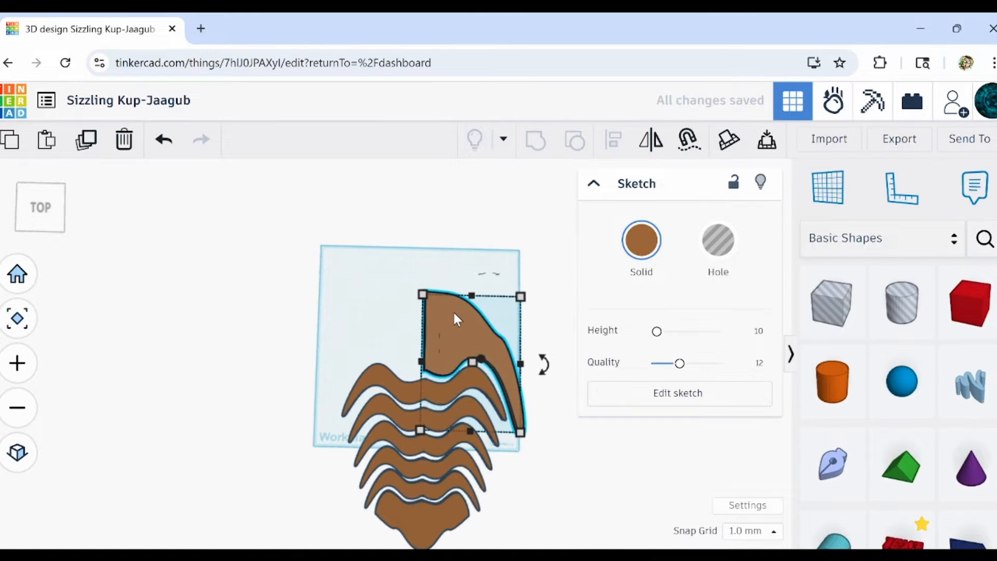
pyautogui.scroll(5, 454, 314)
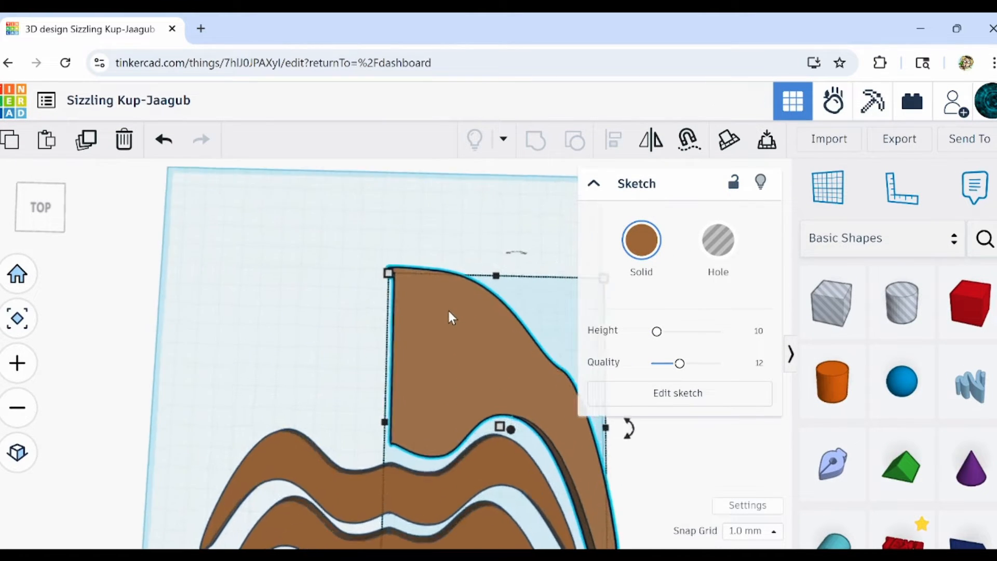
pyautogui.scroll(2, 449, 312)
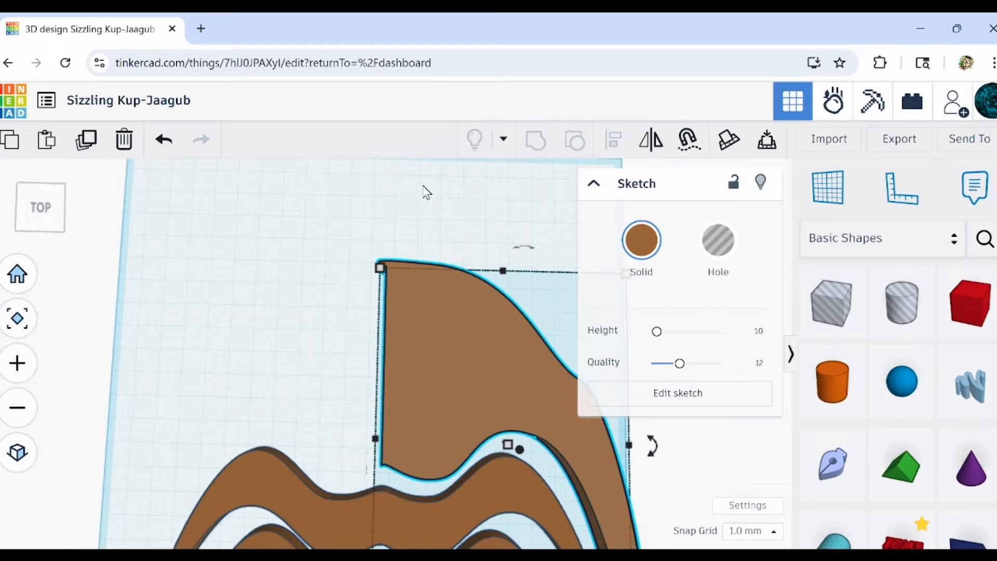
pyautogui.press('Left')
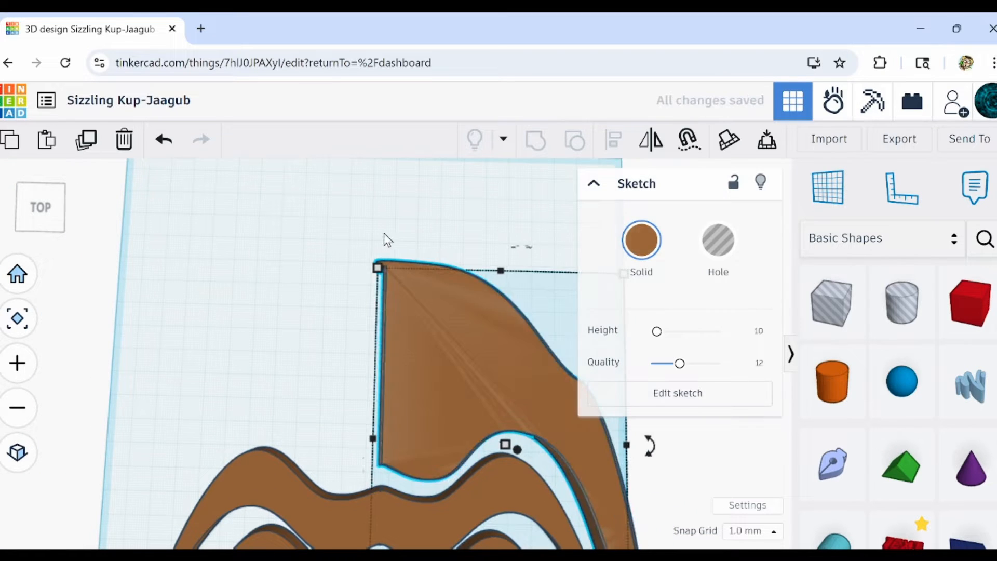
pyautogui.hotkey('ctrl', 'd')
pyautogui.press('Left')
pyautogui.press('Left')
pyautogui.press('Left')
pyautogui.press('Left')
pyautogui.press('Left')
pyautogui.press('Left')
pyautogui.press('Left')
pyautogui.press('Left')
pyautogui.press('Left')
pyautogui.press('Left')
pyautogui.press('Left')
pyautogui.press('Left')
pyautogui.press('Left')
pyautogui.press('Left')
pyautogui.press('Left')
pyautogui.press('Left')
pyautogui.press('Left')
pyautogui.press('Left')
pyautogui.press('Left')
pyautogui.press('Left')
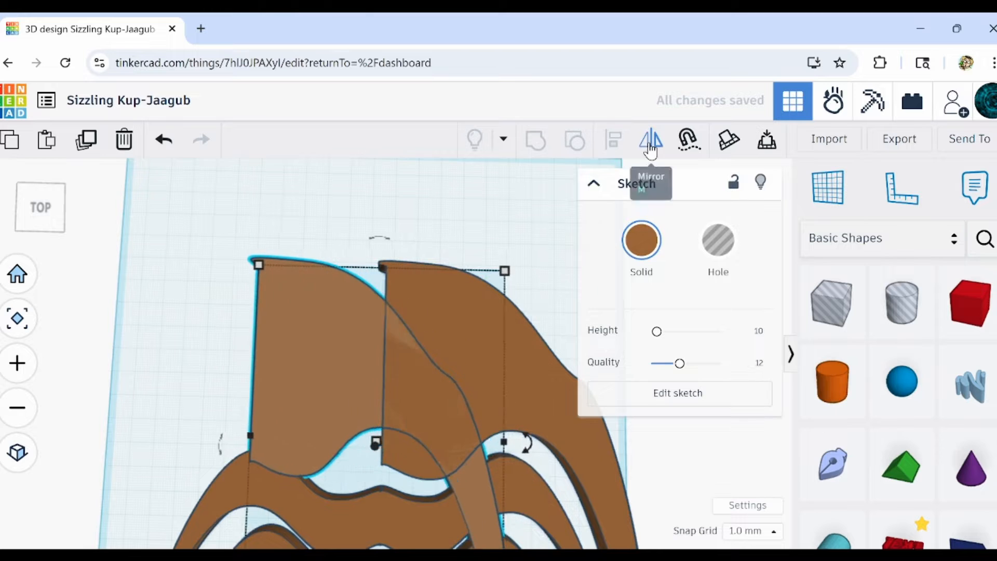
pyautogui.press('Left')
pyautogui.press('Left')
pyautogui.press('Left')
pyautogui.press('Left')
pyautogui.press('Left')
pyautogui.press('Left')
pyautogui.press('Left')
pyautogui.press('Left')
pyautogui.press('Left')
pyautogui.press('Left')
pyautogui.press('Left')
pyautogui.press('Left')
pyautogui.press('Left')
pyautogui.press('Left')
pyautogui.press('Left')
pyautogui.press('Left')
pyautogui.press('Left')
pyautogui.press('Left')
pyautogui.press('Left')
pyautogui.press('Left')
# Mirror the copied head half left to right and move it so its straight edge meets the original at the centre line.
pyautogui.moveTo(255, 470); pyautogui.dragTo(259, 356, button='middle')
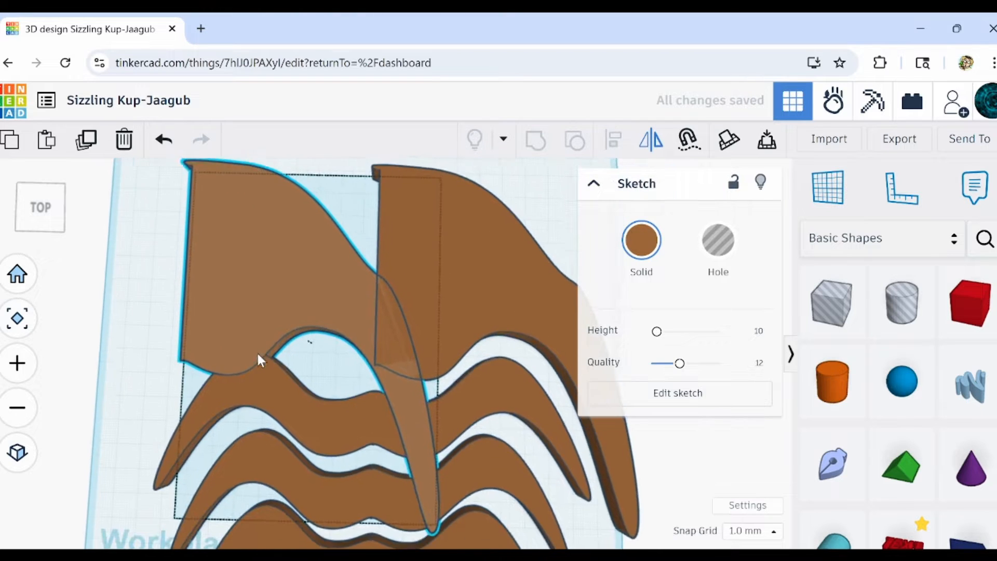
pyautogui.scroll(-2, 257, 351)
pyautogui.press('m')
pyautogui.click(304, 495)
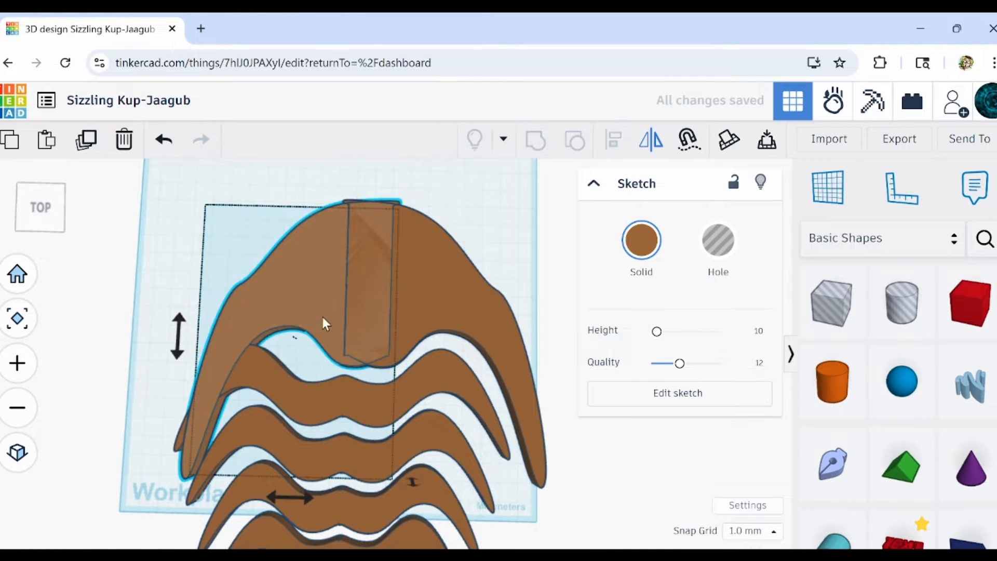
pyautogui.moveTo(292, 283); pyautogui.dragTo(253, 279)
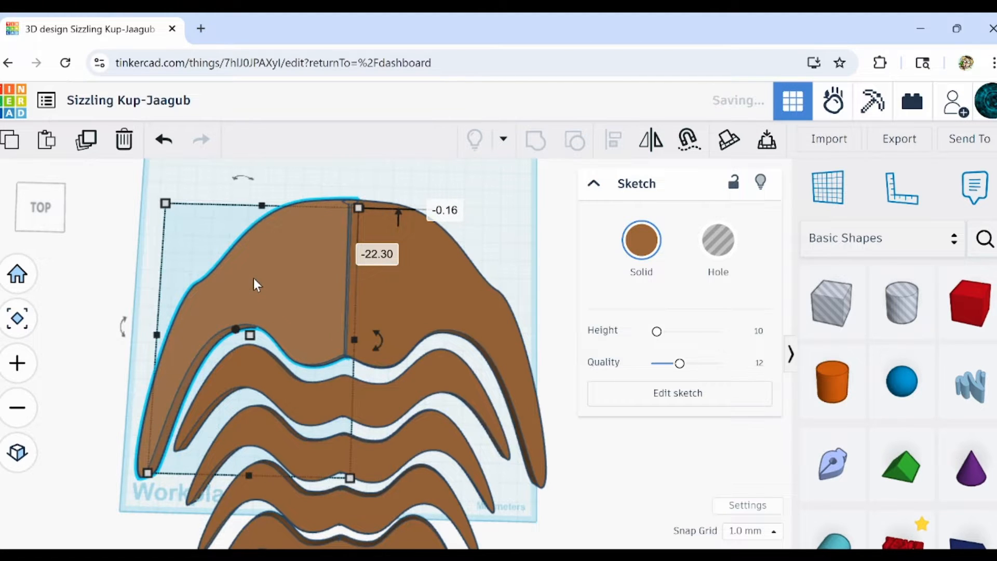
pyautogui.press('Left')
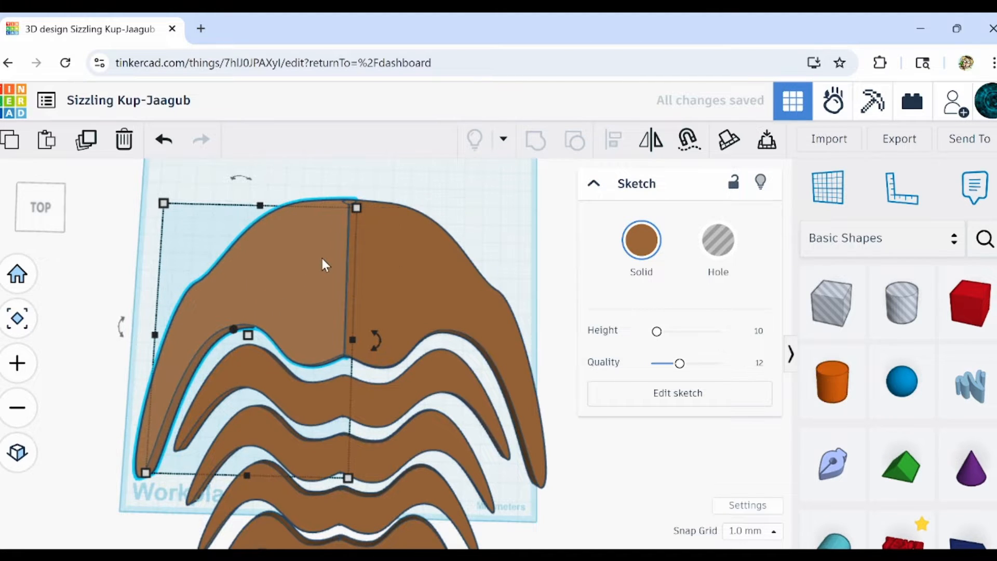
pyautogui.press('Right')
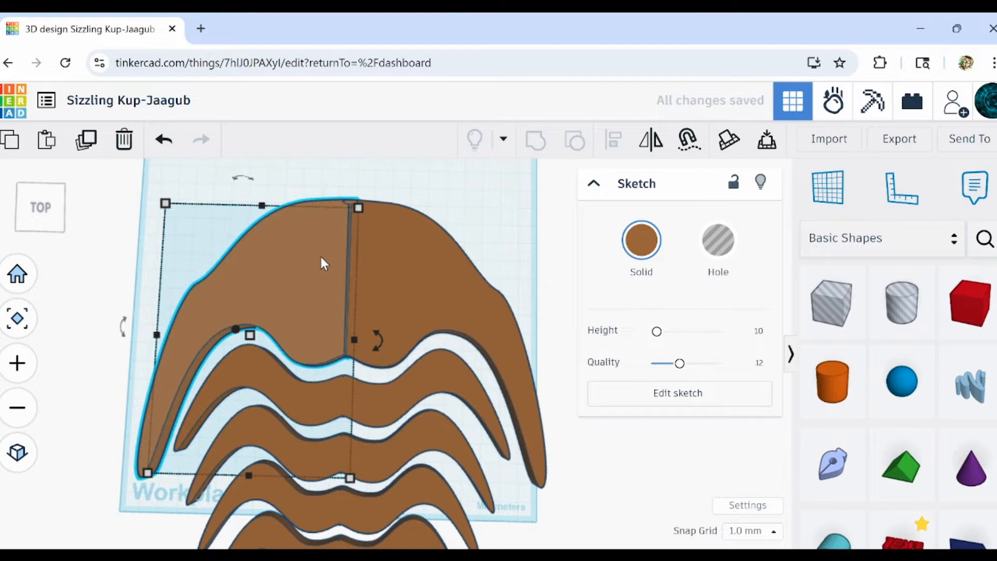
# Select the two mirrored head halves and group them into one piece.
pyautogui.moveTo(394, 182)
pyautogui.mouseDown()
pyautogui.moveTo(337, 271)
pyautogui.moveTo(299, 292)
pyautogui.mouseUp()
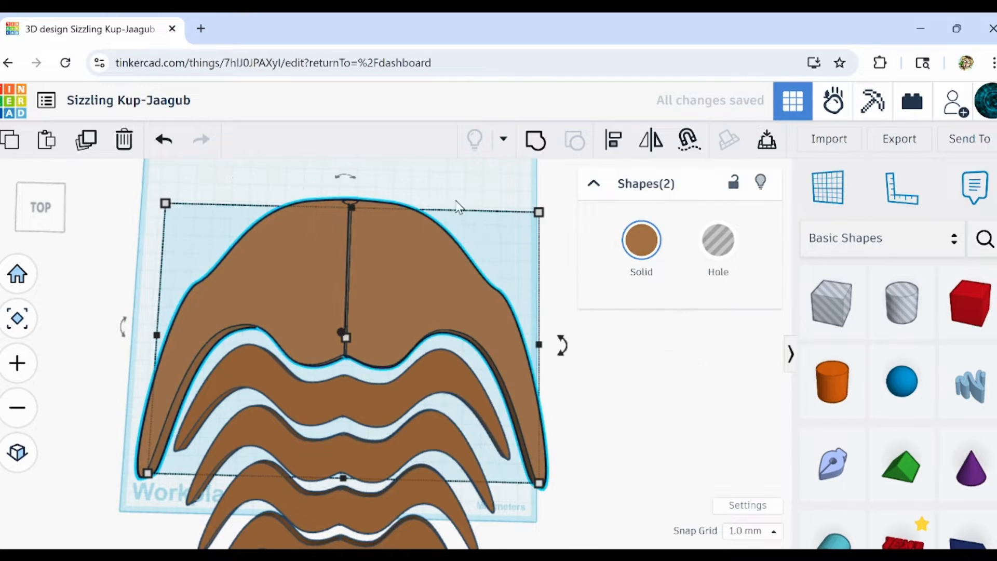
pyautogui.click(540, 140)
pyautogui.scroll(-4, 435, 285)
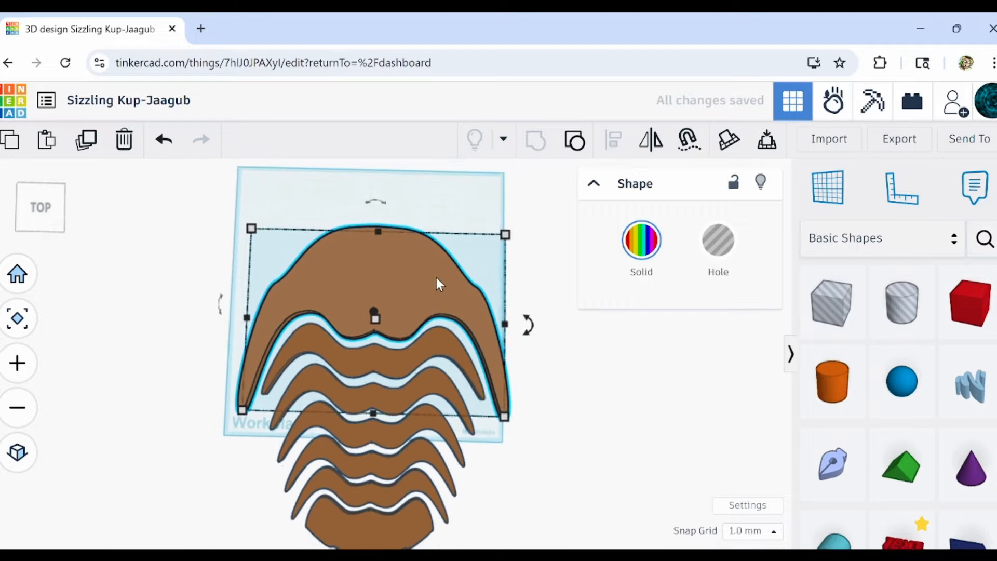
# Select all seven body pieces and align them on their common lengthwise centre line.
pyautogui.moveTo(460, 336); pyautogui.dragTo(291, 389, button='right')
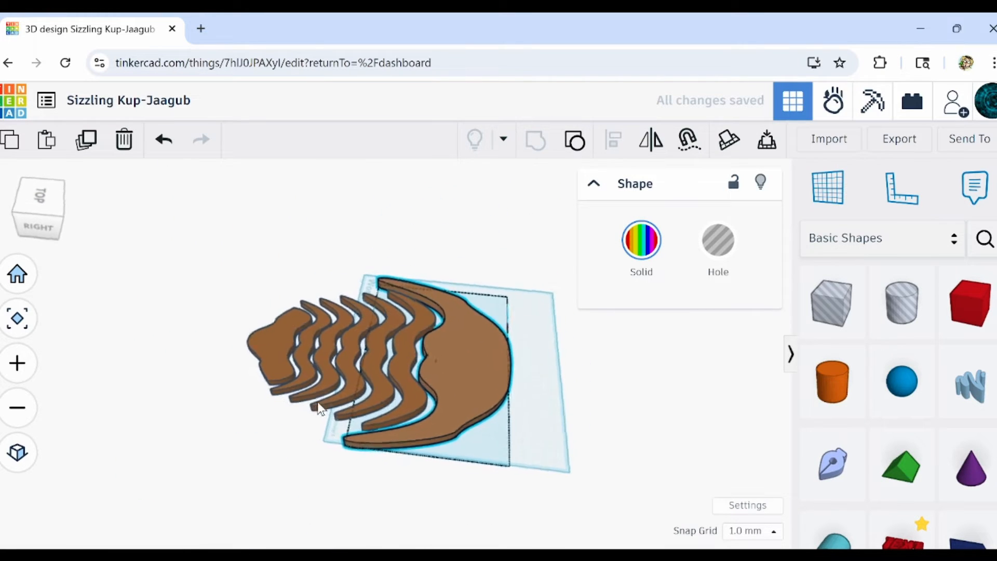
pyautogui.moveTo(558, 308); pyautogui.dragTo(229, 465)
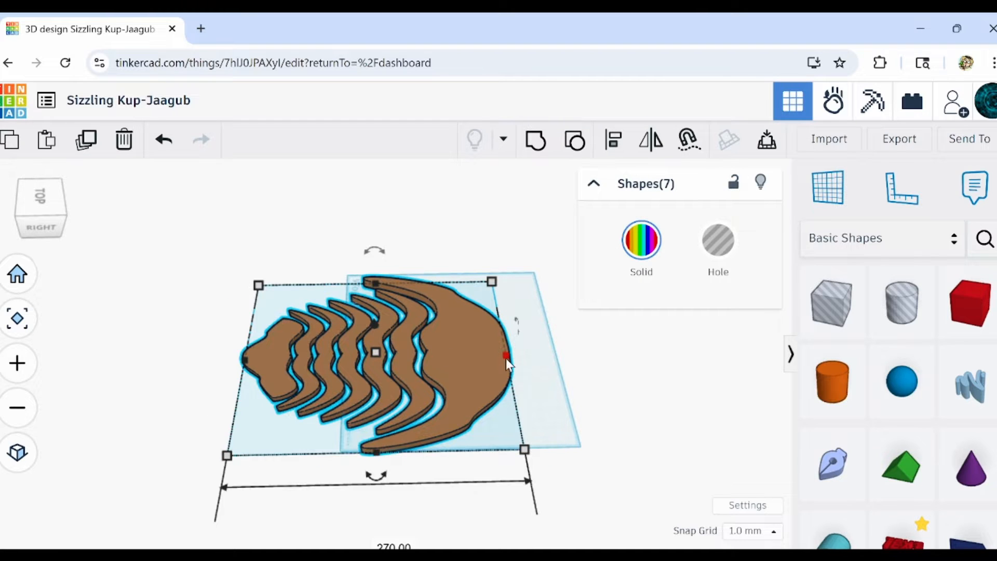
pyautogui.press('l')
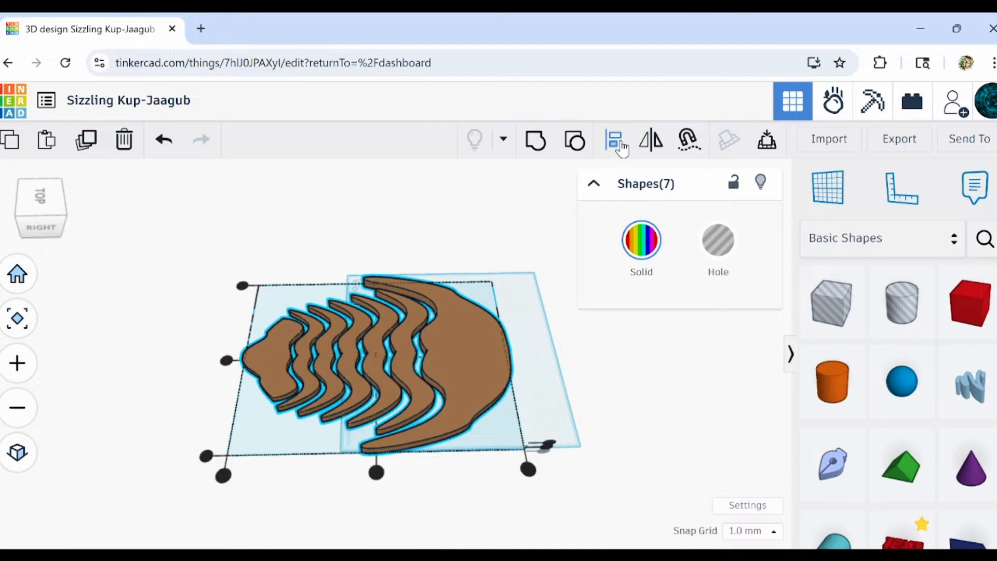
pyautogui.click(227, 360)
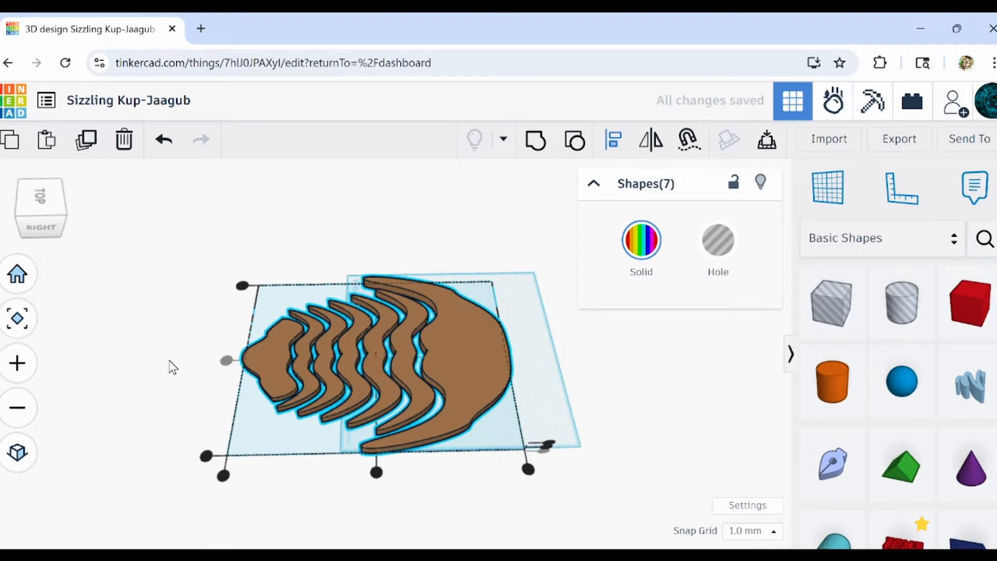
pyautogui.click(170, 368)
# Select all seven pieces and stretch the whole body lengthwise to 305 mm, then clear the selection.
pyautogui.moveTo(537, 315); pyautogui.dragTo(229, 443)
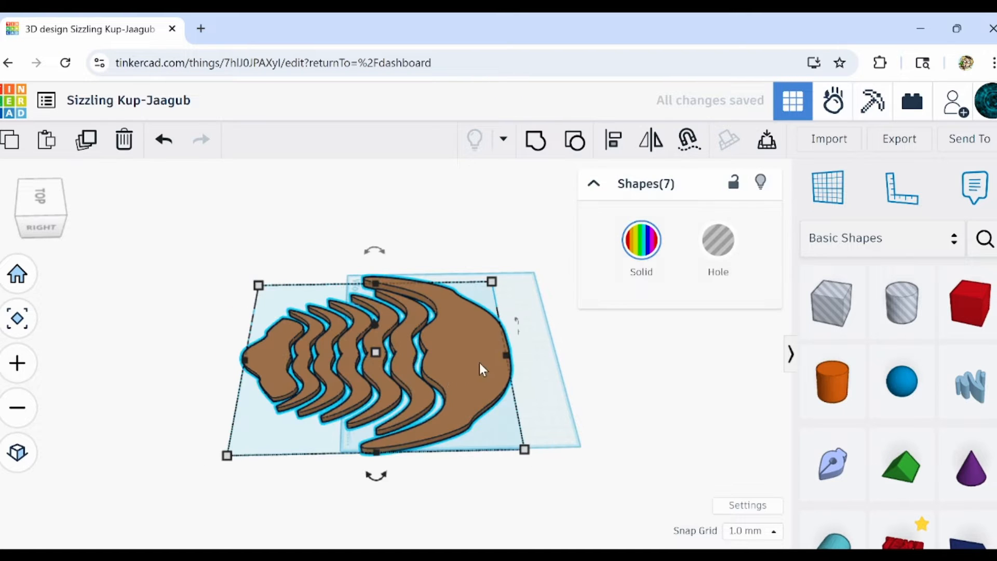
pyautogui.moveTo(505, 357); pyautogui.dragTo(541, 359)
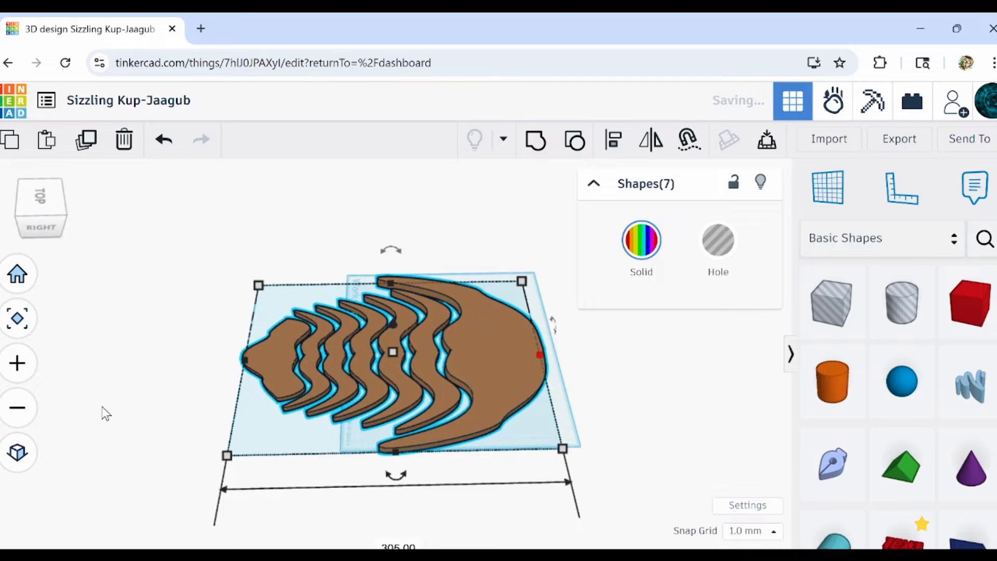
pyautogui.moveTo(104, 414); pyautogui.dragTo(451, 446, button='right')
pyautogui.click(606, 416)
# Try raising the height of the tail piece to about 69 mm.
pyautogui.moveTo(606, 416); pyautogui.dragTo(455, 385, button='right')
pyautogui.scroll(2, 455, 385)
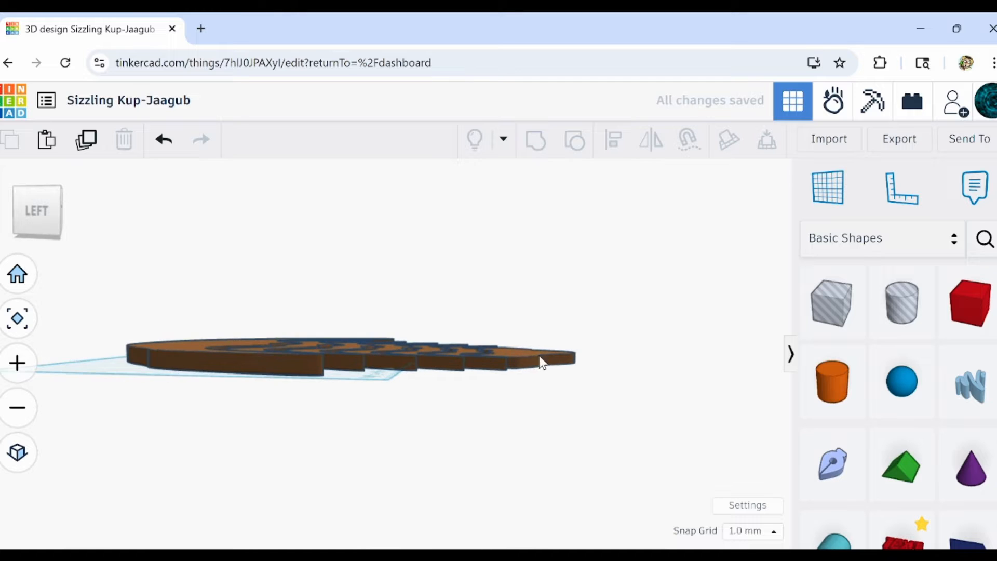
pyautogui.click(507, 354)
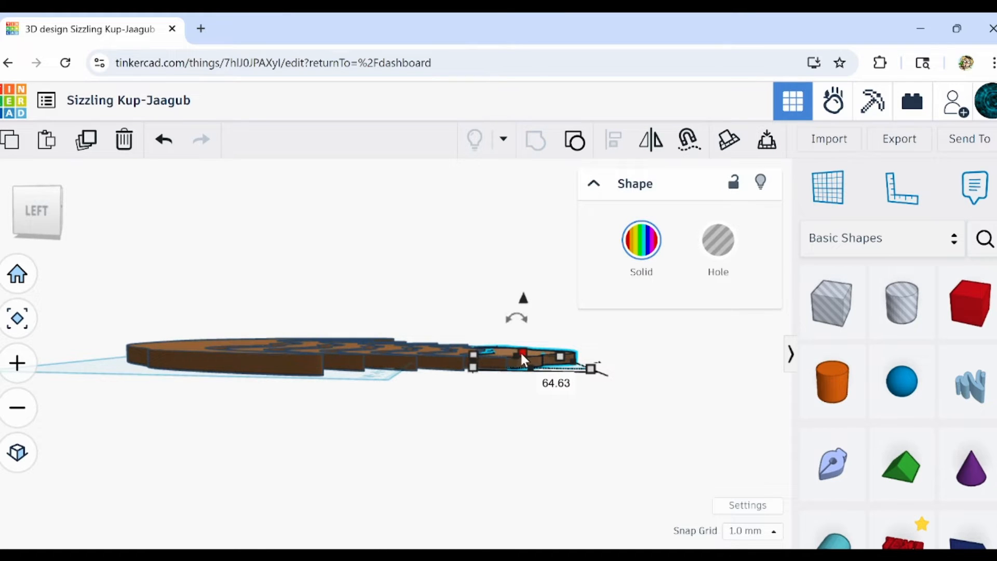
pyautogui.moveTo(513, 349); pyautogui.dragTo(466, 352)
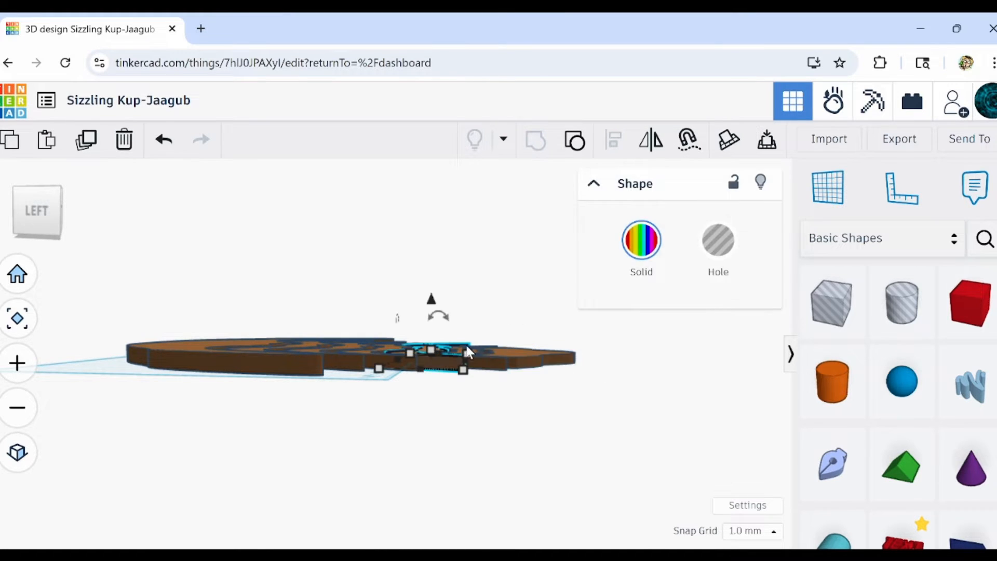
pyautogui.moveTo(424, 419); pyautogui.dragTo(427, 467, button='right')
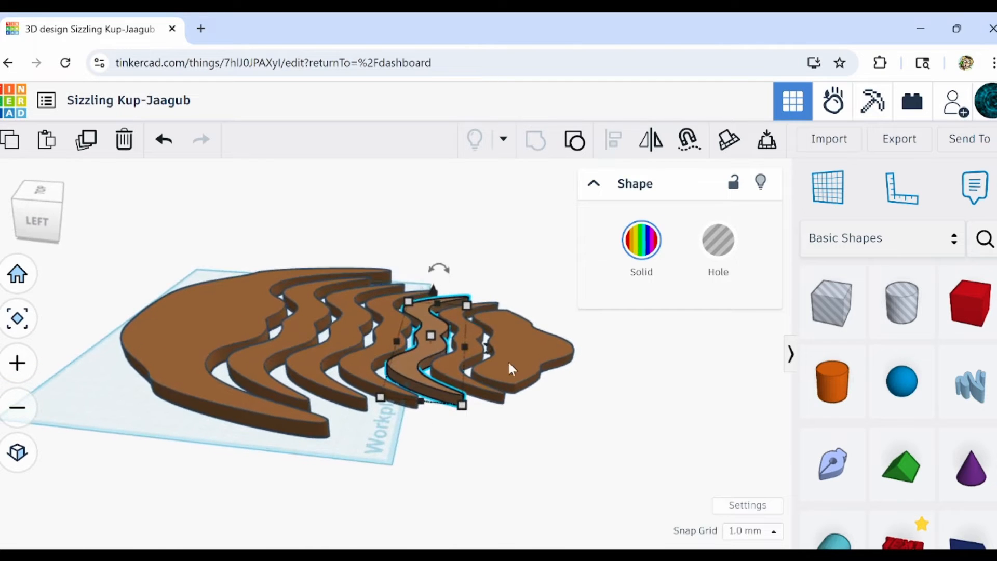
pyautogui.click(513, 358)
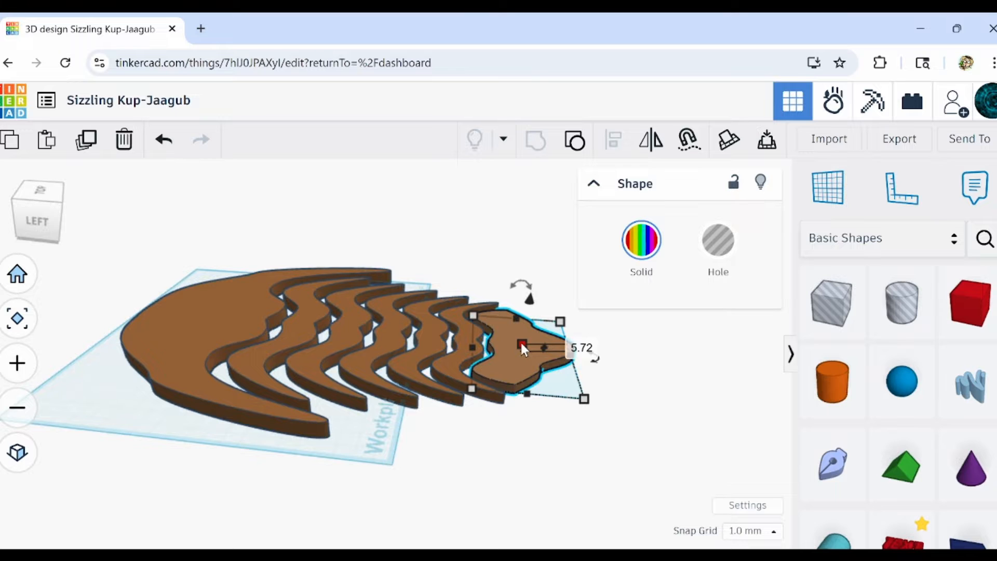
pyautogui.moveTo(412, 442); pyautogui.dragTo(403, 478, button='right')
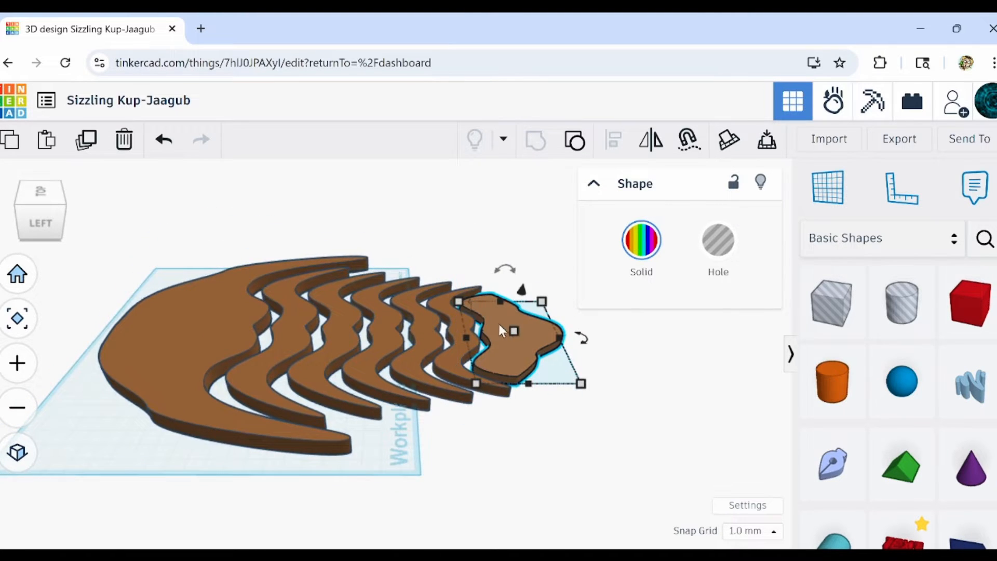
pyautogui.moveTo(514, 329)
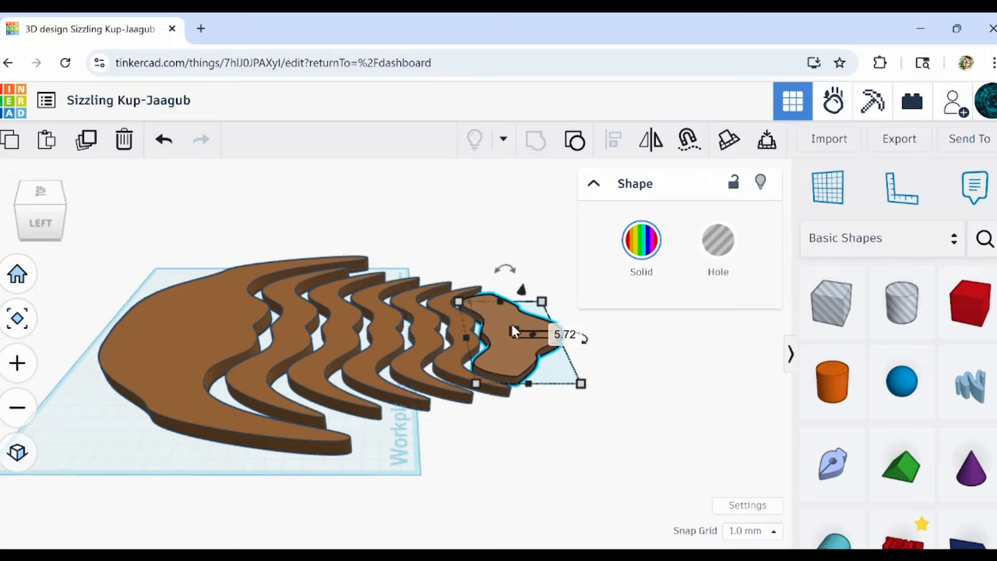
pyautogui.moveTo(516, 330); pyautogui.dragTo(513, 314)
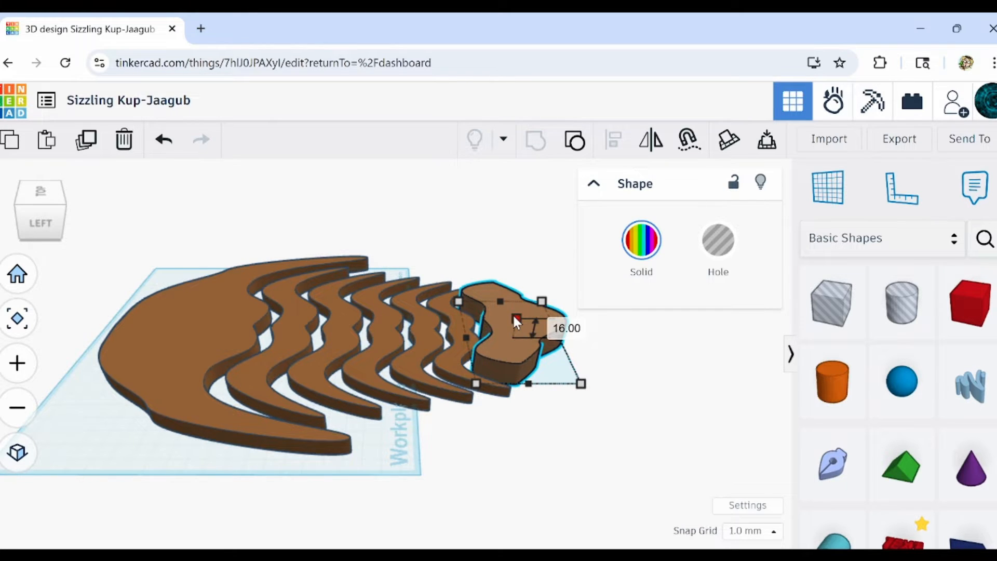
pyautogui.moveTo(514, 317); pyautogui.dragTo(517, 307)
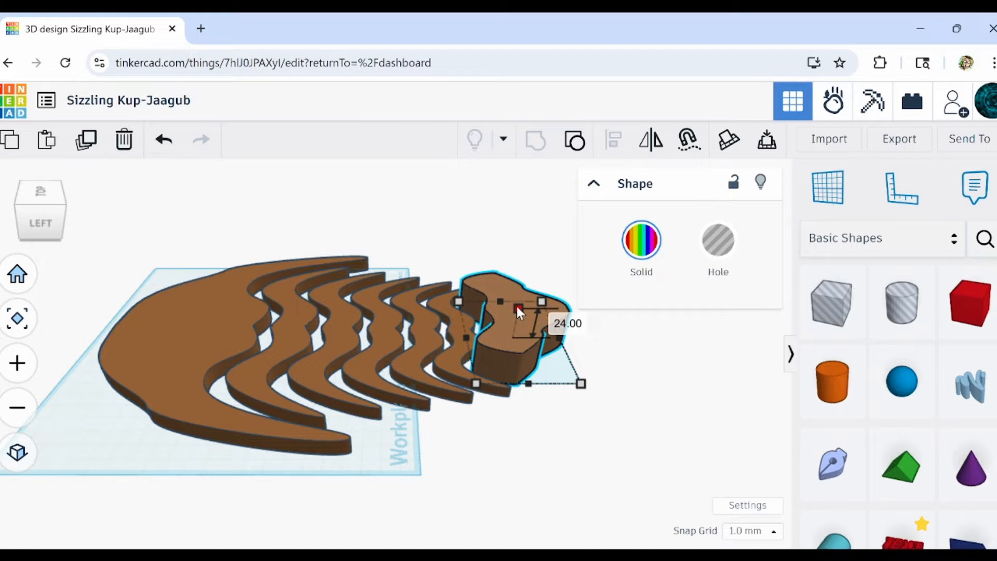
pyautogui.moveTo(517, 307); pyautogui.dragTo(530, 265)
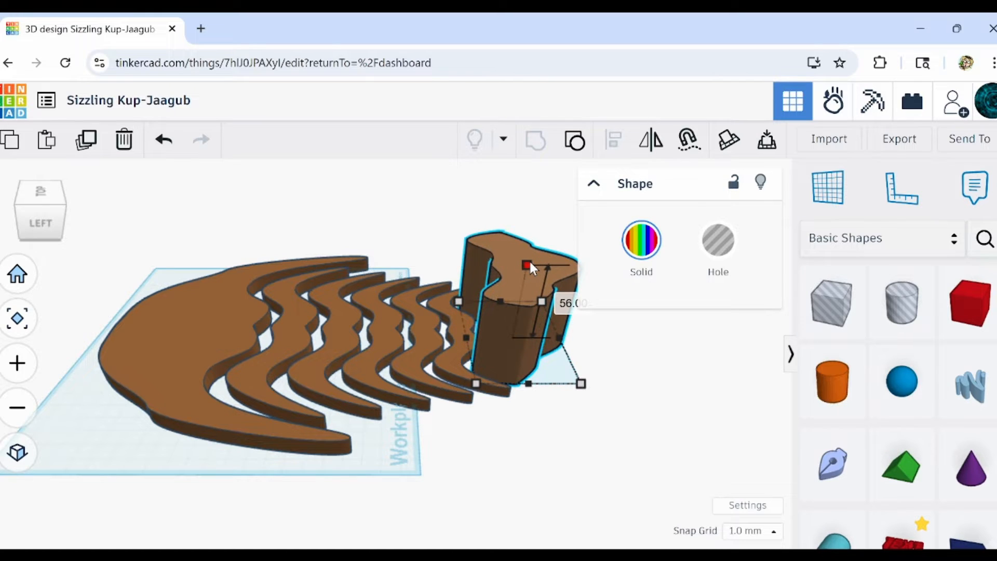
pyautogui.moveTo(530, 263); pyautogui.dragTo(530, 245)
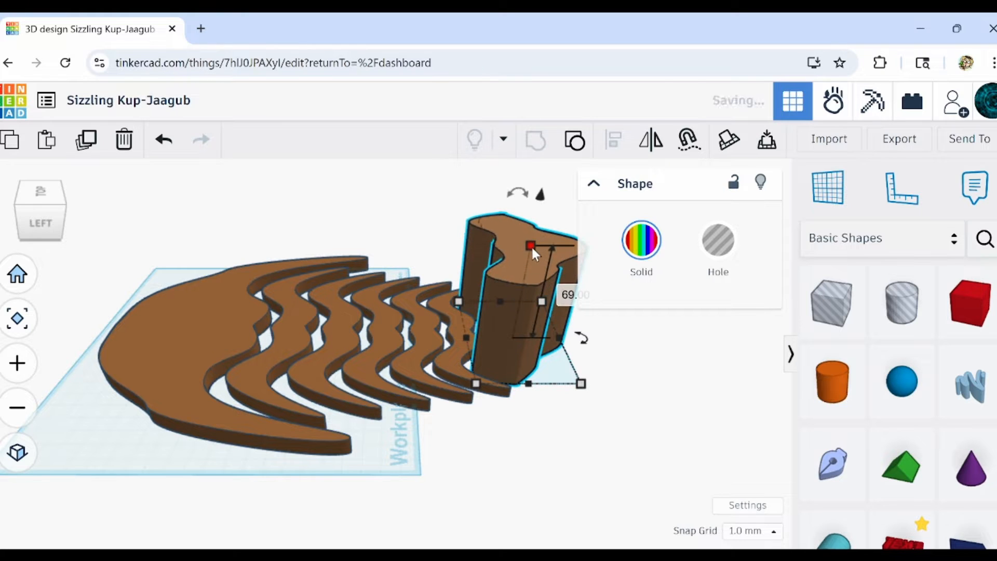
# Set the height of the tail piece, all the body segments and the head to 60 mm.
pyautogui.click(569, 296)
pyautogui.moveTo(531, 240)
pyautogui.mouseDown()
pyautogui.moveTo(530, 271)
pyautogui.moveTo(535, 257)
pyautogui.mouseUp()
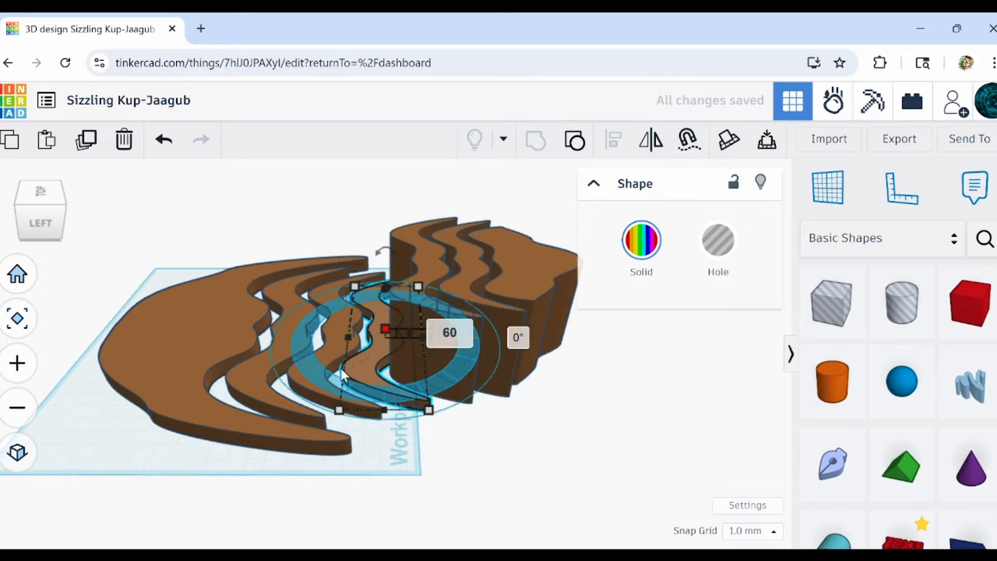
pyautogui.scroll(-3, 588, 474)
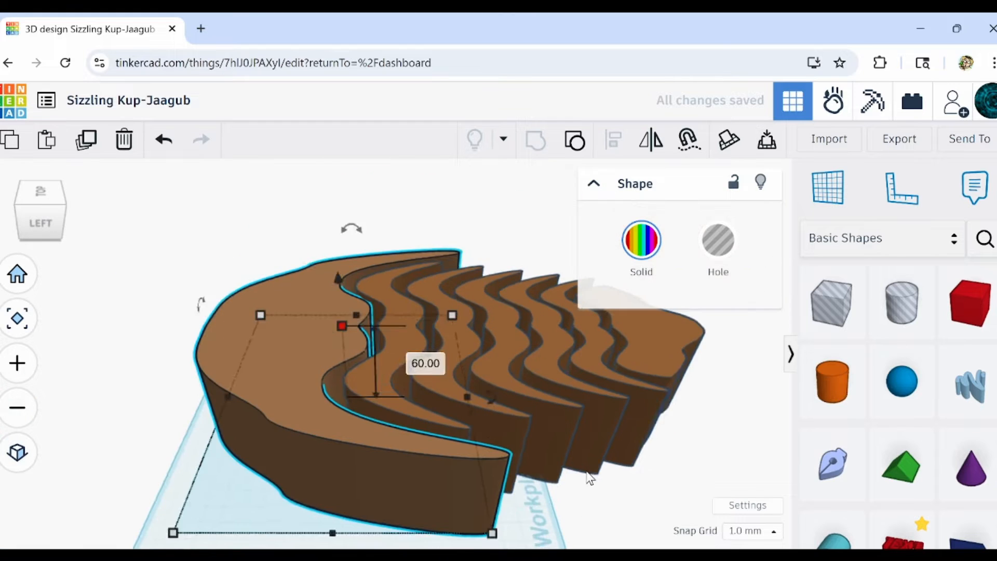
pyautogui.moveTo(588, 473); pyautogui.dragTo(582, 450, button='right')
pyautogui.click(612, 485)
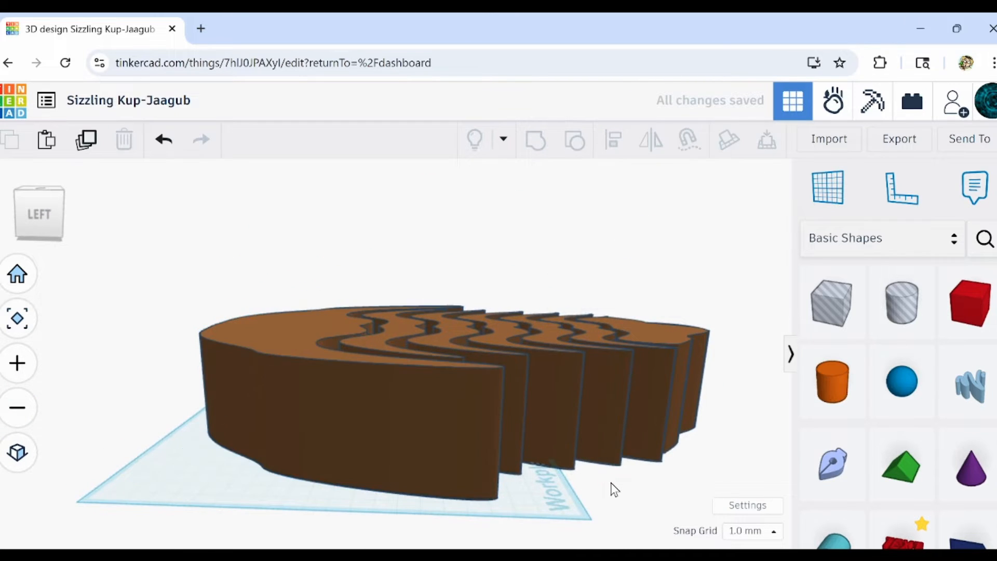
# Duplicate all seven body pieces and move the copies to a clear spot well behind the original.
pyautogui.moveTo(612, 485)
pyautogui.mouseDown(button='right')
pyautogui.moveTo(631, 467)
pyautogui.moveTo(392, 441)
pyautogui.moveTo(426, 483)
pyautogui.moveTo(359, 491)
pyautogui.moveTo(215, 457)
pyautogui.moveTo(200, 478)
pyautogui.moveTo(391, 468)
pyautogui.moveTo(619, 481)
pyautogui.moveTo(433, 514)
pyautogui.moveTo(455, 479)
pyautogui.mouseUp(button='right')
pyautogui.moveTo(455, 477); pyautogui.dragTo(464, 465, button='right')
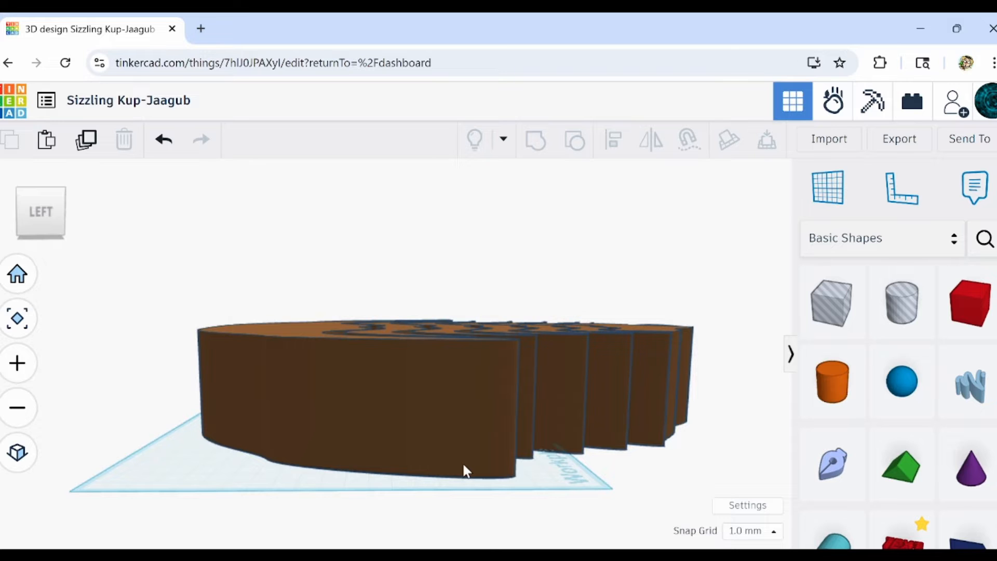
pyautogui.moveTo(463, 465); pyautogui.dragTo(445, 506, button='right')
pyautogui.scroll(-3, 331, 313)
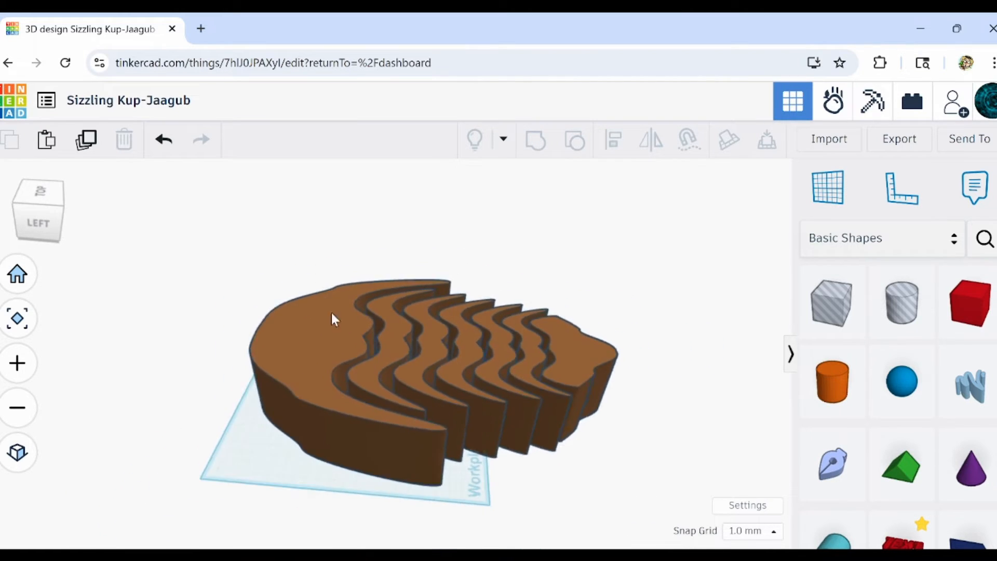
pyautogui.moveTo(284, 262); pyautogui.dragTo(619, 494)
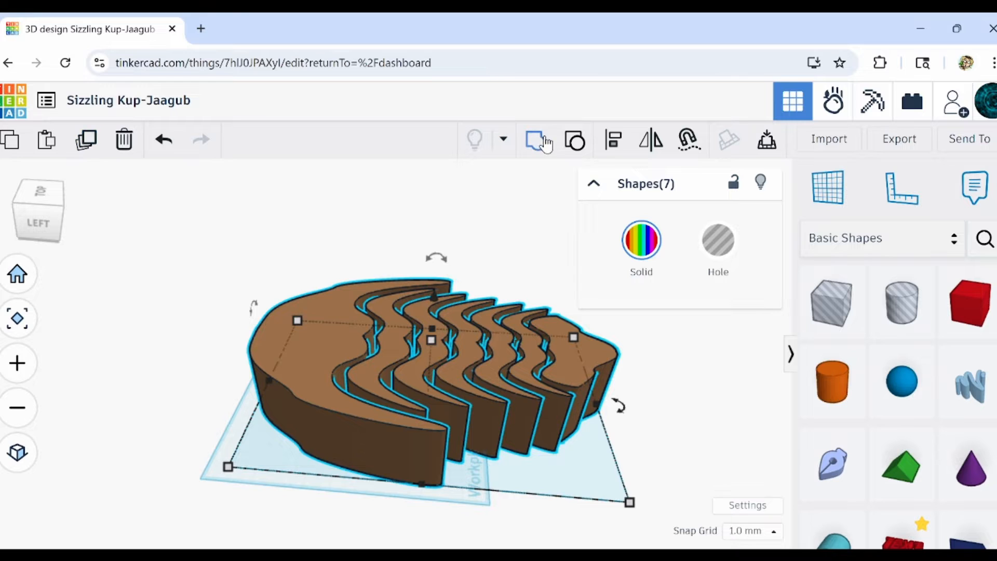
pyautogui.click(86, 139)
pyautogui.moveTo(323, 349); pyautogui.dragTo(61, 211)
pyautogui.click(238, 290)
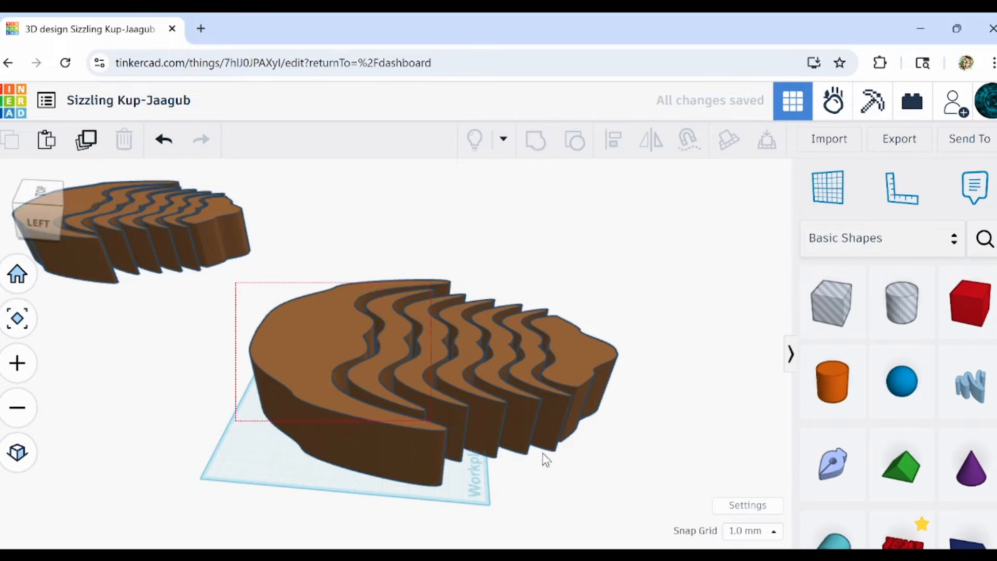
pyautogui.moveTo(543, 454); pyautogui.dragTo(656, 484)
pyautogui.moveTo(648, 464); pyautogui.dragTo(621, 372, button='middle')
pyautogui.click(351, 496)
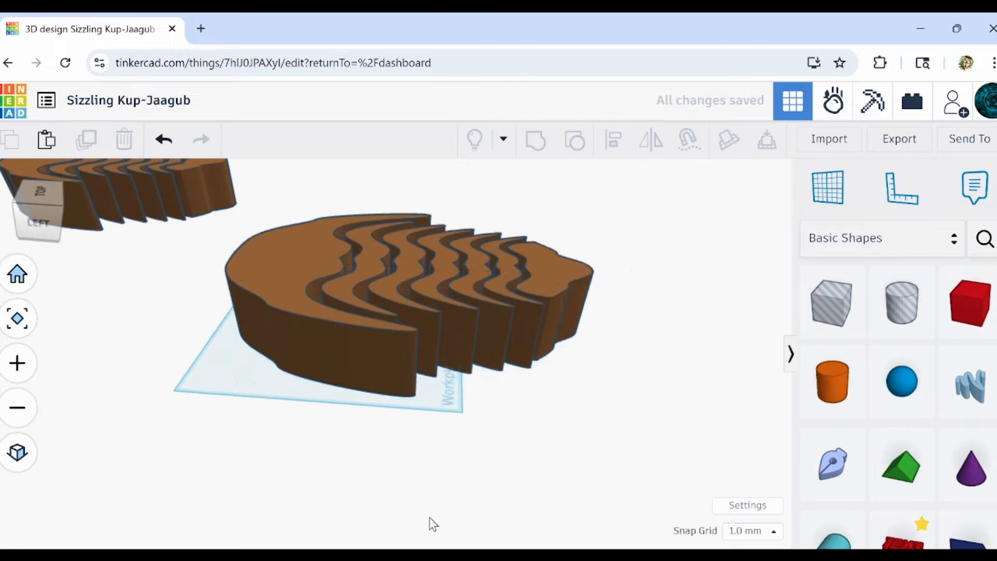
# Place a 20 mm box beside the original body and start a new sketch on the box's side face.
pyautogui.moveTo(971, 315); pyautogui.dragTo(406, 419)
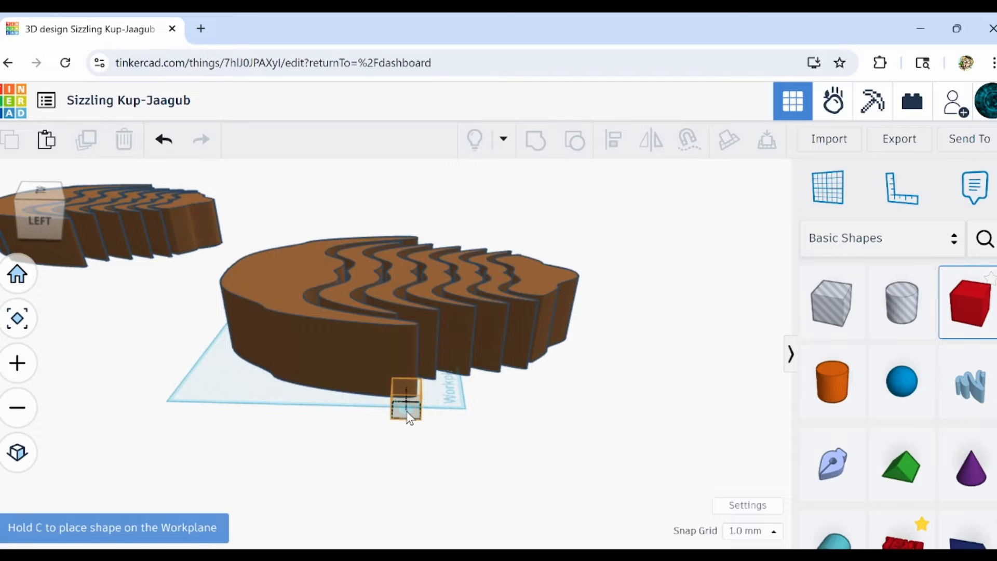
pyautogui.moveTo(400, 411); pyautogui.dragTo(408, 419)
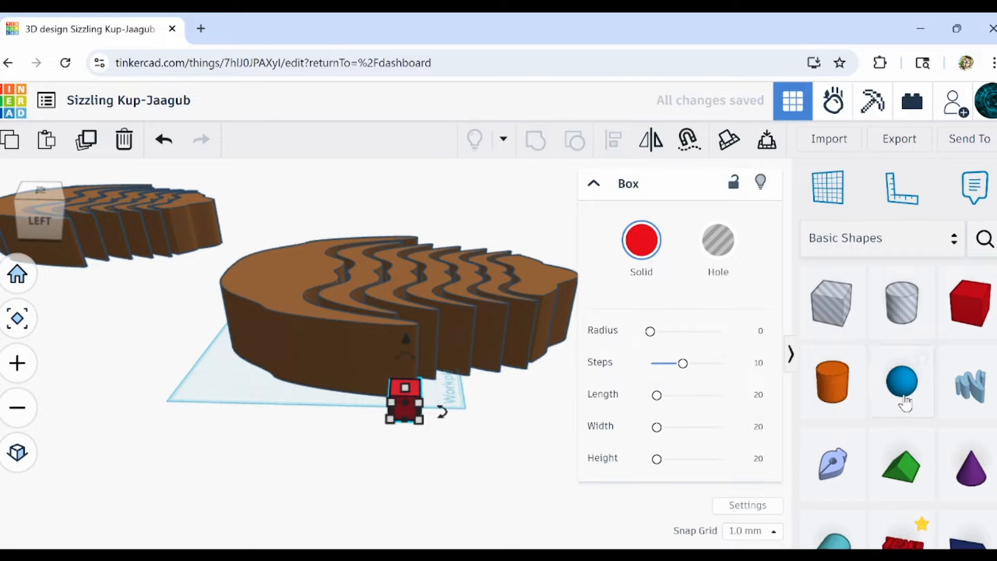
pyautogui.moveTo(832, 464)
pyautogui.mouseDown()
pyautogui.moveTo(334, 426)
pyautogui.moveTo(408, 416)
pyautogui.mouseUp()
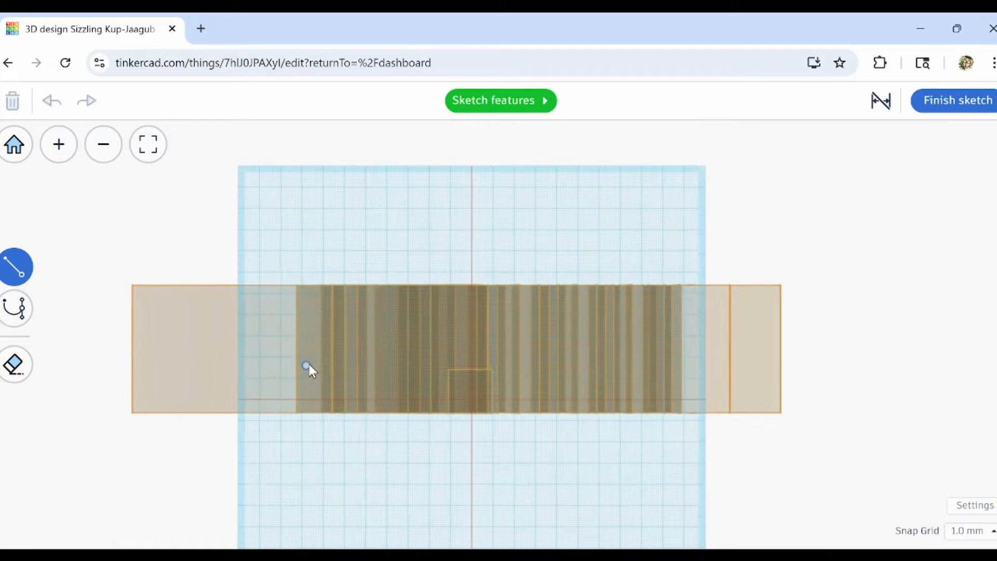
# Draw a closed side profile along the body's base, with three upper points between the lower head and tail corners.
pyautogui.scroll(2, 309, 366)
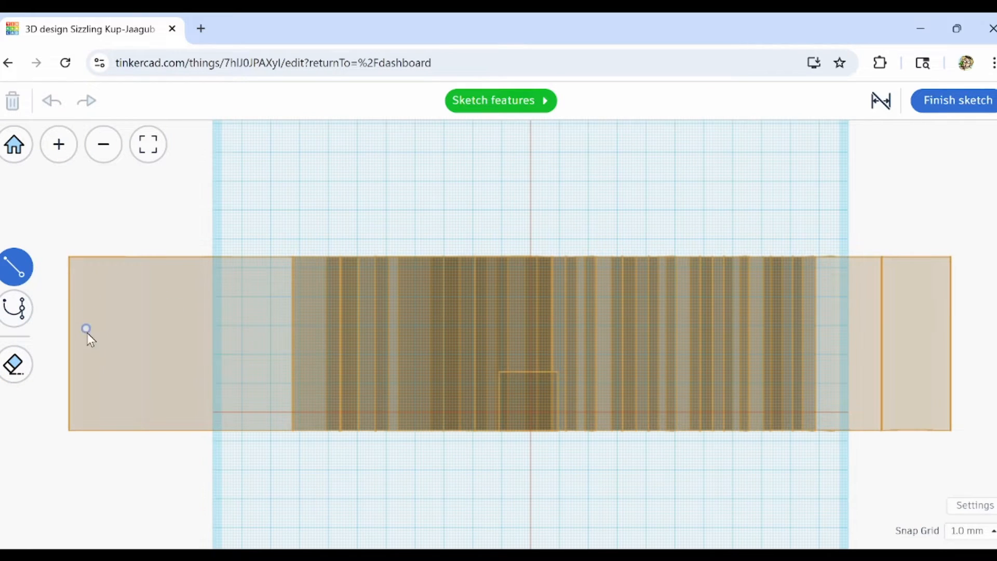
pyautogui.moveTo(88, 333); pyautogui.dragTo(352, 364, button='middle')
pyautogui.scroll(-2, 347, 382)
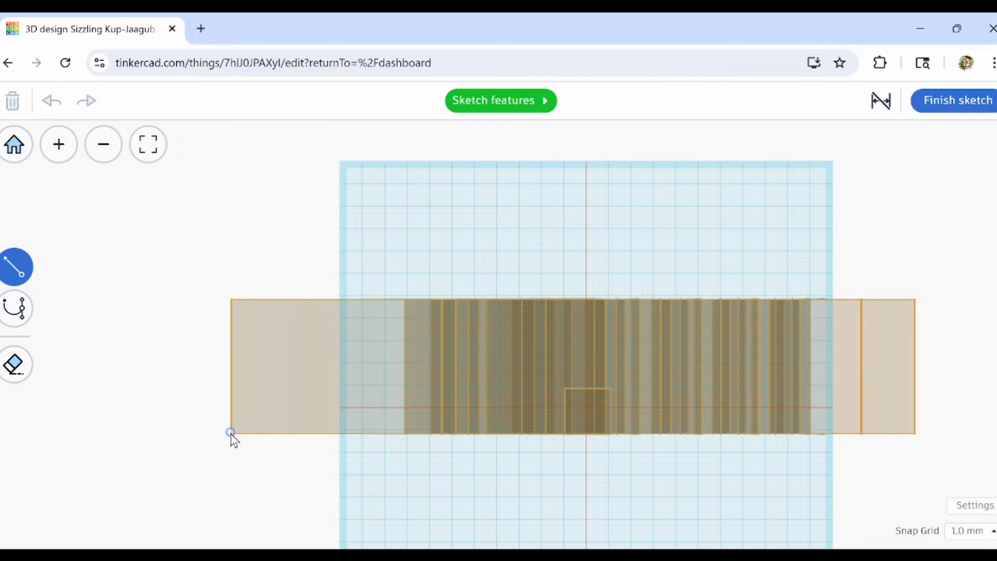
pyautogui.click(363, 363)
pyautogui.click(421, 372)
pyautogui.click(601, 329)
pyautogui.click(918, 433)
pyautogui.click(228, 435)
# Set the snap grid to 0.1 mm and fit the profile's end points to the body's lower corners.
pyautogui.scroll(10, 917, 434)
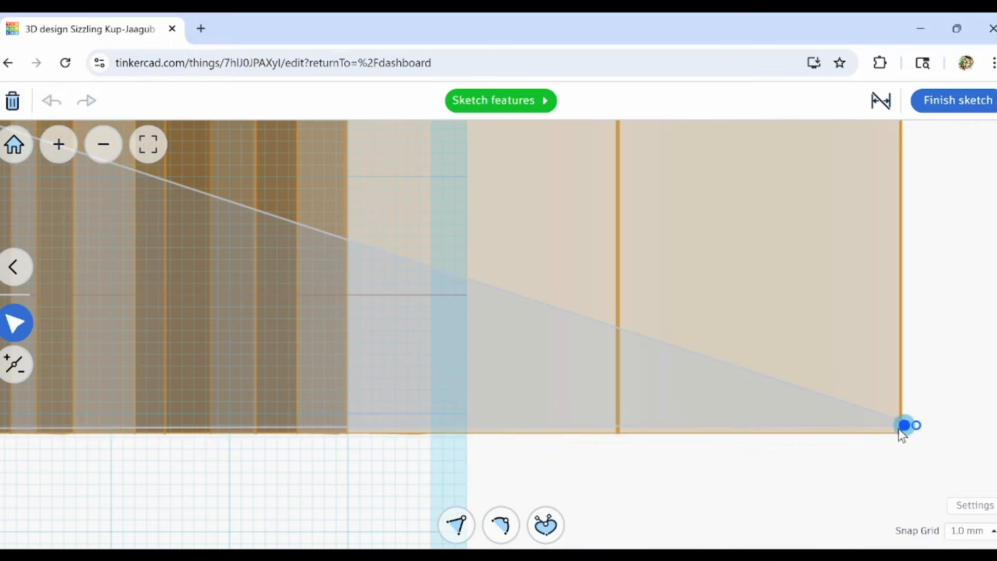
pyautogui.scroll(6, 899, 434)
pyautogui.moveTo(904, 424); pyautogui.dragTo(920, 415)
pyautogui.click(969, 531)
pyautogui.moveTo(959, 394); pyautogui.dragTo(874, 387)
pyautogui.scroll(-5, 883, 395)
pyautogui.moveTo(467, 441); pyautogui.dragTo(927, 459, button='middle')
pyautogui.click(274, 357)
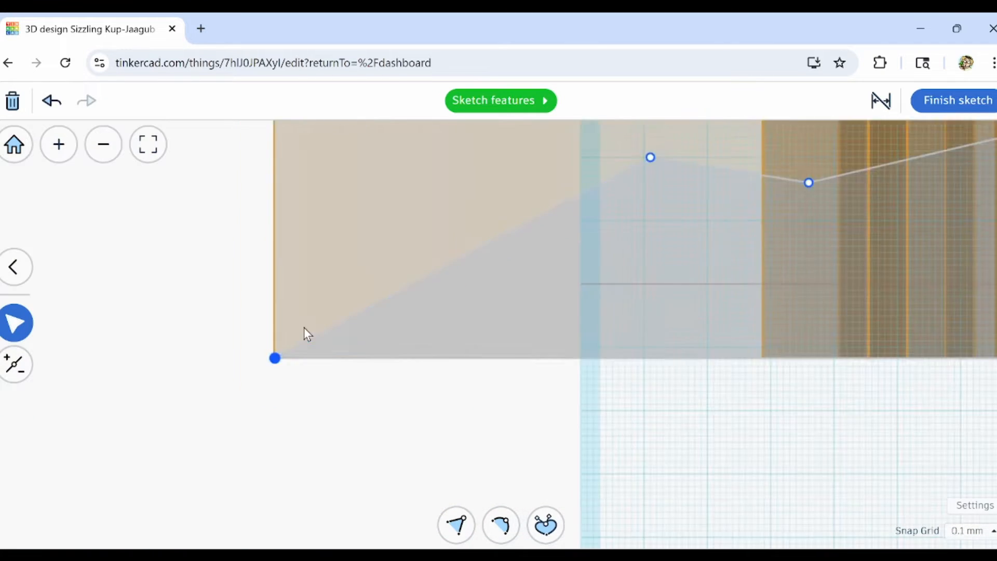
# Convert the profile's upper points to curves and reposition them into a long arched back with a dip behind the head.
pyautogui.scroll(-3, 306, 334)
pyautogui.doubleClick(424, 288)
pyautogui.doubleClick(862, 223)
pyautogui.scroll(-3, 862, 228)
pyautogui.moveTo(567, 314); pyautogui.dragTo(694, 348)
pyautogui.moveTo(240, 363); pyautogui.dragTo(249, 351)
pyautogui.doubleClick(338, 368)
pyautogui.moveTo(338, 368); pyautogui.dragTo(369, 361)
# Turn the profile's front lower corner into a curve and adjust the front points to round the head's slope.
pyautogui.doubleClick(101, 445)
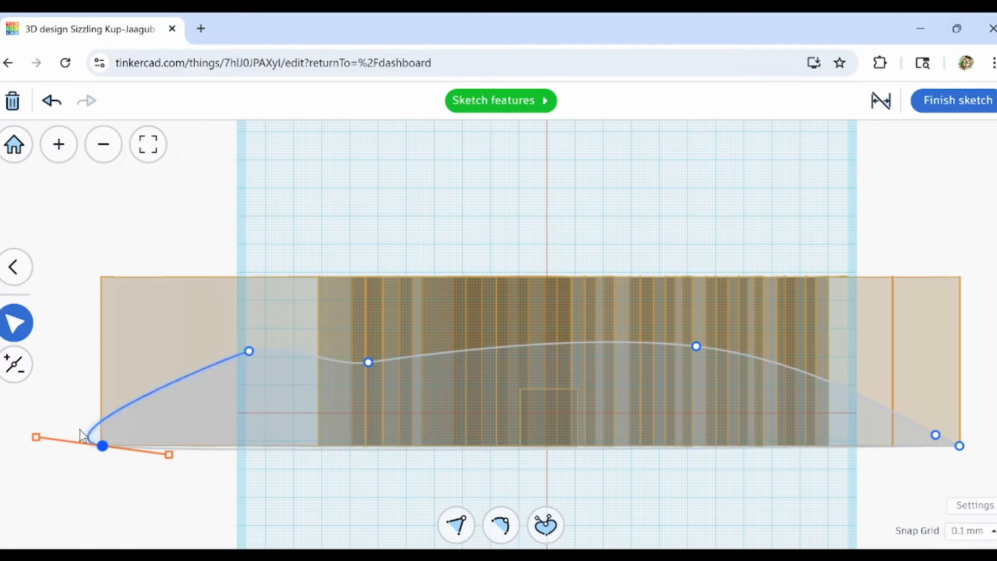
pyautogui.scroll(5, 47, 431)
pyautogui.moveTo(14, 449); pyautogui.dragTo(204, 387)
pyautogui.moveTo(621, 205); pyautogui.dragTo(563, 271)
pyautogui.moveTo(670, 233); pyautogui.dragTo(621, 234)
# Adjust the curve handles at the dip behind the head and smooth the transition there.
pyautogui.scroll(-6, 307, 373)
pyautogui.click(504, 332)
pyautogui.moveTo(535, 327)
pyautogui.mouseDown()
pyautogui.moveTo(528, 347)
pyautogui.moveTo(520, 336)
pyautogui.mouseUp()
pyautogui.scroll(-3, 701, 439)
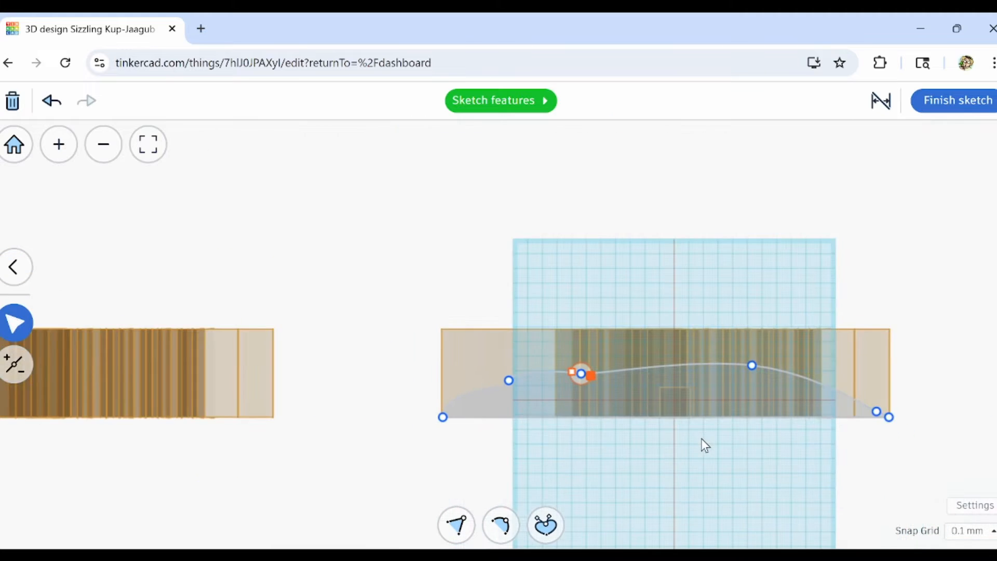
pyautogui.moveTo(691, 445); pyautogui.dragTo(590, 421, button='middle')
pyautogui.click(502, 535)
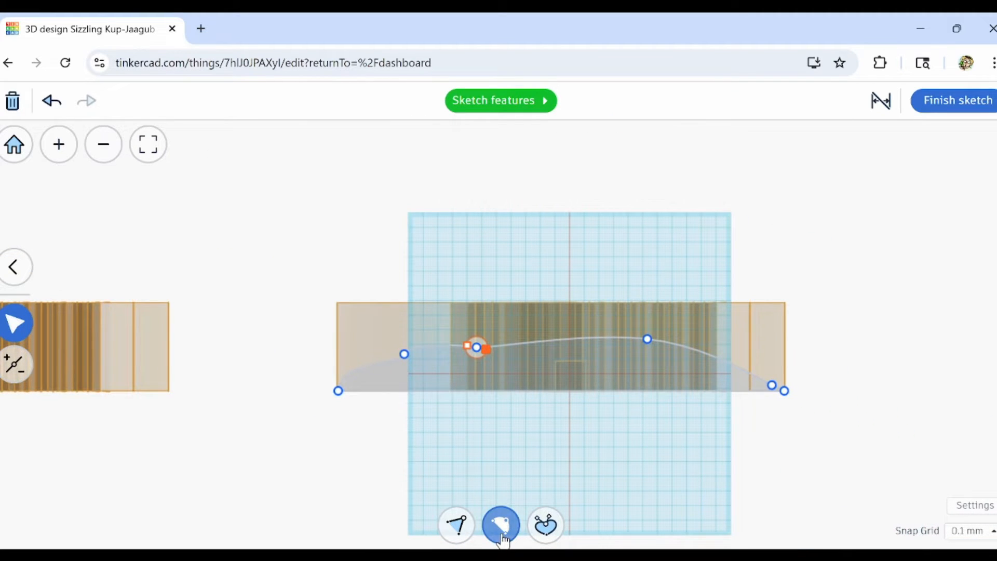
pyautogui.scroll(2, 546, 414)
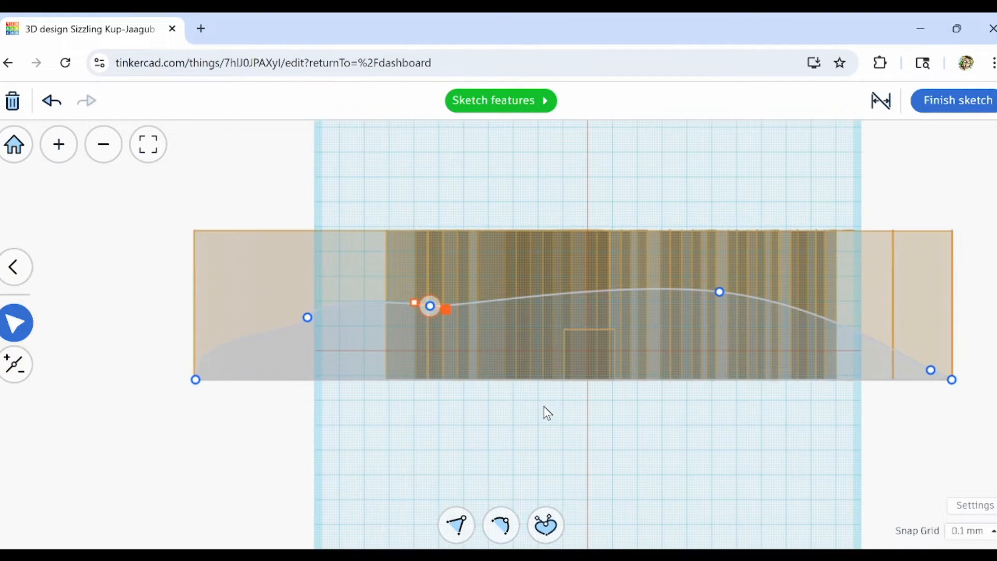
# Turn the side profile into an outline with its stroke aligned outside the path.
pyautogui.scroll(-1, 547, 412)
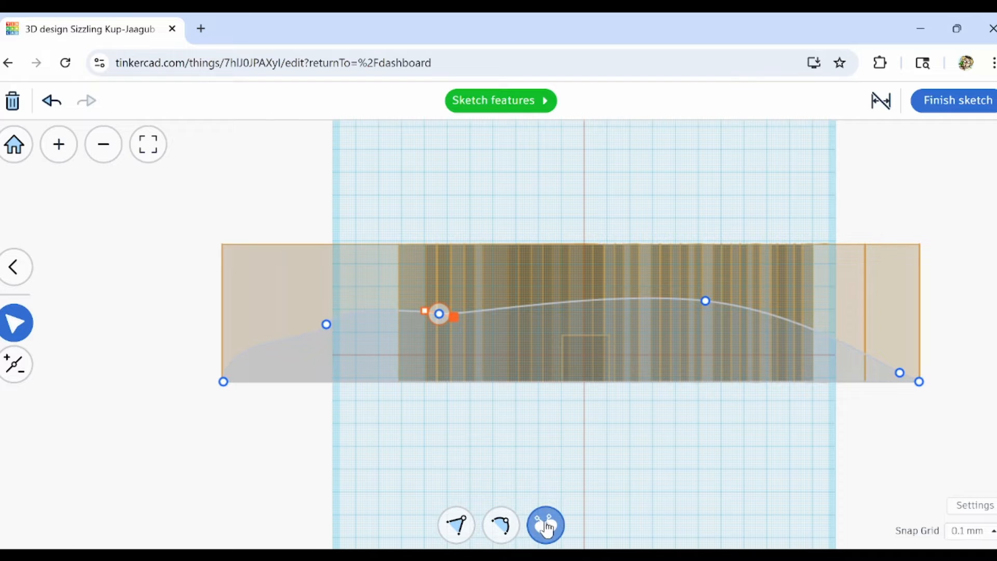
pyautogui.click(561, 432)
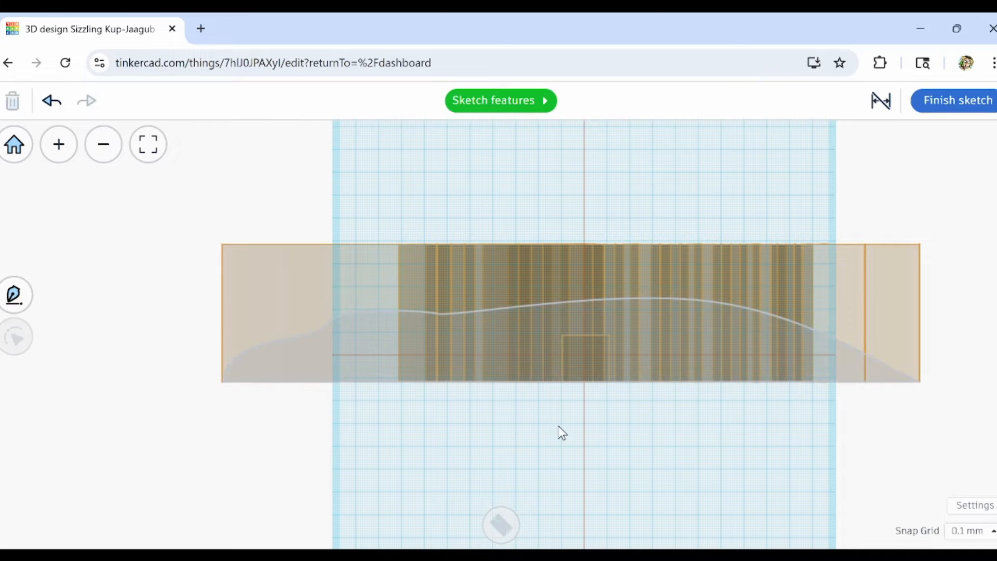
pyautogui.click(551, 334)
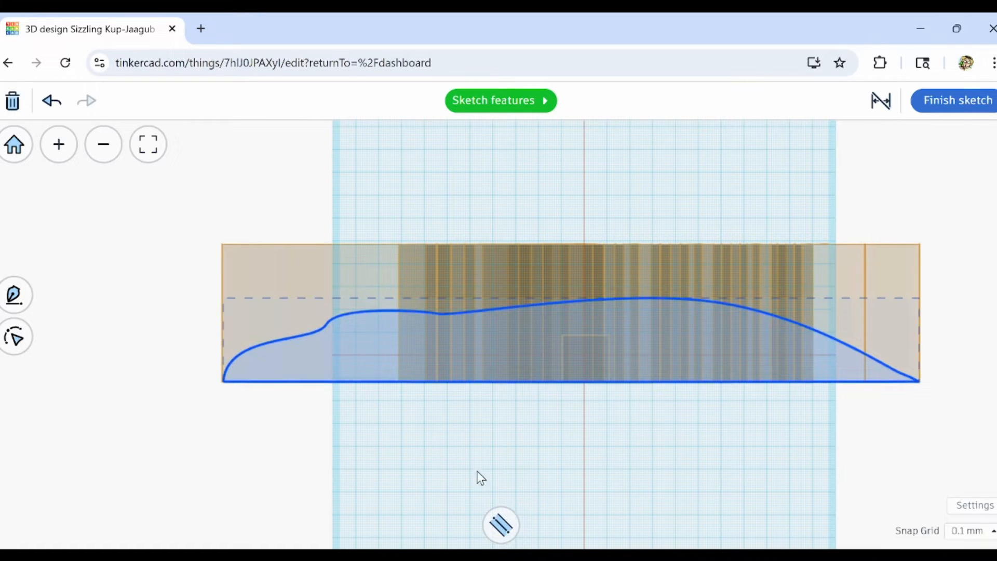
pyautogui.click(504, 529)
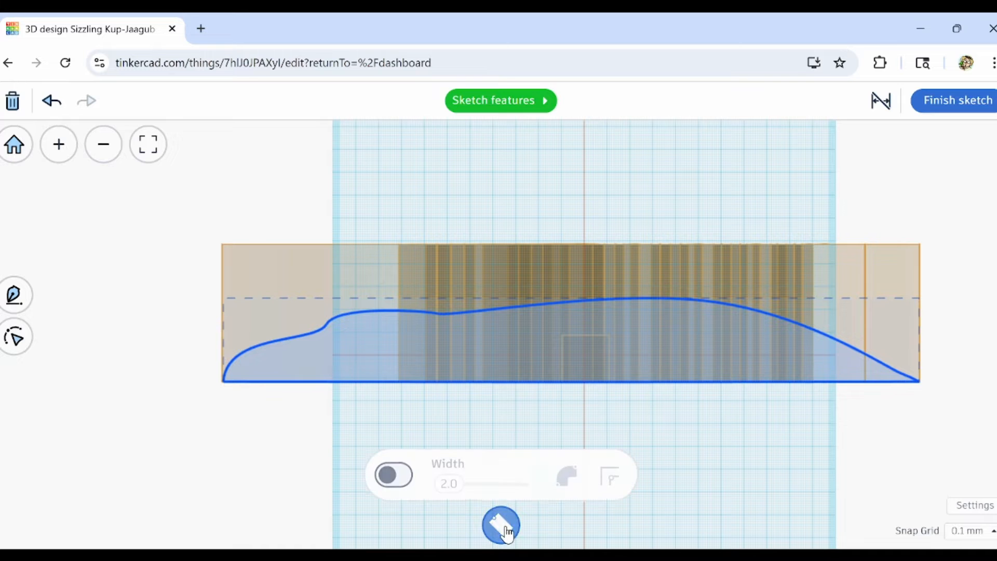
pyautogui.click(403, 479)
pyautogui.click(570, 481)
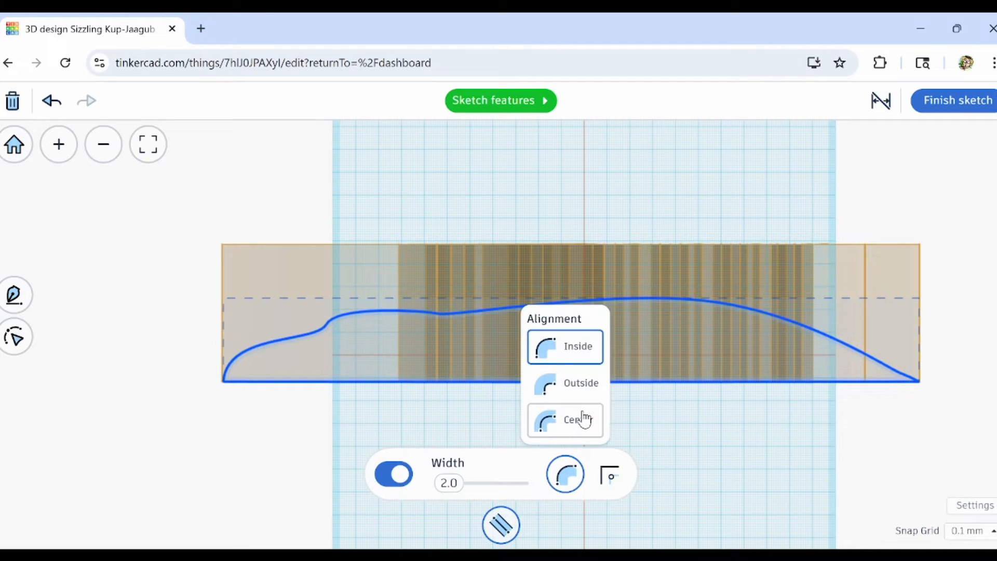
pyautogui.click(587, 395)
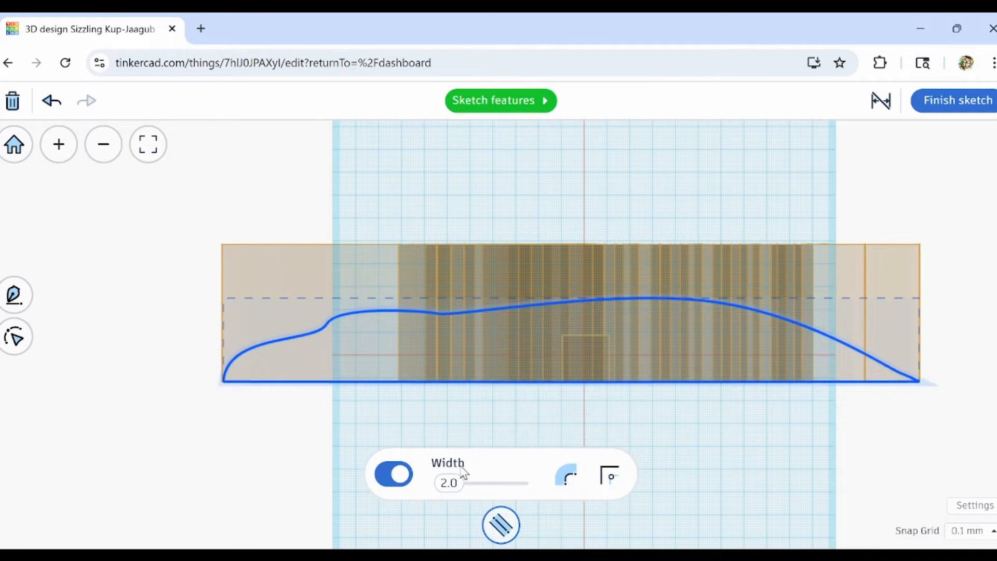
# Set the side profile's outline width to 70.0 and finish the sketch.
pyautogui.moveTo(449, 483); pyautogui.dragTo(528, 484)
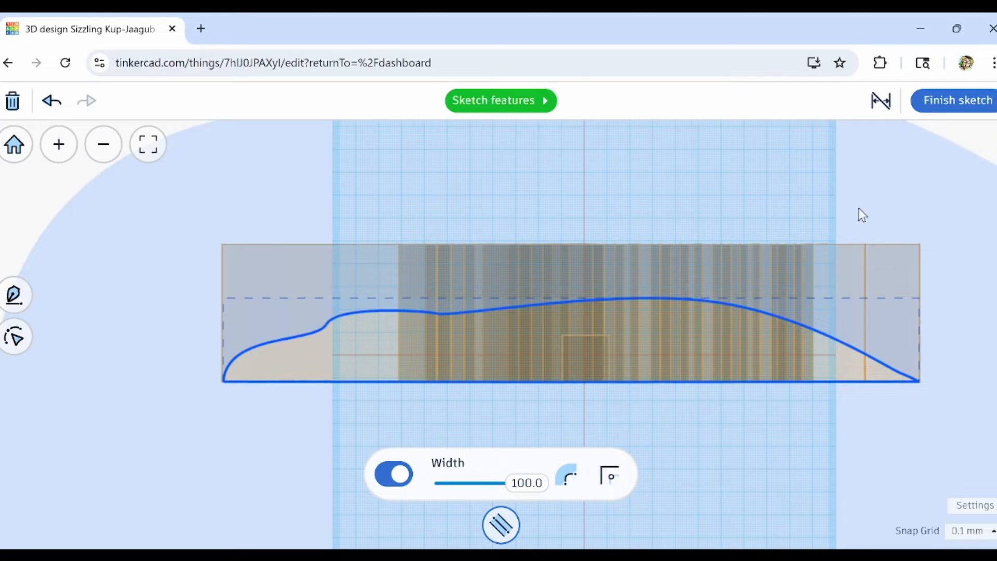
pyautogui.moveTo(526, 484); pyautogui.dragTo(526, 494)
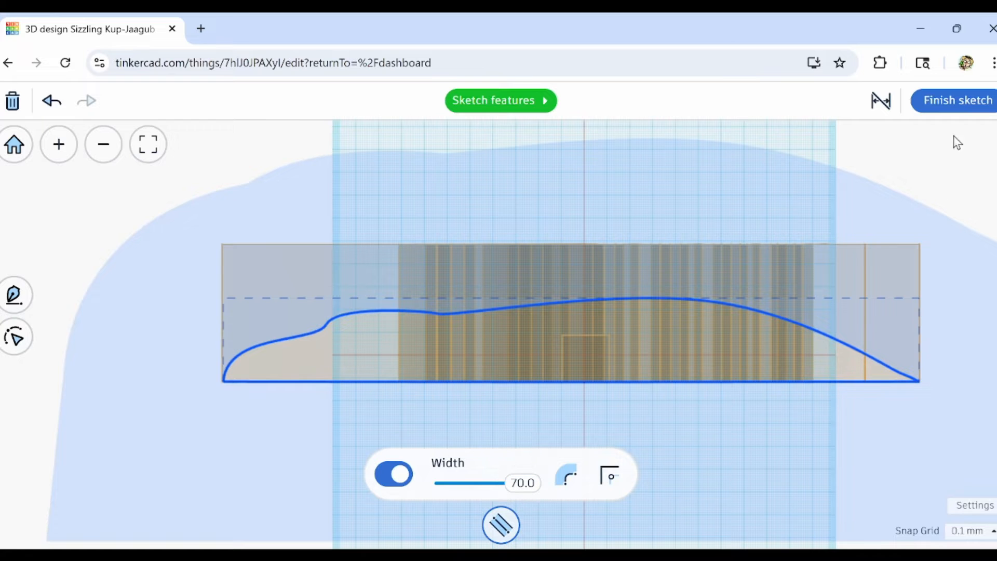
pyautogui.click(949, 108)
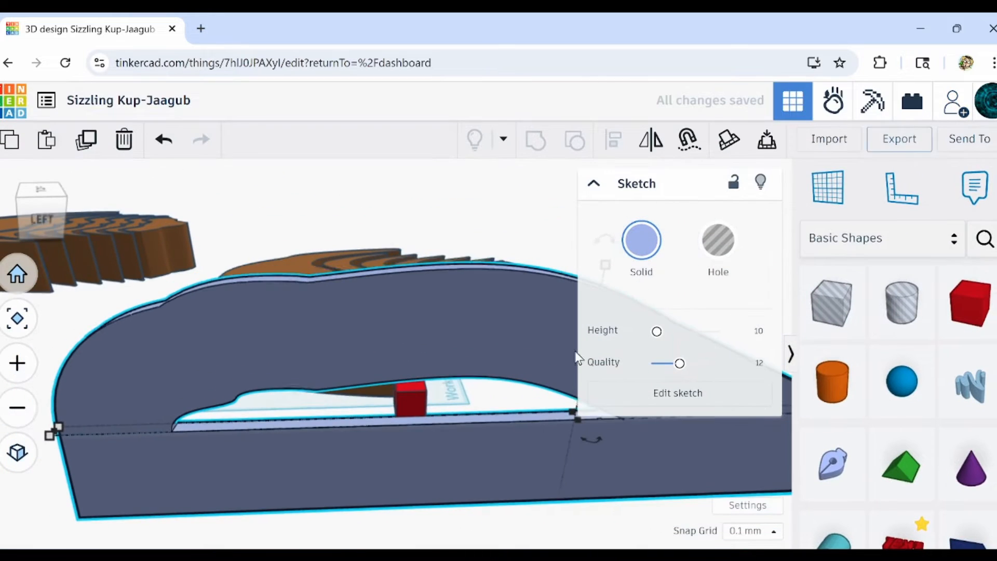
# Delete the red helper box and turn the side profile outline into a hole.
pyautogui.click(404, 399)
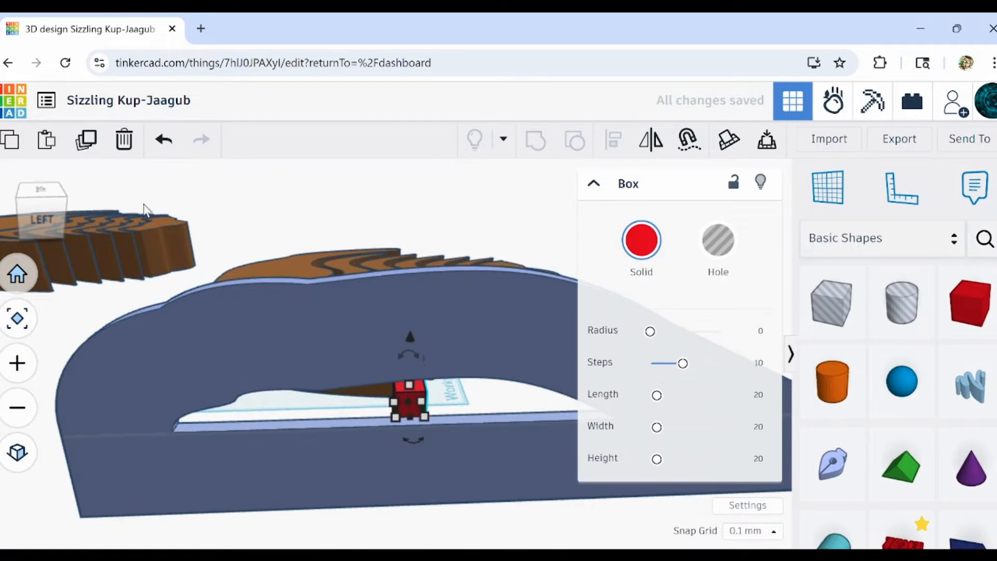
pyautogui.click(125, 144)
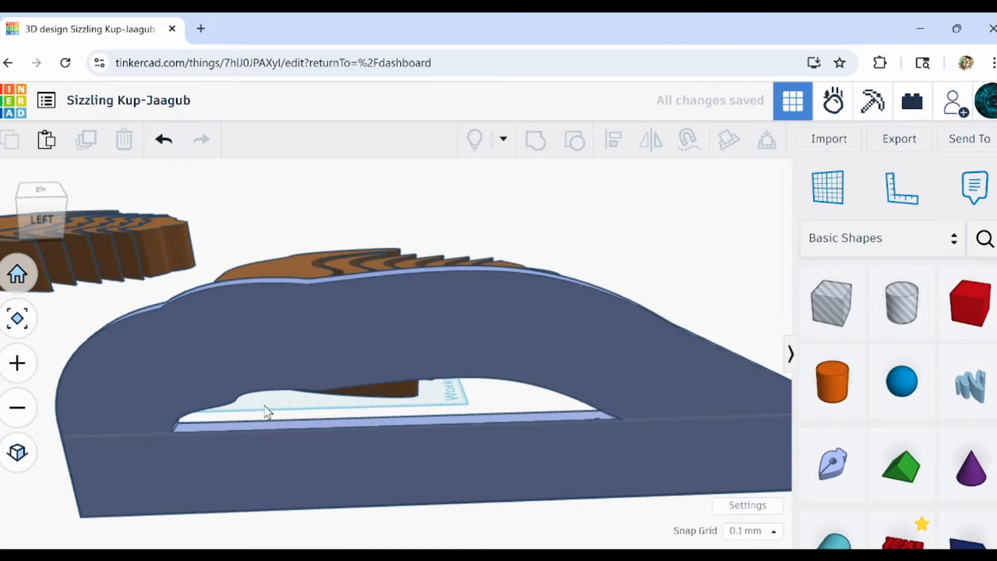
pyautogui.moveTo(266, 410)
pyautogui.mouseDown(button='right')
pyautogui.moveTo(326, 454)
pyautogui.moveTo(400, 467)
pyautogui.moveTo(418, 443)
pyautogui.moveTo(498, 489)
pyautogui.moveTo(606, 278)
pyautogui.mouseUp(button='right')
pyautogui.click(416, 347)
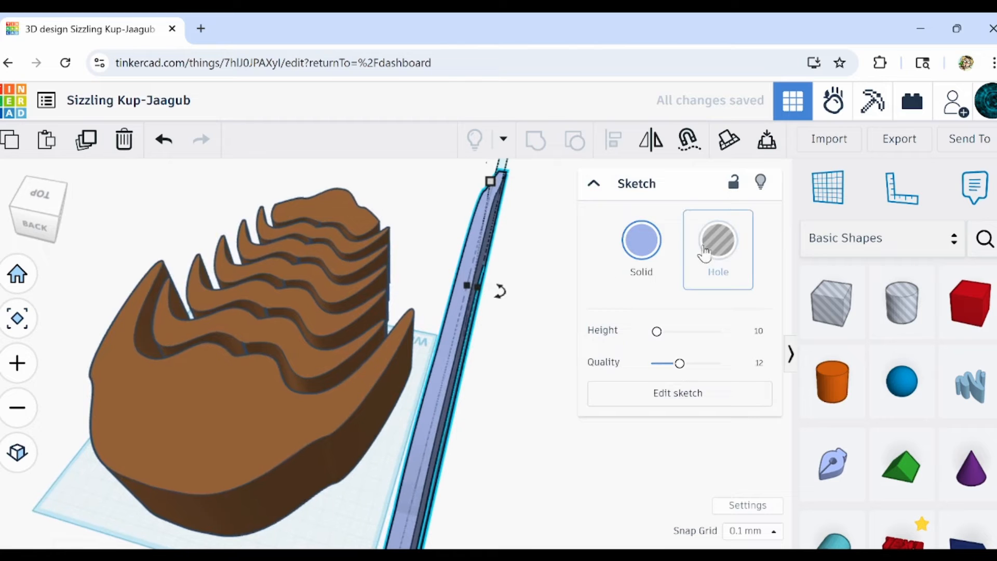
pyautogui.click(723, 254)
# Stretch the hole profile sideways until it spans the full width of the brown body.
pyautogui.moveTo(521, 466)
pyautogui.mouseDown(button='right')
pyautogui.moveTo(148, 478)
pyautogui.moveTo(345, 472)
pyautogui.moveTo(306, 453)
pyautogui.mouseUp(button='right')
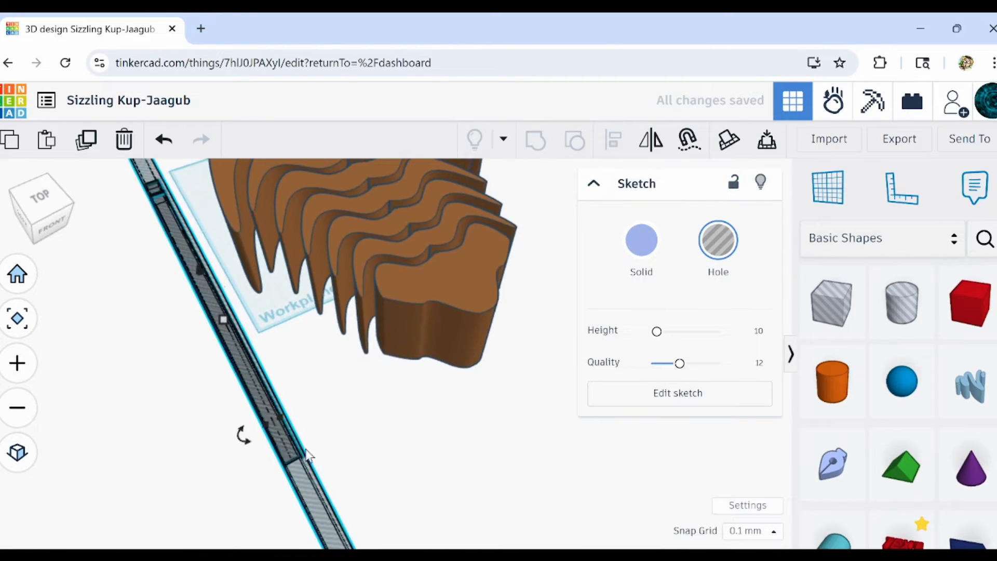
pyautogui.moveTo(281, 414); pyautogui.dragTo(588, 224)
pyautogui.moveTo(282, 403); pyautogui.dragTo(447, 368, button='right')
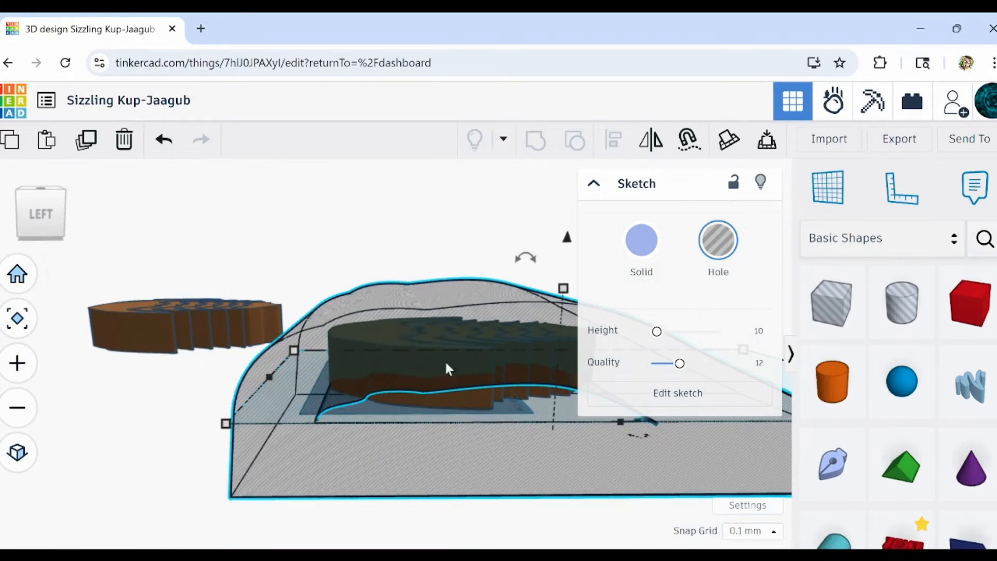
# Group the hole profile with the brown body parts to cut the arched side contour.
pyautogui.moveTo(343, 269); pyautogui.dragTo(574, 494)
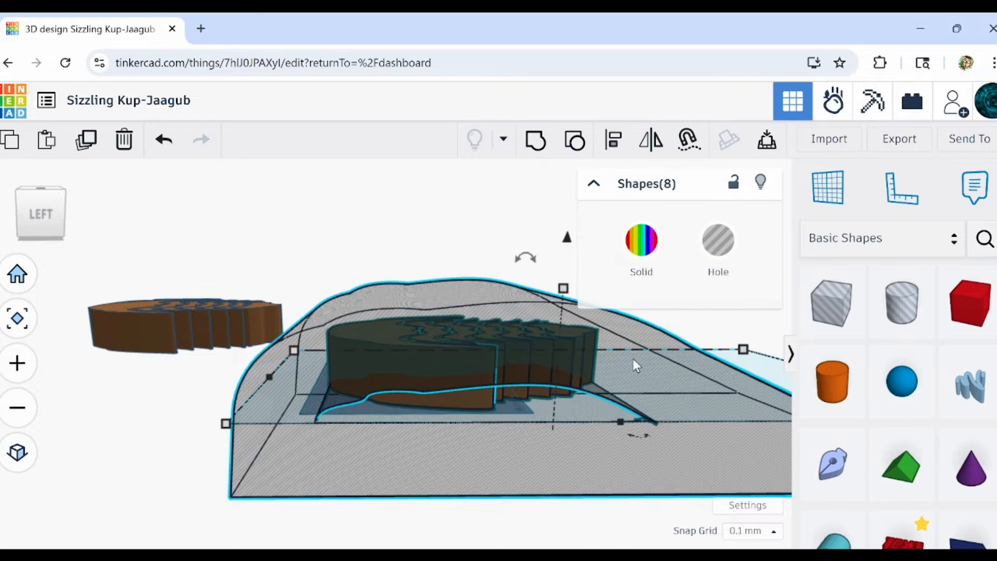
pyautogui.moveTo(581, 196); pyautogui.dragTo(511, 131, button='right')
pyautogui.click(544, 152)
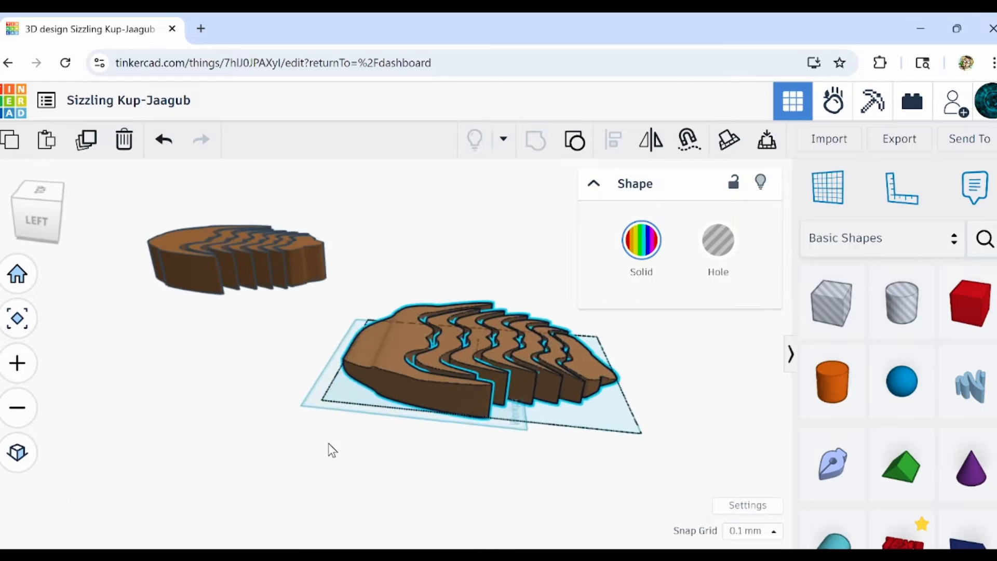
# Place a red box in front of the body's head and centre it on the body's width.
pyautogui.moveTo(332, 449); pyautogui.dragTo(523, 469, button='right')
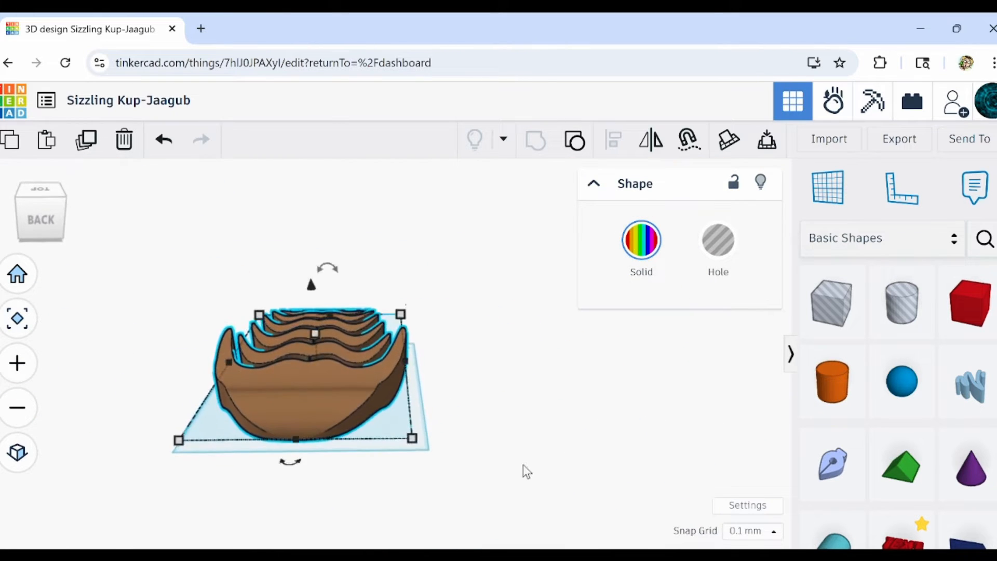
pyautogui.moveTo(963, 319); pyautogui.dragTo(353, 427)
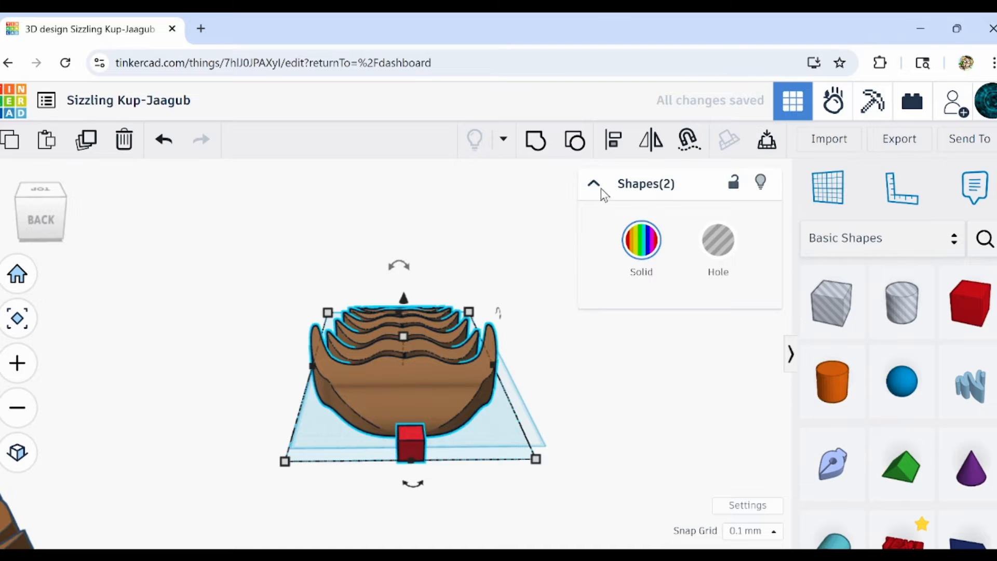
pyautogui.click(615, 141)
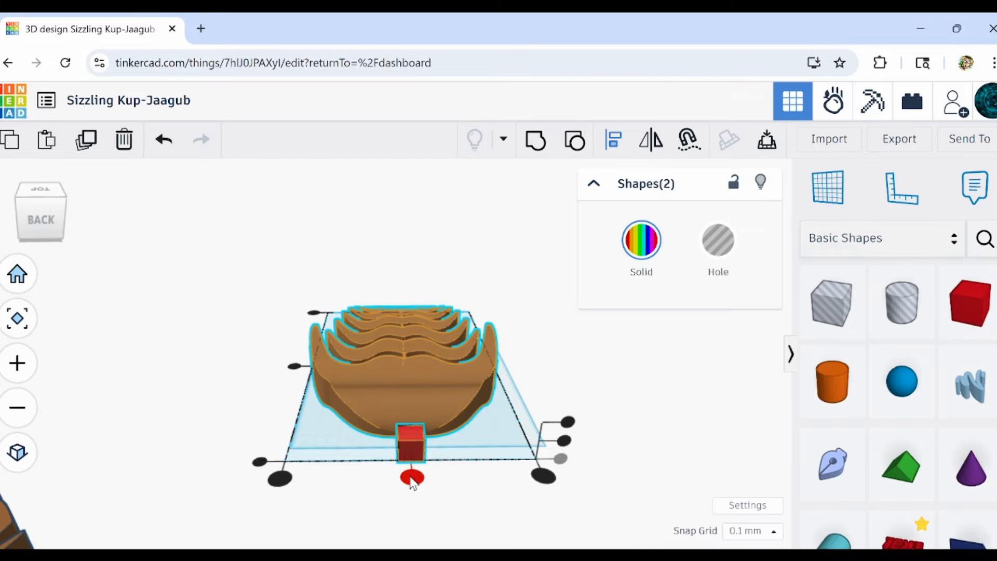
pyautogui.click(412, 479)
pyautogui.click(682, 426)
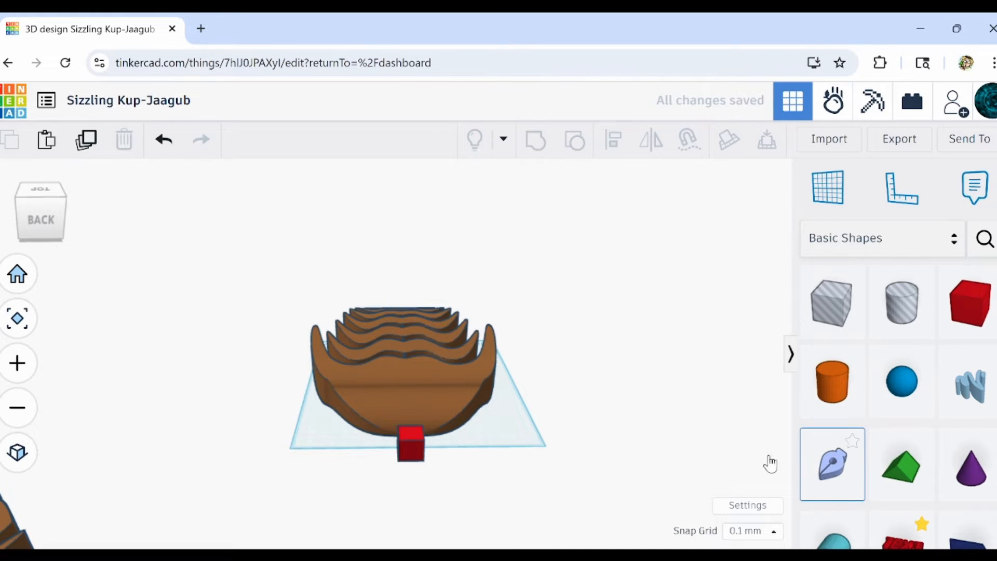
# Start a sketch on the red box's front face and draw a triangle from the body's lower corners to its top centre.
pyautogui.moveTo(769, 457); pyautogui.dragTo(410, 450)
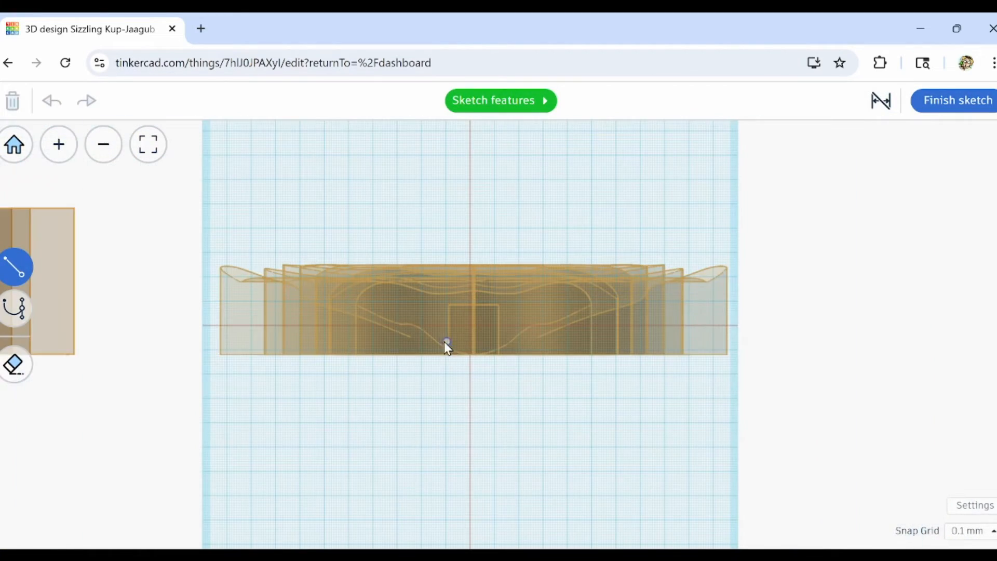
pyautogui.scroll(5, 242, 429)
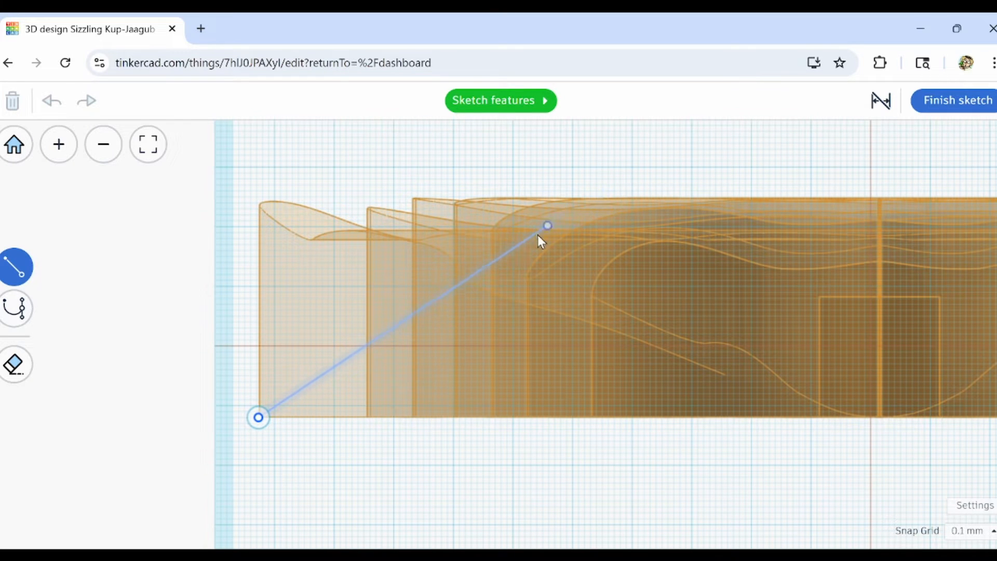
pyautogui.scroll(1, 540, 231)
pyautogui.moveTo(921, 197); pyautogui.dragTo(649, 247, button='middle')
pyautogui.click(648, 246)
pyautogui.scroll(-4, 650, 248)
pyautogui.click(622, 318)
pyautogui.click(248, 318)
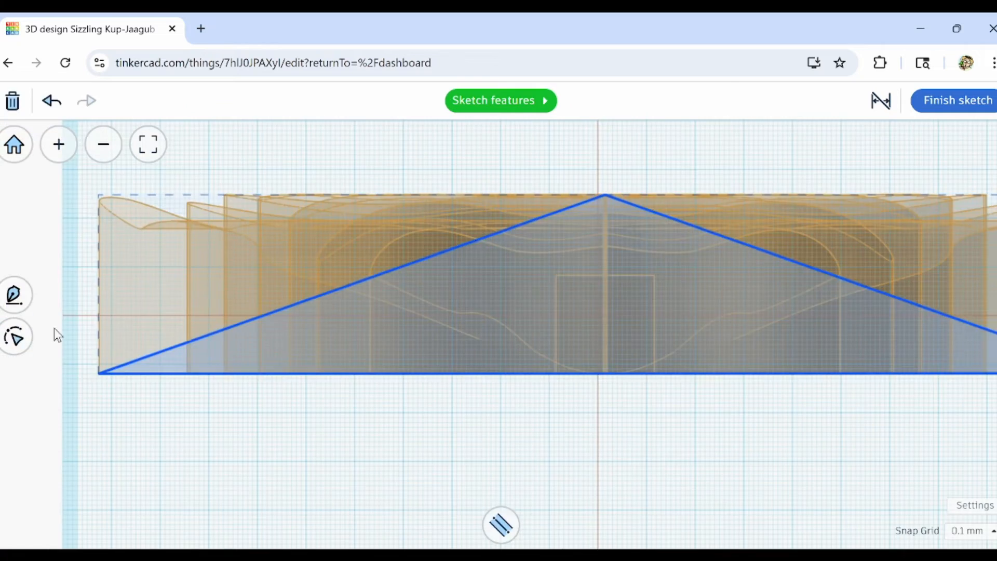
# Add one point to each sloping side of the triangle, symmetrically near the peak.
pyautogui.click(14, 336)
pyautogui.click(14, 365)
pyautogui.scroll(7, 676, 213)
pyautogui.click(779, 288)
pyautogui.scroll(-7, 530, 306)
# Shape both shoulder points with curve handles to form a central hump with arched flanks on either side.
pyautogui.click(14, 323)
pyautogui.click(397, 302)
pyautogui.moveTo(452, 285); pyautogui.dragTo(434, 268)
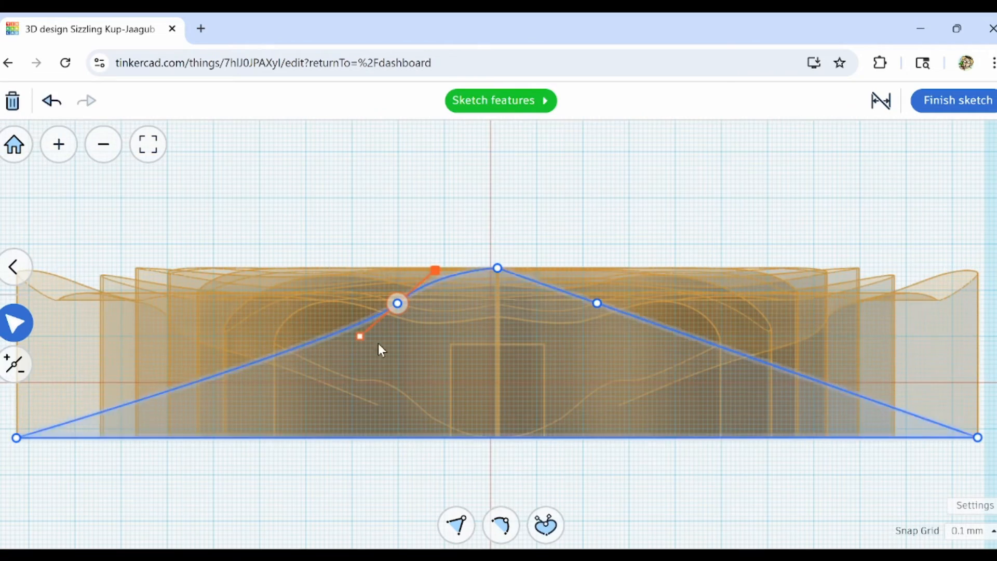
pyautogui.moveTo(360, 336); pyautogui.dragTo(171, 318)
pyautogui.click(598, 303)
pyautogui.moveTo(538, 282); pyautogui.dragTo(578, 270)
pyautogui.moveTo(649, 321); pyautogui.dragTo(821, 311)
# Refine the left shoulder point's handles, widening the hump's curve and lowering the flank handle slightly.
pyautogui.click(397, 302)
pyautogui.click(597, 303)
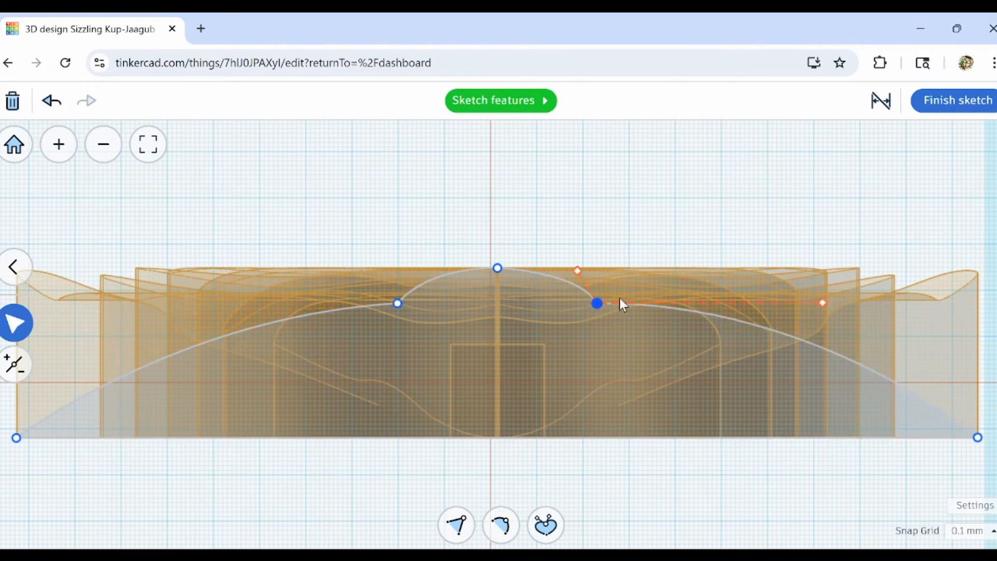
pyautogui.click(397, 303)
pyautogui.scroll(7, 162, 312)
pyautogui.scroll(-7, 204, 310)
pyautogui.click(640, 302)
pyautogui.scroll(7, 704, 343)
pyautogui.scroll(-7, 703, 342)
pyautogui.click(263, 345)
pyautogui.scroll(2, 697, 397)
pyautogui.click(544, 412)
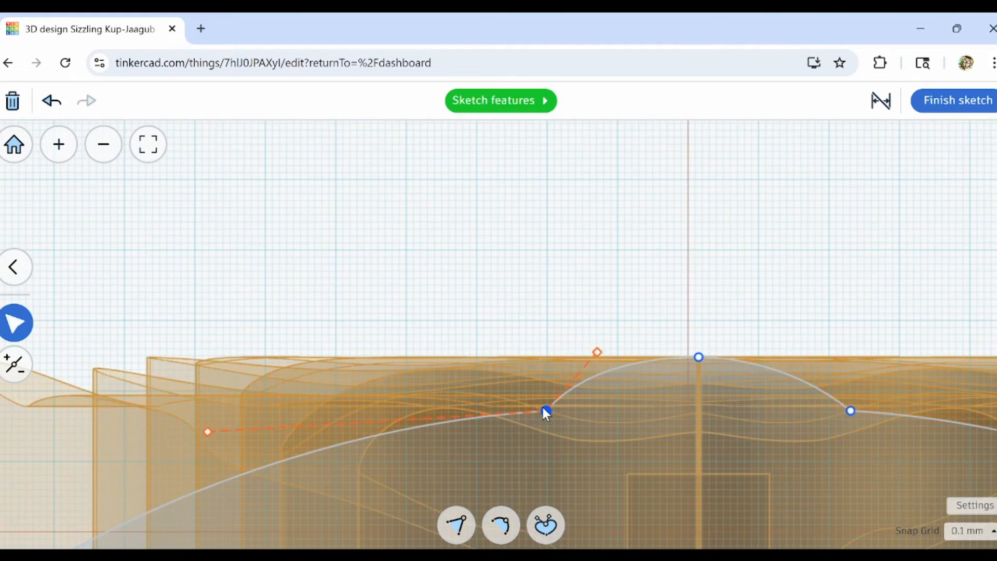
# Match the right shoulder point's handles to the left ones and close point editing on the cross-section profile.
pyautogui.click(850, 410)
pyautogui.moveTo(666, 393); pyautogui.dragTo(605, 362, button='middle')
pyautogui.moveTo(669, 284); pyautogui.dragTo(696, 286)
pyautogui.click(345, 363)
pyautogui.click(766, 364)
pyautogui.scroll(-7, 652, 471)
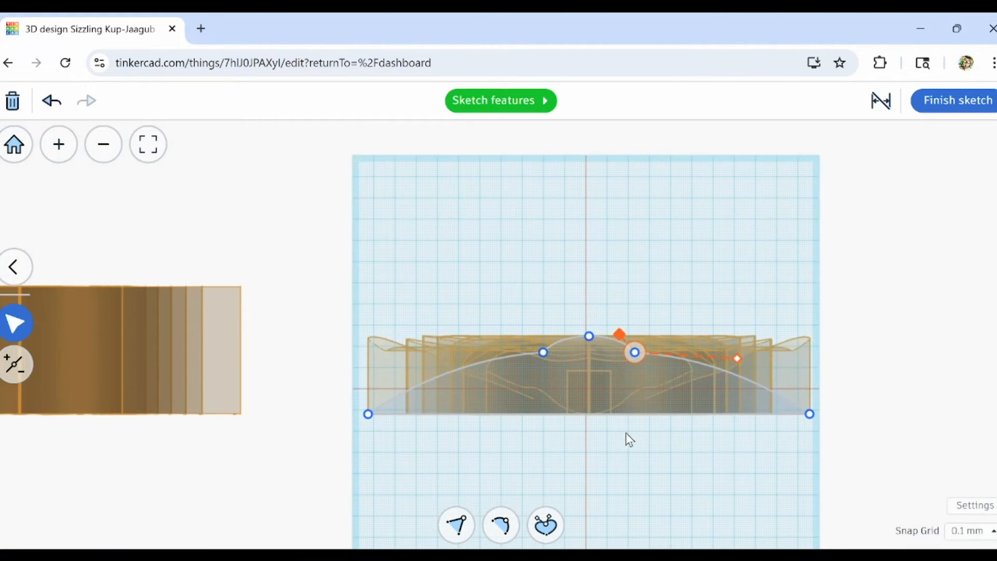
pyautogui.scroll(6, 618, 440)
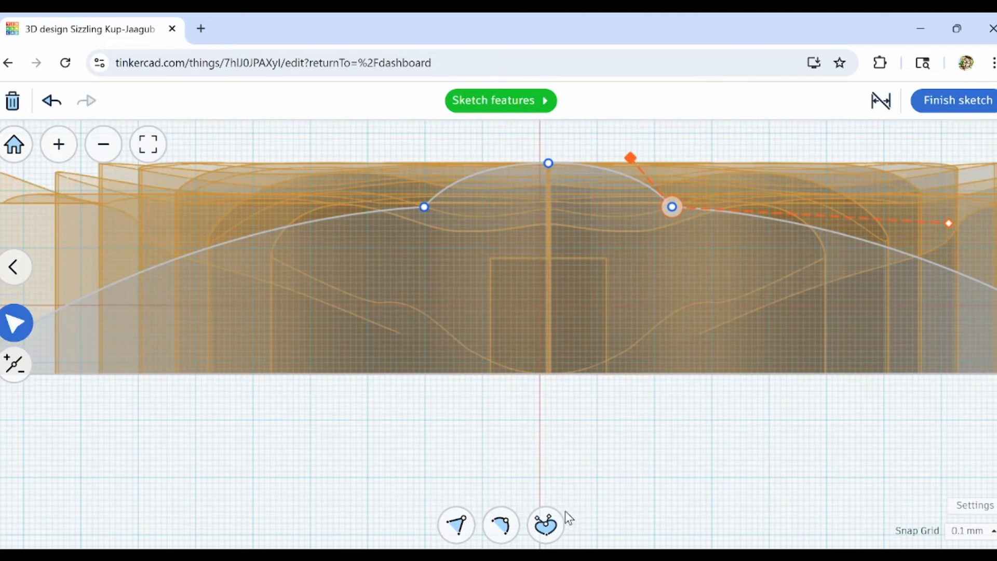
pyautogui.scroll(-3, 541, 457)
pyautogui.click(542, 459)
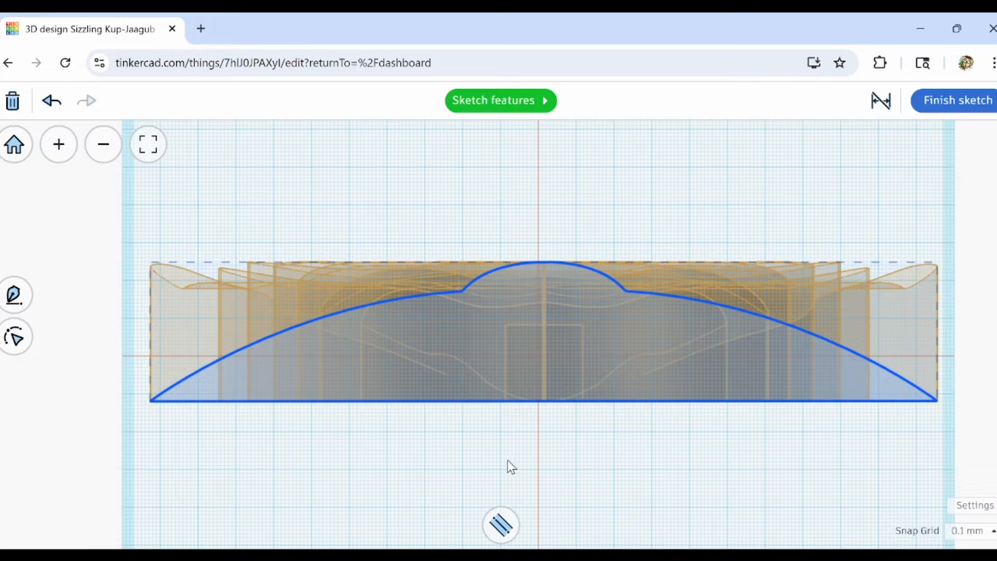
# Convert the cross-section profile to an outside-aligned outline 36.0 wide and finish the sketch.
pyautogui.click(510, 526)
pyautogui.click(394, 475)
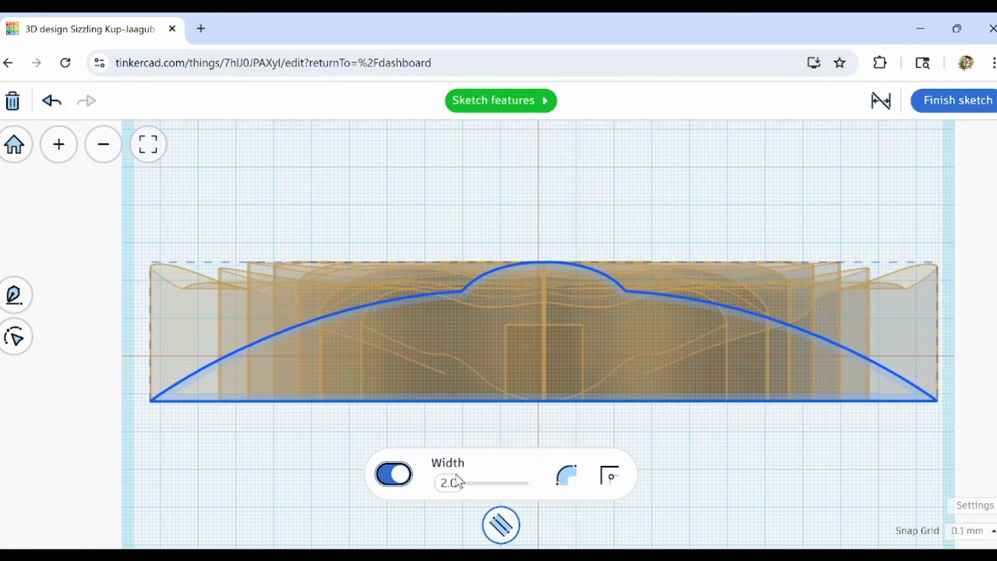
pyautogui.click(569, 477)
pyautogui.click(583, 387)
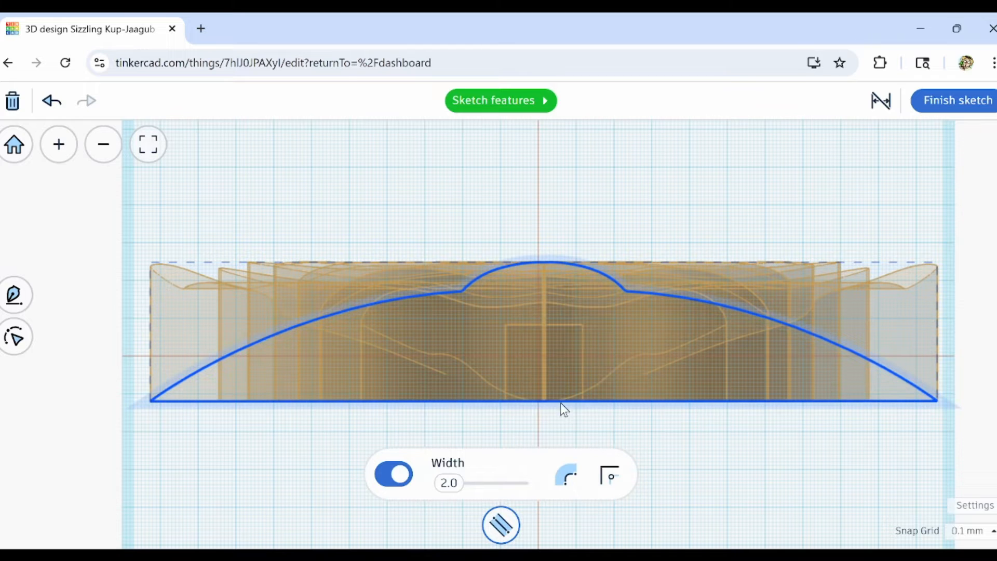
pyautogui.moveTo(450, 494); pyautogui.dragTo(500, 492)
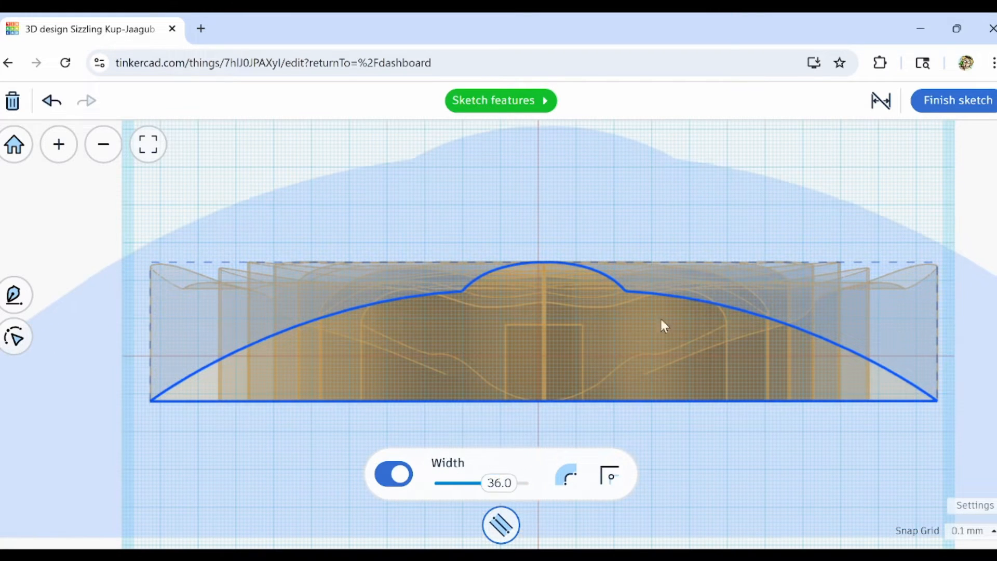
pyautogui.click(954, 100)
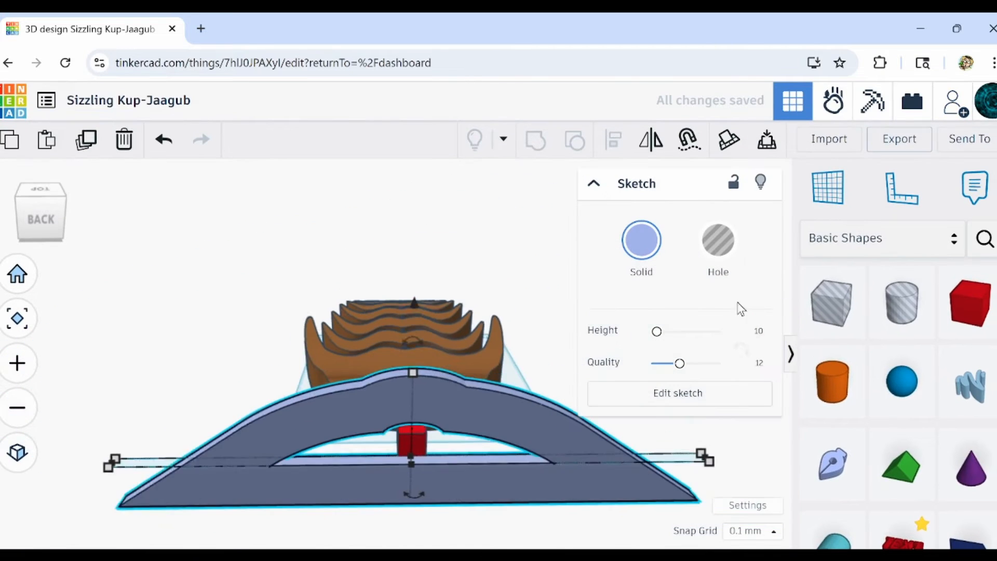
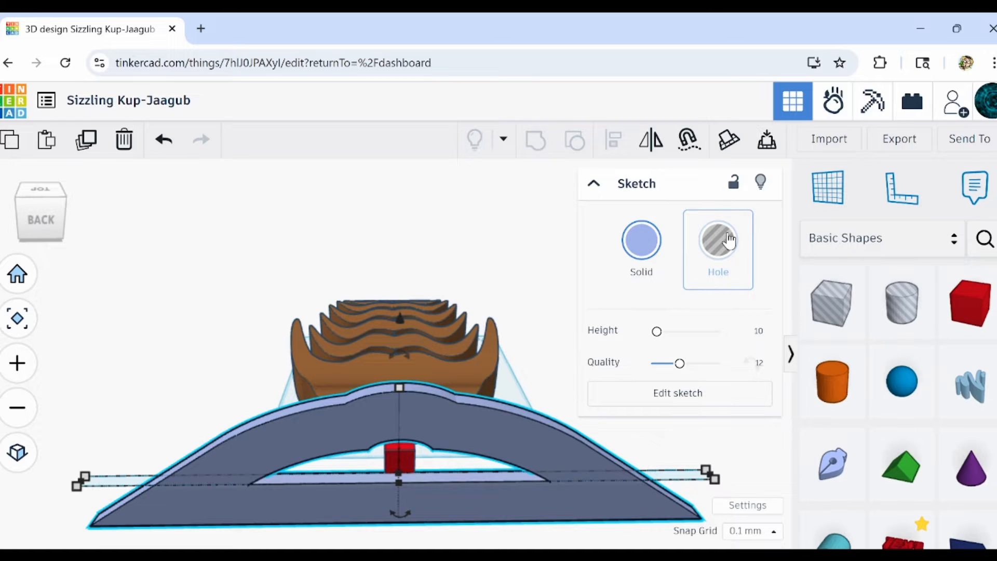
# Make the cross-section sketch a hole and stretch it over the full length of the brown body.
pyautogui.click(730, 240)
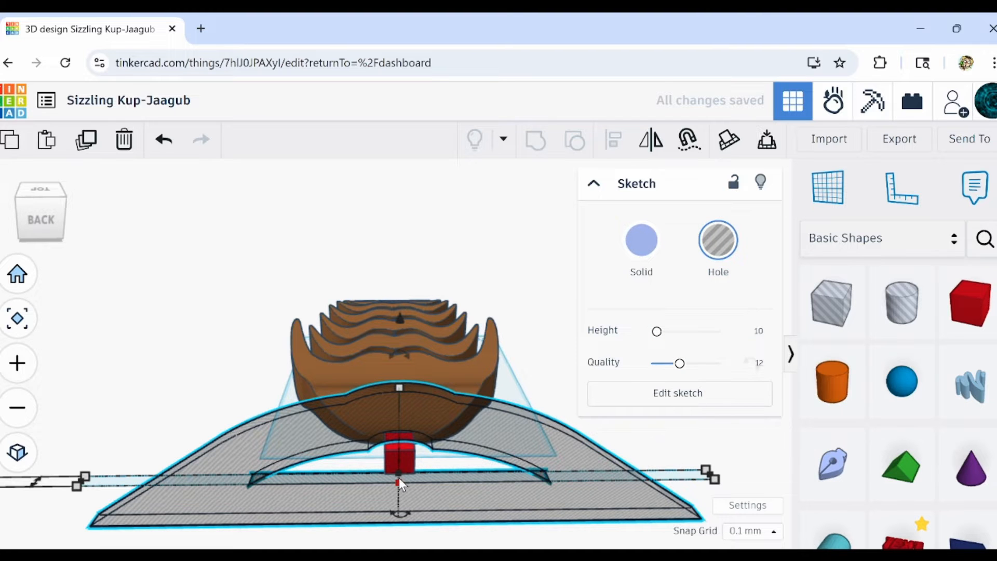
pyautogui.moveTo(400, 484); pyautogui.dragTo(508, 439, button='right')
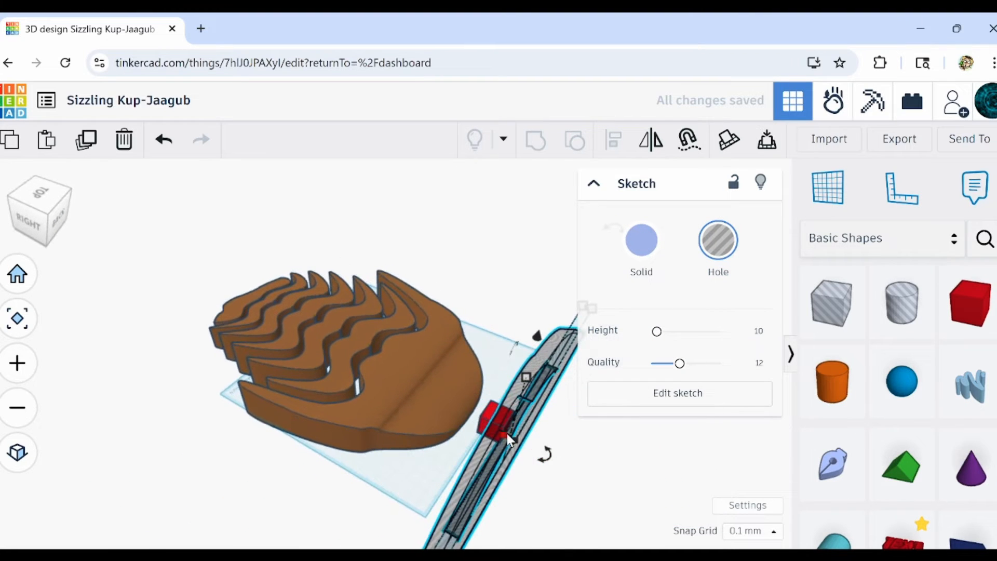
pyautogui.moveTo(506, 431); pyautogui.dragTo(193, 293)
pyautogui.moveTo(269, 370); pyautogui.dragTo(343, 413, button='right')
pyautogui.scroll(-3, 344, 419)
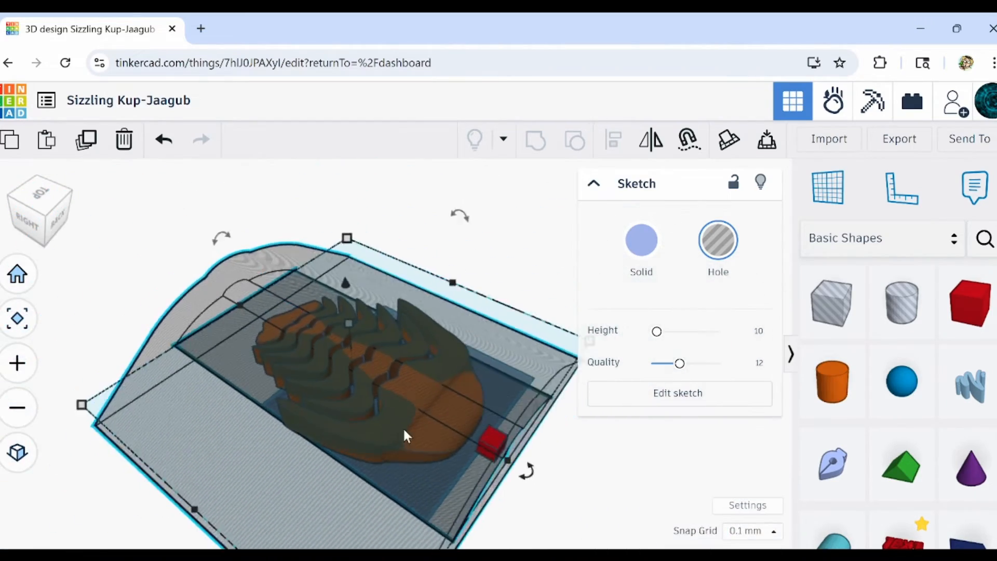
pyautogui.moveTo(592, 486); pyautogui.dragTo(610, 459, button='right')
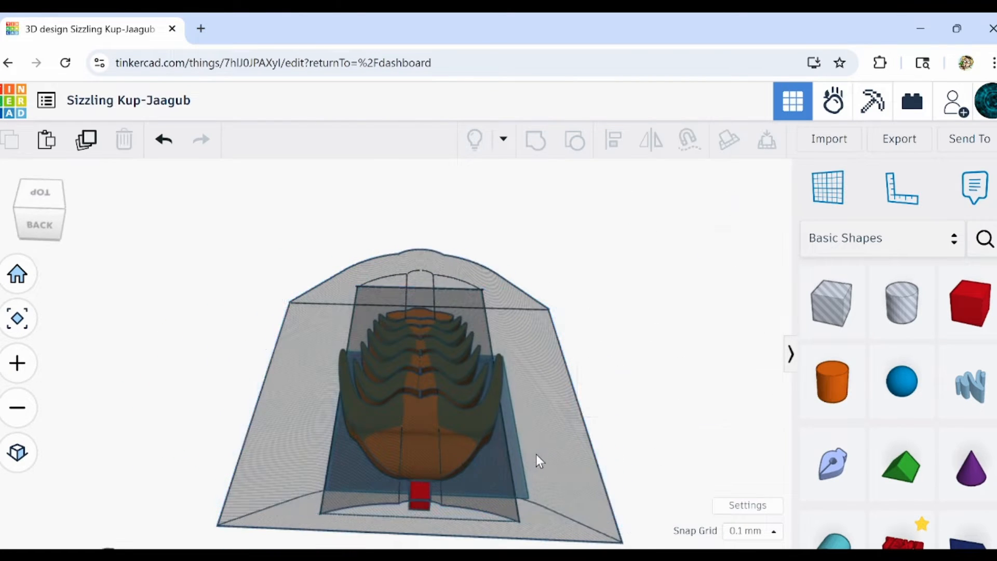
# Duplicate the hole cutter, set the snap grid to 1.0 mm and shift the copy clear beyond the body's tail.
pyautogui.click(83, 141)
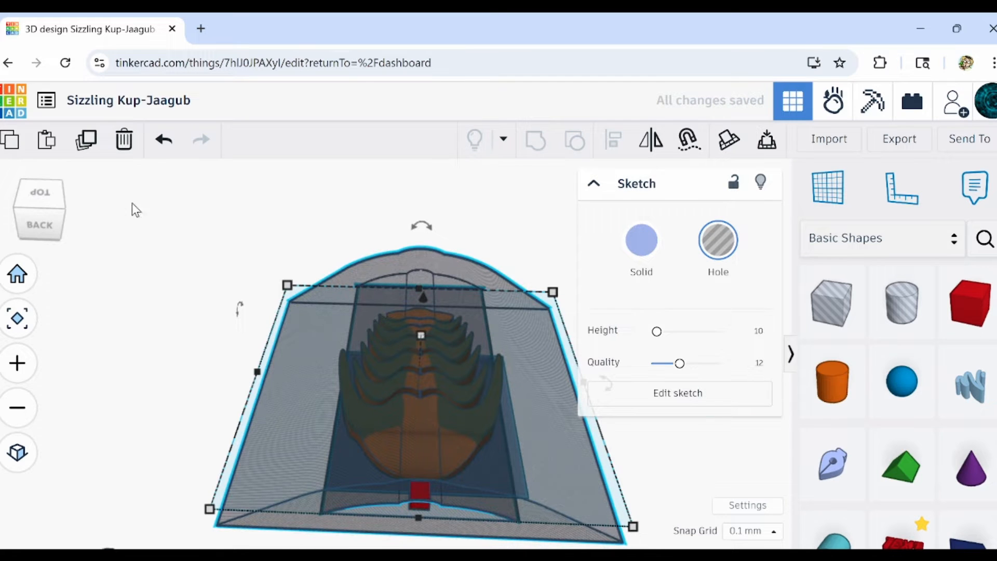
pyautogui.click(158, 141)
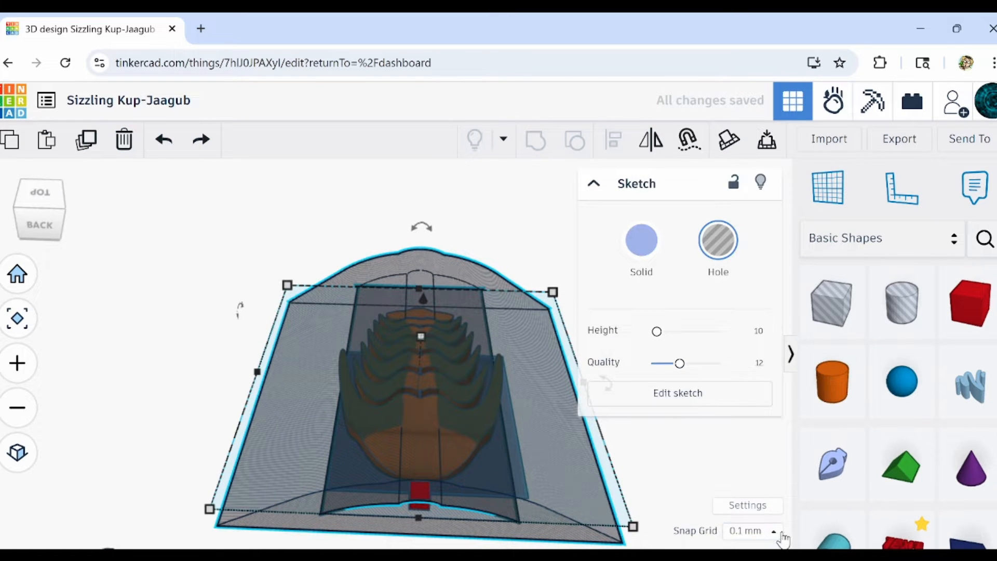
pyautogui.click(752, 443)
pyautogui.press('Up')
pyautogui.press('Up')
pyautogui.press('Up')
pyautogui.press('Up')
pyautogui.press('Up')
pyautogui.press('Up')
pyautogui.press('Up')
pyautogui.press('Up')
pyautogui.press('Up')
pyautogui.press('Up')
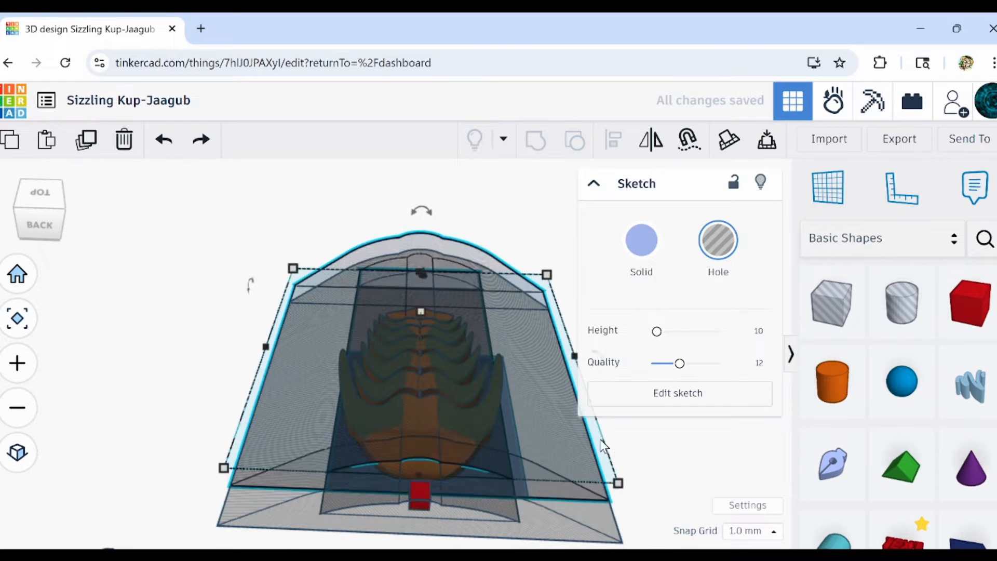
pyautogui.press('Up')
pyautogui.press('Up')
pyautogui.press('Up')
pyautogui.press('Up')
pyautogui.press('Up')
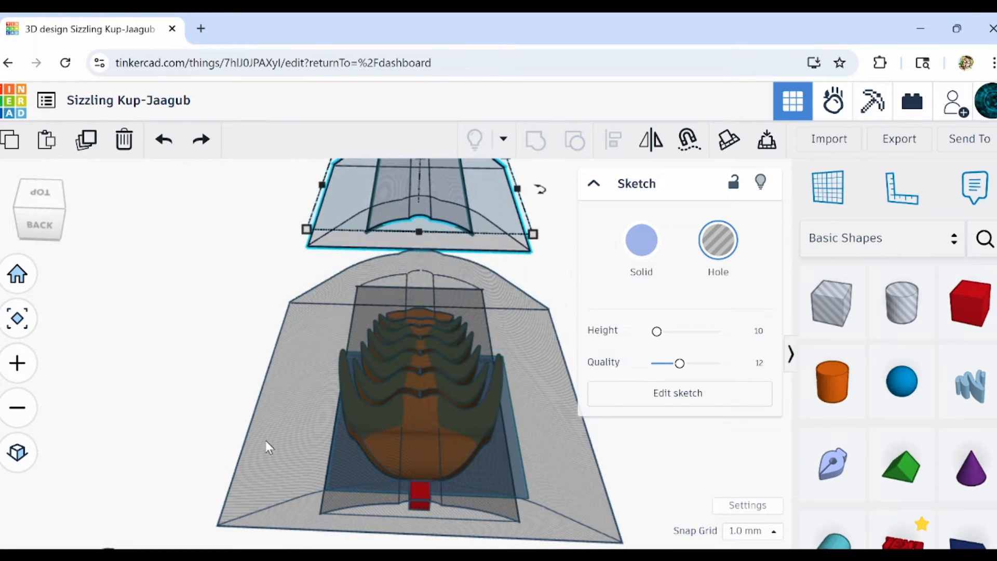
# Group the brown body with the hole cutter around it to carve the arched cross-section.
pyautogui.moveTo(555, 455); pyautogui.dragTo(555, 455)
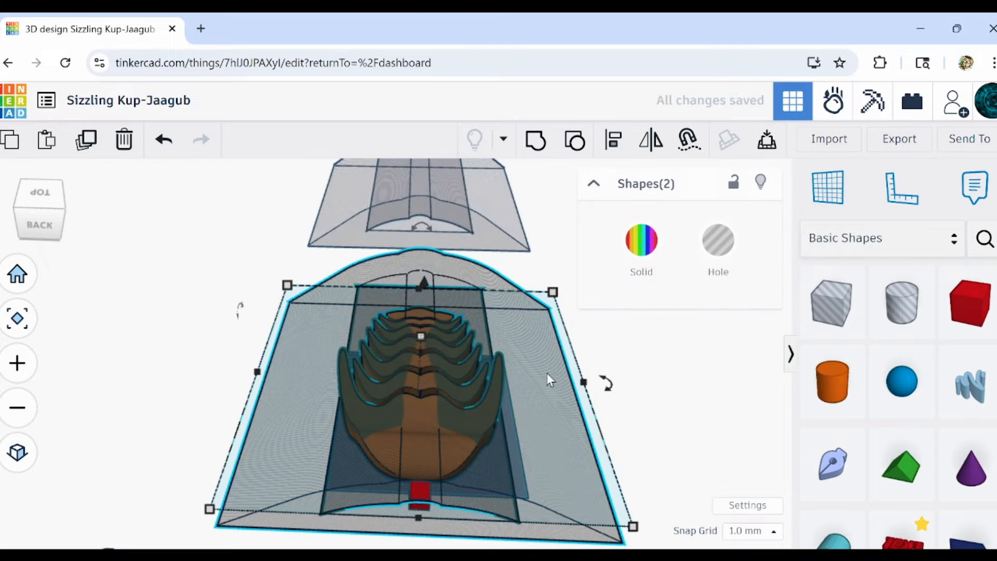
pyautogui.click(531, 146)
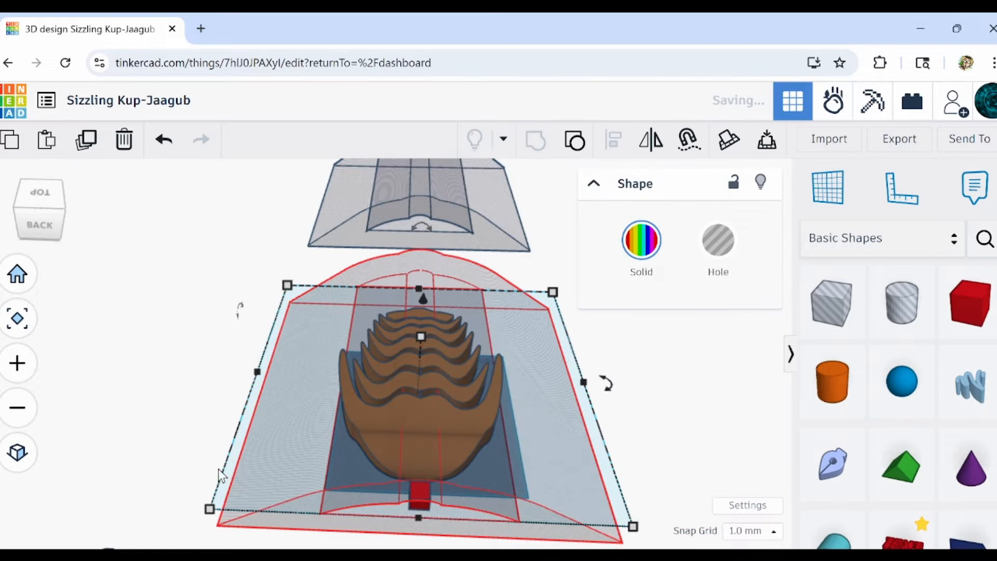
# Examine the carved head and segments from the back, low side and top.
pyautogui.moveTo(385, 485); pyautogui.dragTo(364, 447, button='right')
pyautogui.scroll(1, 323, 461)
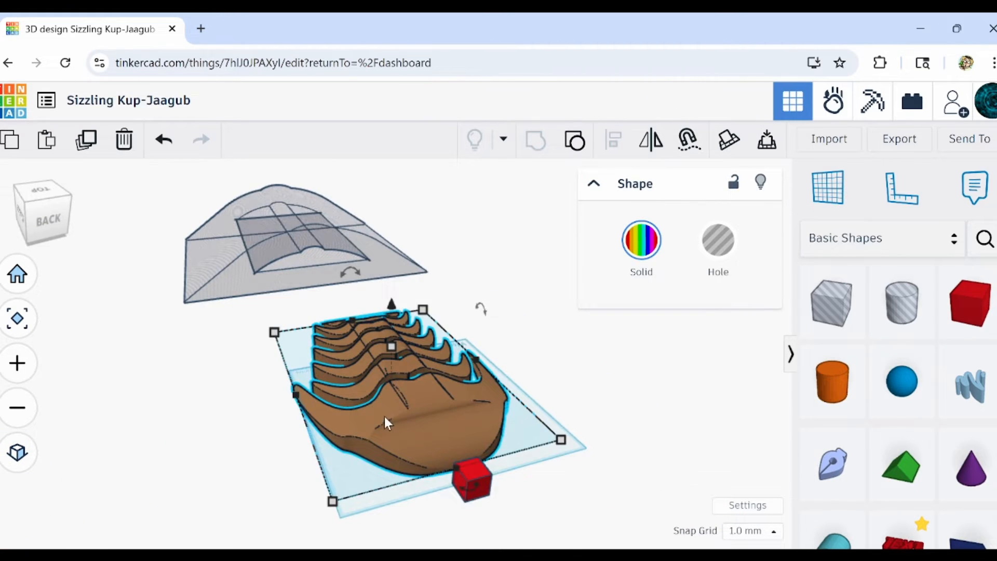
pyautogui.moveTo(385, 417); pyautogui.dragTo(277, 475, button='right')
pyautogui.scroll(3, 341, 470)
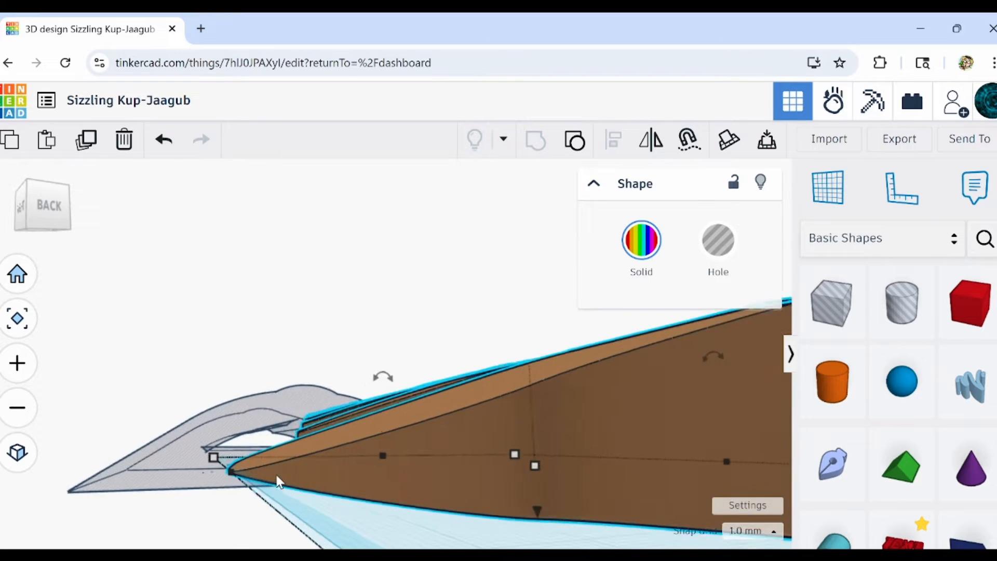
pyautogui.scroll(-3, 277, 475)
pyautogui.moveTo(572, 440); pyautogui.dragTo(464, 488, button='right')
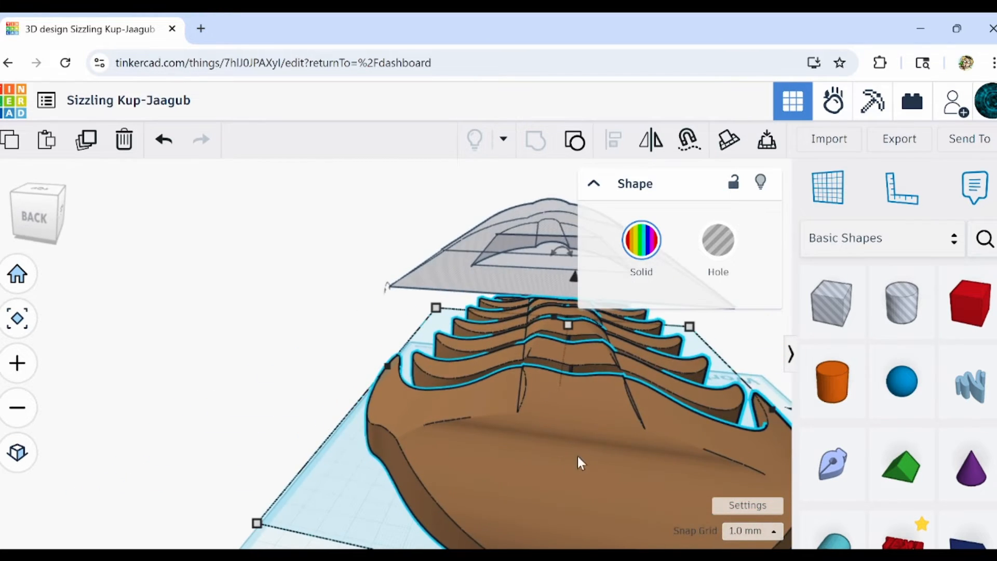
pyautogui.moveTo(580, 459); pyautogui.dragTo(428, 389, button='right')
pyautogui.scroll(-5, 500, 447)
pyautogui.scroll(4, 491, 395)
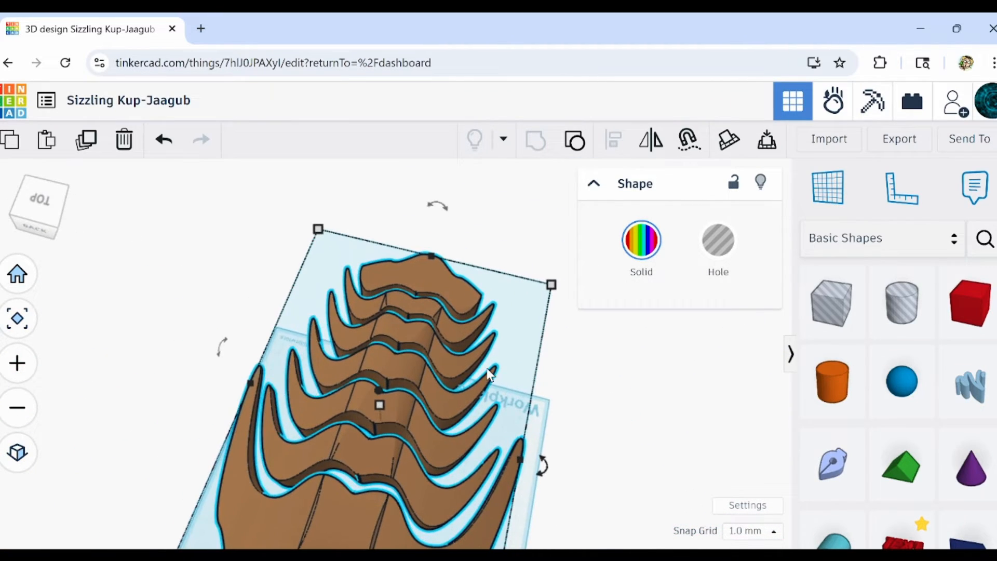
# Move the spare hole cutter back along the workplane until it covers the brown body.
pyautogui.moveTo(478, 339); pyautogui.dragTo(384, 448, button='middle')
pyautogui.moveTo(472, 197); pyautogui.dragTo(307, 461, button='middle')
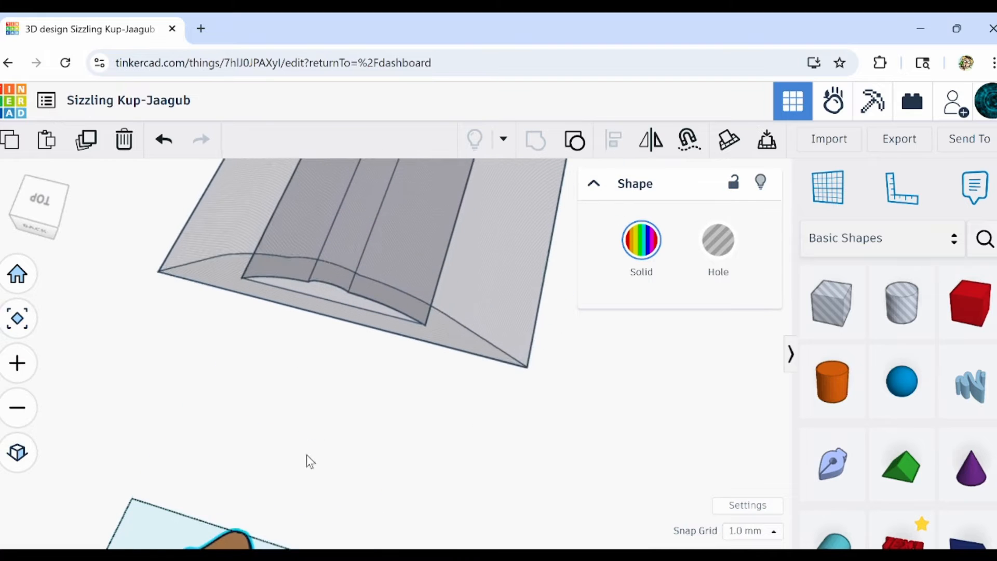
pyautogui.moveTo(418, 241); pyautogui.dragTo(345, 484)
pyautogui.scroll(-4, 360, 398)
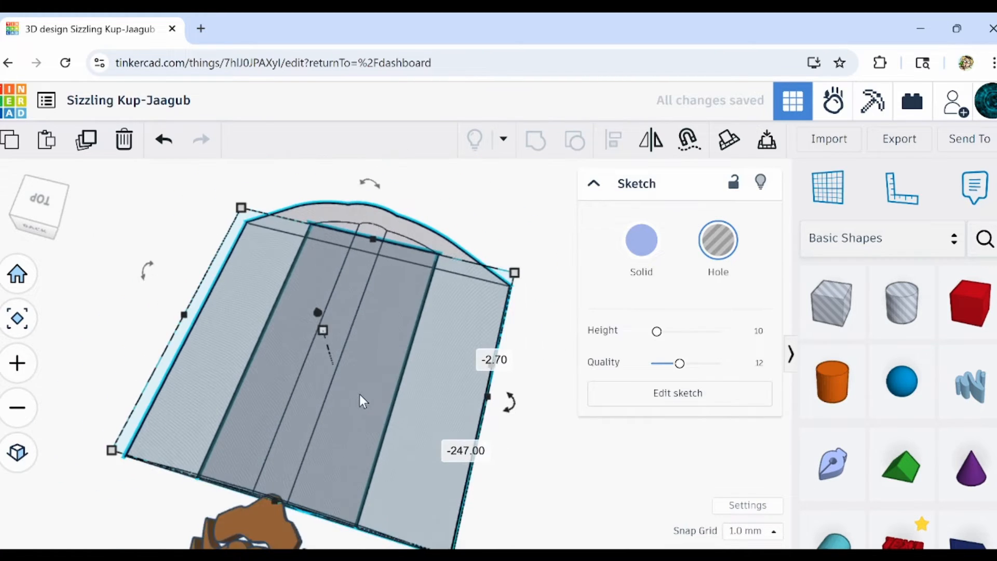
pyautogui.moveTo(360, 397); pyautogui.dragTo(351, 257, button='middle')
pyautogui.moveTo(422, 418)
pyautogui.mouseDown(button='right')
pyautogui.moveTo(474, 391)
pyautogui.moveTo(481, 357)
pyautogui.moveTo(496, 369)
pyautogui.moveTo(426, 225)
pyautogui.moveTo(425, 420)
pyautogui.moveTo(469, 427)
pyautogui.mouseUp(button='right')
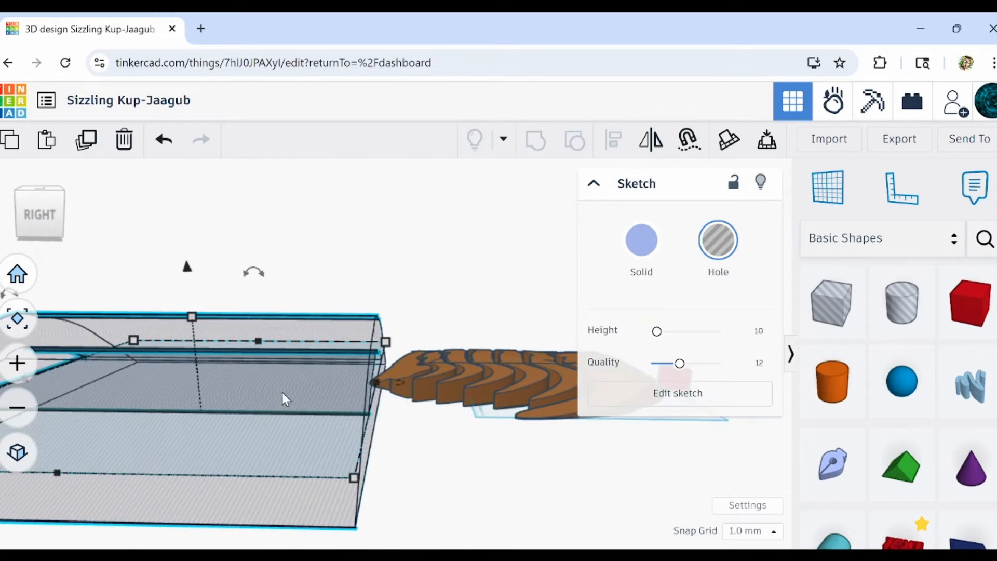
pyautogui.moveTo(205, 379); pyautogui.dragTo(542, 359)
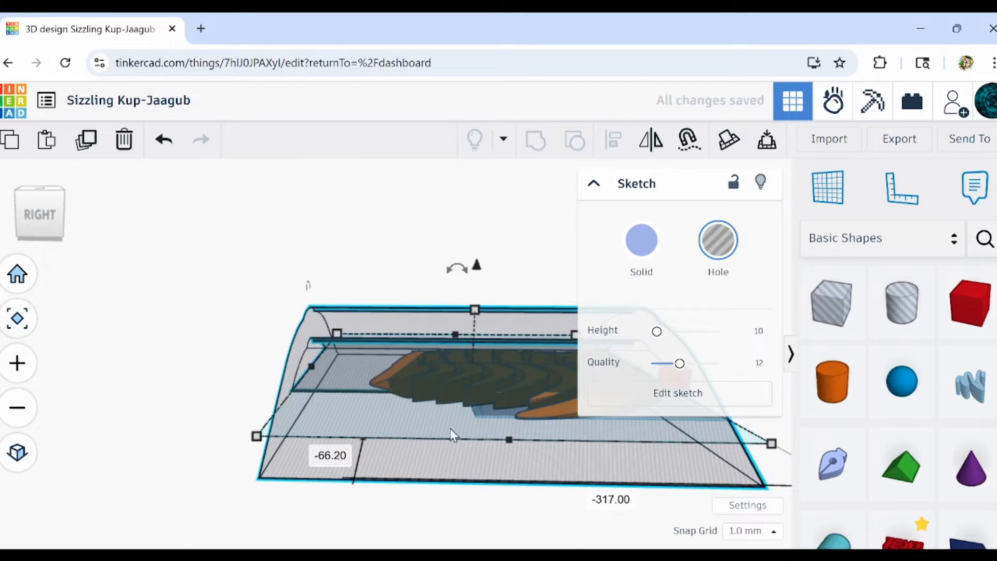
# Tilt the hole cutter by -5° lengthwise over the body and set the snap grid to 0.1 mm.
pyautogui.moveTo(451, 429); pyautogui.dragTo(256, 465, button='middle')
pyautogui.moveTo(330, 298)
pyautogui.mouseDown()
pyautogui.moveTo(350, 226)
pyautogui.moveTo(339, 176)
pyautogui.moveTo(305, 161)
pyautogui.mouseUp()
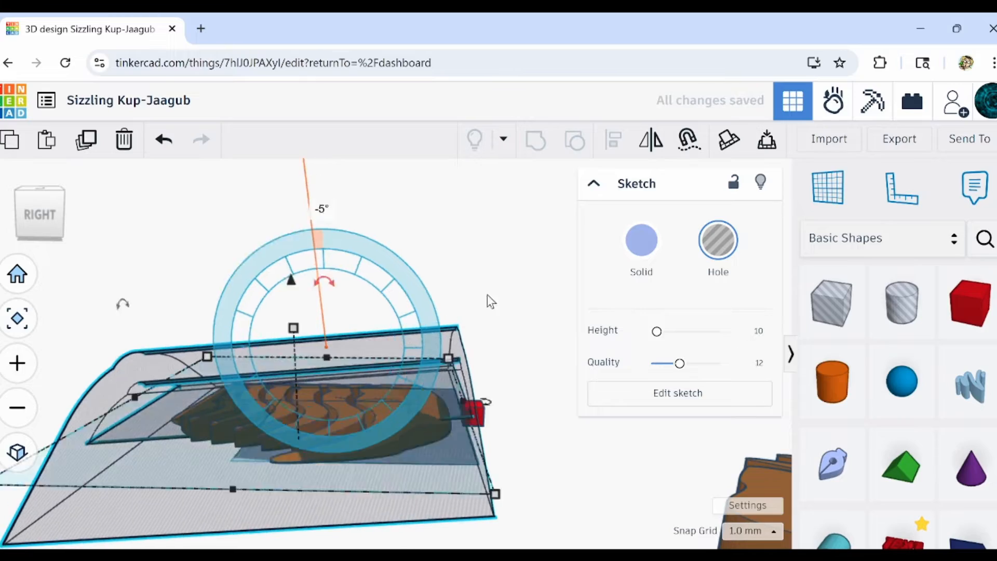
pyautogui.moveTo(487, 295); pyautogui.dragTo(565, 350, button='right')
pyautogui.keyDown('shift'); pyautogui.click(565, 350); pyautogui.keyUp('shift')
pyautogui.click(565, 351)
pyautogui.scroll(3, 520, 374)
pyautogui.moveTo(519, 374)
pyautogui.mouseDown(button='right')
pyautogui.moveTo(476, 407)
pyautogui.moveTo(449, 343)
pyautogui.mouseUp(button='right')
pyautogui.click(450, 344)
pyautogui.scroll(4, 451, 348)
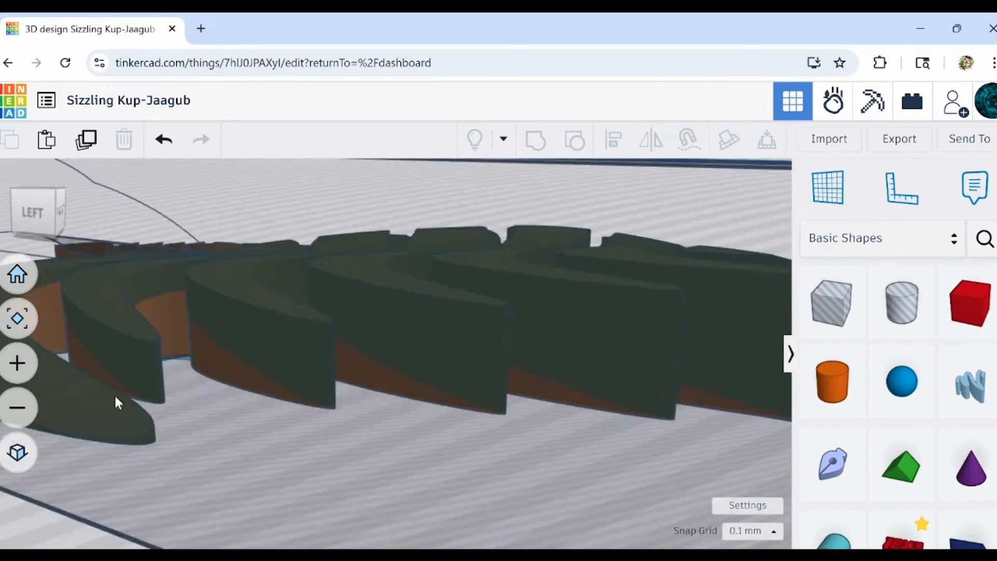
# Select the body together with the tilted hole cutter and group them to carve the sloping back.
pyautogui.click(116, 401)
pyautogui.moveTo(116, 400)
pyautogui.mouseDown(button='right')
pyautogui.moveTo(374, 458)
pyautogui.moveTo(394, 341)
pyautogui.moveTo(416, 312)
pyautogui.mouseUp(button='right')
pyautogui.scroll(-4, 393, 341)
pyautogui.moveTo(520, 483); pyautogui.dragTo(322, 250)
pyautogui.click(541, 156)
# Examine the tapered segments and the head of the newly carved body from above and behind.
pyautogui.moveTo(395, 332); pyautogui.dragTo(394, 402, button='right')
pyautogui.scroll(4, 425, 495)
pyautogui.moveTo(425, 496); pyautogui.dragTo(289, 411, button='right')
pyautogui.moveTo(540, 460); pyautogui.dragTo(451, 490, button='middle')
pyautogui.moveTo(451, 490); pyautogui.dragTo(524, 501, button='right')
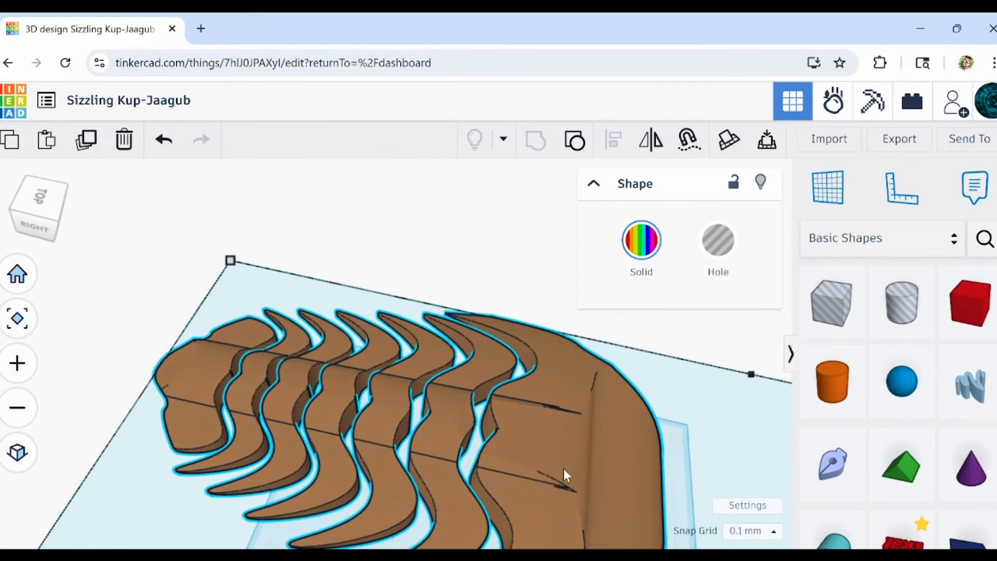
pyautogui.moveTo(563, 469); pyautogui.dragTo(344, 401, button='middle')
pyautogui.moveTo(453, 418); pyautogui.dragTo(410, 435, button='right')
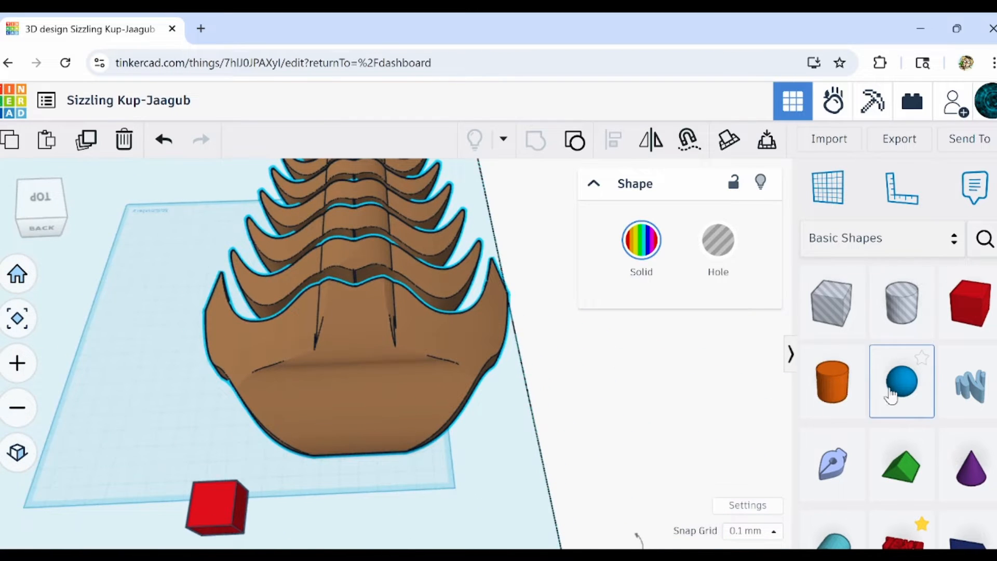
# Try a brown 64-step sphere about 120.63 by 60.60 over the front of the head, and delete it.
pyautogui.moveTo(891, 396); pyautogui.dragTo(361, 367)
pyautogui.moveTo(674, 331); pyautogui.dragTo(721, 331)
pyautogui.moveTo(439, 399); pyautogui.dragTo(497, 441)
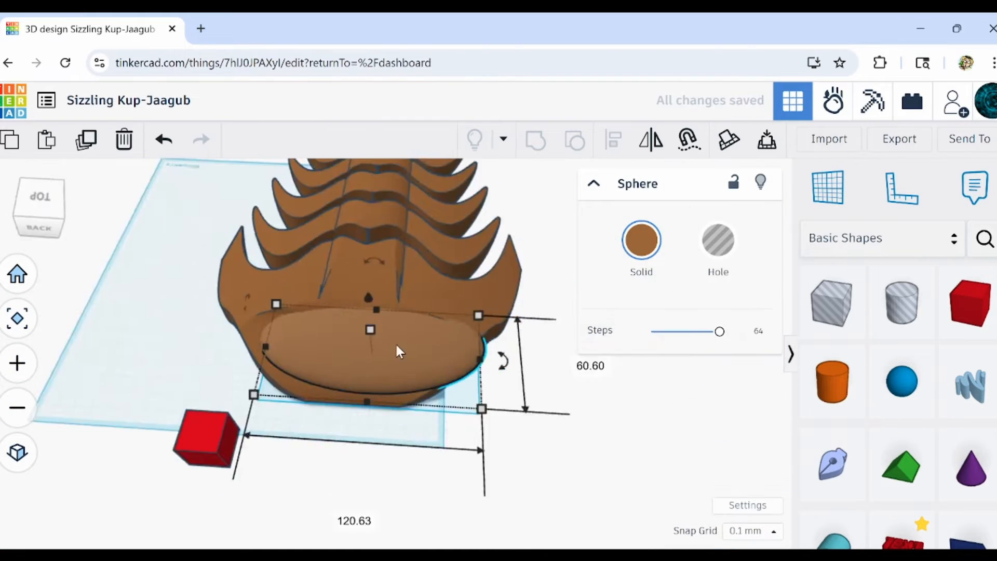
pyautogui.moveTo(396, 348); pyautogui.dragTo(563, 271, button='right')
pyautogui.press('Delete')
# Stretch the grouped body's height to about 39.10 and deselect it.
pyautogui.moveTo(624, 252); pyautogui.dragTo(636, 272)
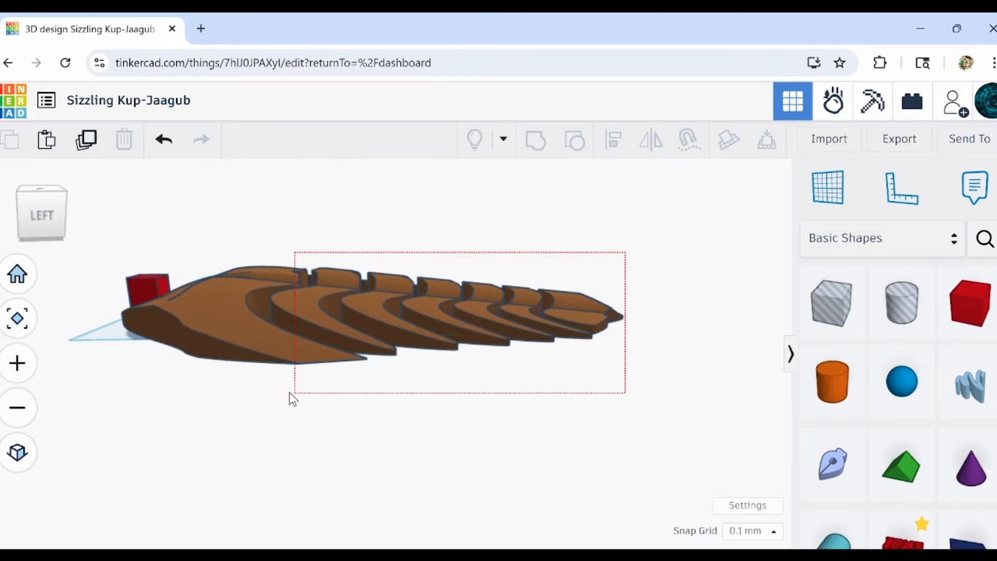
pyautogui.moveTo(290, 393); pyautogui.dragTo(289, 394)
pyautogui.moveTo(390, 268); pyautogui.dragTo(393, 256)
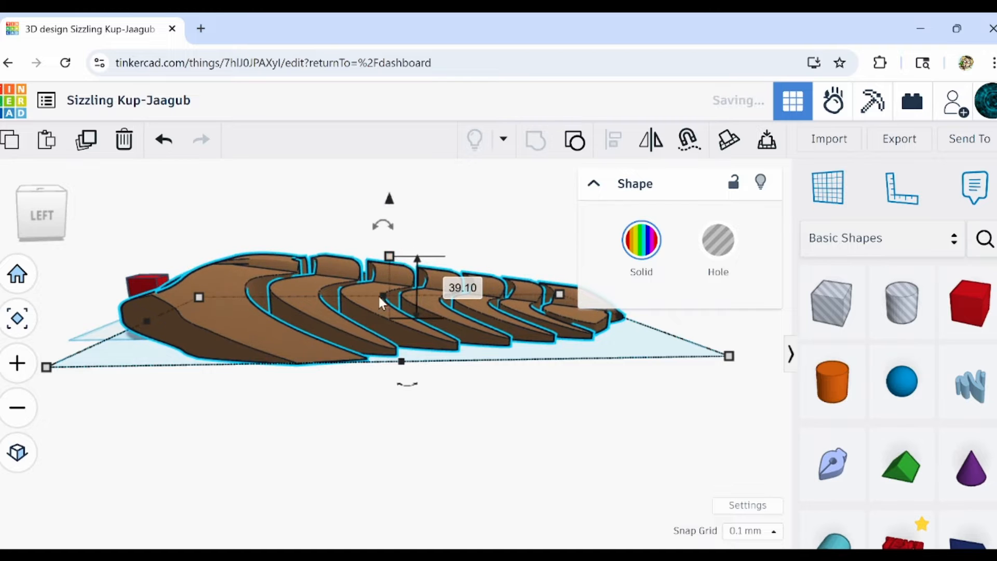
pyautogui.click(305, 459)
# Examine the body's side profile and the underside edge of the head from low angles.
pyautogui.moveTo(305, 459); pyautogui.dragTo(375, 443, button='right')
pyautogui.scroll(6, 209, 288)
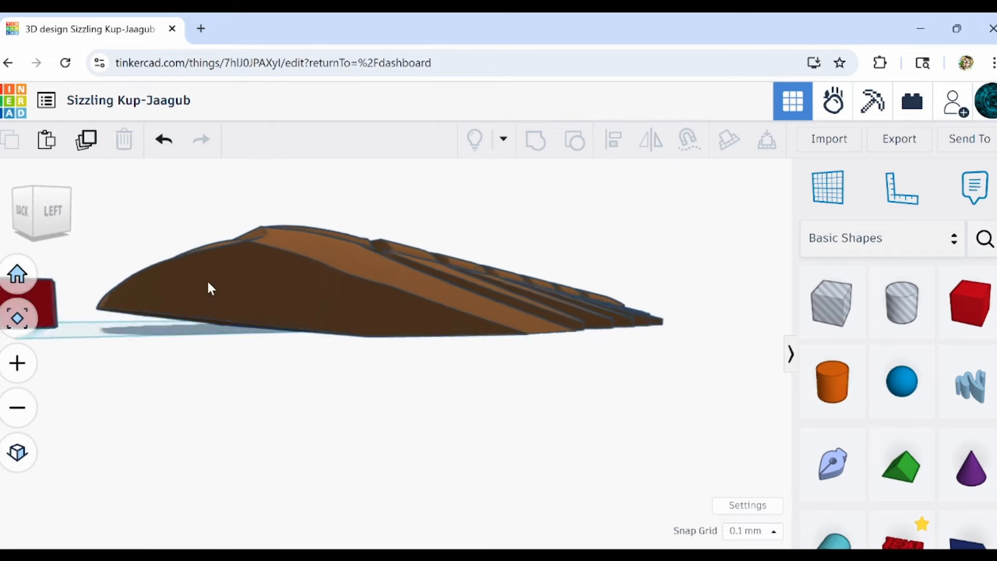
pyautogui.scroll(8, 211, 291)
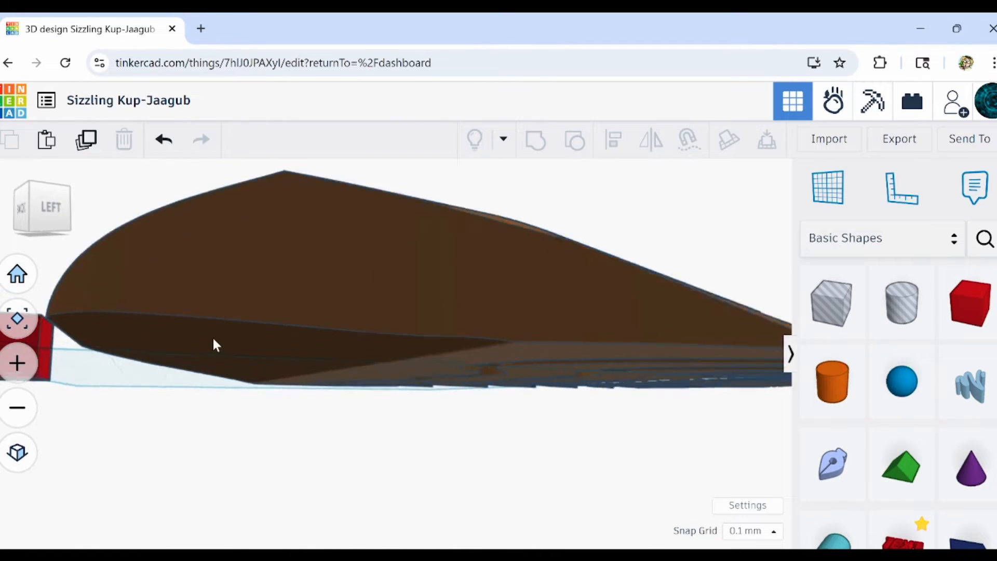
pyautogui.scroll(-10, 215, 355)
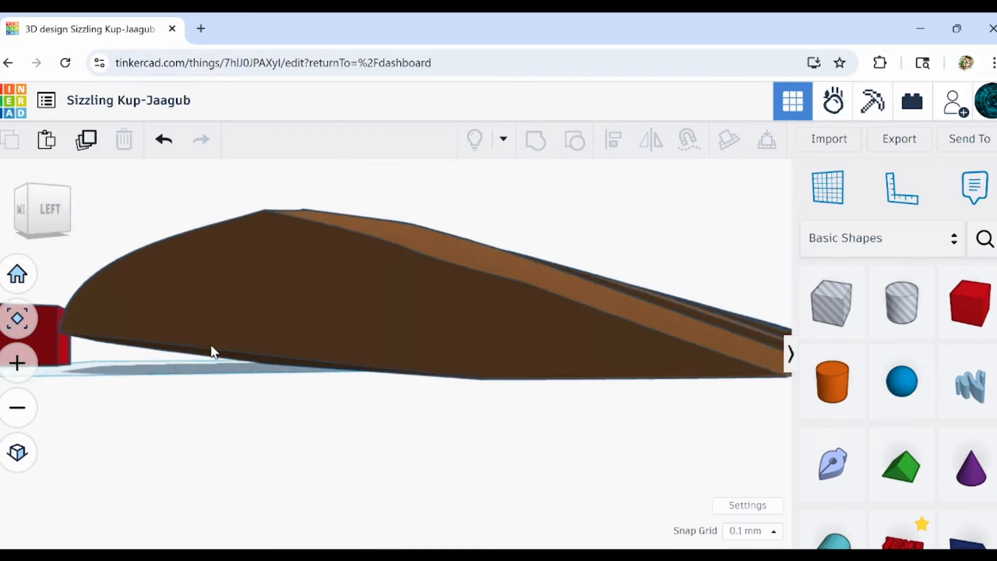
pyautogui.scroll(-5, 213, 333)
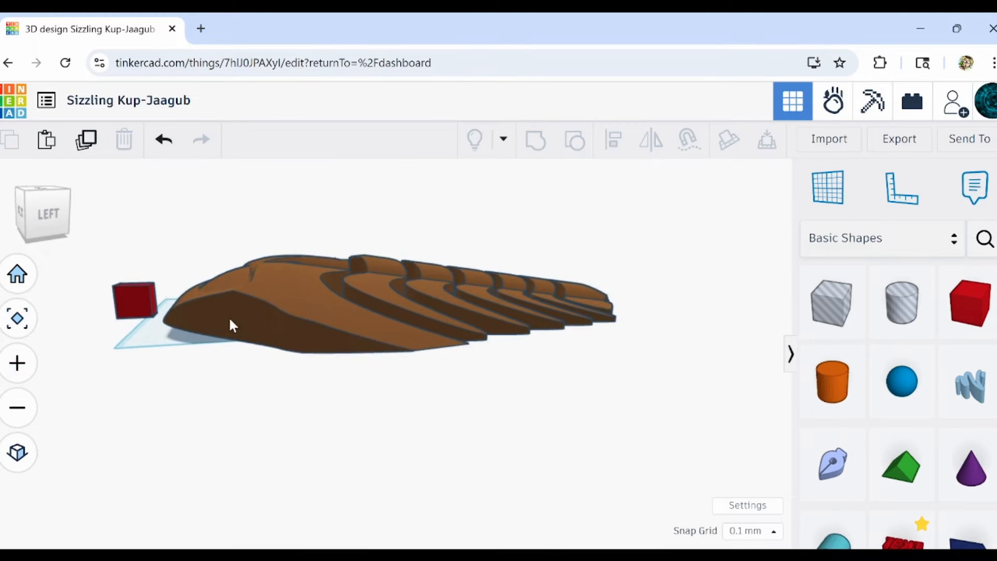
pyautogui.scroll(5, 255, 343)
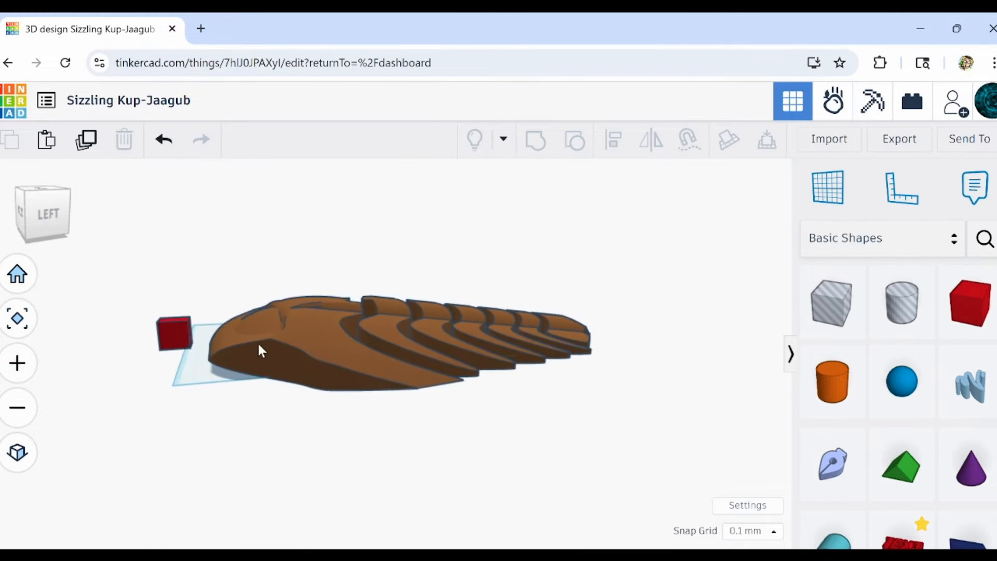
pyautogui.scroll(2, 260, 341)
pyautogui.moveTo(290, 369); pyautogui.dragTo(311, 385, button='right')
# Ungroup the carved body, rework the hole cutter around the head and group the parts again.
pyautogui.click(285, 335)
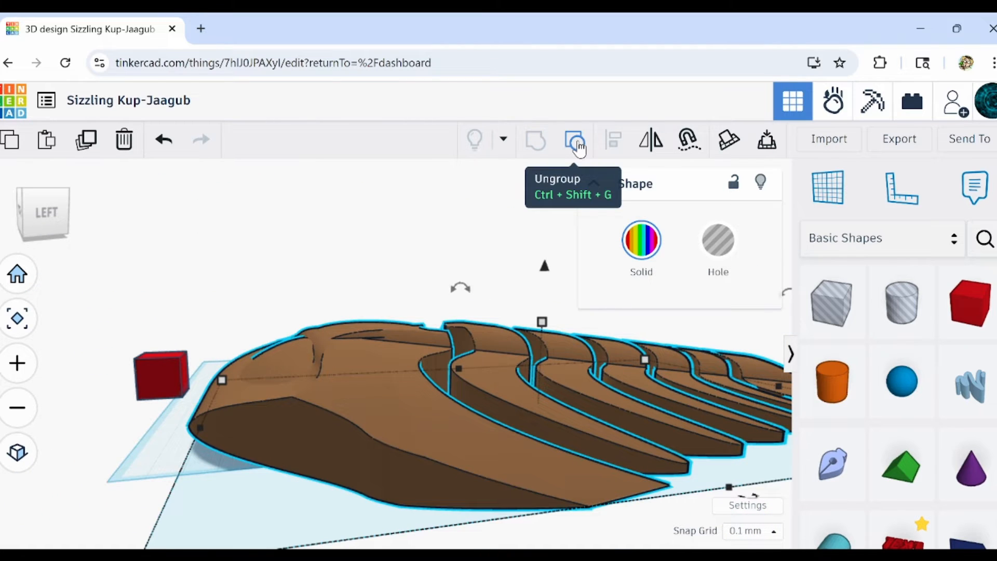
pyautogui.click(578, 148)
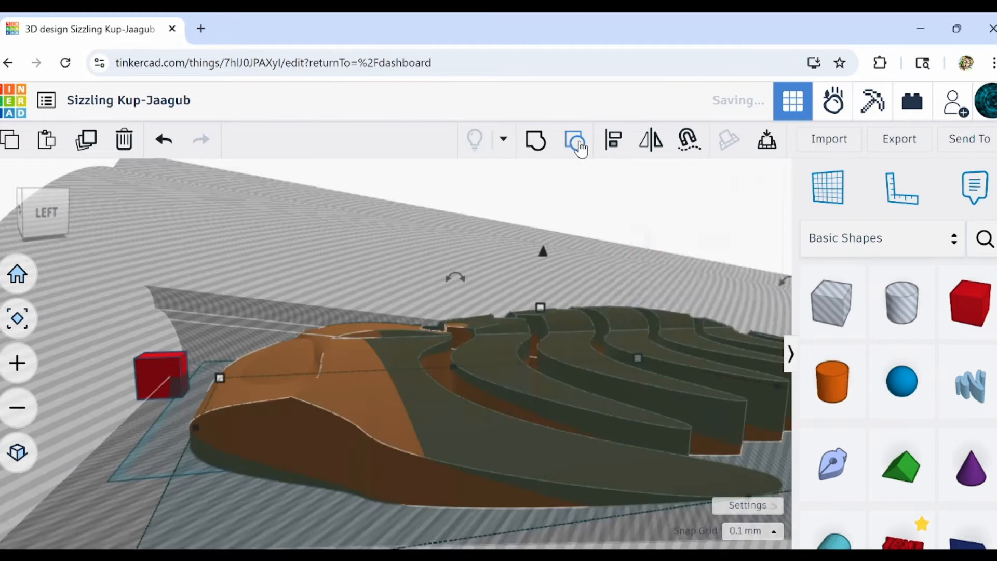
pyautogui.moveTo(488, 211)
pyautogui.mouseDown(button='right')
pyautogui.moveTo(382, 350)
pyautogui.moveTo(435, 445)
pyautogui.mouseUp(button='right')
pyautogui.click(436, 445)
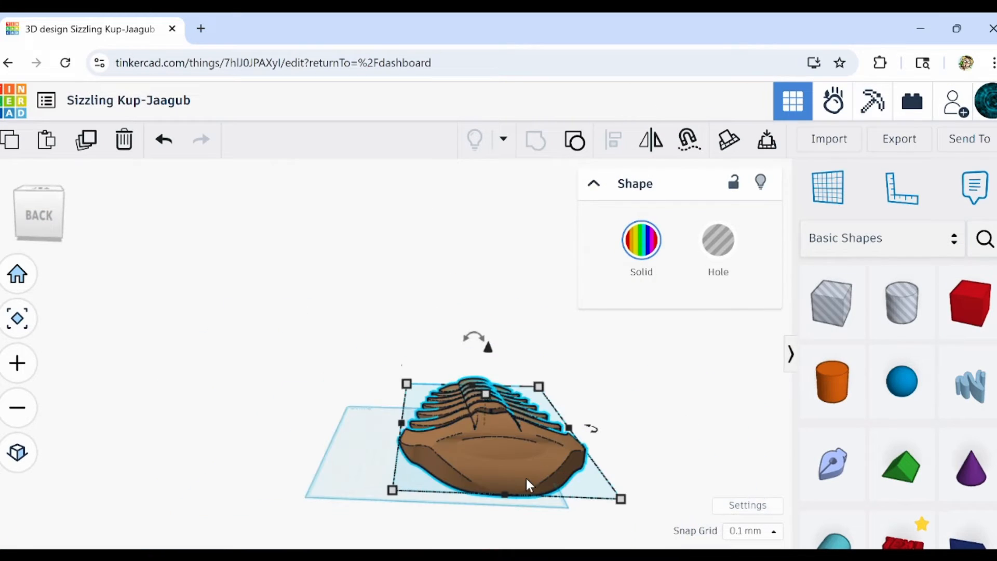
# Inspect the head surface and the gaps between the carved segments up close.
pyautogui.scroll(3, 527, 479)
pyautogui.moveTo(526, 479); pyautogui.dragTo(334, 348, button='right')
pyautogui.scroll(6, 334, 353)
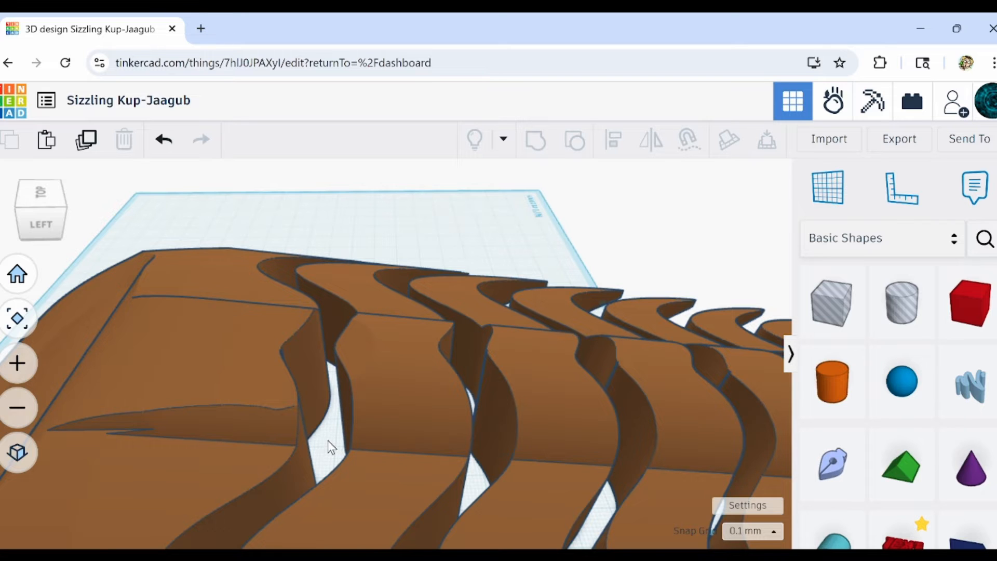
pyautogui.moveTo(330, 446)
pyautogui.mouseDown(button='right')
pyautogui.moveTo(257, 420)
pyautogui.moveTo(255, 446)
pyautogui.moveTo(317, 448)
pyautogui.mouseUp(button='right')
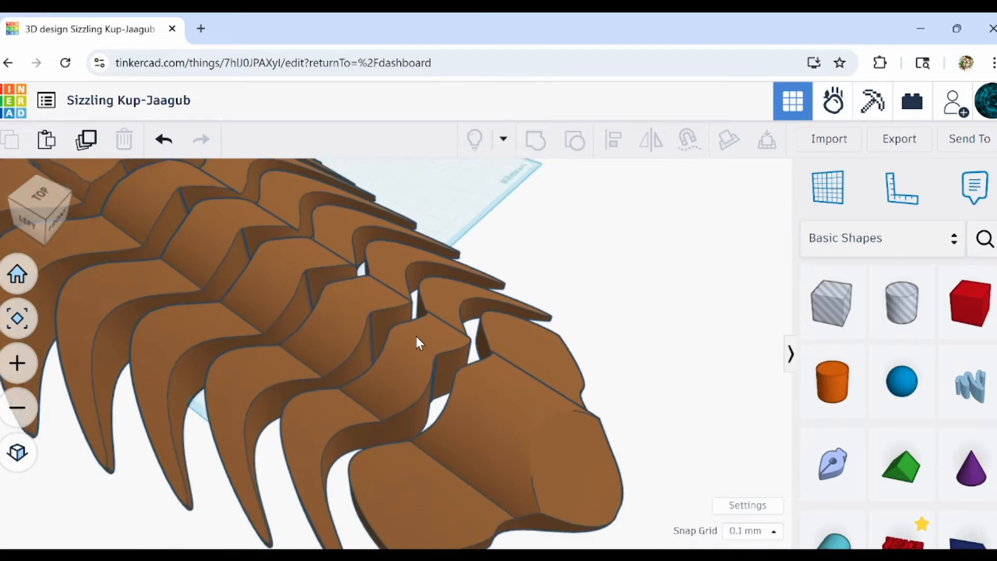
# Stretch the grouped body's height to about 50.60 and deselect it.
pyautogui.moveTo(416, 338); pyautogui.dragTo(456, 414, button='right')
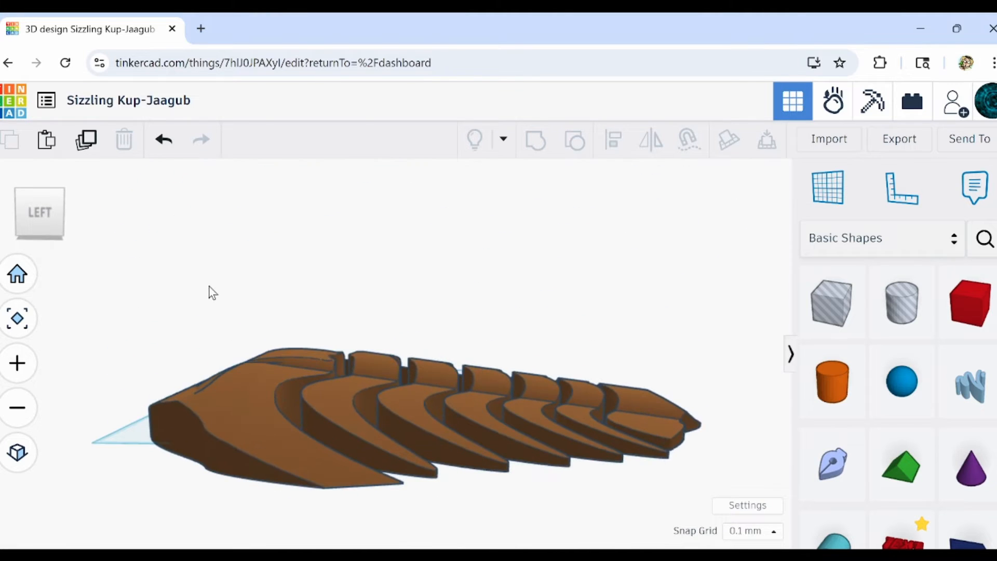
pyautogui.moveTo(585, 537); pyautogui.dragTo(623, 439)
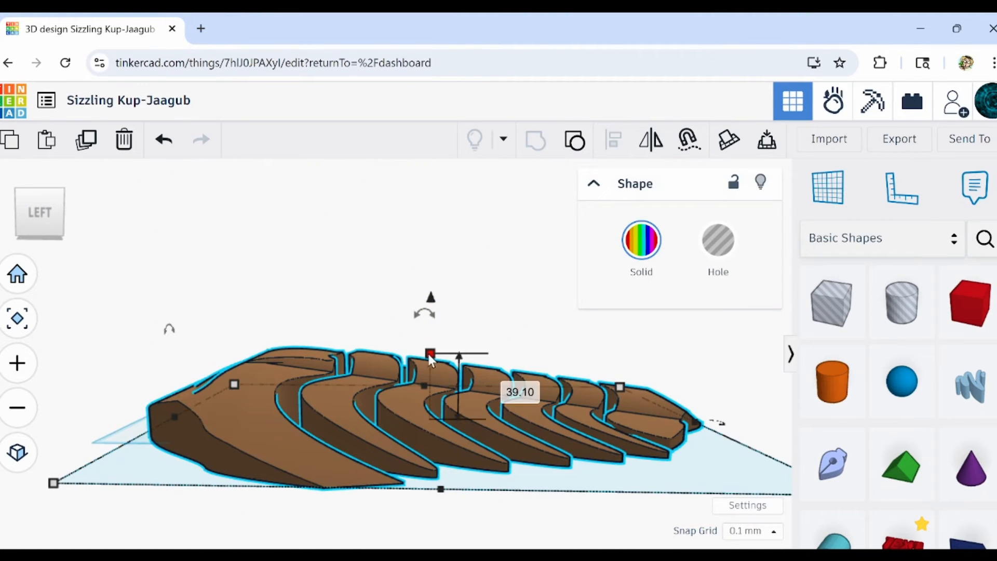
pyautogui.moveTo(429, 354); pyautogui.dragTo(437, 337)
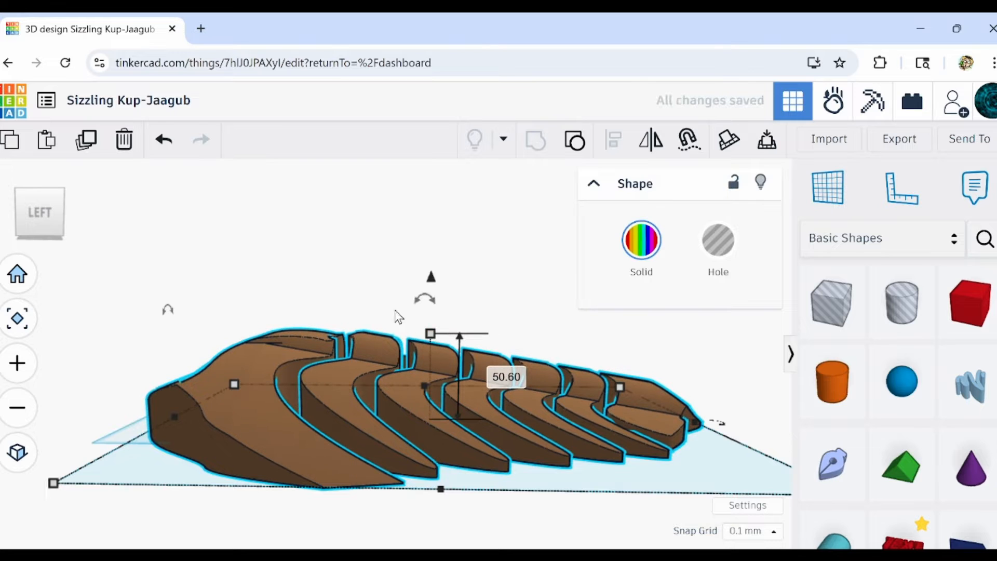
pyautogui.click(327, 303)
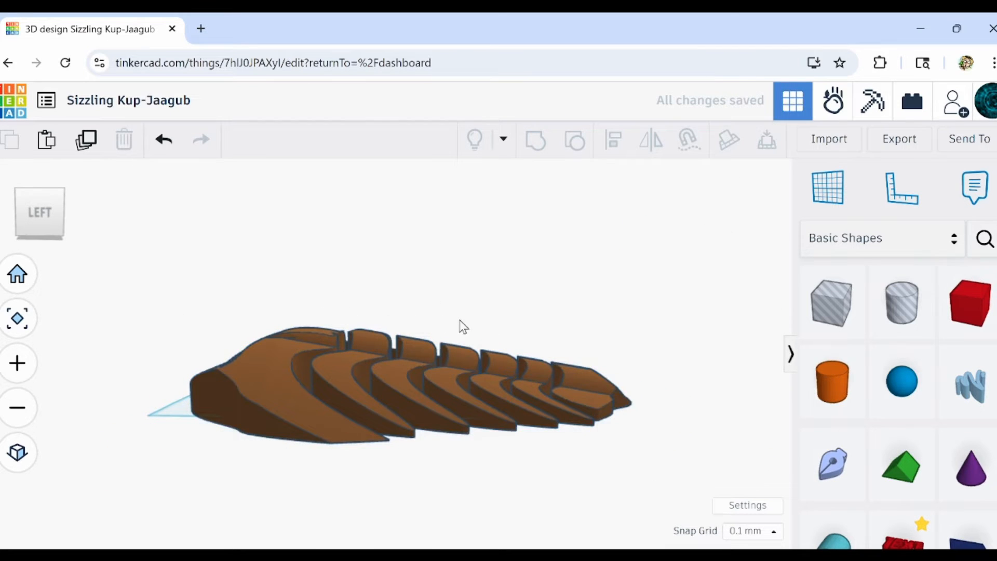
# Scale down the whole body and move it so that it sits within the workplane.
pyautogui.moveTo(464, 327); pyautogui.dragTo(581, 280, button='right')
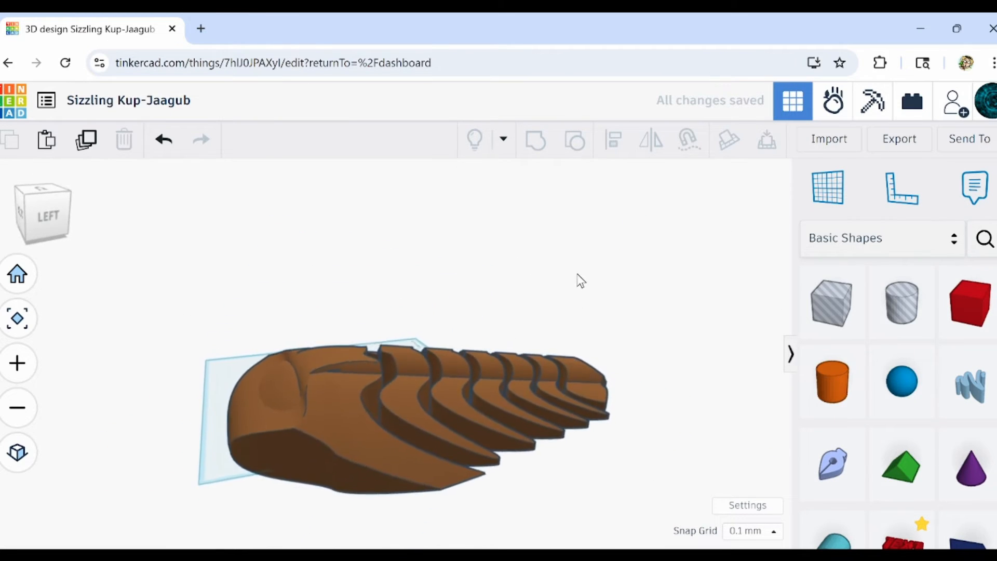
pyautogui.moveTo(563, 529); pyautogui.dragTo(564, 529)
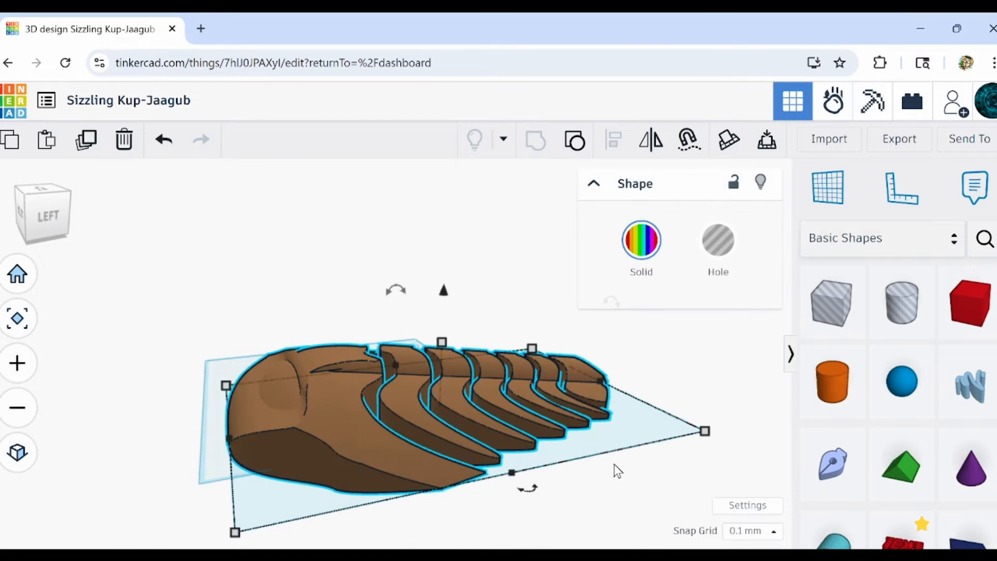
pyautogui.moveTo(714, 430); pyautogui.dragTo(575, 417)
pyautogui.moveTo(376, 388); pyautogui.dragTo(338, 373)
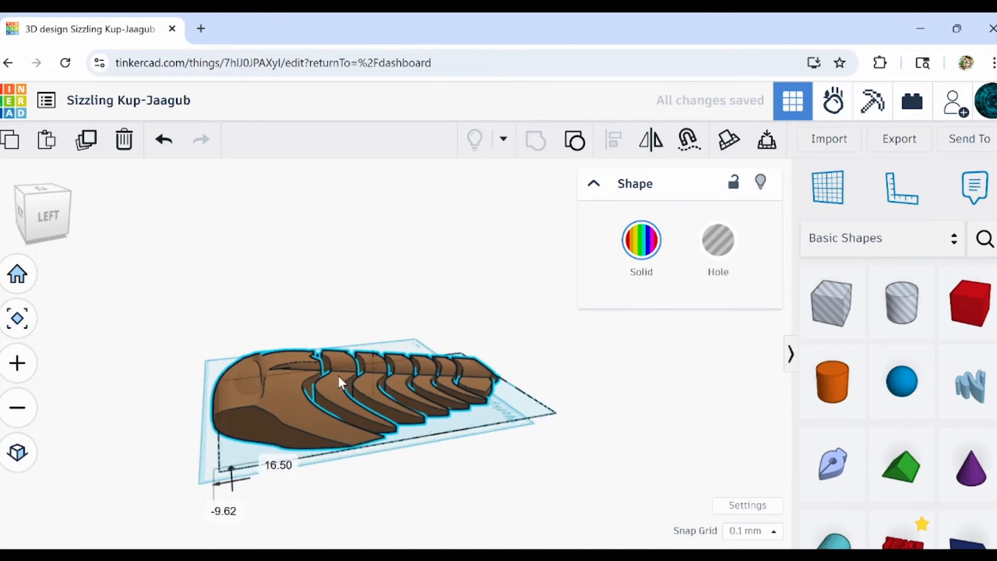
pyautogui.click(510, 466)
# Place a torus from the basic shapes beside the body.
pyautogui.scroll(-5, 878, 468)
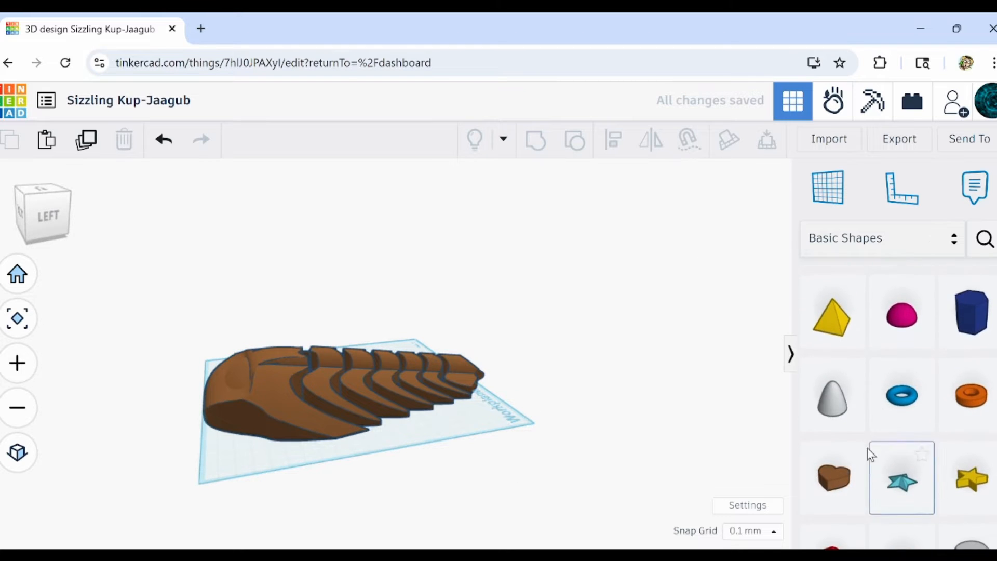
pyautogui.scroll(-2, 902, 333)
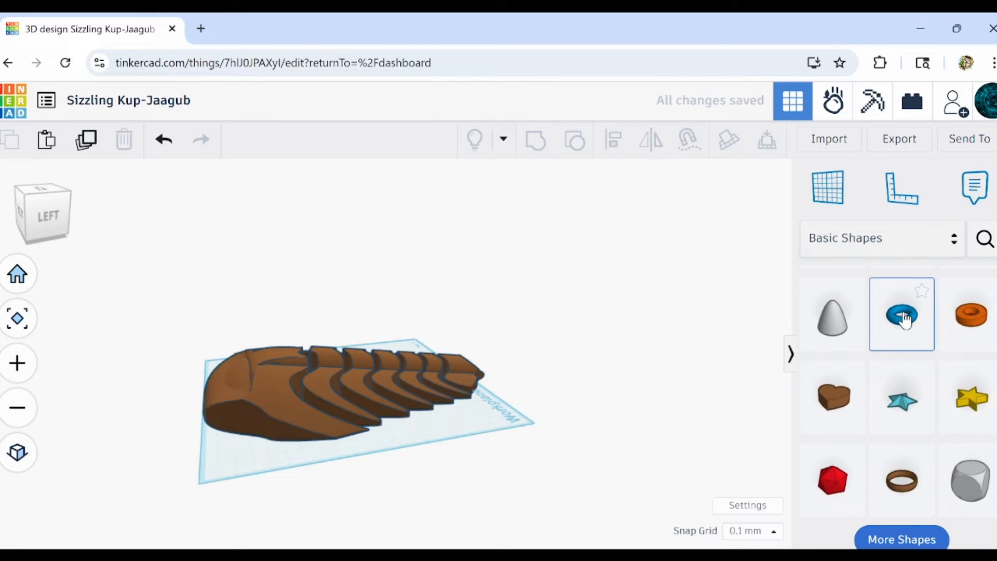
pyautogui.click(302, 480)
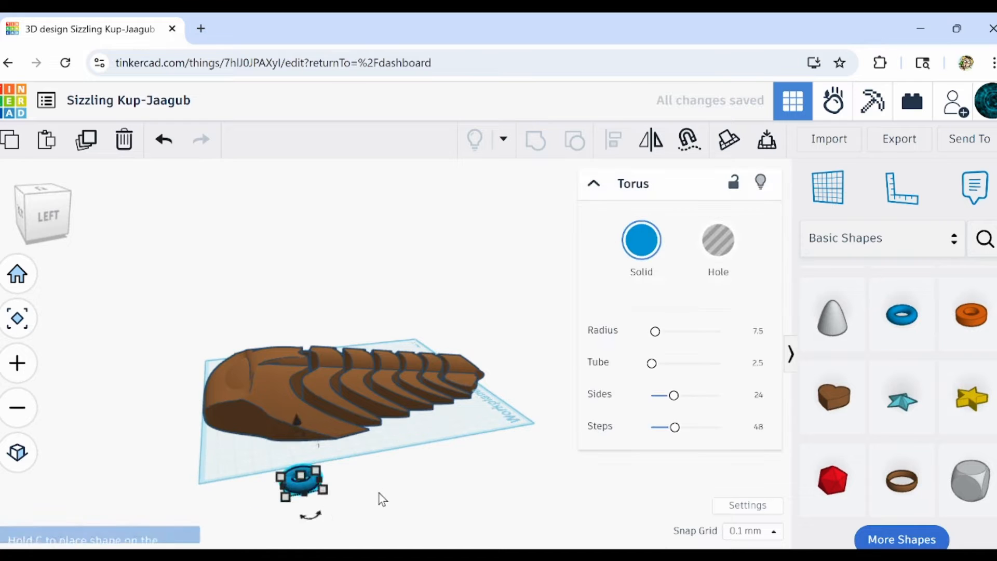
pyautogui.moveTo(379, 500); pyautogui.dragTo(155, 481, button='right')
pyautogui.moveTo(163, 411); pyautogui.dragTo(281, 479, button='middle')
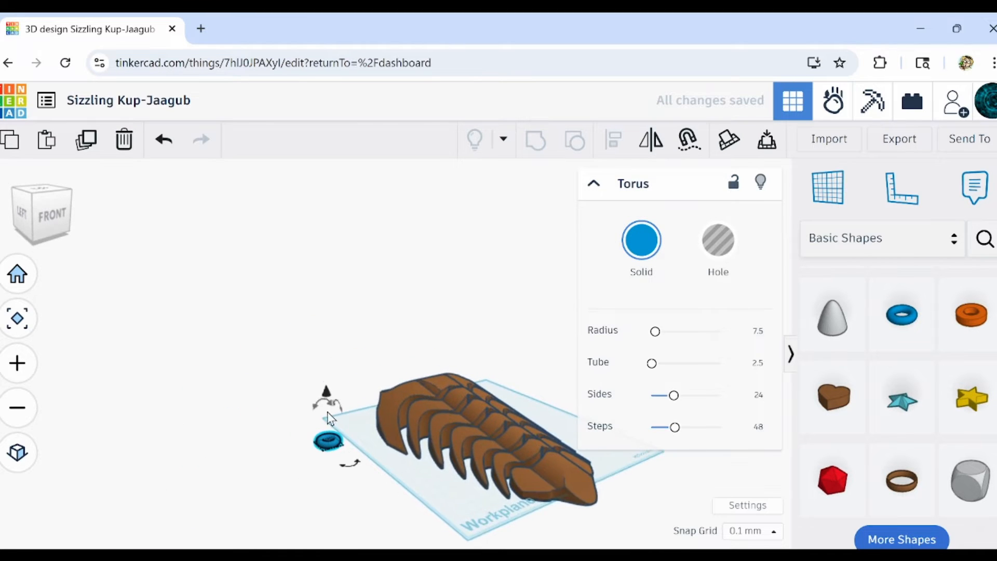
# Turn the torus upright, stretch its depth to about 16.70 and colour it brown.
pyautogui.scroll(3, 330, 426)
pyautogui.scroll(2, 333, 468)
pyautogui.moveTo(331, 458); pyautogui.dragTo(353, 466, button='right')
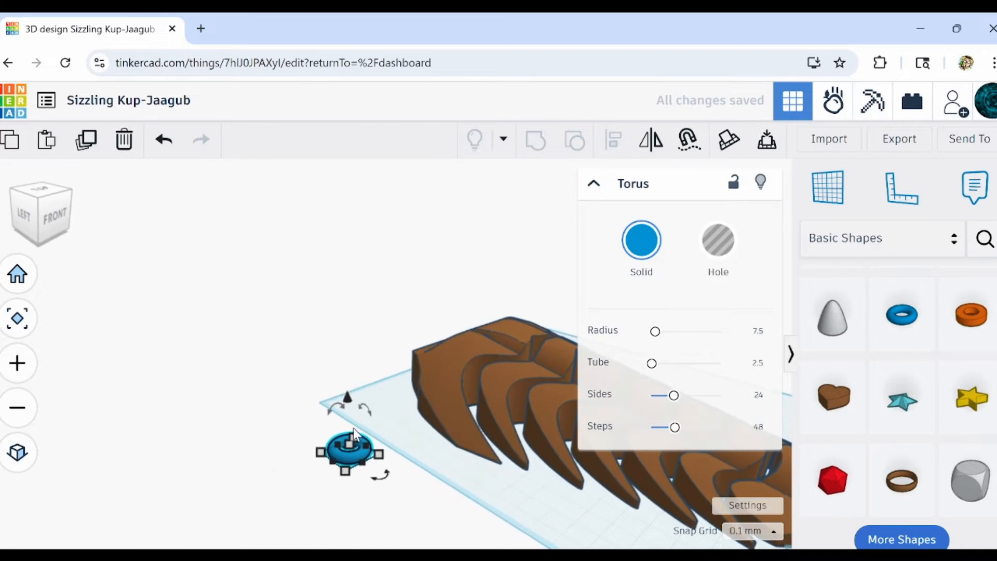
pyautogui.scroll(3, 355, 430)
pyautogui.moveTo(340, 409); pyautogui.dragTo(374, 425)
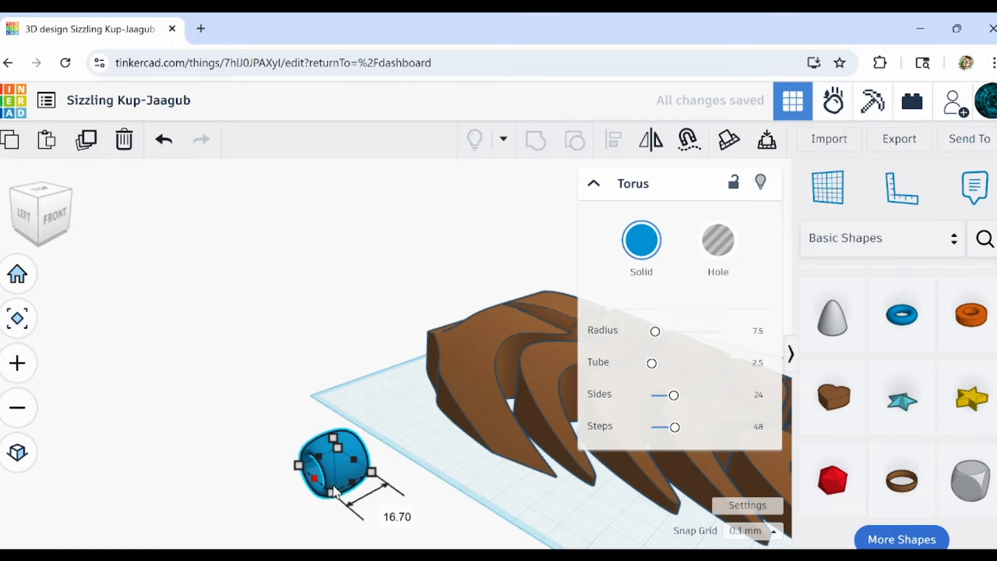
pyautogui.moveTo(356, 486); pyautogui.dragTo(507, 506, button='right')
pyautogui.click(497, 499)
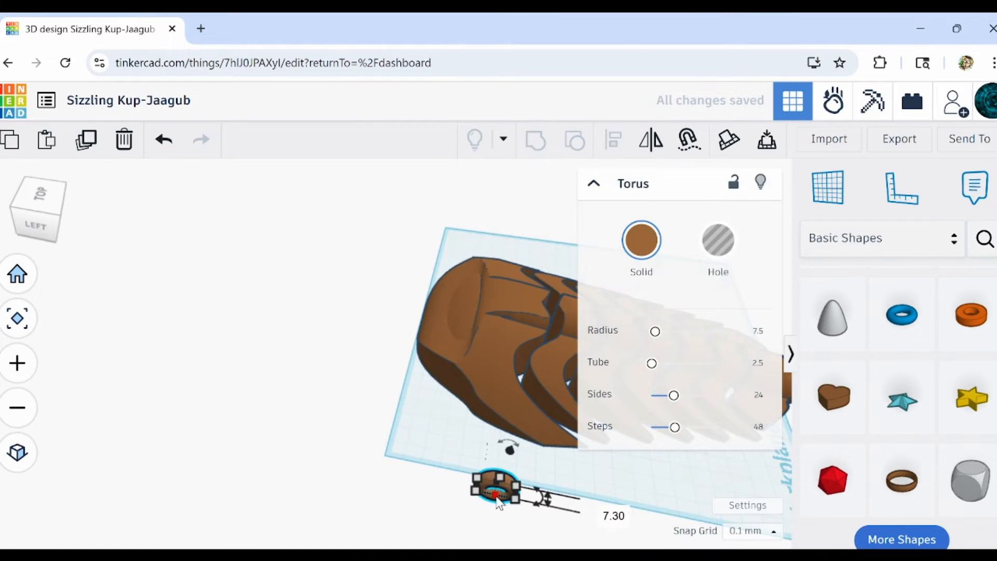
# Enlarge the torus to about 35.40 long and raise it into the body just behind the head.
pyautogui.moveTo(499, 503); pyautogui.dragTo(548, 348)
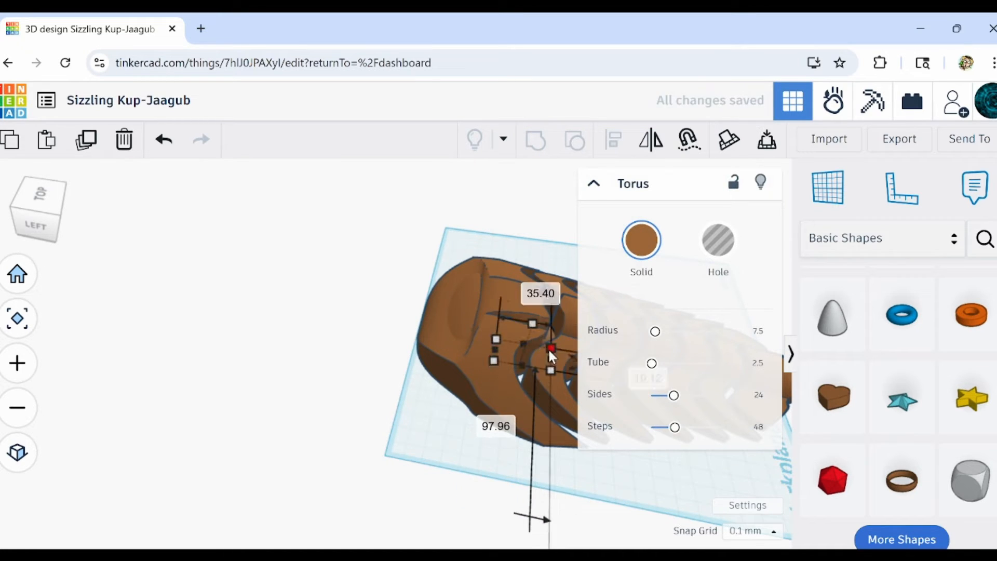
pyautogui.moveTo(548, 348); pyautogui.dragTo(461, 439, button='right')
pyautogui.scroll(3, 347, 378)
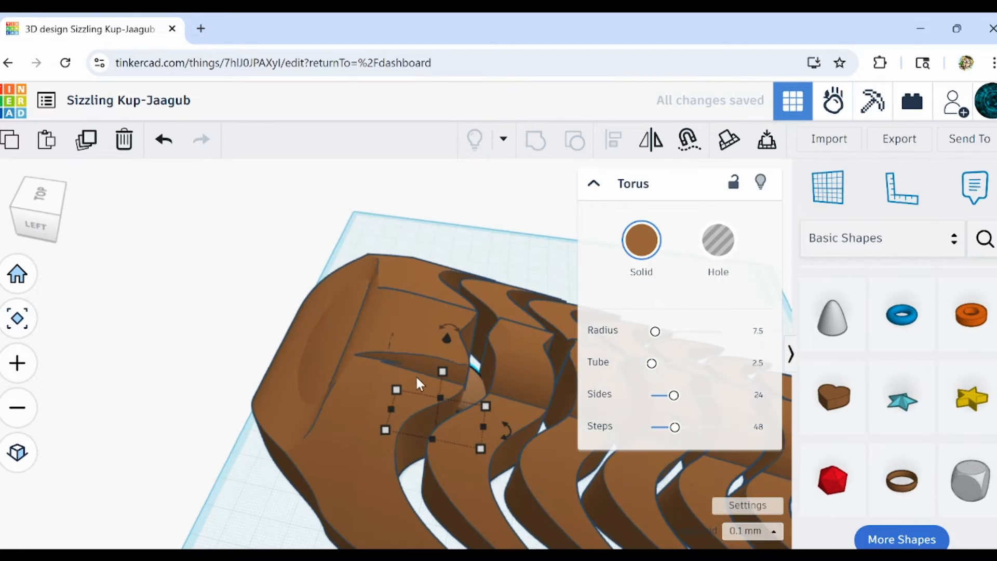
pyautogui.hotkey('ctrl', 'shift', 'Up')
pyautogui.hotkey('ctrl', 'shift', 'Up')
pyautogui.hotkey('ctrl', 'shift', 'Up')
pyautogui.hotkey('ctrl', 'shift', 'Up')
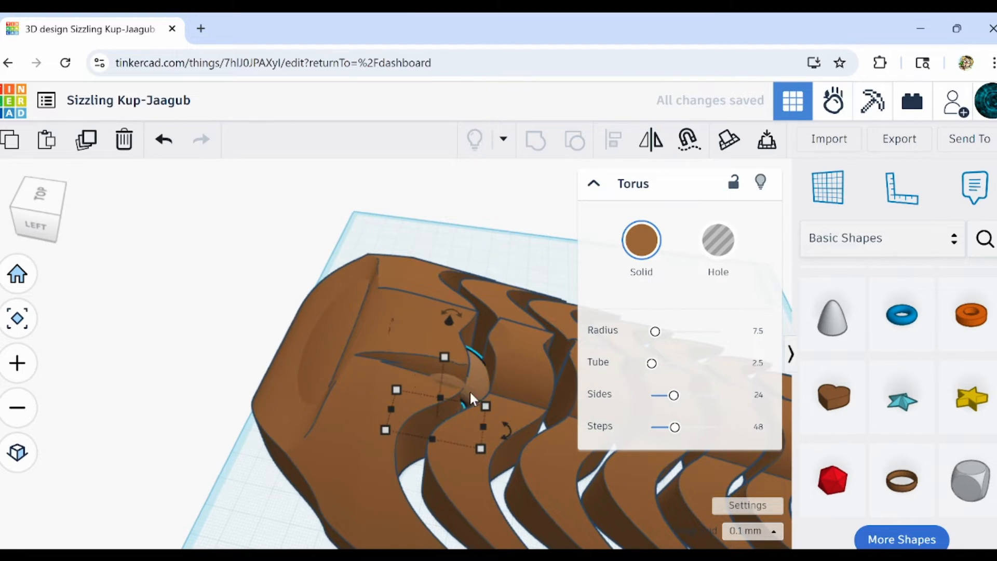
# Shift the torus toward the gap between the head and the first segment and raise it further.
pyautogui.moveTo(470, 392); pyautogui.dragTo(391, 404, button='right')
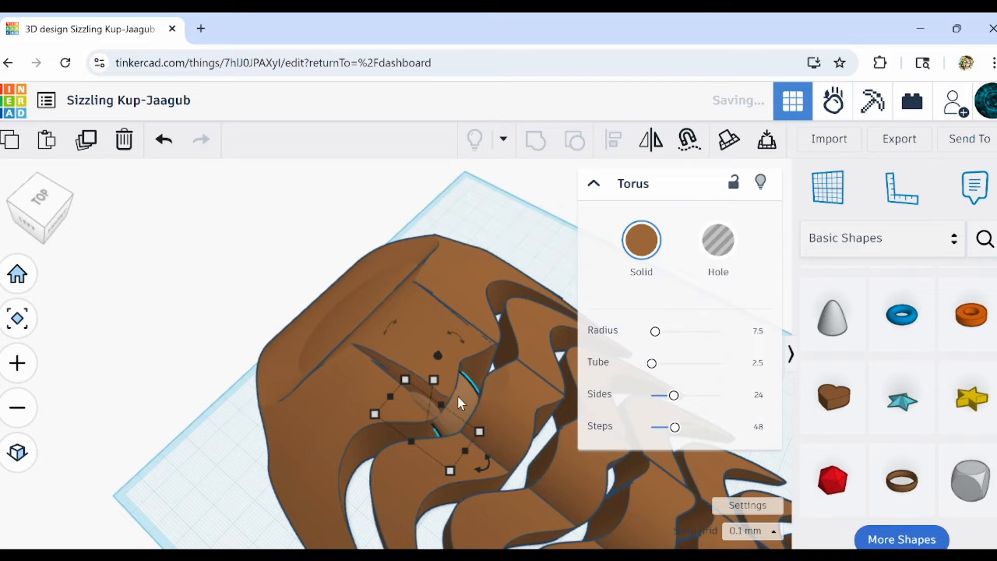
pyautogui.moveTo(459, 402); pyautogui.dragTo(491, 404)
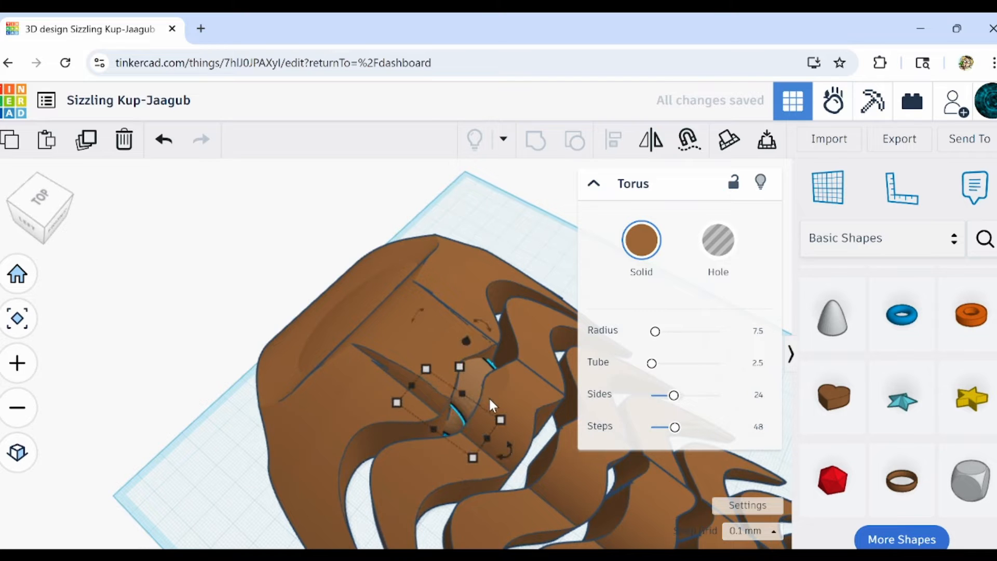
pyautogui.hotkey('ctrl', 'Up')
pyautogui.hotkey('ctrl', 'Up')
pyautogui.hotkey('ctrl', 'Up')
pyautogui.hotkey('ctrl', 'Up')
# Stretch the torus's length to 44.00 and check its fit across the gap between the head and the first segment.
pyautogui.moveTo(485, 439); pyautogui.dragTo(779, 457, button='right')
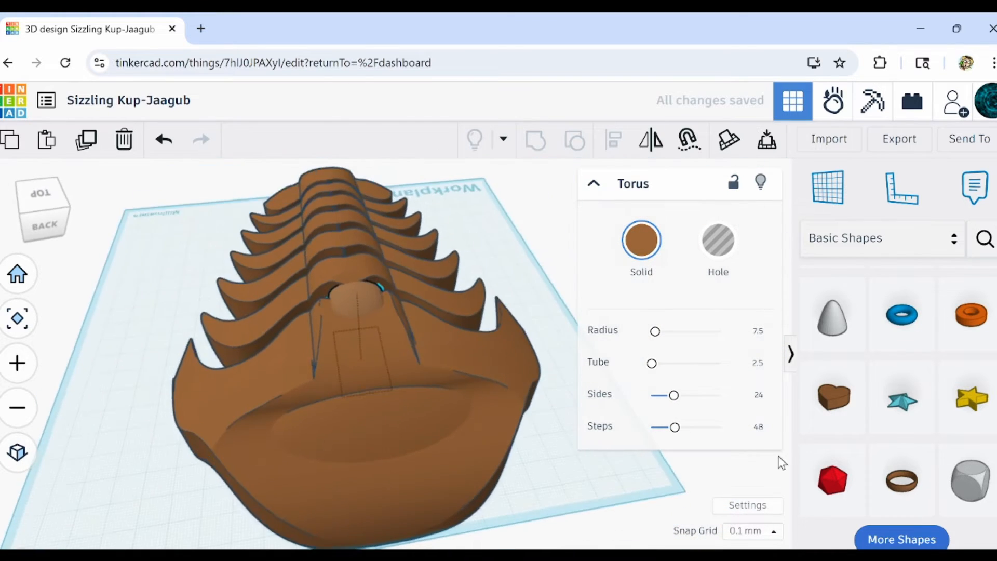
pyautogui.moveTo(694, 470); pyautogui.dragTo(489, 451, button='right')
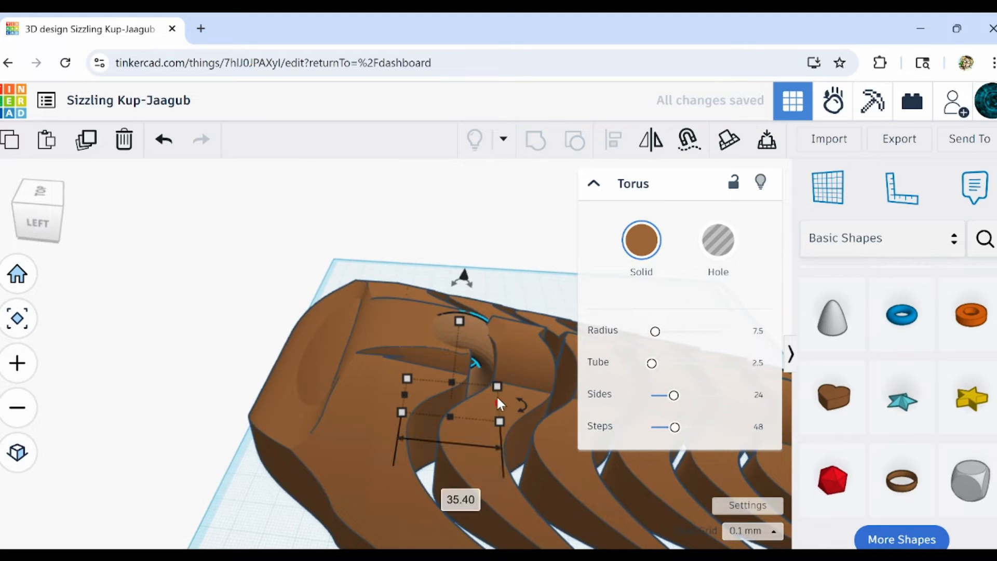
pyautogui.moveTo(498, 399); pyautogui.dragTo(518, 393)
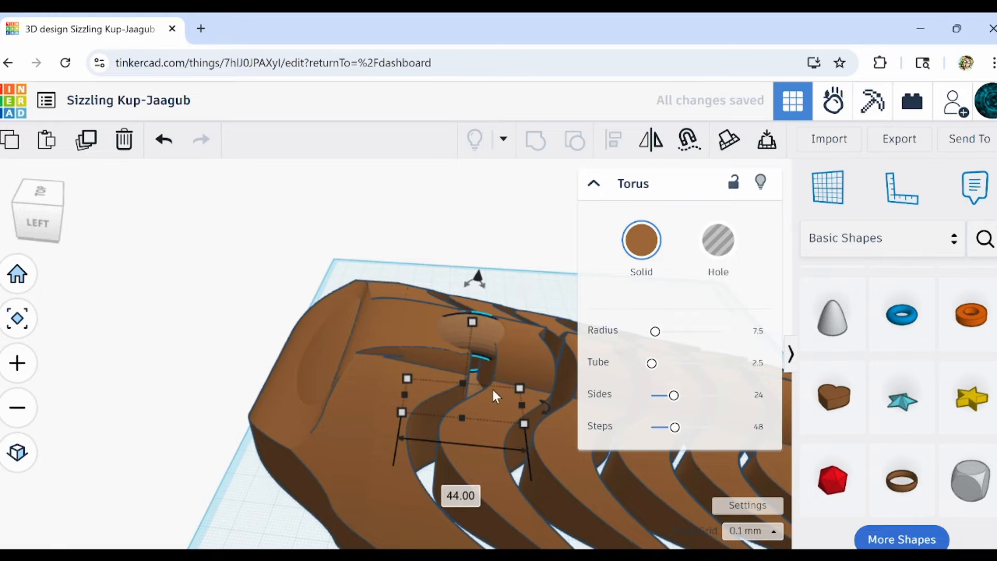
pyautogui.scroll(3, 493, 389)
pyautogui.moveTo(425, 408)
pyautogui.mouseDown(button='right')
pyautogui.moveTo(471, 394)
pyautogui.moveTo(462, 389)
pyautogui.moveTo(445, 407)
pyautogui.mouseUp(button='right')
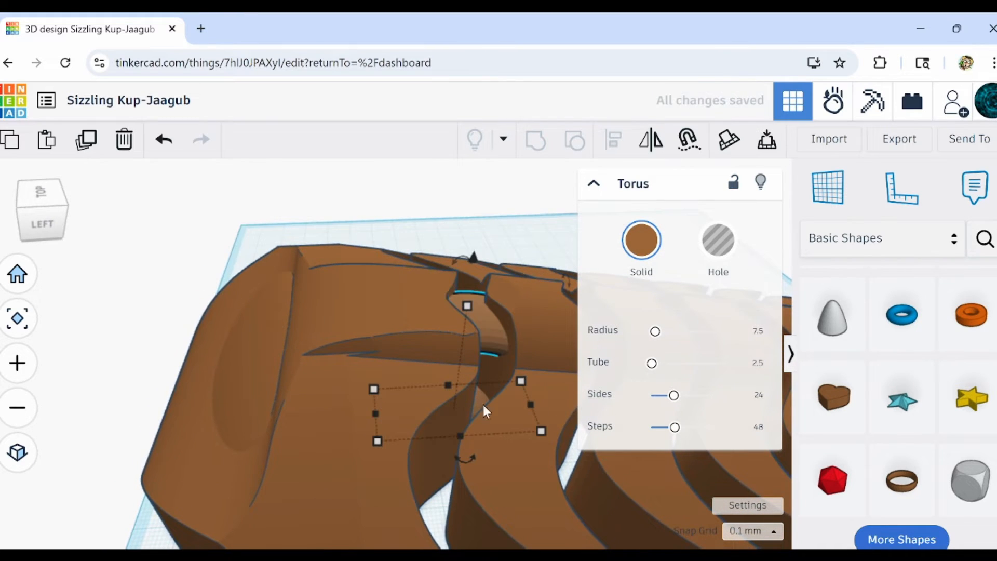
pyautogui.scroll(8, 493, 352)
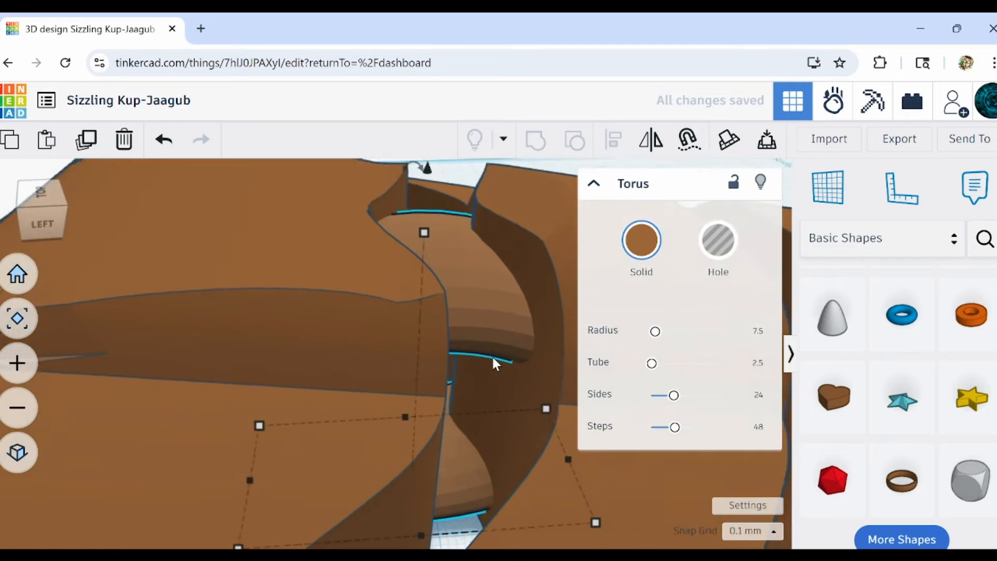
pyautogui.moveTo(489, 375); pyautogui.dragTo(449, 380, button='right')
pyautogui.scroll(-8, 449, 416)
pyautogui.moveTo(449, 470); pyautogui.dragTo(462, 387, button='right')
# Turn the torus into a hole and set its tube value to 3.5.
pyautogui.scroll(8, 413, 429)
pyautogui.press('h')
pyautogui.scroll(-5, 412, 428)
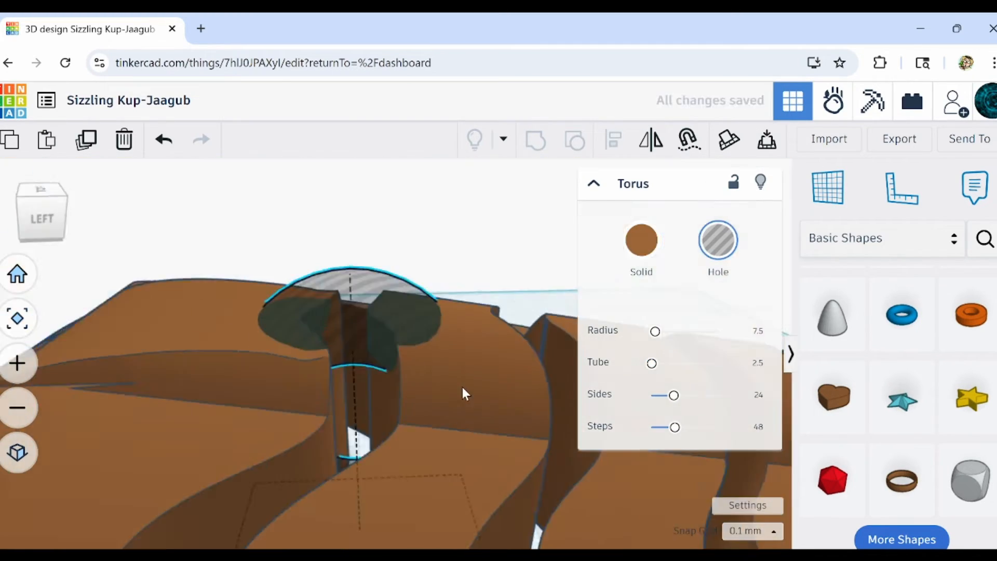
pyautogui.moveTo(764, 363); pyautogui.dragTo(725, 373)
pyautogui.press('BackSpace')
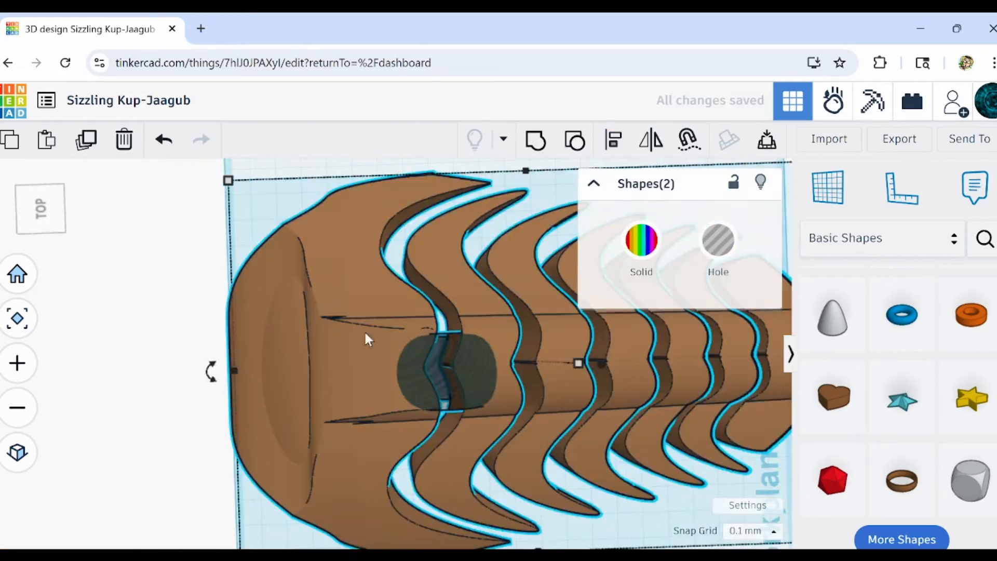
pyautogui.moveTo(364, 329); pyautogui.dragTo(418, 341, button='right')
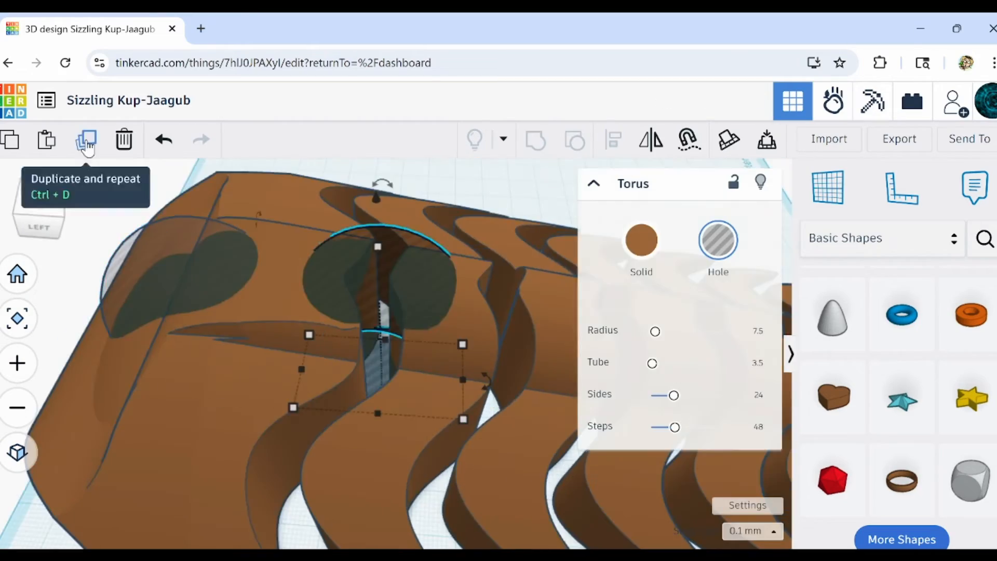
# Duplicate the torus hole and place the copy in the front of the head.
pyautogui.click(87, 148)
pyautogui.moveTo(291, 374); pyautogui.dragTo(211, 388, button='right')
pyautogui.click(89, 147)
pyautogui.scroll(-5, 238, 333)
pyautogui.press('Delete')
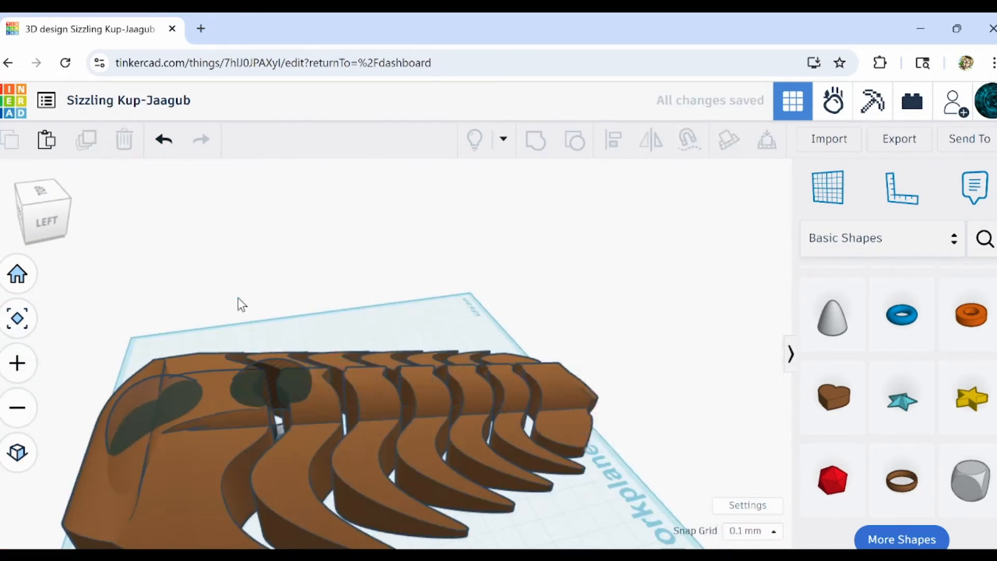
# Duplicate the torus hole along the spine so that copies span the gaps between the remaining segments.
pyautogui.click(278, 382)
pyautogui.scroll(6, 278, 383)
pyautogui.click(87, 148)
pyautogui.click(87, 148)
pyautogui.scroll(-5, 494, 445)
pyautogui.moveTo(494, 445); pyautogui.dragTo(453, 457, button='right')
pyautogui.moveTo(330, 454); pyautogui.dragTo(299, 445, button='right')
# Group the body with the torus hole behind the head and deselect the result.
pyautogui.scroll(2, 274, 425)
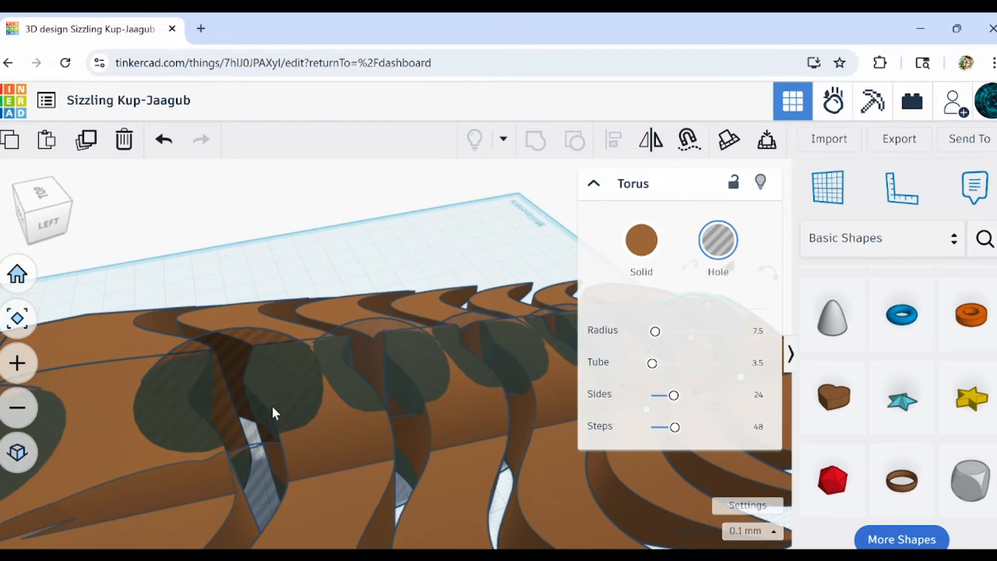
pyautogui.scroll(5, 281, 441)
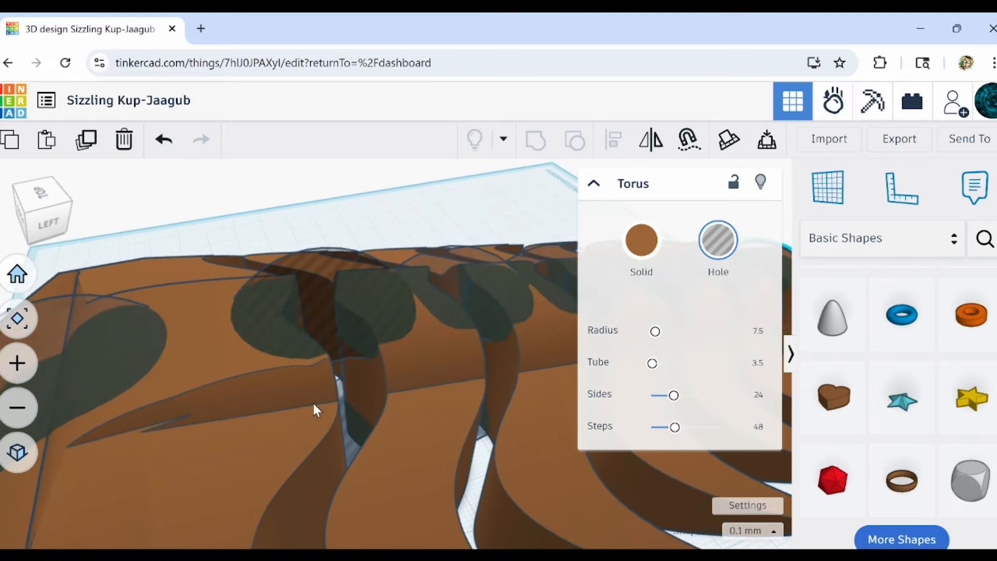
pyautogui.scroll(-5, 235, 408)
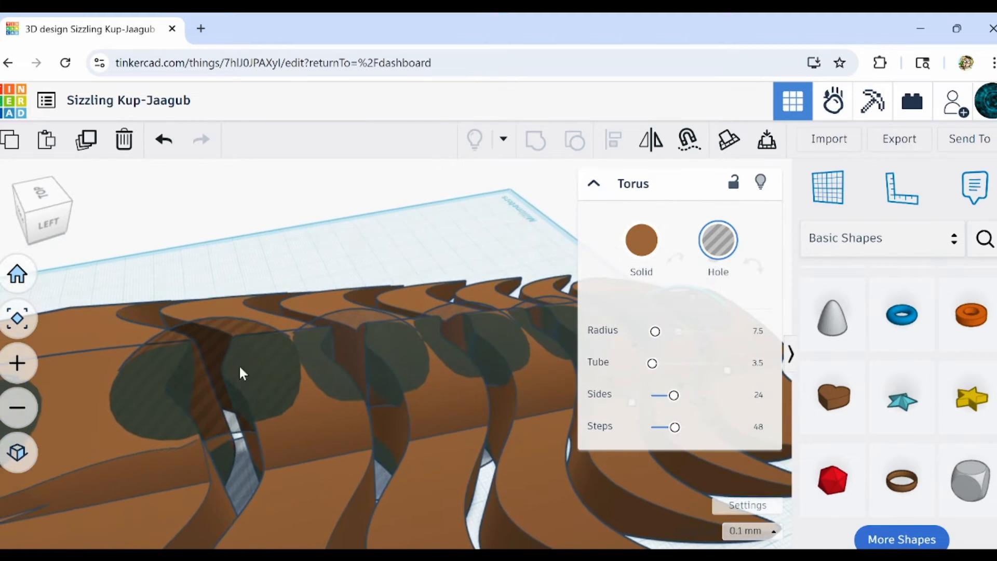
pyautogui.scroll(-2, 325, 461)
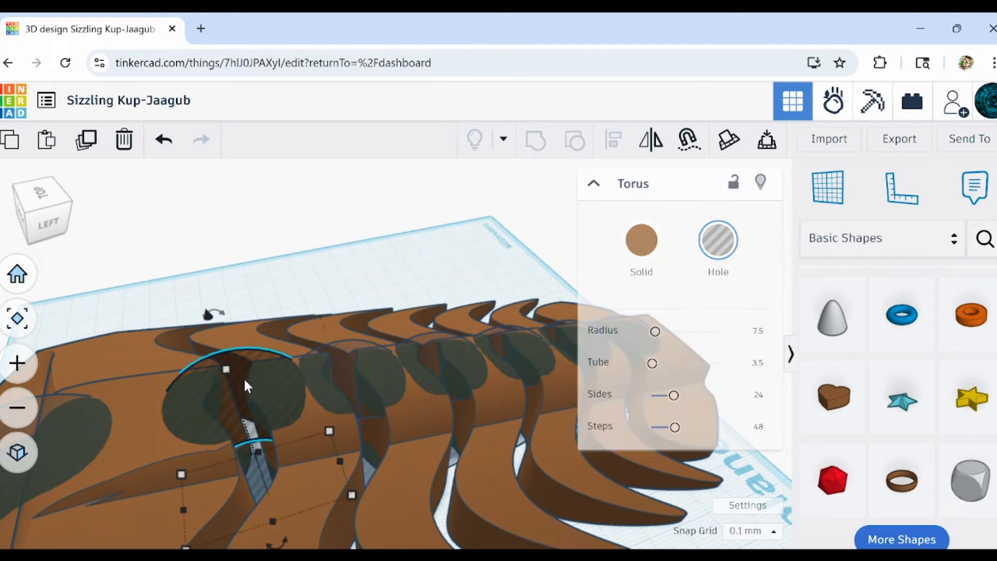
pyautogui.keyDown('shift'); pyautogui.click(313, 442); pyautogui.keyUp('shift')
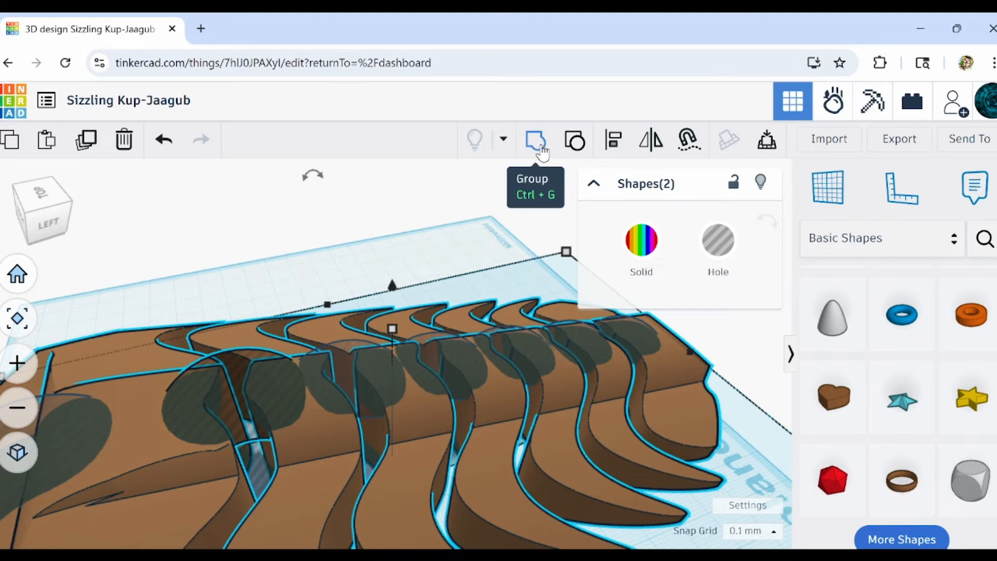
pyautogui.click(535, 142)
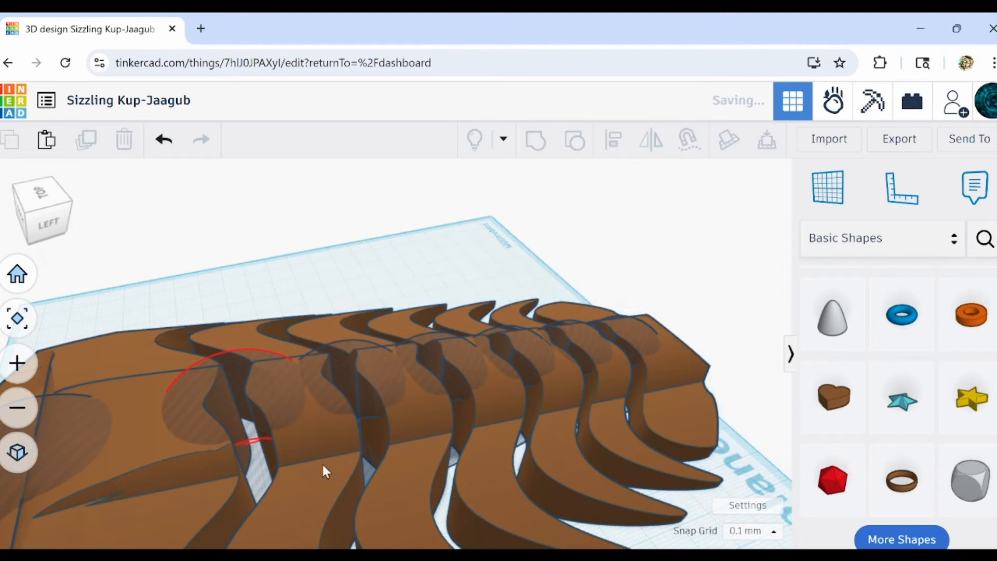
pyautogui.click(355, 255)
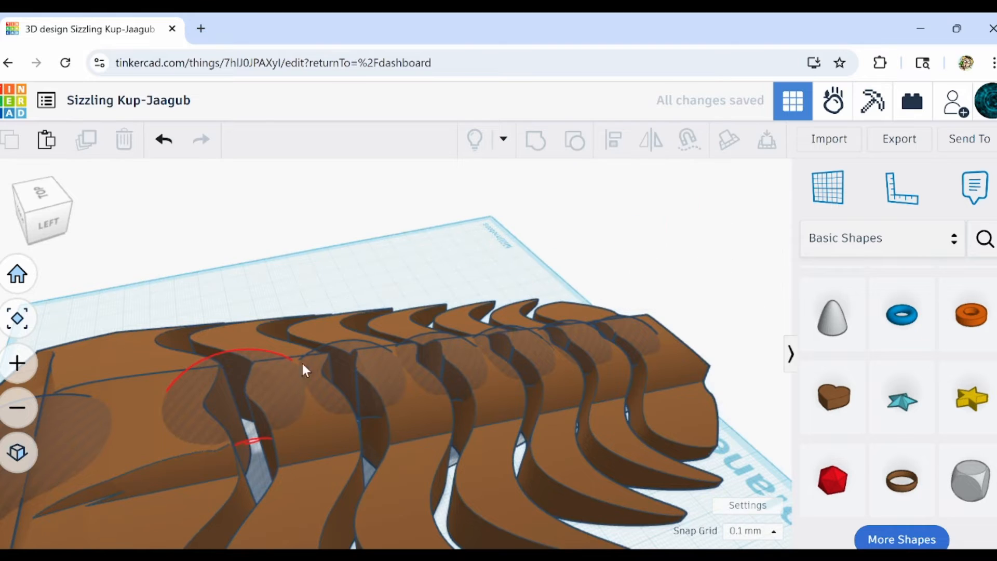
pyautogui.click(296, 426)
pyautogui.click(297, 263)
pyautogui.scroll(-2, 295, 268)
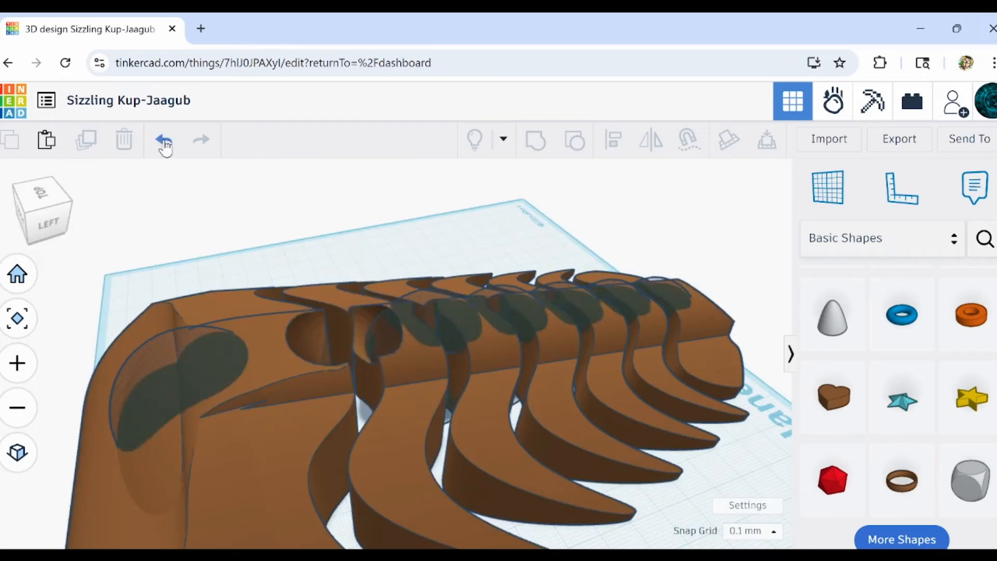
# Undo the last grouping and regroup the body with the torus holes along the spine, leaving out the front head torus.
pyautogui.click(165, 141)
pyautogui.scroll(-5, 374, 292)
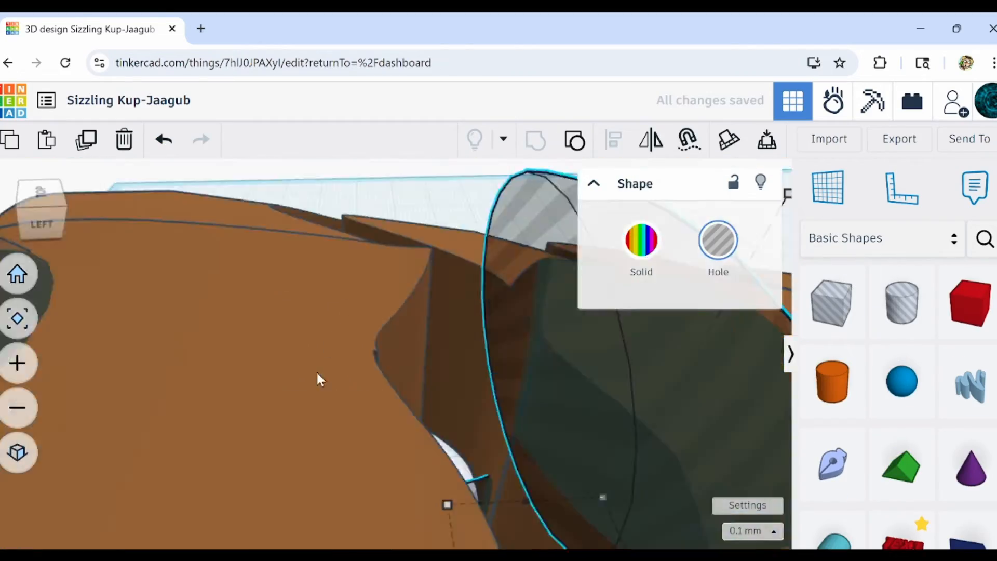
pyautogui.scroll(-5, 317, 373)
pyautogui.moveTo(318, 373); pyautogui.dragTo(160, 181, button='right')
pyautogui.scroll(5, 325, 379)
pyautogui.moveTo(326, 380)
pyautogui.mouseDown(button='right')
pyautogui.moveTo(250, 435)
pyautogui.moveTo(220, 403)
pyautogui.moveTo(292, 401)
pyautogui.moveTo(173, 454)
pyautogui.moveTo(304, 414)
pyautogui.moveTo(214, 499)
pyautogui.moveTo(301, 474)
pyautogui.moveTo(373, 484)
pyautogui.moveTo(263, 448)
pyautogui.moveTo(383, 257)
pyautogui.moveTo(366, 220)
pyautogui.moveTo(391, 182)
pyautogui.moveTo(359, 198)
pyautogui.moveTo(345, 277)
pyautogui.moveTo(360, 340)
pyautogui.moveTo(339, 392)
pyautogui.moveTo(273, 411)
pyautogui.moveTo(458, 336)
pyautogui.moveTo(443, 364)
pyautogui.moveTo(283, 400)
pyautogui.moveTo(266, 352)
pyautogui.moveTo(222, 375)
pyautogui.moveTo(308, 382)
pyautogui.mouseUp(button='right')
pyautogui.scroll(-4, 263, 448)
pyautogui.hotkey('ctrl', 'a')
pyautogui.hotkey('ctrl', 'g')
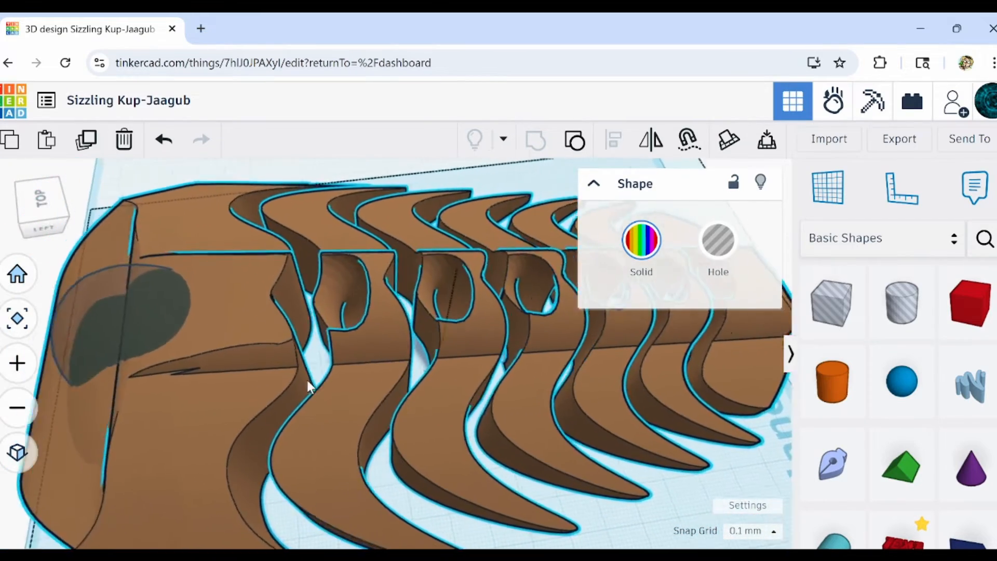
# Turn the torus hole at the front of the head into a brown solid and slightly adjust its height.
pyautogui.moveTo(308, 382); pyautogui.dragTo(386, 412, button='middle')
pyautogui.click(242, 341)
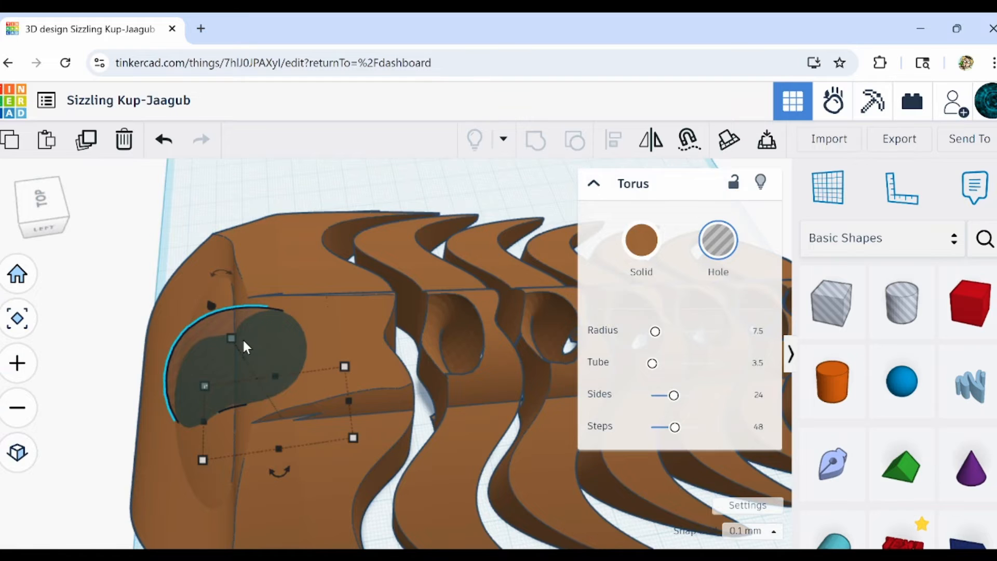
pyautogui.moveTo(233, 340)
pyautogui.mouseDown()
pyautogui.moveTo(242, 353)
pyautogui.moveTo(237, 338)
pyautogui.mouseUp()
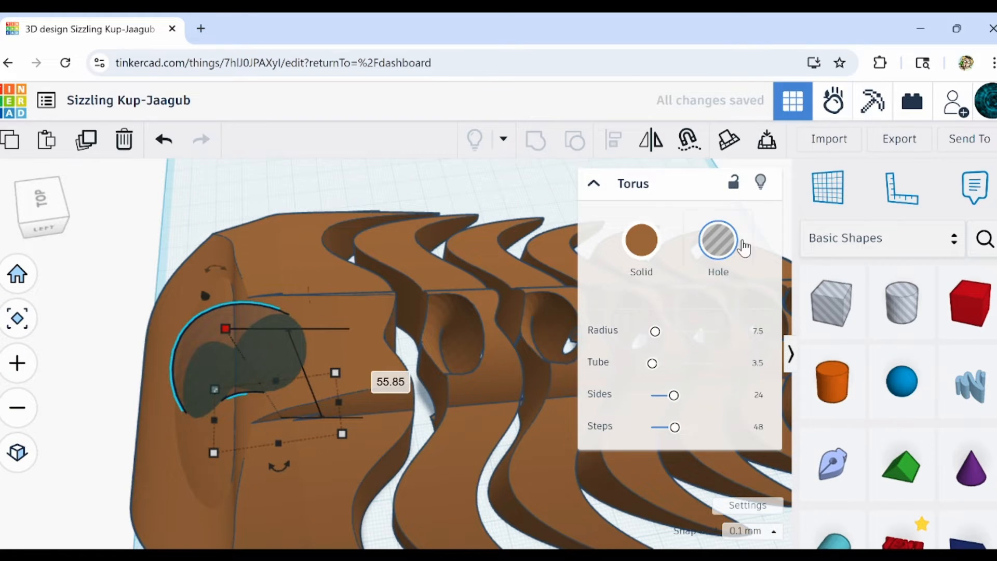
pyautogui.click(642, 240)
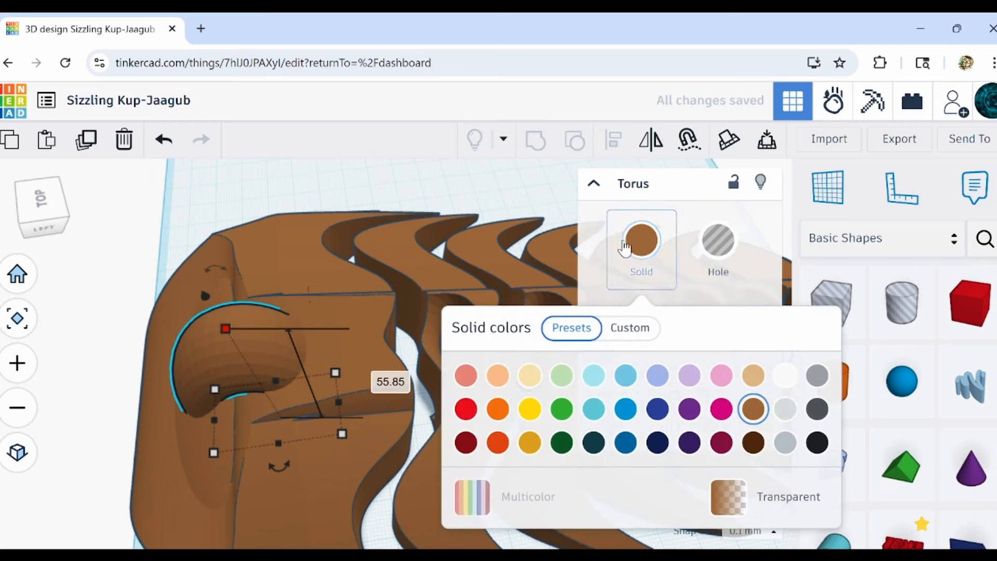
pyautogui.click(642, 240)
# Move the solid torus back along the spine into the first channel behind the head and set its height to about 53.15 mm.
pyautogui.press('Right')
pyautogui.press('Right')
pyautogui.press('Right')
pyautogui.press('Right')
pyautogui.press('Right')
pyautogui.press('Right')
pyautogui.press('Right')
pyautogui.press('Right')
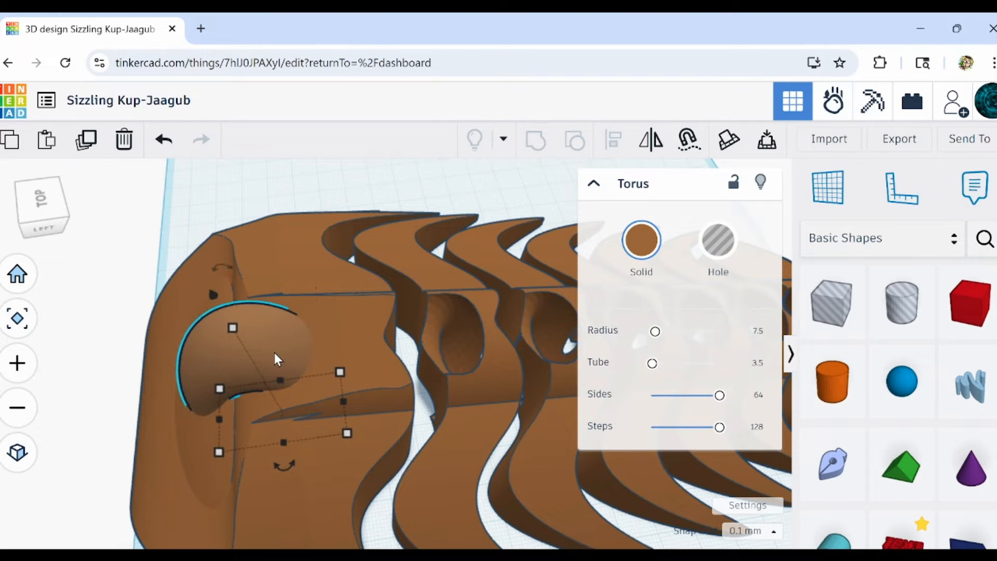
pyautogui.press('Right')
pyautogui.press('Right')
pyautogui.press('Right')
pyautogui.press('Right')
pyautogui.press('Right')
pyautogui.press('Right')
pyautogui.press('Right')
pyautogui.press('Right')
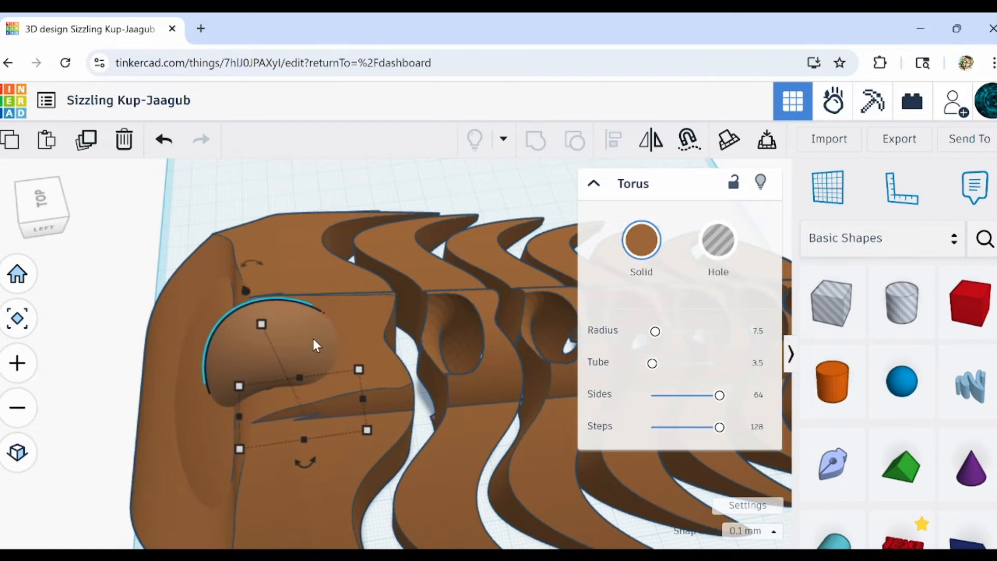
pyautogui.press('Right')
pyautogui.press('Right')
pyautogui.press('Right')
pyautogui.press('Right')
pyautogui.press('Right')
pyautogui.press('Right')
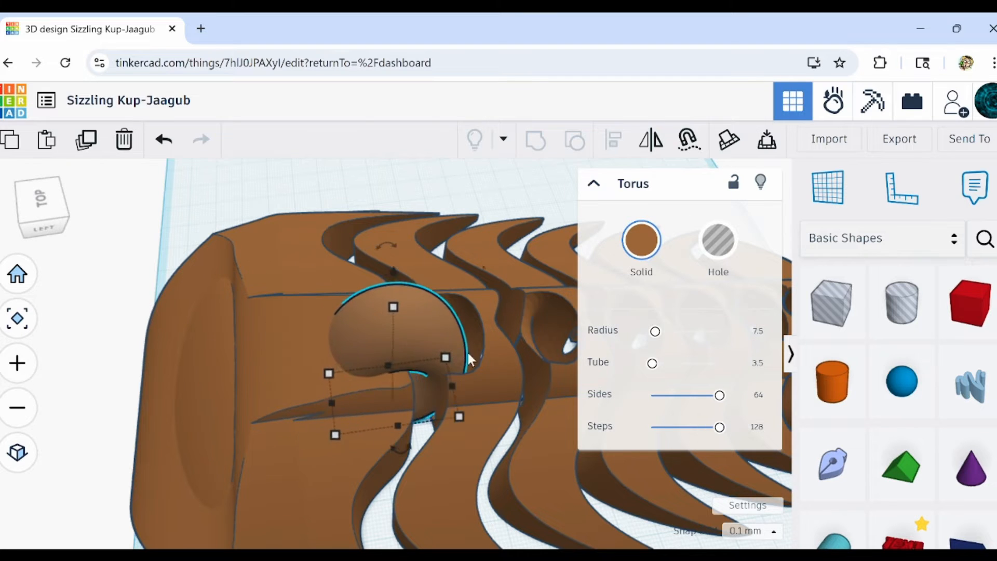
pyautogui.moveTo(430, 302)
pyautogui.mouseDown()
pyautogui.moveTo(432, 327)
pyautogui.moveTo(422, 328)
pyautogui.moveTo(429, 309)
pyautogui.mouseUp()
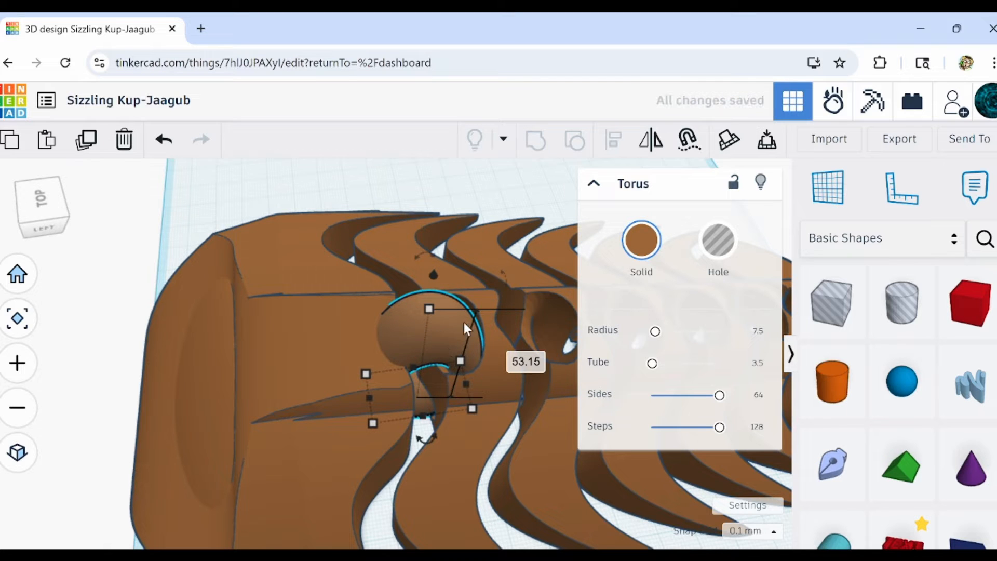
# Check the torus's fit in the channel as a hole, set its tube value to 2.5 and turn it back into a solid.
pyautogui.press('h')
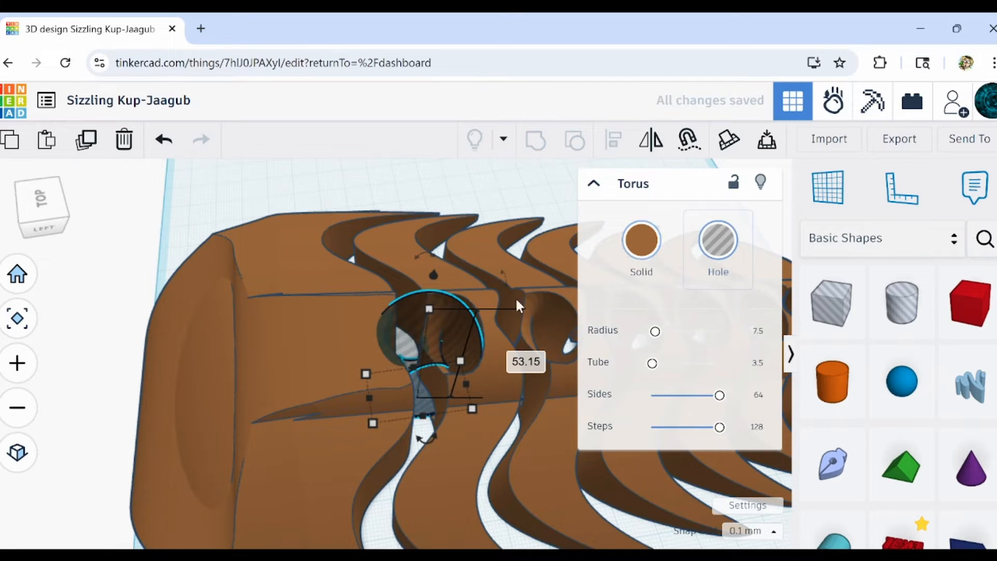
pyautogui.scroll(3, 459, 319)
pyautogui.moveTo(408, 401); pyautogui.dragTo(400, 344, button='right')
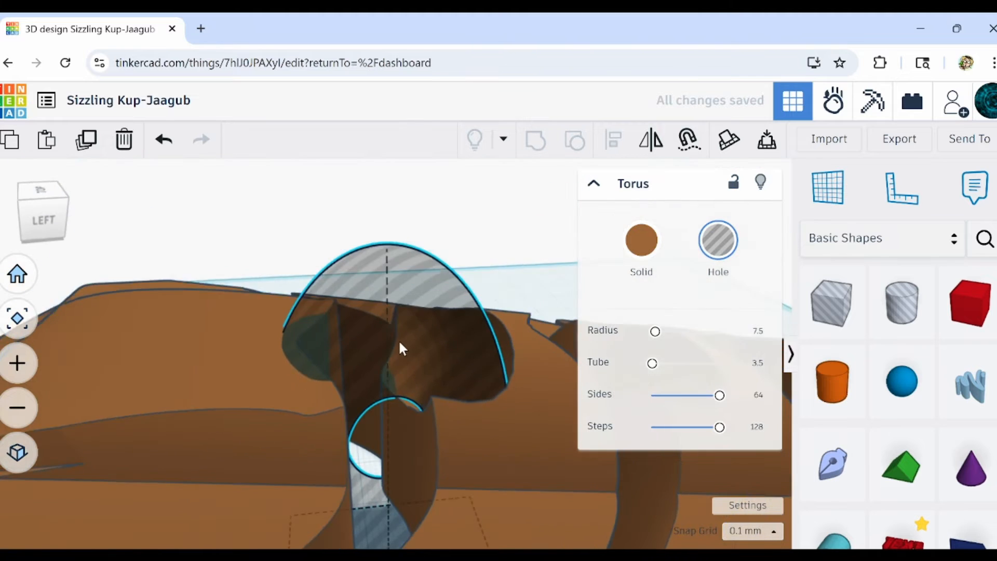
pyautogui.scroll(-3, 400, 344)
pyautogui.moveTo(16, 359); pyautogui.dragTo(25, 442, button='right')
pyautogui.moveTo(312, 325); pyautogui.dragTo(295, 399, button='middle')
pyautogui.scroll(2, 473, 373)
pyautogui.scroll(2, 391, 412)
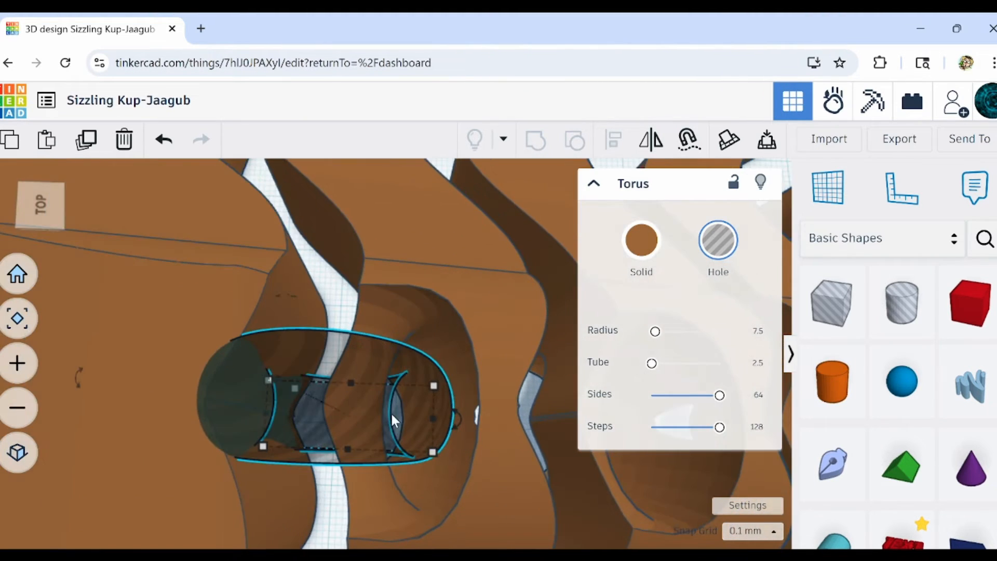
pyautogui.scroll(2, 381, 436)
pyautogui.moveTo(383, 434); pyautogui.dragTo(405, 274, button='right')
pyautogui.click(625, 244)
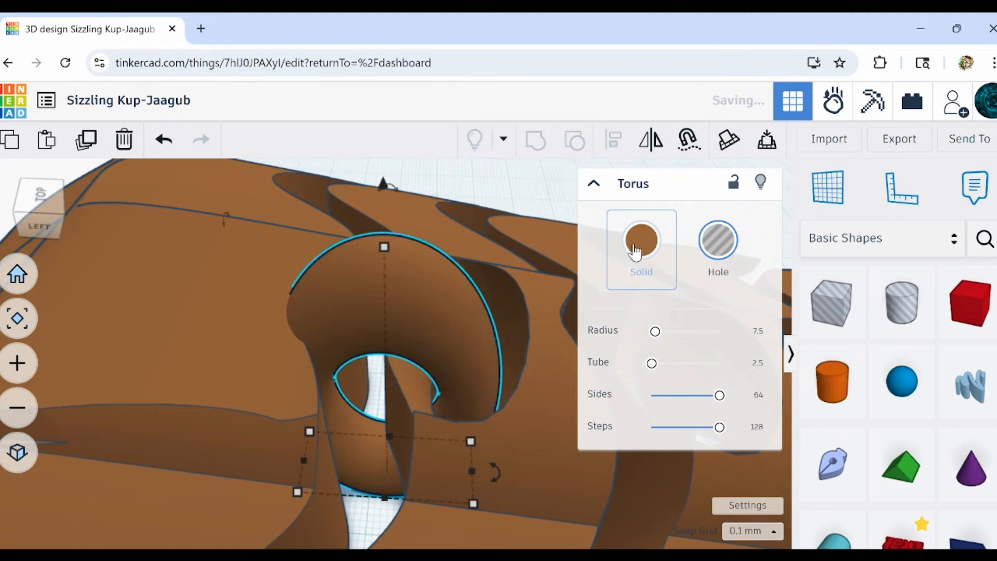
pyautogui.scroll(-2, 379, 294)
pyautogui.scroll(-3, 385, 297)
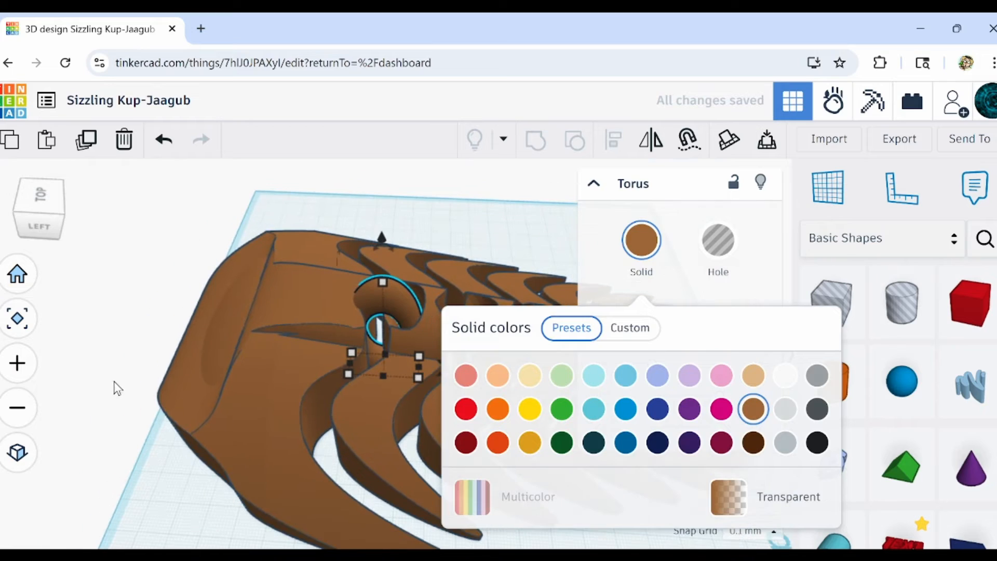
pyautogui.click(116, 387)
# Widen the solid torus to about 15.1 mm and shift it sideways back into the middle of its channel.
pyautogui.moveTo(517, 244); pyautogui.dragTo(232, 411, button='right')
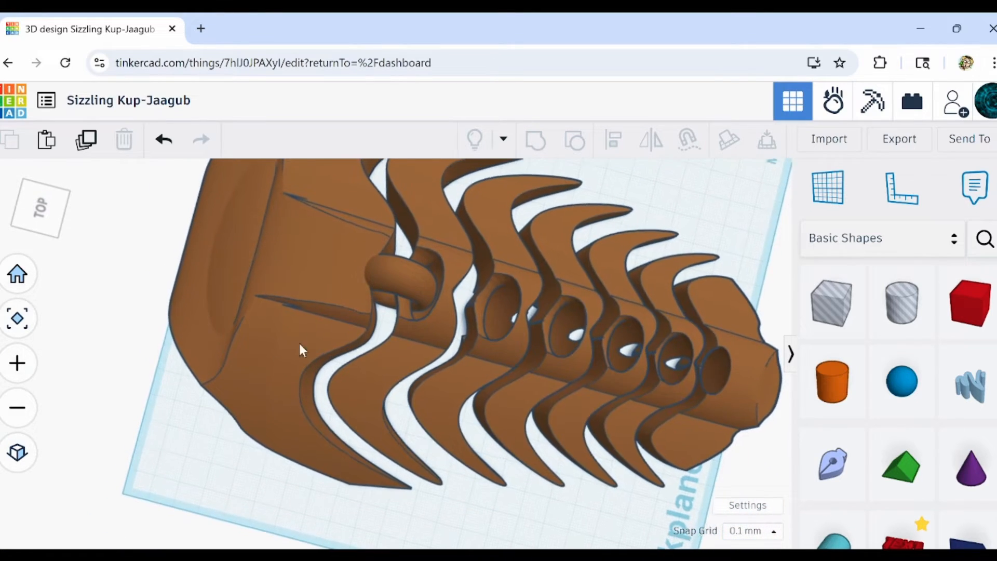
pyautogui.scroll(8, 400, 279)
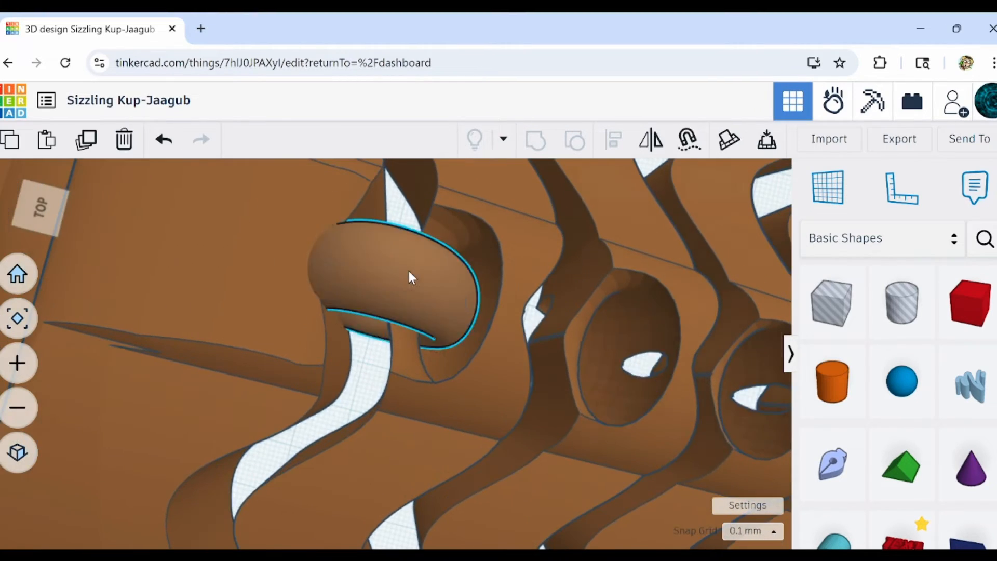
pyautogui.click(407, 270)
pyautogui.moveTo(399, 272); pyautogui.dragTo(402, 264)
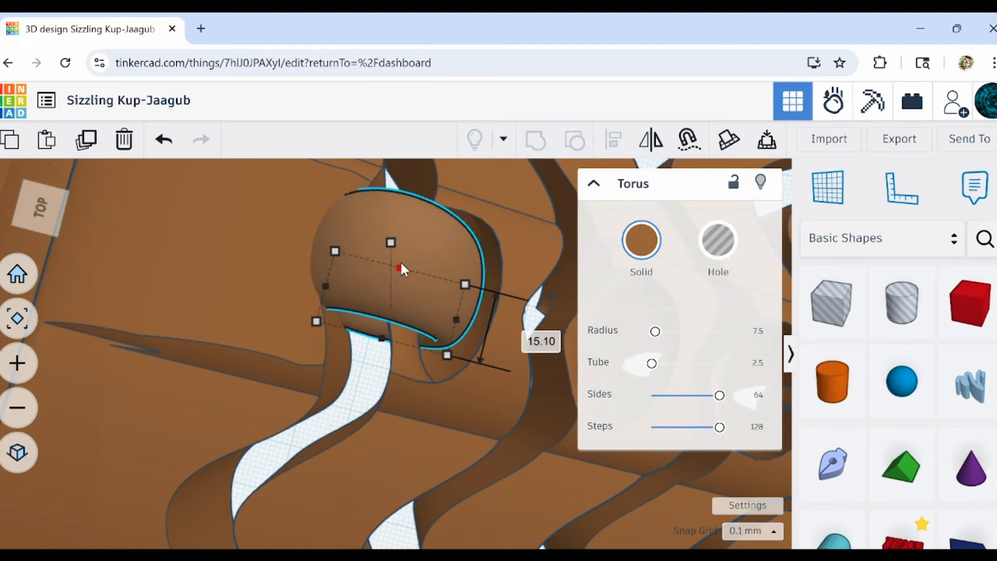
pyautogui.press('Down')
pyautogui.press('Down')
pyautogui.press('Down')
pyautogui.press('Down')
pyautogui.press('Down')
pyautogui.press('Down')
pyautogui.press('Down')
pyautogui.press('Down')
pyautogui.press('Down')
pyautogui.press('Down')
pyautogui.moveTo(450, 326); pyautogui.dragTo(369, 351, button='right')
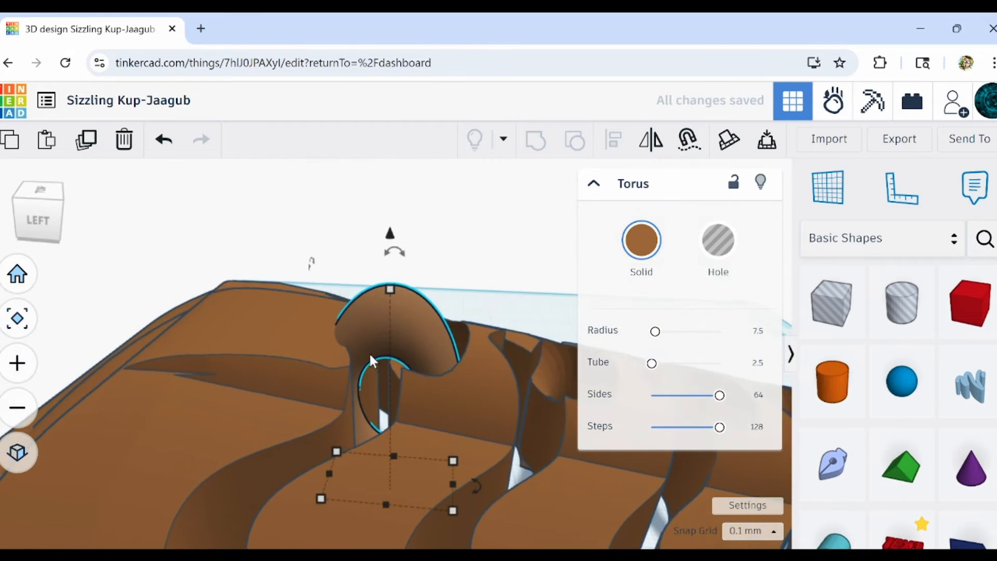
pyautogui.scroll(5, 368, 353)
pyautogui.moveTo(343, 399); pyautogui.dragTo(368, 434, button='right')
pyautogui.scroll(-3, 358, 421)
pyautogui.scroll(-4, 364, 419)
pyautogui.click(156, 312)
pyautogui.scroll(5, 364, 359)
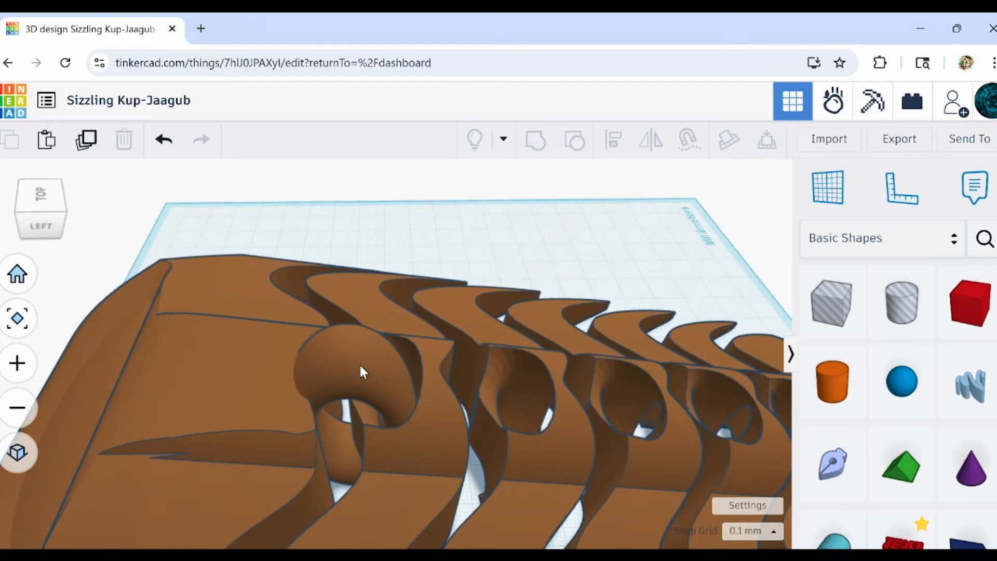
pyautogui.scroll(-2, 378, 363)
# Align the solid torus with the centre of the body across its width and deselect both shapes.
pyautogui.click(377, 362)
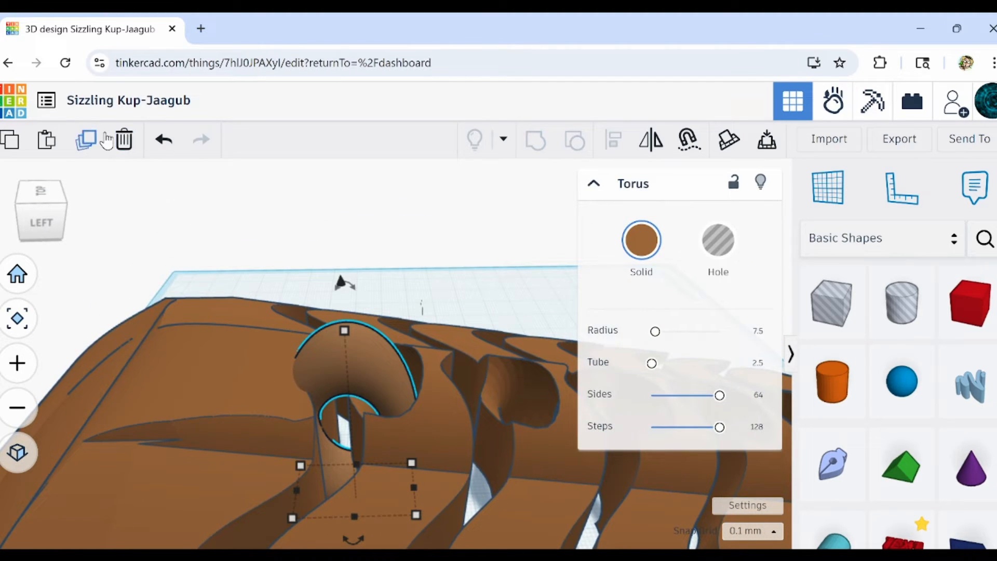
pyautogui.scroll(3, 332, 395)
pyautogui.scroll(-4, 345, 423)
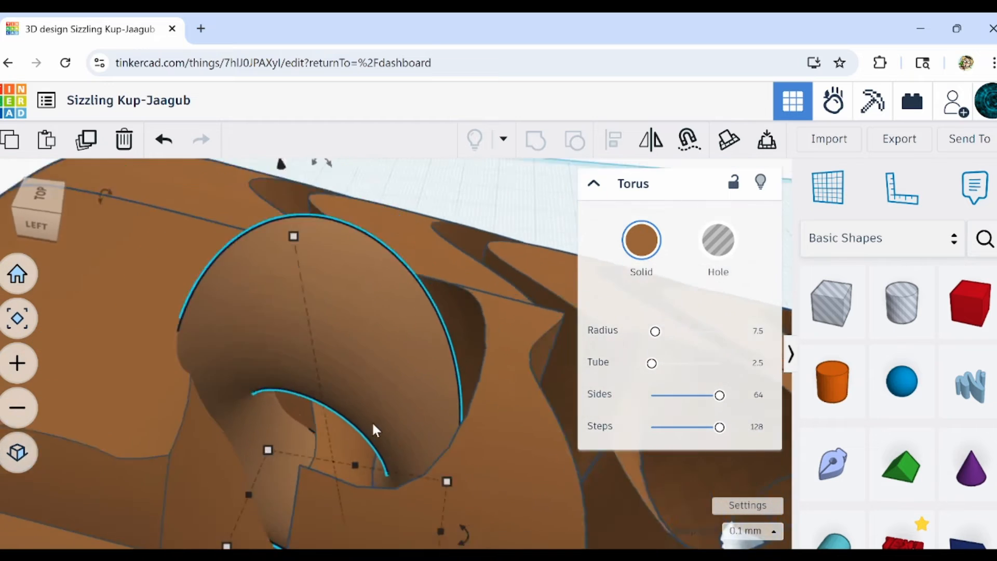
pyautogui.moveTo(372, 427); pyautogui.dragTo(291, 409, button='right')
pyautogui.click(260, 367)
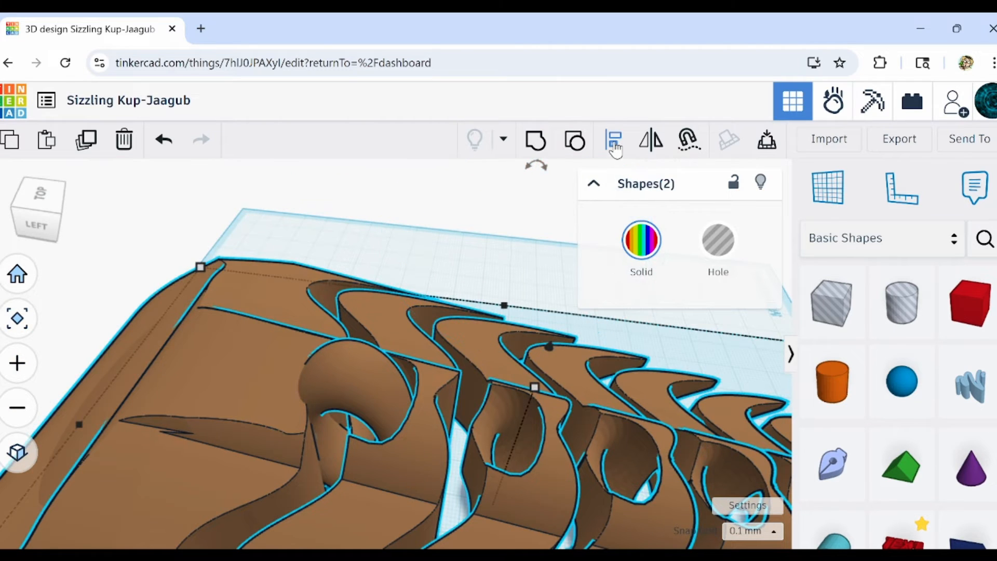
pyautogui.scroll(-2, 262, 364)
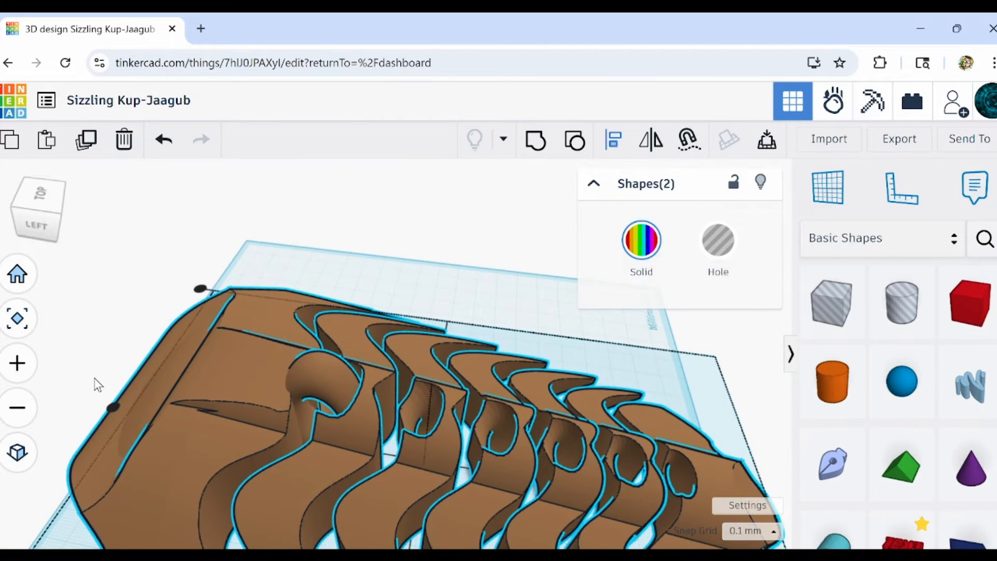
pyautogui.click(114, 406)
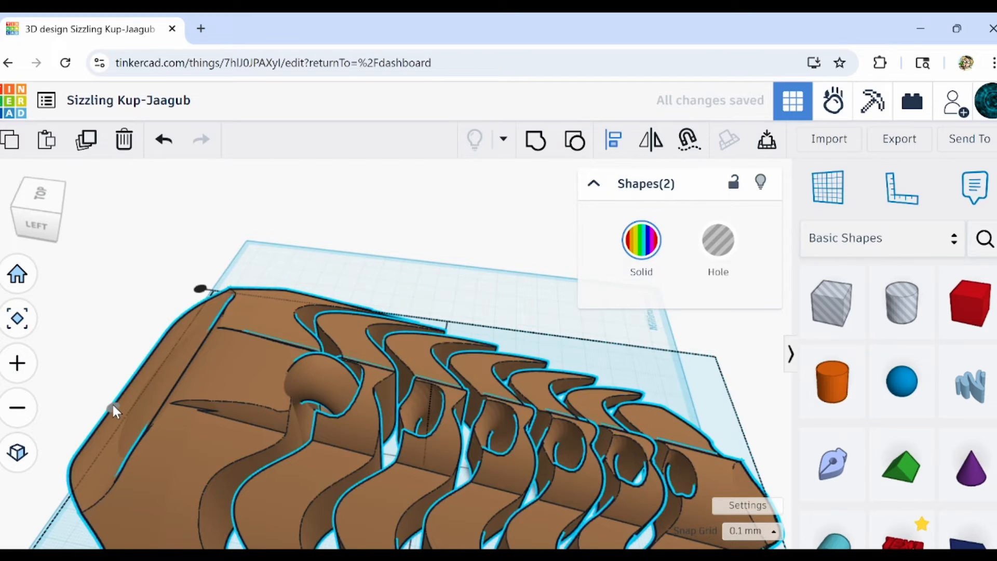
pyautogui.click(136, 303)
# Examine the torus's clearance in the channel behind the head from above, from the side and from underneath.
pyautogui.moveTo(336, 382); pyautogui.dragTo(350, 317, button='right')
pyautogui.scroll(8, 388, 292)
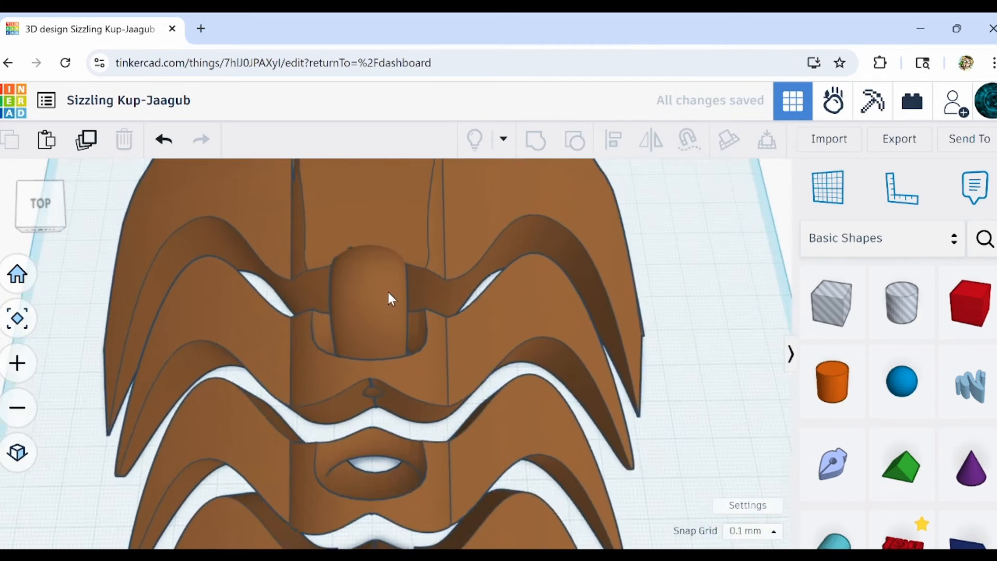
pyautogui.moveTo(225, 345); pyautogui.dragTo(410, 515, button='right')
pyautogui.scroll(-6, 409, 513)
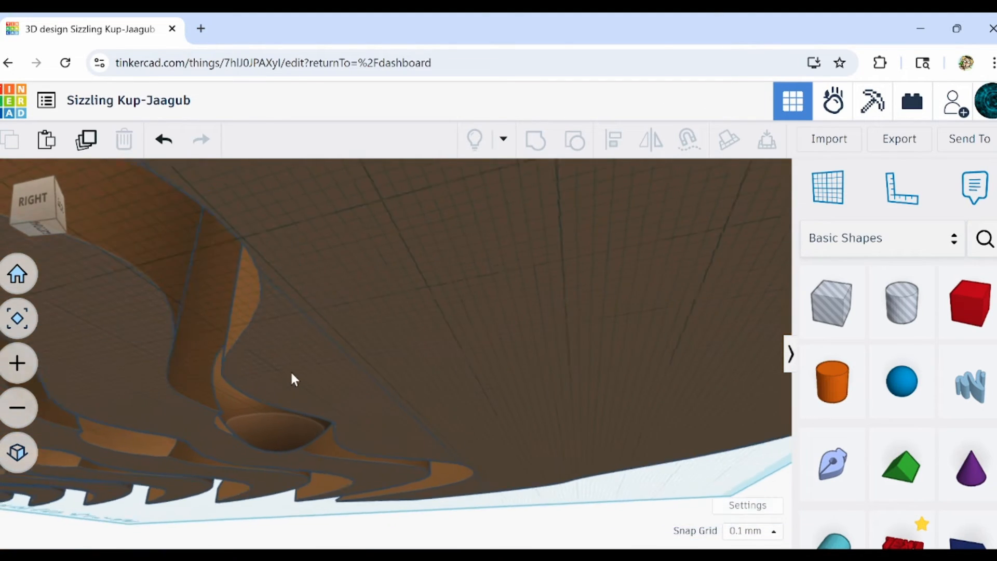
pyautogui.scroll(-2, 257, 387)
pyautogui.moveTo(228, 454); pyautogui.dragTo(317, 416, button='right')
pyautogui.scroll(3, 147, 373)
pyautogui.moveTo(180, 352); pyautogui.dragTo(204, 372, button='right')
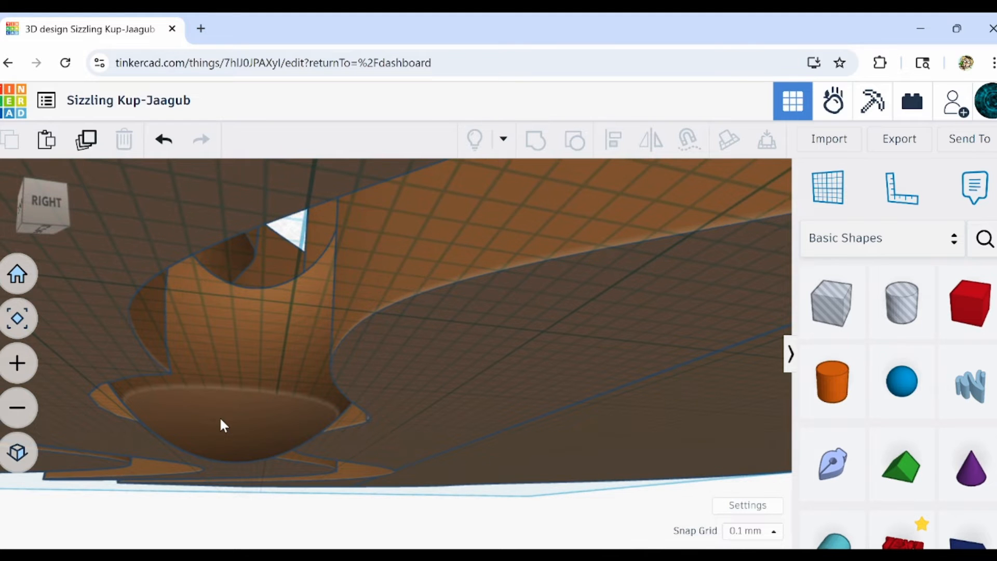
pyautogui.scroll(2, 221, 419)
pyautogui.scroll(-5, 221, 419)
pyautogui.moveTo(224, 425); pyautogui.dragTo(399, 466, button='right')
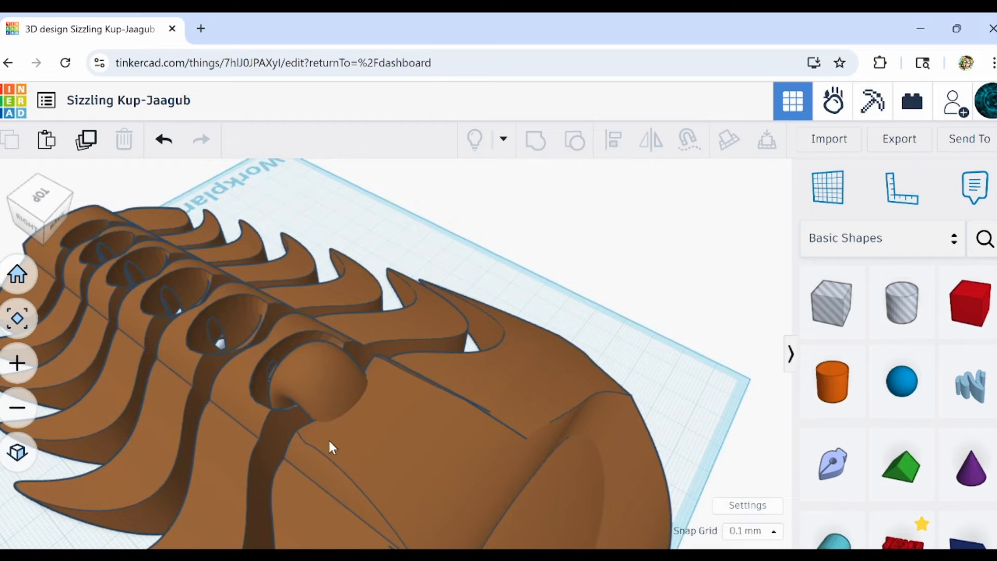
pyautogui.moveTo(329, 442); pyautogui.dragTo(344, 428, button='right')
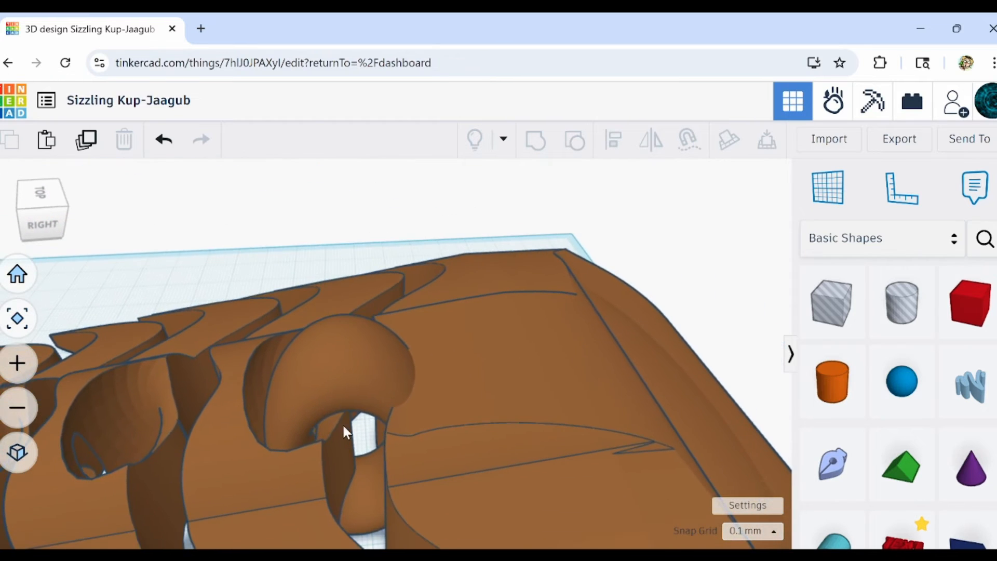
# Duplicate the solid torus, move the copy into the next channel along the spine and slightly reduce its height.
pyautogui.click(343, 426)
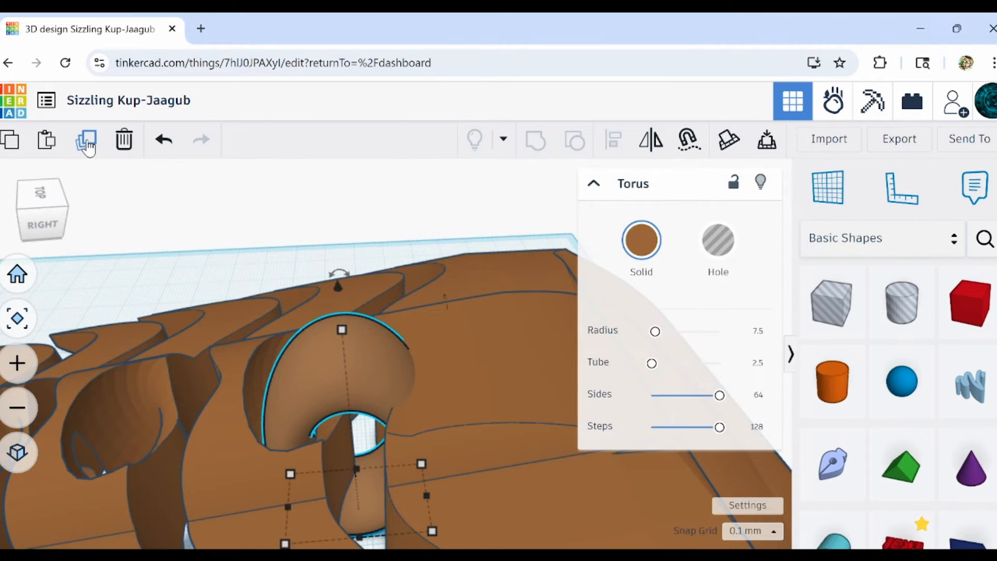
pyautogui.click(87, 146)
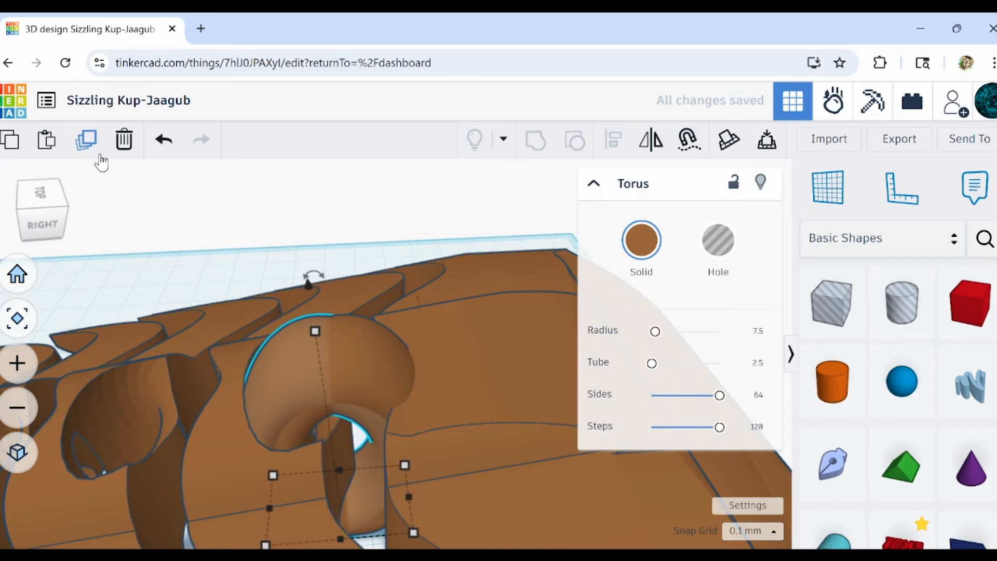
pyautogui.press('Left')
pyautogui.press('Left')
pyautogui.press('Left')
pyautogui.press('Left')
pyautogui.press('Left')
pyautogui.press('Left')
pyautogui.press('Left')
pyautogui.press('Left')
pyautogui.press('Left')
pyautogui.press('Left')
pyautogui.press('Left')
pyautogui.press('Left')
pyautogui.press('Left')
pyautogui.press('Left')
pyautogui.press('Left')
pyautogui.press('Left')
pyautogui.press('Left')
pyautogui.press('Left')
pyautogui.press('Left')
pyautogui.press('Left')
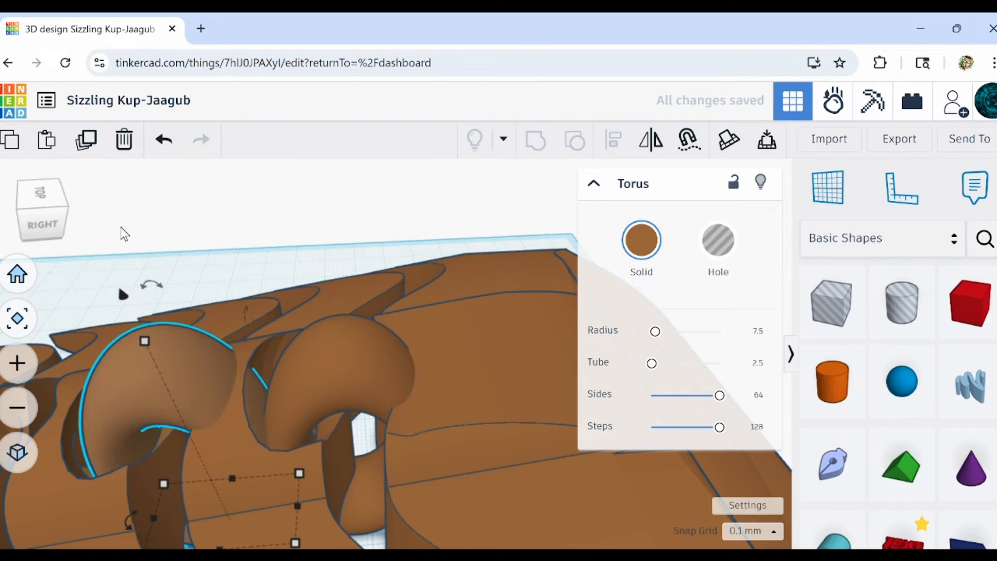
pyautogui.press('Left')
pyautogui.press('Left')
pyautogui.press('Left')
pyautogui.press('Left')
pyautogui.press('Left')
pyautogui.press('Left')
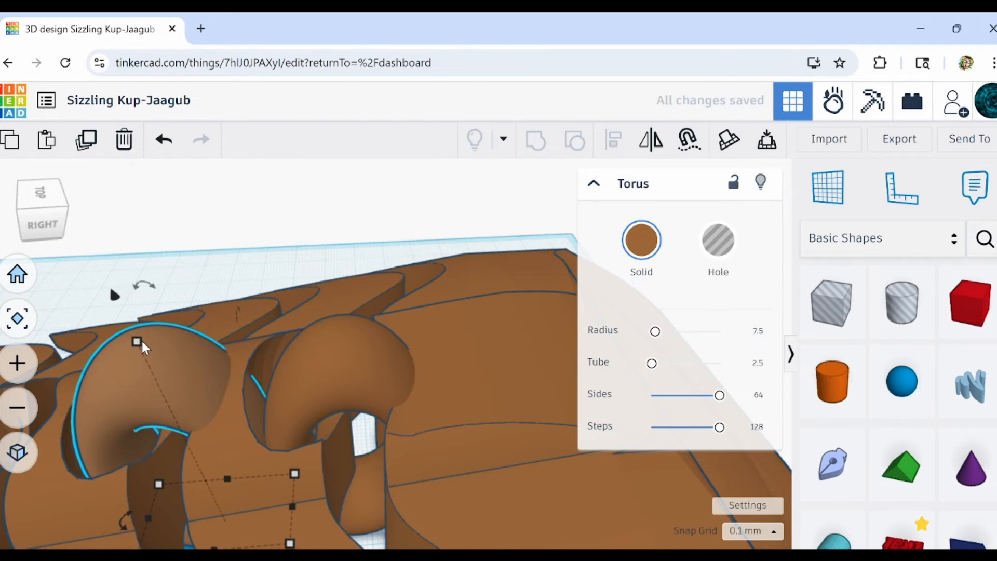
pyautogui.moveTo(137, 342); pyautogui.dragTo(142, 350)
# Duplicate the solid torus down the spine into the remaining channels and select the body together with all the tori.
pyautogui.moveTo(195, 399); pyautogui.dragTo(597, 387, button='right')
pyautogui.click(86, 144)
pyautogui.scroll(-5, 385, 353)
pyautogui.moveTo(395, 416); pyautogui.dragTo(437, 447, button='right')
pyautogui.click(87, 143)
pyautogui.scroll(5, 453, 413)
pyautogui.scroll(-6, 416, 378)
pyautogui.moveTo(603, 347); pyautogui.dragTo(291, 499)
pyautogui.click(536, 140)
pyautogui.scroll(5, 483, 384)
pyautogui.moveTo(483, 385); pyautogui.dragTo(494, 363, button='right')
pyautogui.scroll(-2, 493, 364)
pyautogui.click(575, 140)
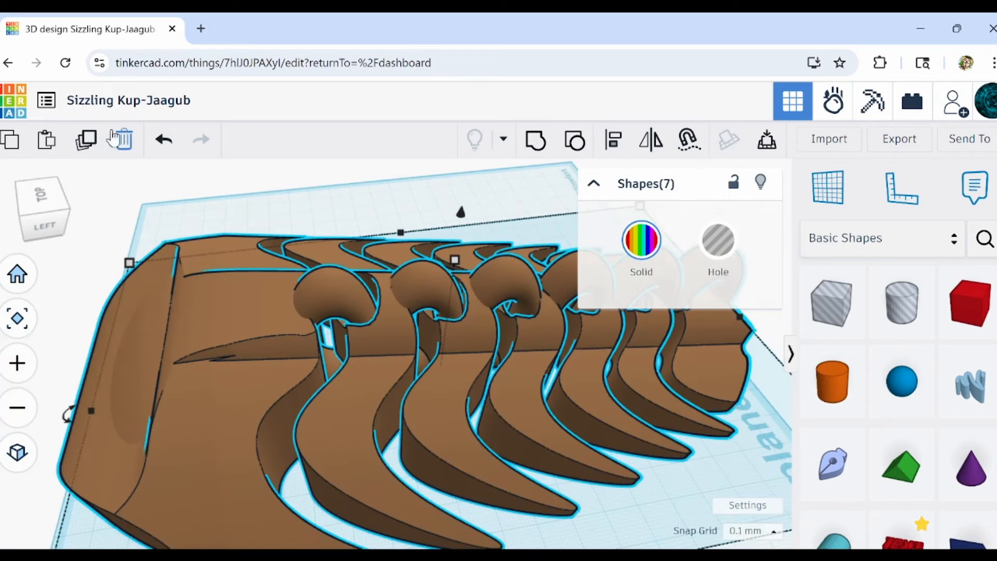
# Duplicate the whole body with its tori and move the copy off the workplane behind the original.
pyautogui.click(86, 141)
pyautogui.moveTo(361, 368); pyautogui.dragTo(326, 45)
pyautogui.moveTo(423, 246); pyautogui.dragTo(362, 510, button='middle')
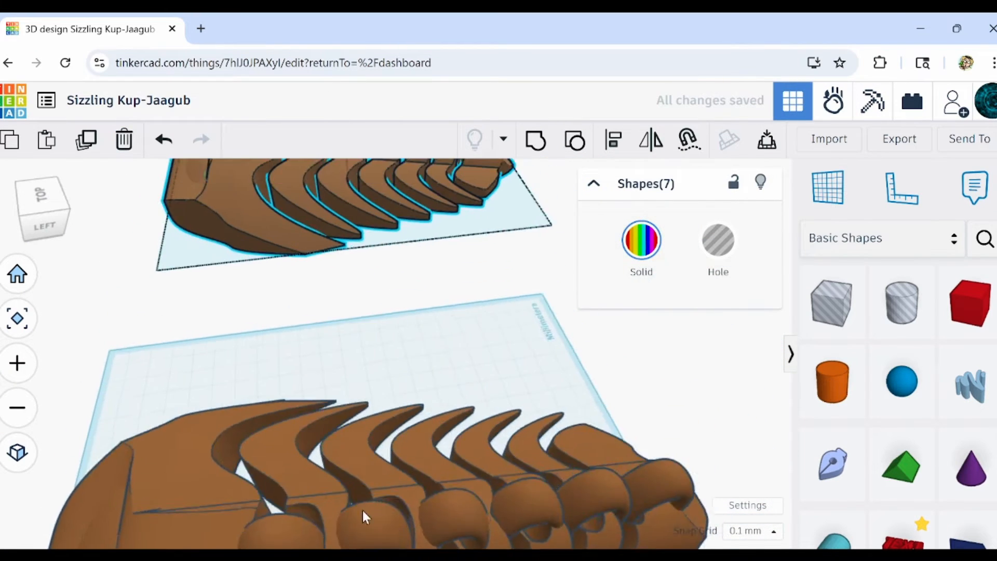
# Delete the five rear solid tori from the duplicated body, keeping only the torus directly behind the head.
pyautogui.moveTo(289, 275); pyautogui.dragTo(282, 490, button='middle')
pyautogui.scroll(6, 259, 291)
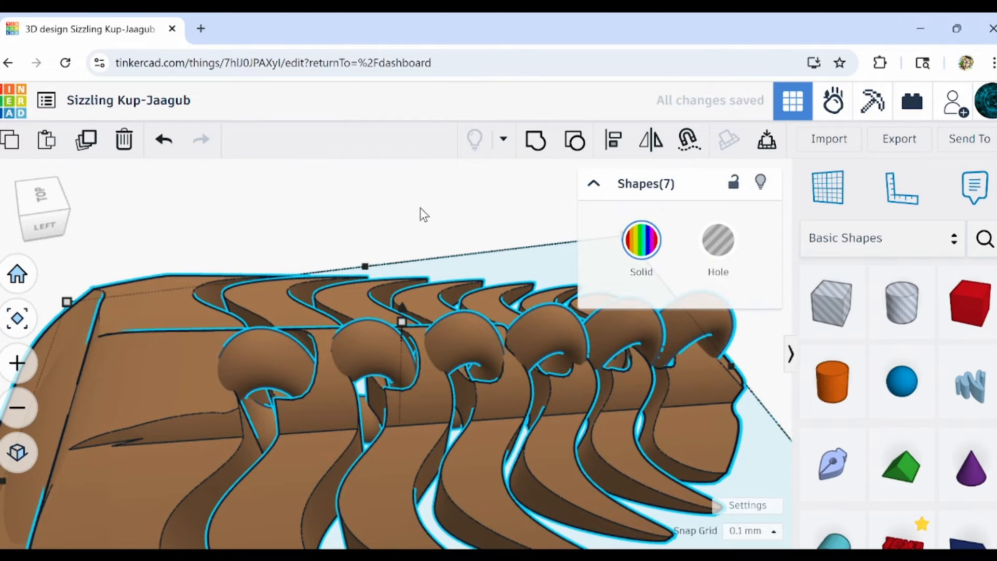
pyautogui.click(387, 214)
pyautogui.click(378, 351)
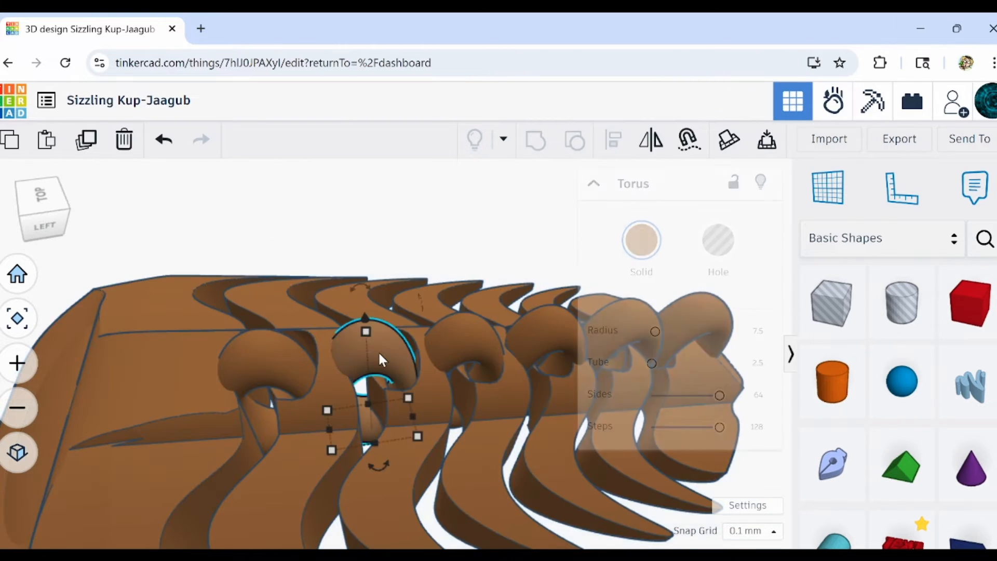
pyautogui.keyDown('shift'); pyautogui.click(504, 337); pyautogui.keyUp('shift')
pyautogui.keyDown('shift'); pyautogui.click(563, 346); pyautogui.keyUp('shift')
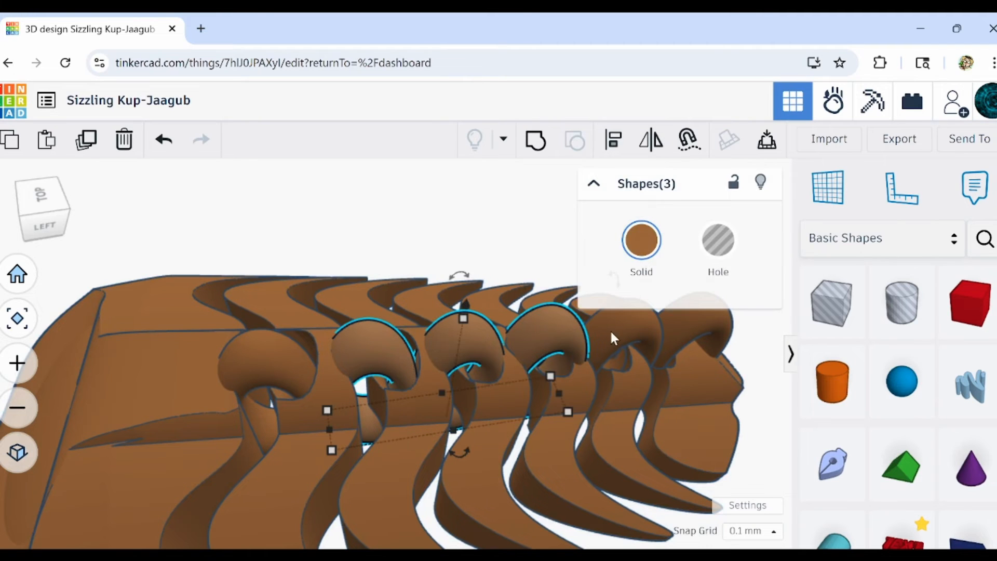
pyautogui.keyDown('shift'); pyautogui.click(675, 333); pyautogui.keyUp('shift')
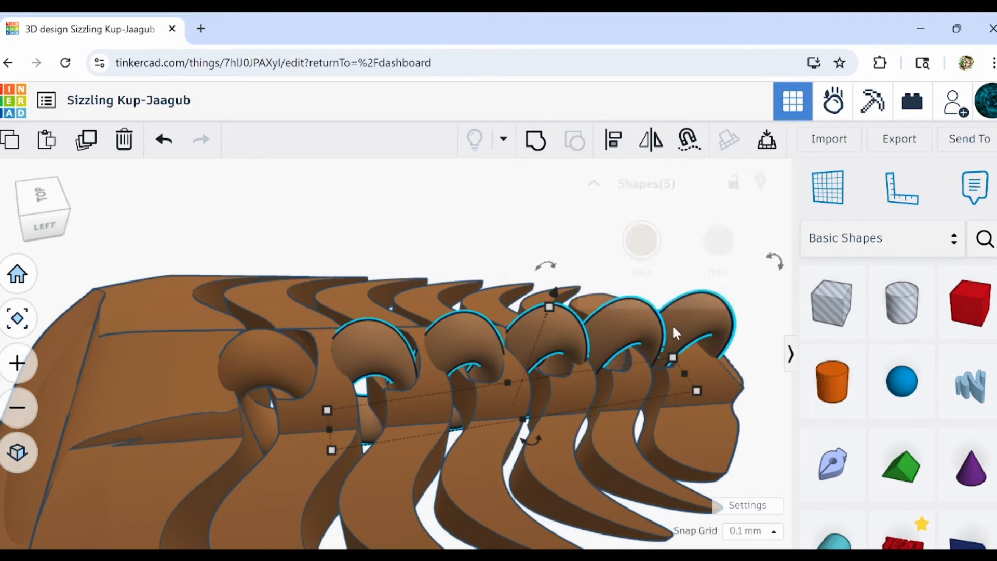
pyautogui.click(124, 140)
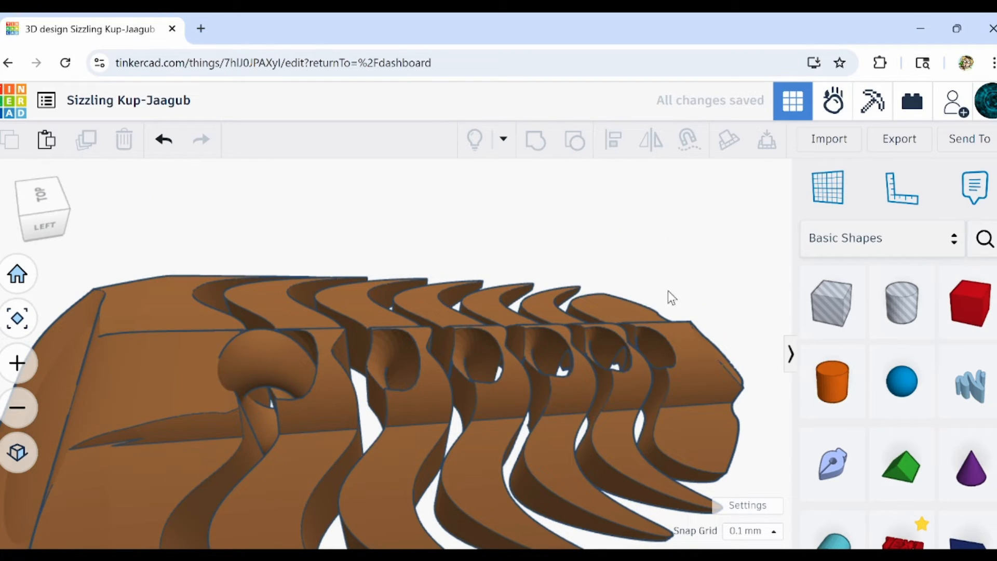
# Ungroup the duplicated body repeatedly to release its segments and the hole shapes inside it.
pyautogui.moveTo(706, 292); pyautogui.dragTo(422, 363, button='right')
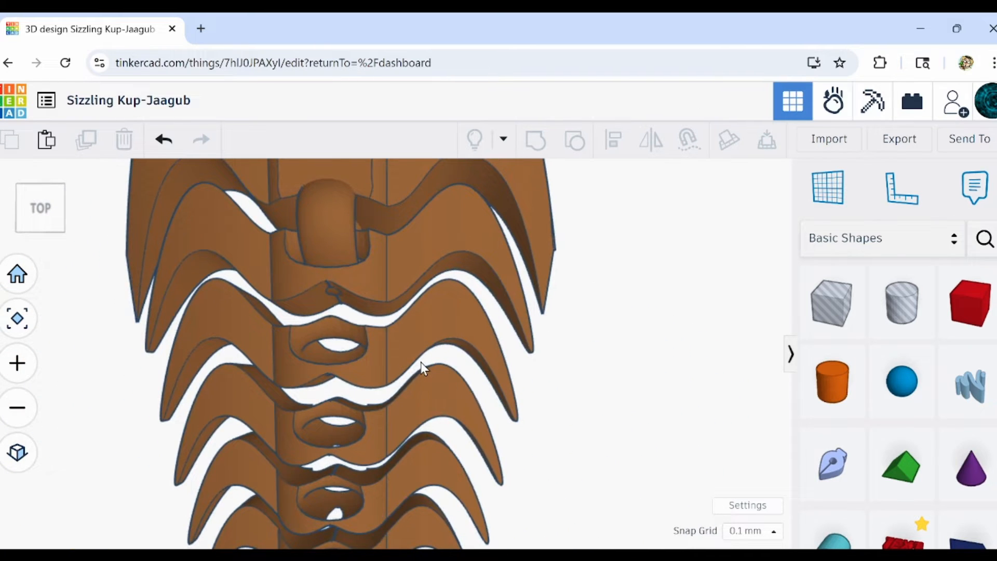
pyautogui.click(414, 237)
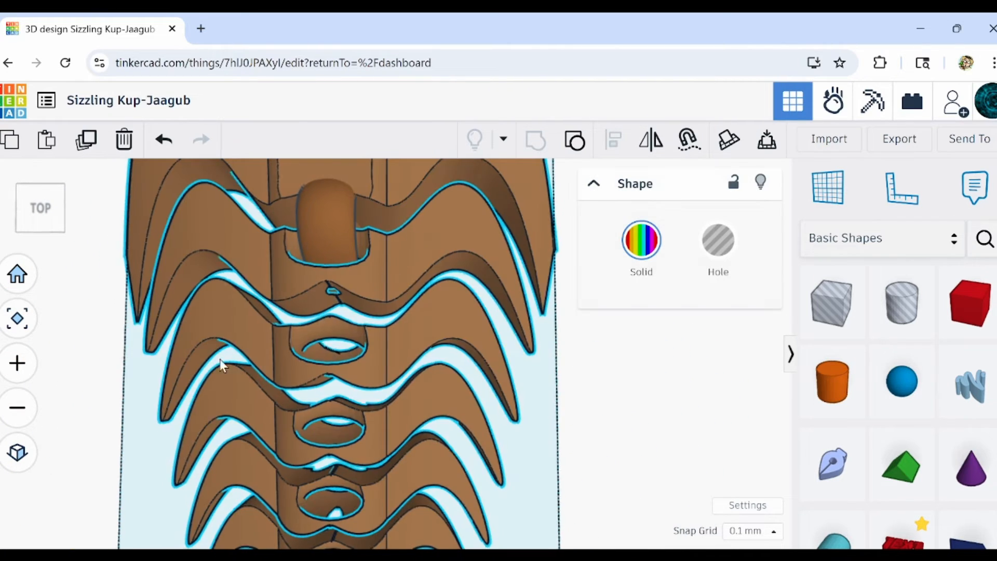
pyautogui.moveTo(222, 361); pyautogui.dragTo(568, 252, button='right')
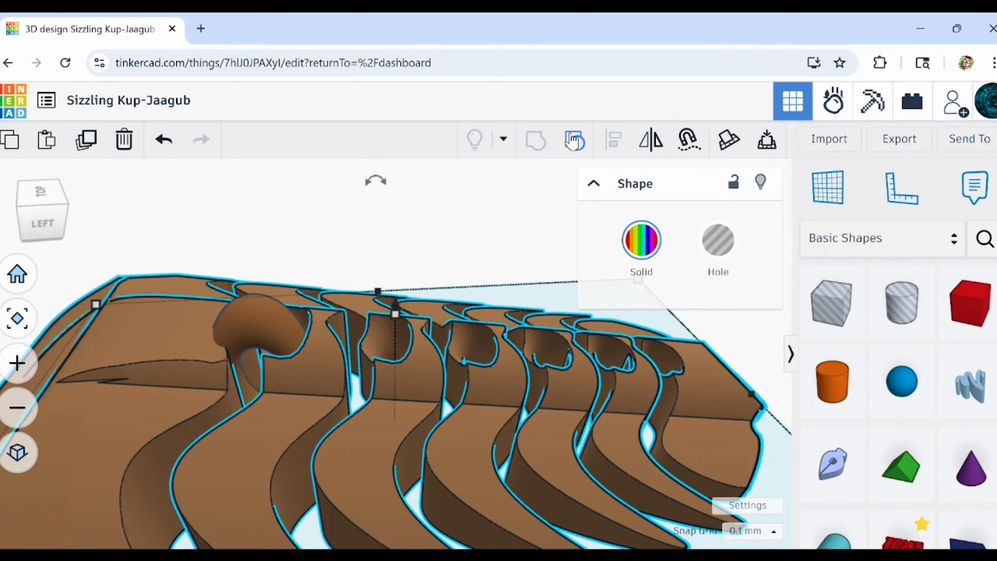
pyautogui.click(575, 146)
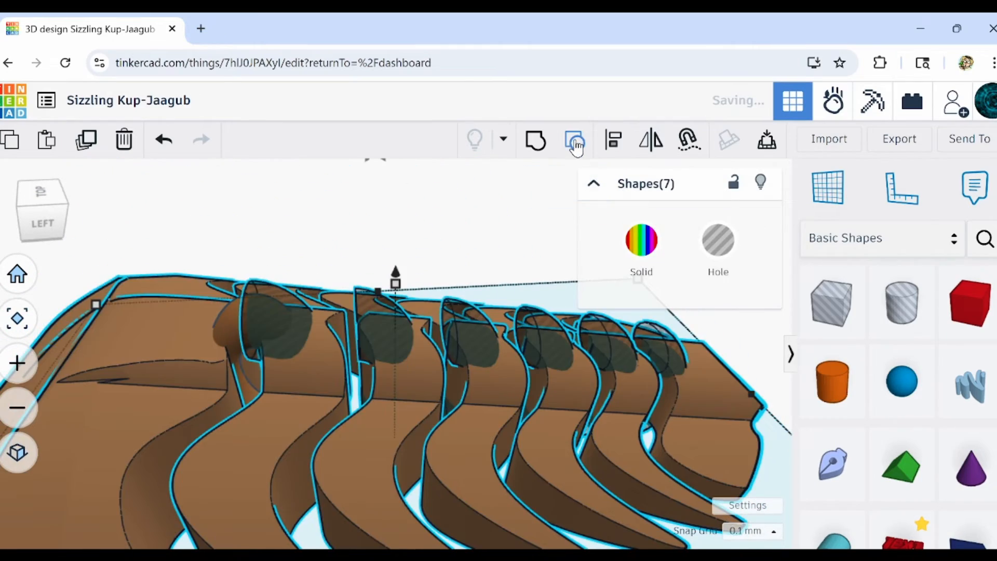
pyautogui.click(575, 149)
# Select the four rear segment pieces of the ungrouped copy and delete them.
pyautogui.moveTo(125, 508); pyautogui.dragTo(337, 325, button='right')
pyautogui.scroll(5, 338, 325)
pyautogui.keyDown('shift'); pyautogui.click(283, 381); pyautogui.keyUp('shift')
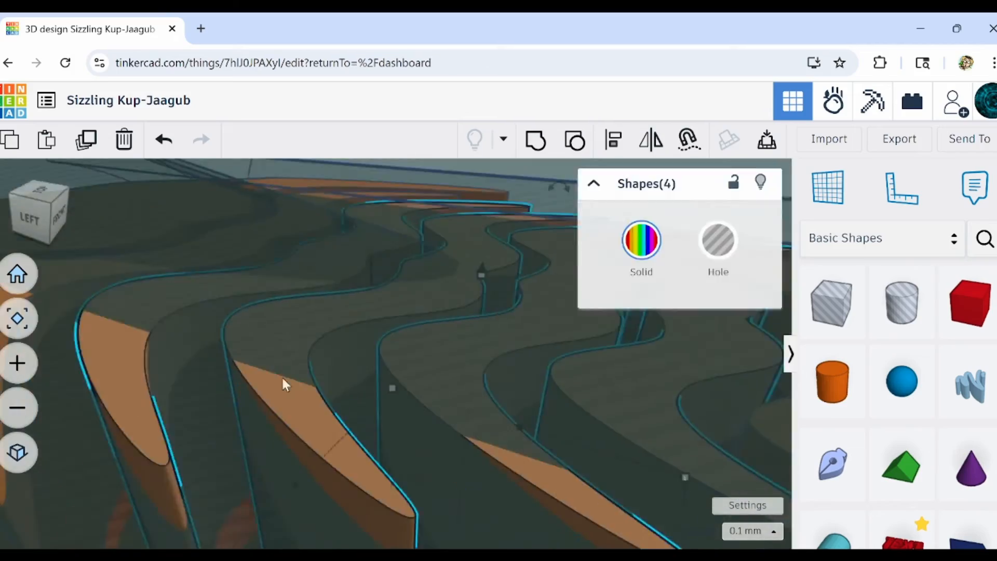
pyautogui.click(123, 145)
# Ungroup and regroup the remaining head and first segment with their hole shapes.
pyautogui.moveTo(514, 343)
pyautogui.mouseDown(button='right')
pyautogui.moveTo(445, 327)
pyautogui.moveTo(509, 359)
pyautogui.mouseUp(button='right')
pyautogui.keyDown('shift'); pyautogui.click(441, 332); pyautogui.keyUp('shift')
pyautogui.click(538, 143)
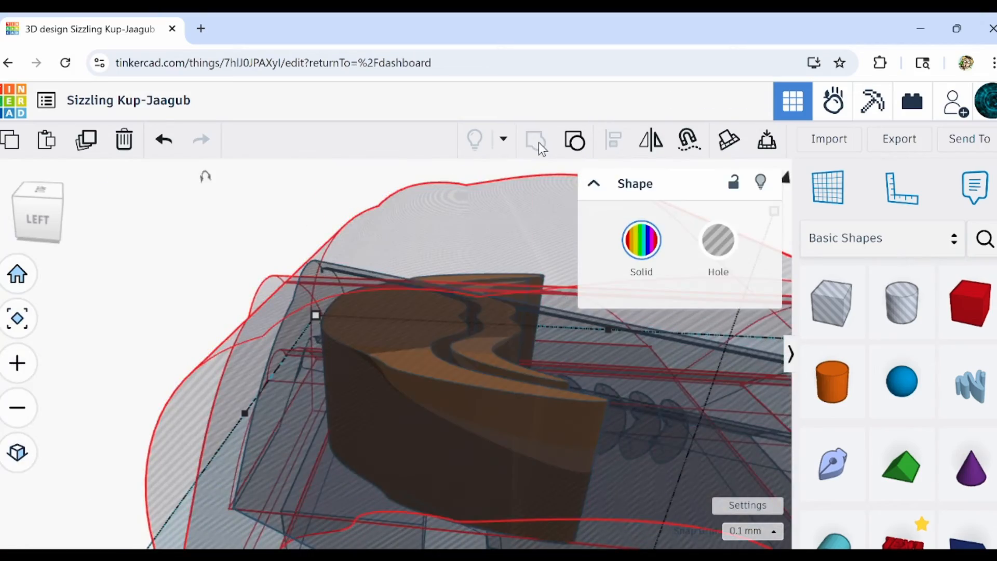
pyautogui.moveTo(343, 208); pyautogui.dragTo(353, 270, button='right')
pyautogui.scroll(-3, 353, 274)
pyautogui.click(575, 141)
pyautogui.click(537, 142)
pyautogui.scroll(-2, 320, 305)
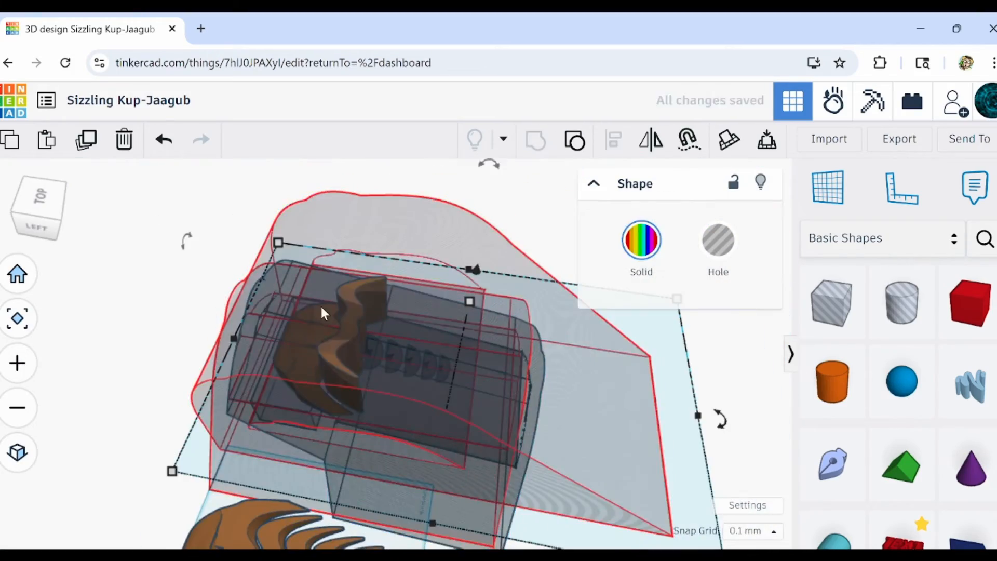
# Select the five leftover torus holes behind the first segment and delete them.
pyautogui.scroll(5, 333, 312)
pyautogui.click(364, 321)
pyautogui.moveTo(348, 338); pyautogui.dragTo(471, 383, button='right')
pyautogui.click(537, 494)
pyautogui.moveTo(537, 494); pyautogui.dragTo(682, 308, button='right')
pyautogui.moveTo(479, 389); pyautogui.dragTo(476, 388)
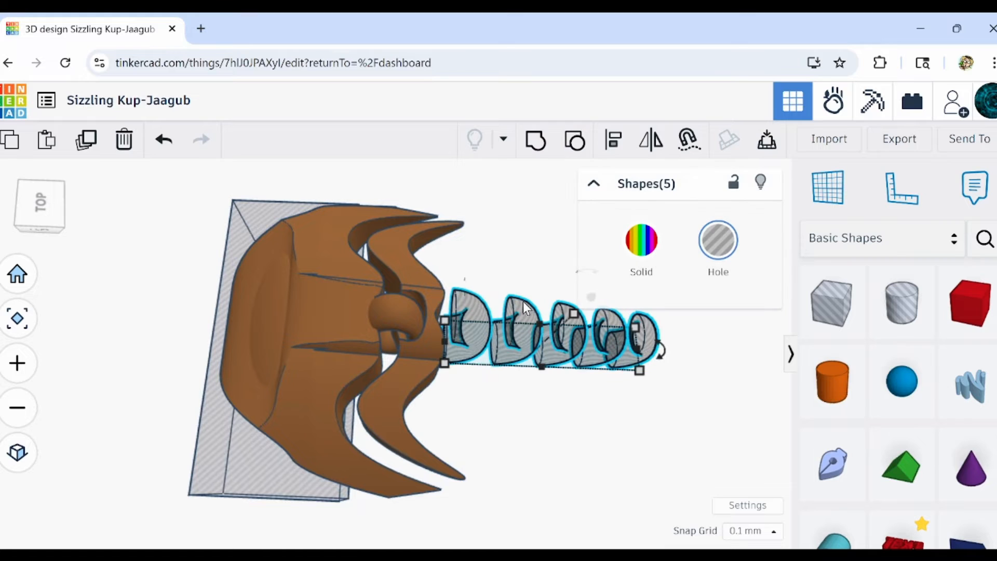
pyautogui.click(122, 141)
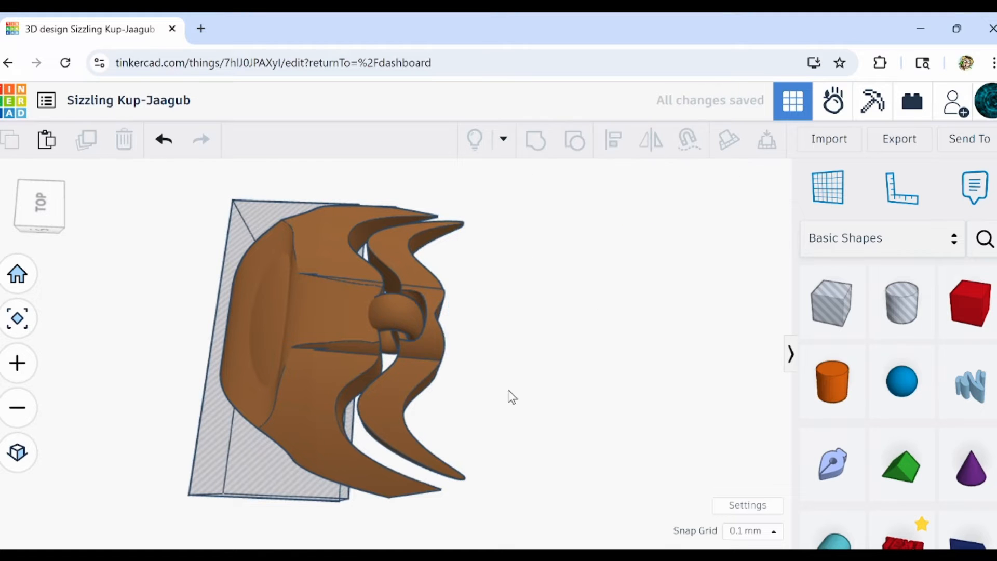
# Select the segment behind the head together with its torus and examine the torus's clearance in the channel.
pyautogui.moveTo(508, 397); pyautogui.dragTo(508, 366, button='right')
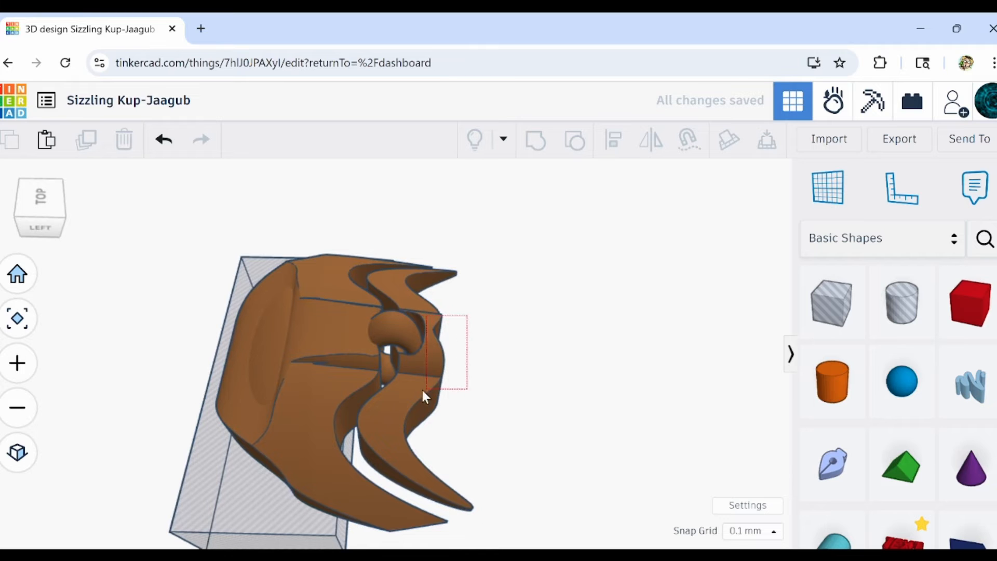
pyautogui.click(411, 361)
pyautogui.scroll(6, 409, 335)
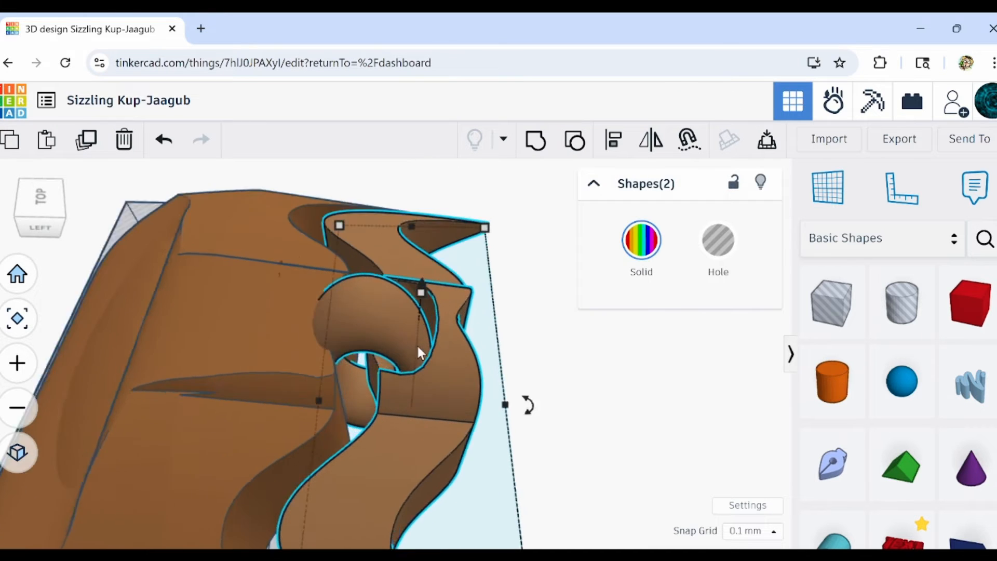
pyautogui.moveTo(413, 363); pyautogui.dragTo(463, 374, button='right')
pyautogui.scroll(8, 509, 406)
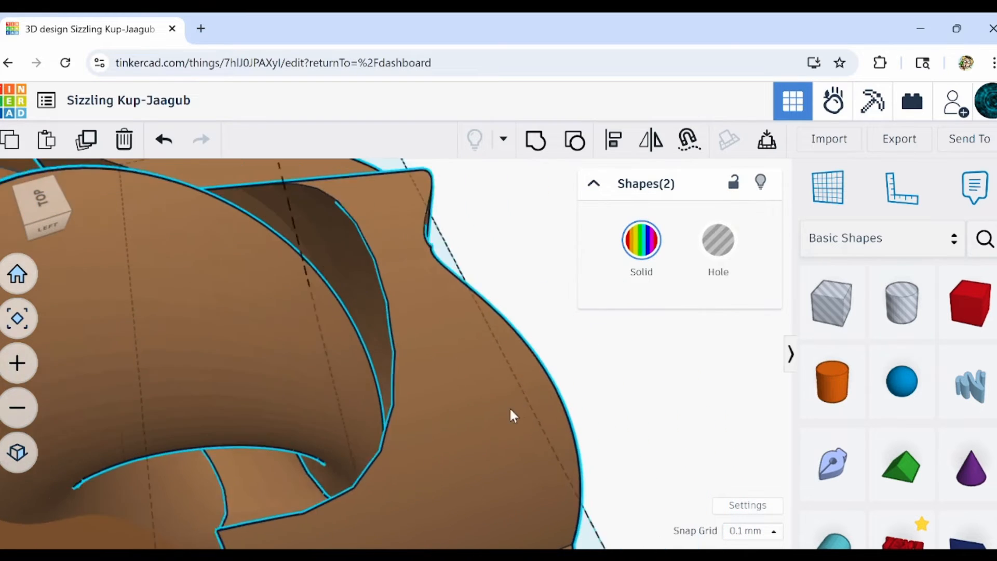
pyautogui.scroll(-8, 489, 411)
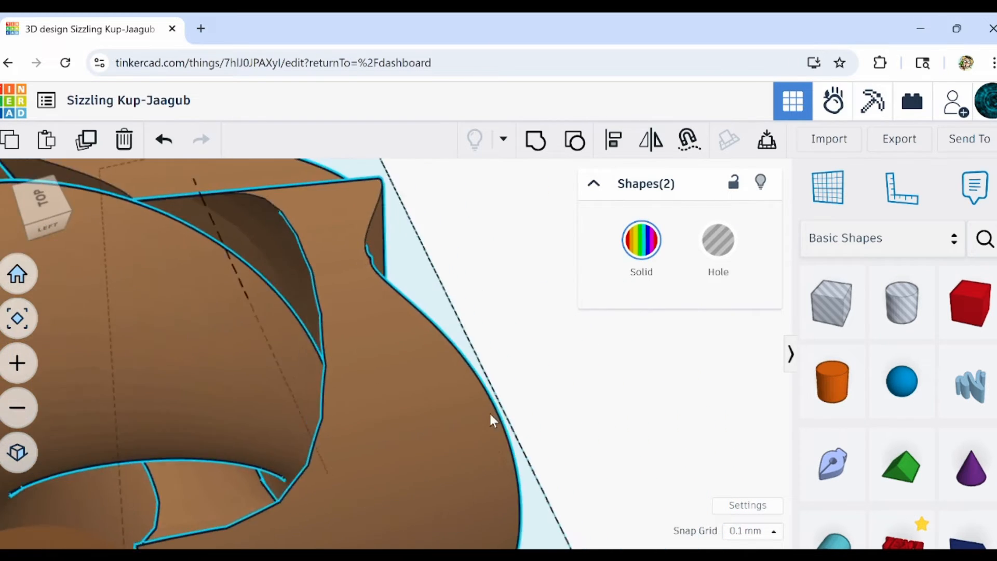
pyautogui.scroll(-3, 558, 413)
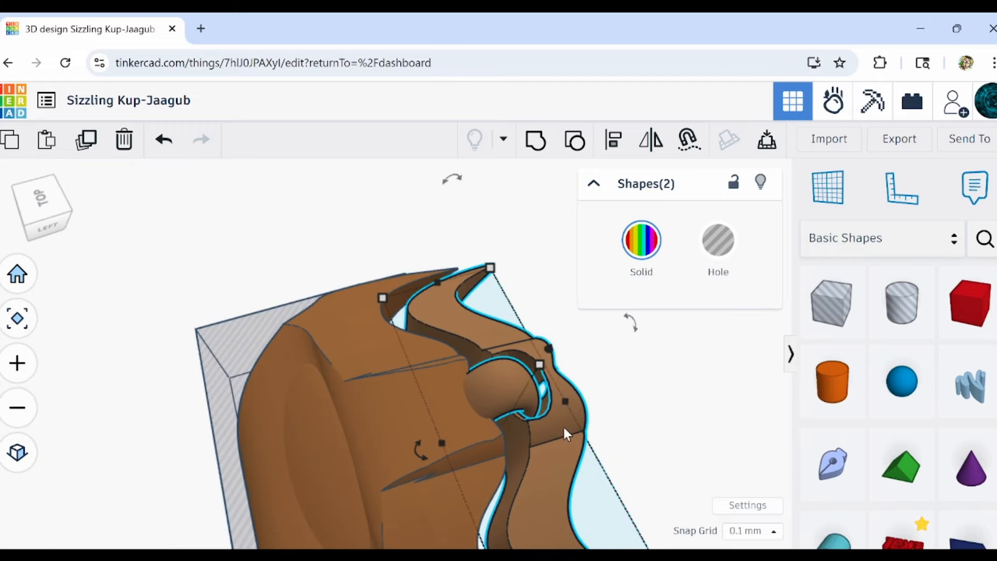
# Duplicate the first segment with its torus and nudge the copy back along the spine behind the original.
pyautogui.moveTo(563, 425); pyautogui.dragTo(367, 357, button='middle')
pyautogui.click(90, 145)
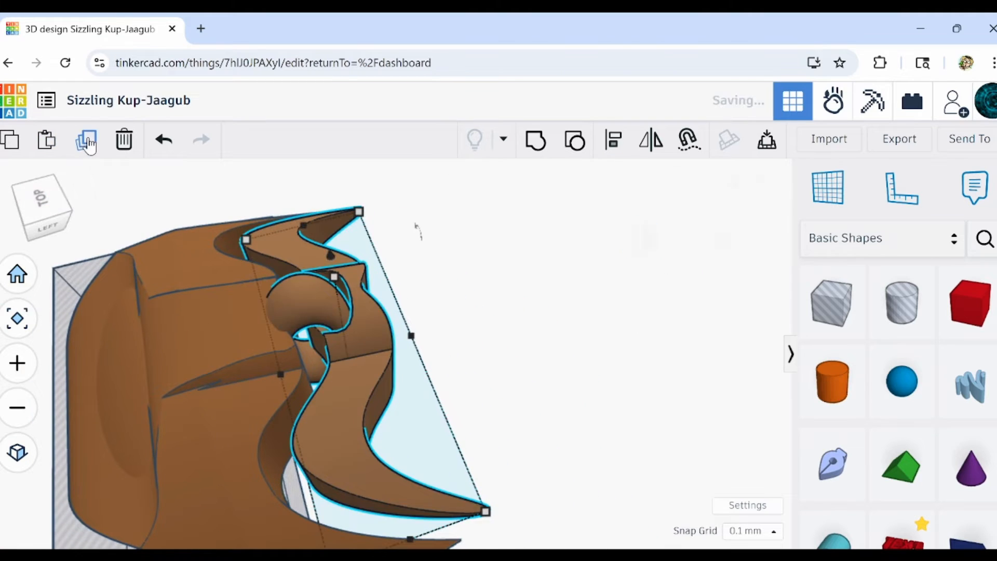
pyautogui.press('Right')
pyautogui.press('Right')
pyautogui.press('Right')
pyautogui.press('Right')
pyautogui.press('Right')
pyautogui.press('Right')
pyautogui.press('Right')
pyautogui.press('Right')
pyautogui.press('Right')
pyautogui.press('Right')
pyautogui.press('Right')
pyautogui.press('Right')
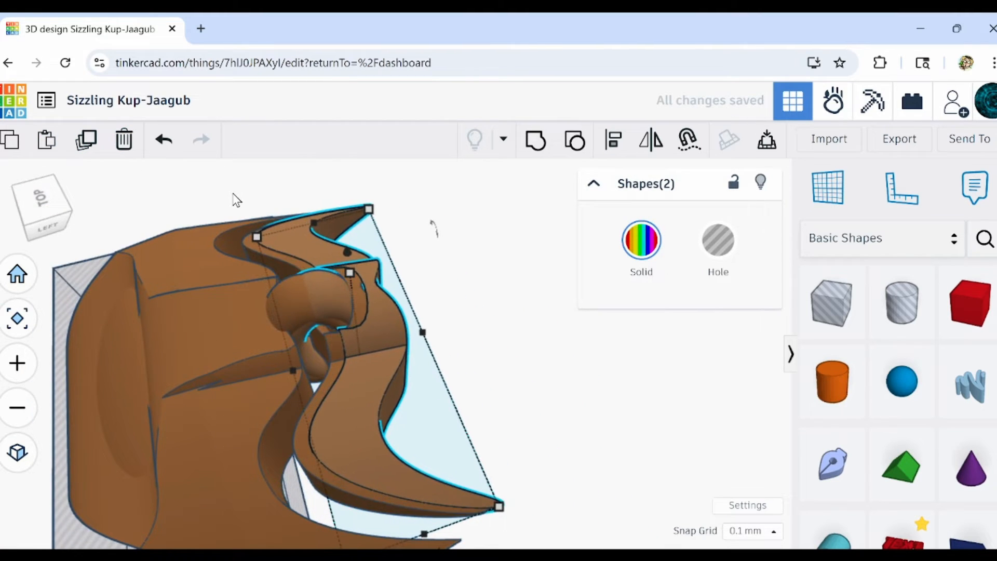
pyautogui.press('Right')
pyautogui.press('Right')
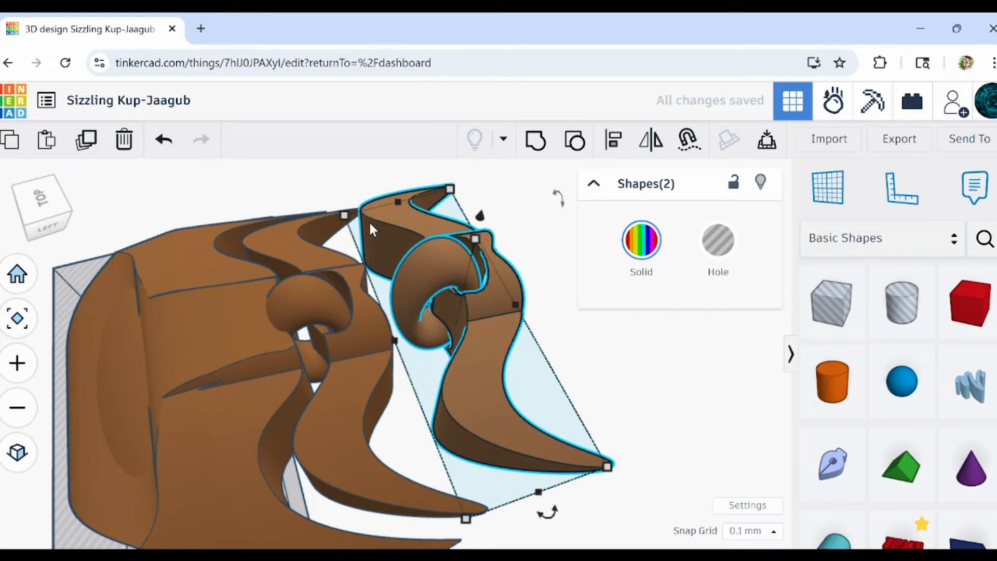
pyautogui.press('Left')
pyautogui.press('Left')
pyautogui.press('Left')
pyautogui.press('Left')
pyautogui.press('Left')
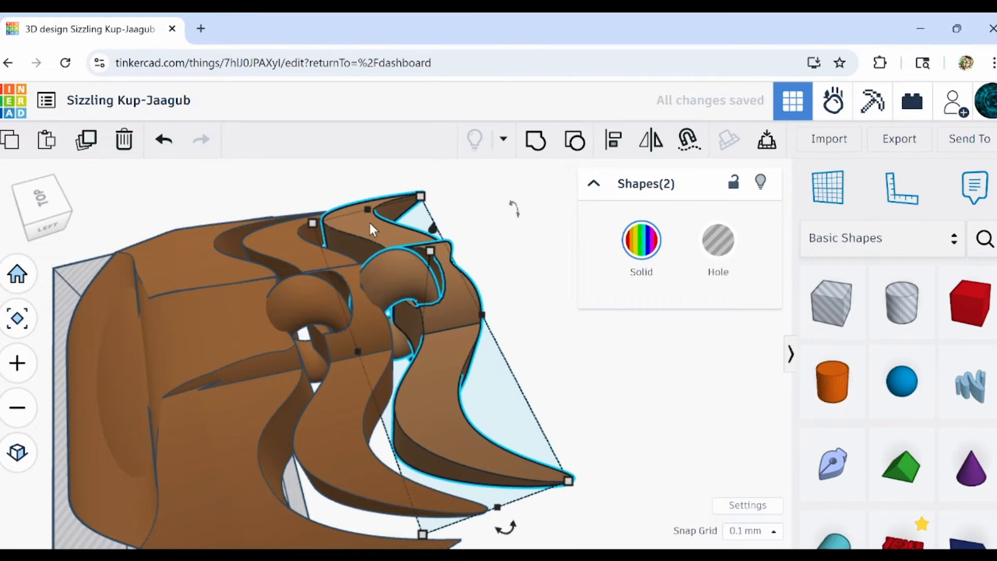
pyautogui.press('Right')
# Examine how the duplicated torus sits in the original segment's channel and delete the duplicated segment and torus.
pyautogui.scroll(10, 351, 296)
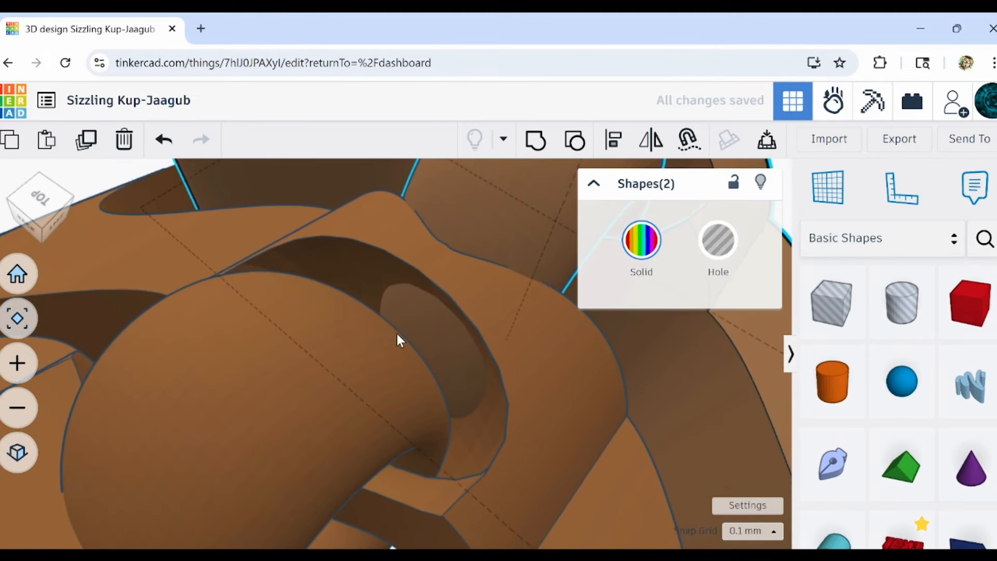
pyautogui.moveTo(397, 332); pyautogui.dragTo(291, 314, button='right')
pyautogui.scroll(-10, 292, 318)
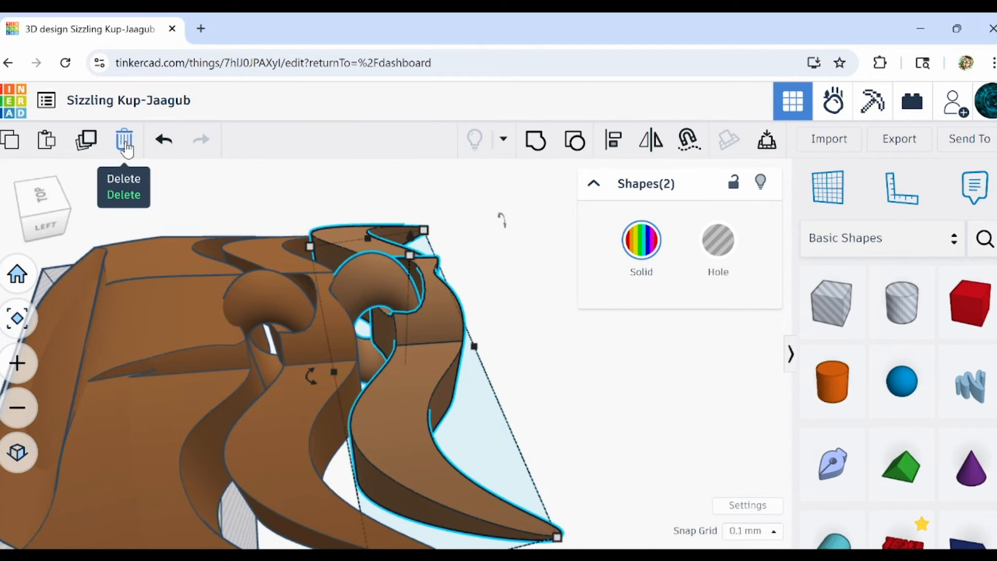
pyautogui.click(124, 147)
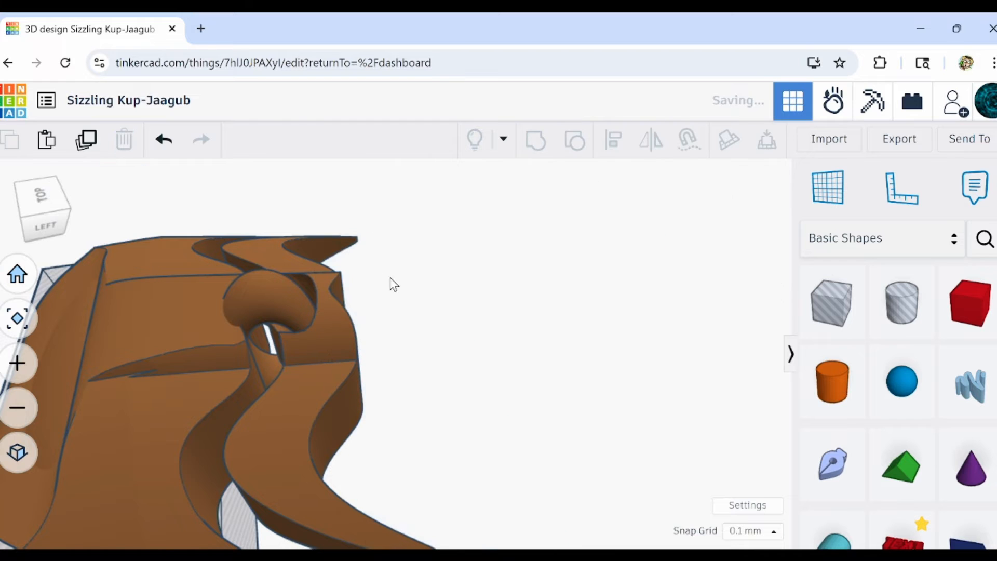
# Move the first segment and its torus away from the head and place a box hole about 40 mm tall in the gap.
pyautogui.moveTo(305, 315)
pyautogui.mouseDown()
pyautogui.moveTo(478, 322)
pyautogui.moveTo(503, 347)
pyautogui.mouseUp()
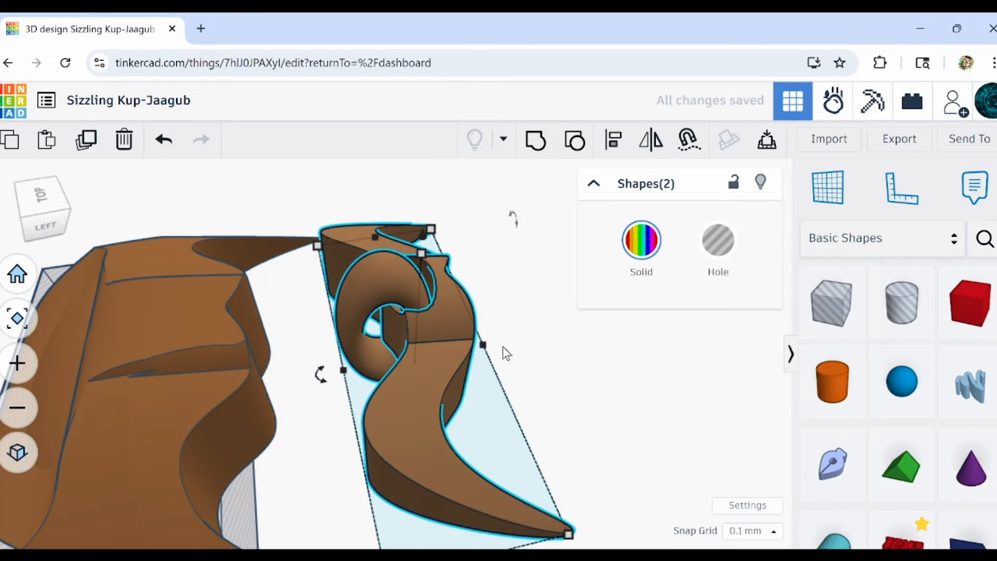
pyautogui.click(778, 348)
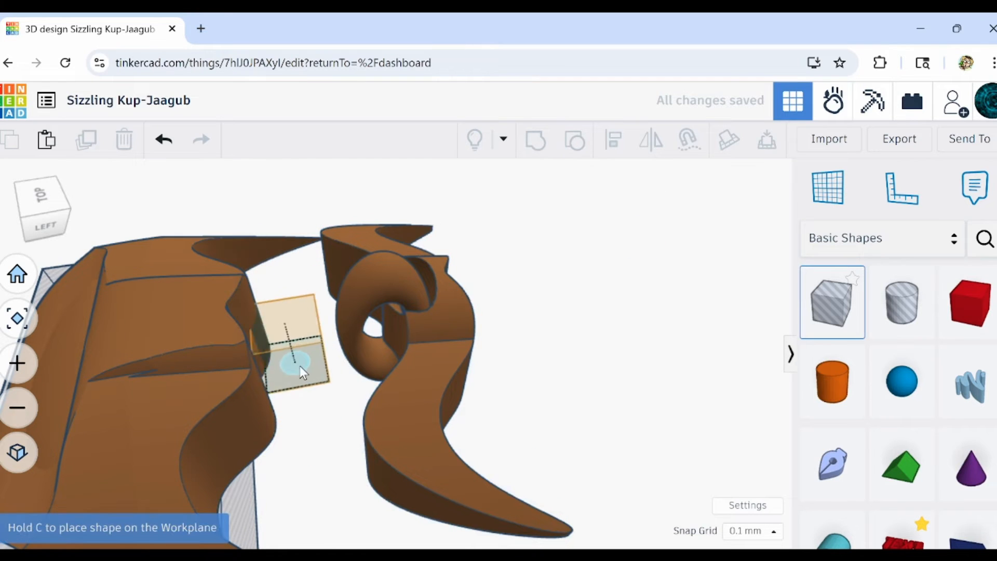
pyautogui.click(317, 376)
pyautogui.moveTo(316, 339); pyautogui.dragTo(308, 269)
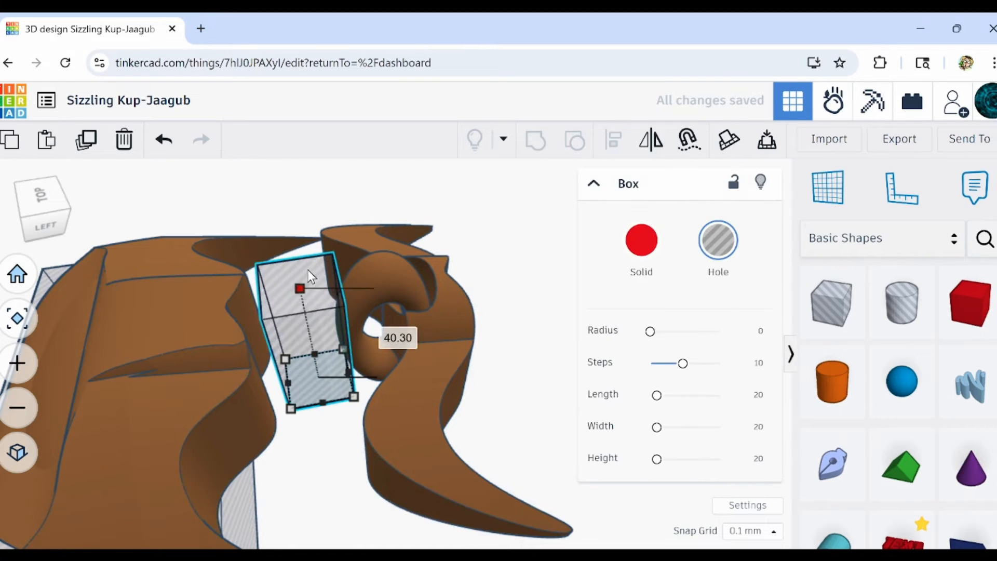
pyautogui.moveTo(326, 405)
pyautogui.mouseDown()
pyautogui.moveTo(329, 447)
pyautogui.moveTo(319, 407)
pyautogui.mouseUp()
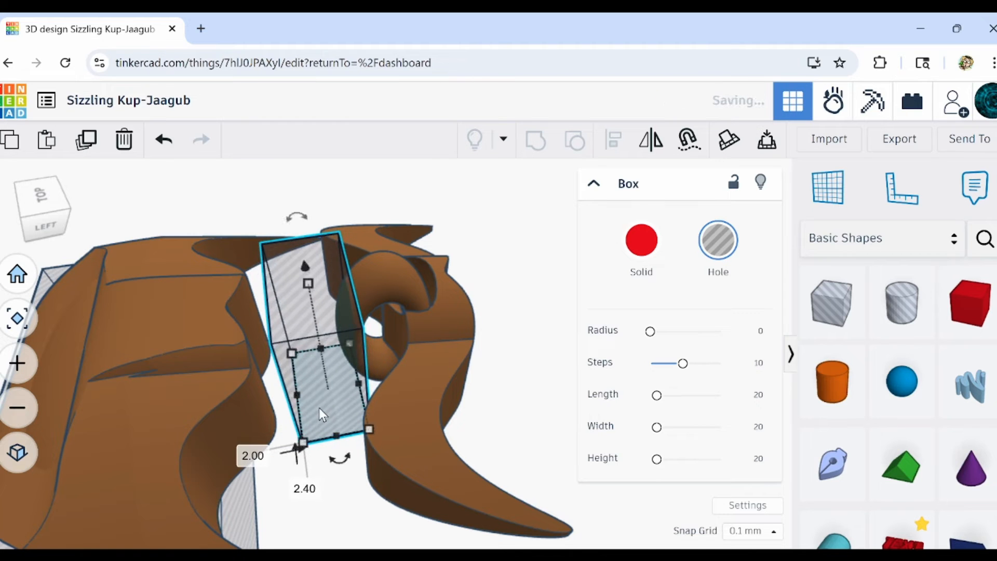
# Nudge the box hole sideways across the front end of the torus that protrudes from the segment.
pyautogui.moveTo(331, 369); pyautogui.dragTo(437, 365, button='right')
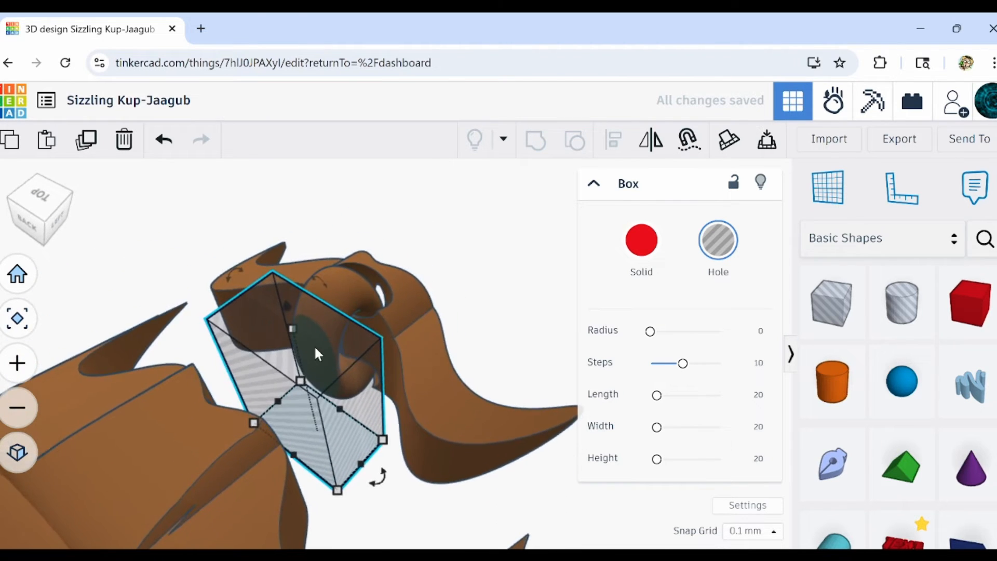
pyautogui.scroll(3, 314, 347)
pyautogui.moveTo(314, 351); pyautogui.dragTo(382, 369, button='right')
pyautogui.press('Left')
pyautogui.press('Left')
pyautogui.press('Left')
pyautogui.press('Left')
pyautogui.press('Left')
pyautogui.press('Left')
pyautogui.press('Left')
pyautogui.press('Left')
pyautogui.press('Left')
pyautogui.press('Left')
pyautogui.press('Left')
pyautogui.press('Left')
pyautogui.press('Left')
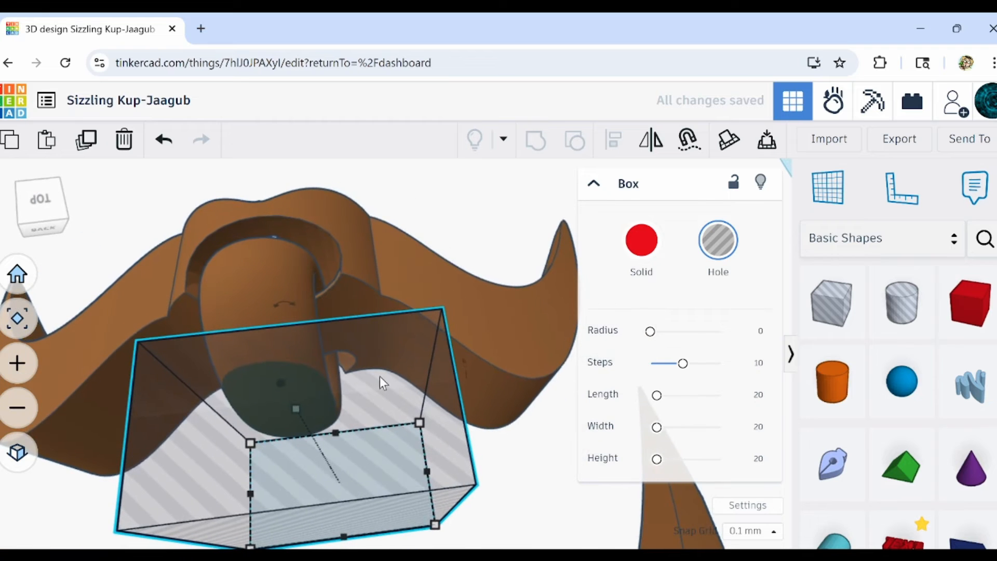
pyautogui.press('Left')
pyautogui.press('Left')
pyautogui.press('Left')
pyautogui.press('Left')
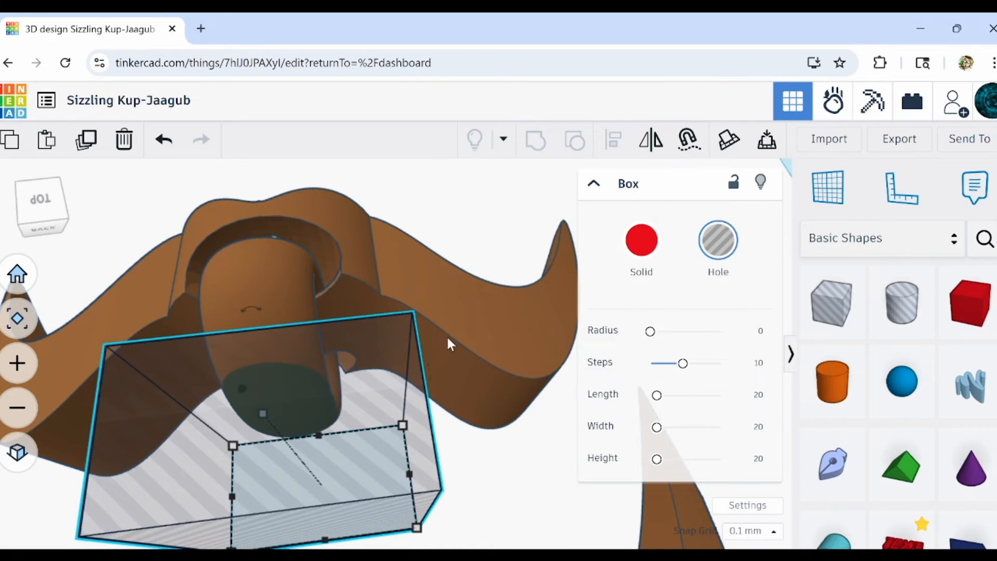
pyautogui.moveTo(448, 345); pyautogui.dragTo(171, 335, button='right')
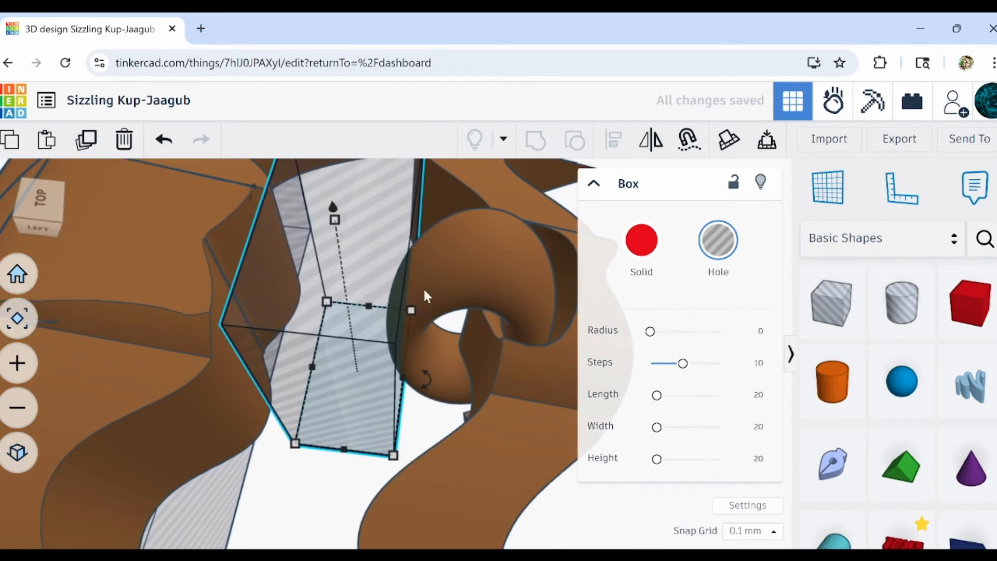
pyautogui.moveTo(425, 296); pyautogui.dragTo(340, 423, button='right')
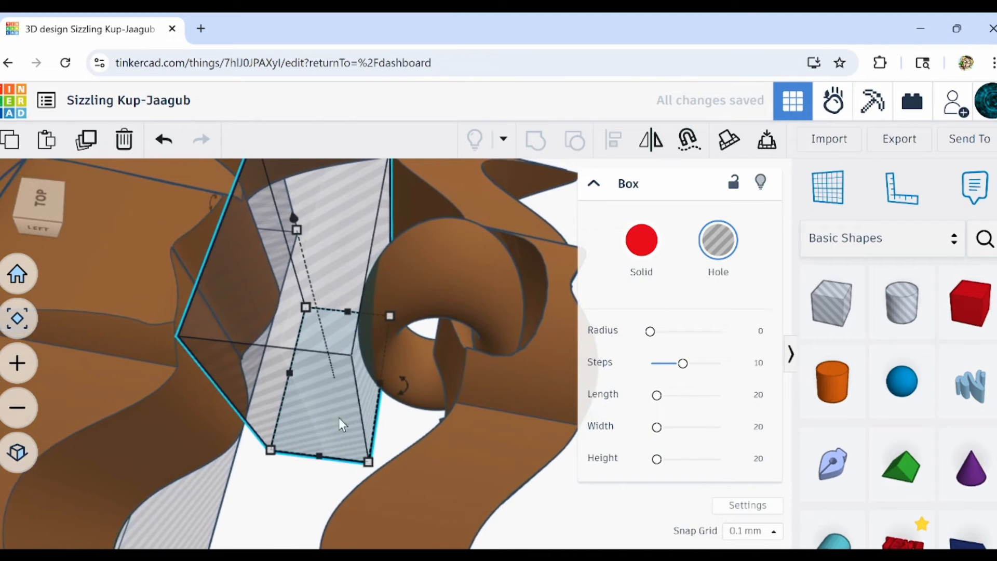
# Group the box hole with the torus to cut off the torus end protruding in front of the first segment.
pyautogui.keyDown('shift'); pyautogui.click(436, 275); pyautogui.keyUp('shift')
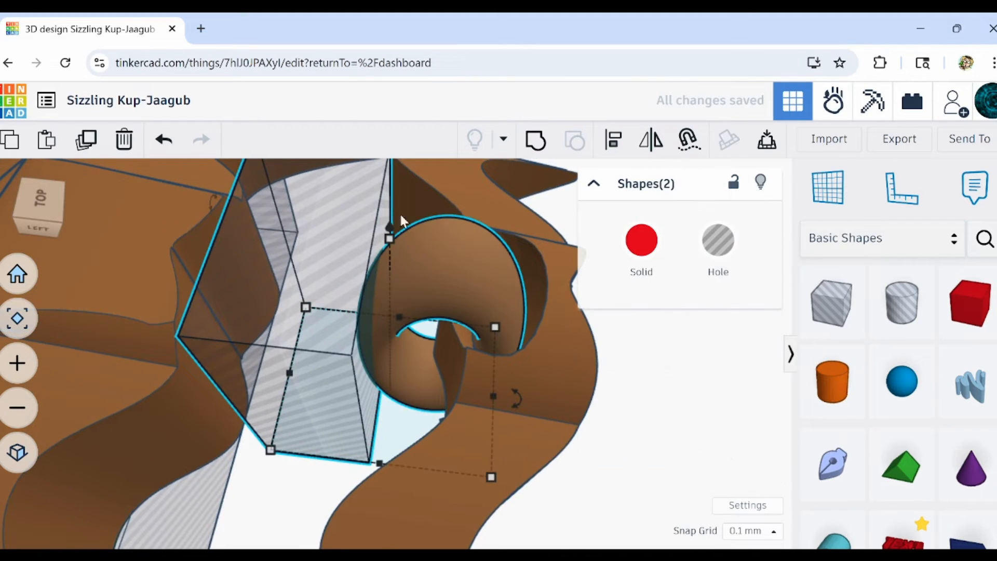
pyautogui.click(536, 143)
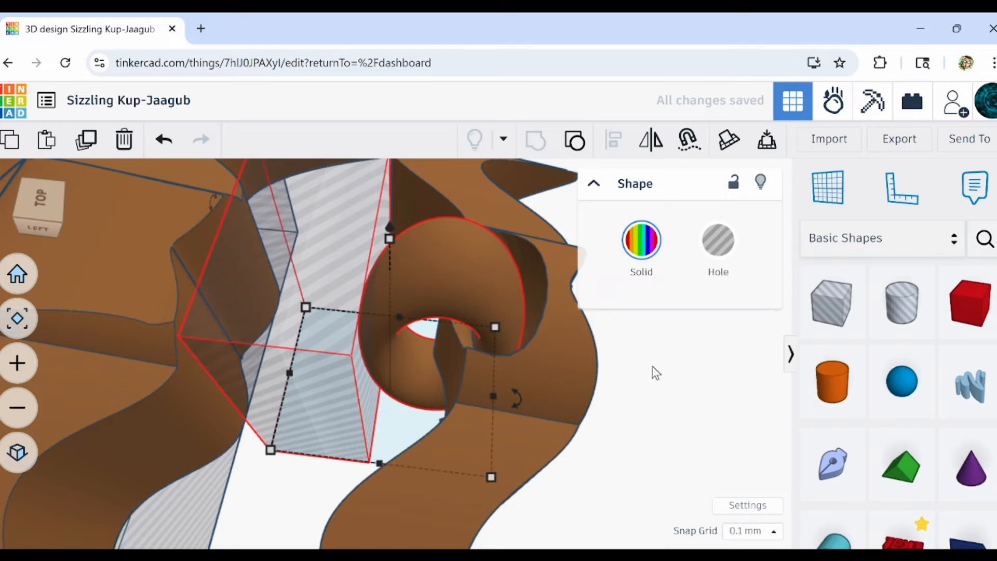
pyautogui.scroll(-5, 653, 366)
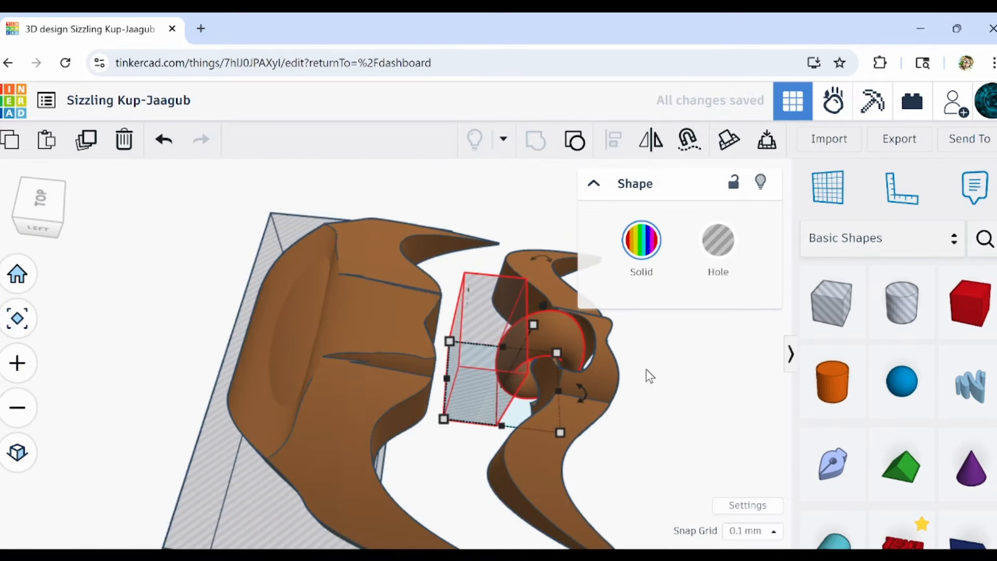
# Move the first segment and its trimmed torus forward until they nest against the back of the head.
pyautogui.moveTo(573, 365); pyautogui.dragTo(447, 343, button='middle')
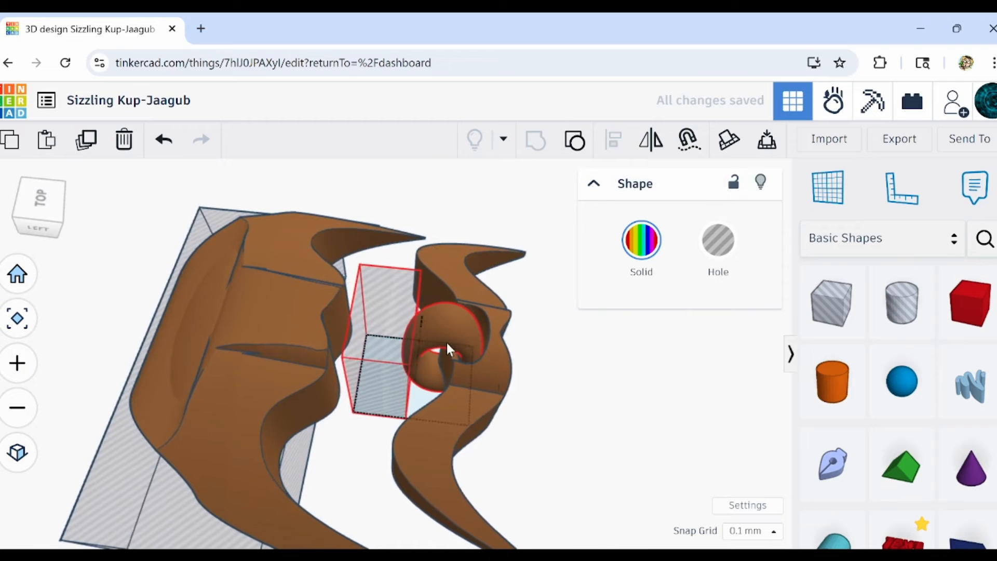
pyautogui.keyDown('shift'); pyautogui.click(468, 411); pyautogui.keyUp('shift')
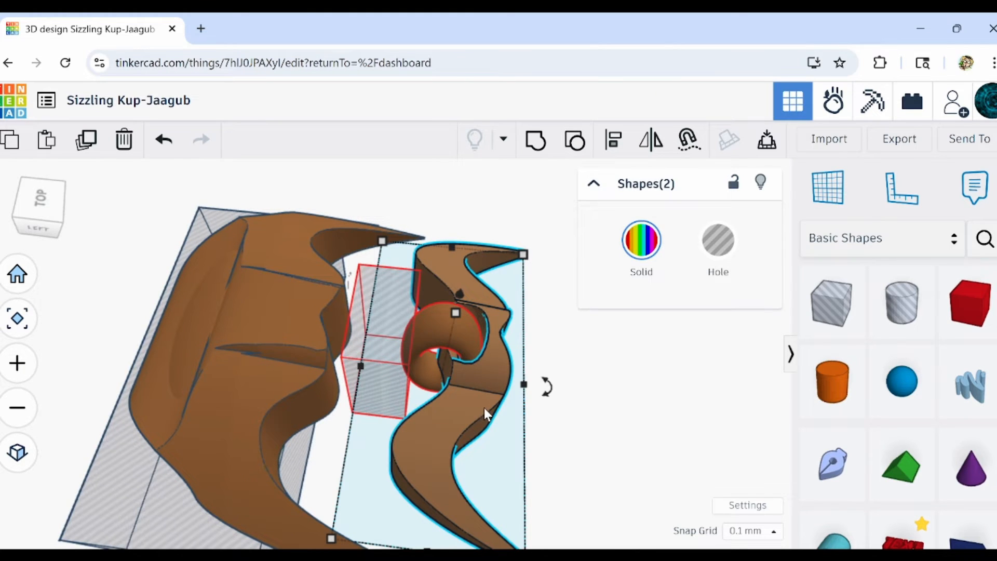
pyautogui.press('Left')
pyautogui.press('Left')
pyautogui.press('Left')
pyautogui.press('Left')
pyautogui.press('Left')
pyautogui.press('Left')
pyautogui.press('Left')
pyautogui.press('Left')
pyautogui.press('Left')
pyautogui.press('Left')
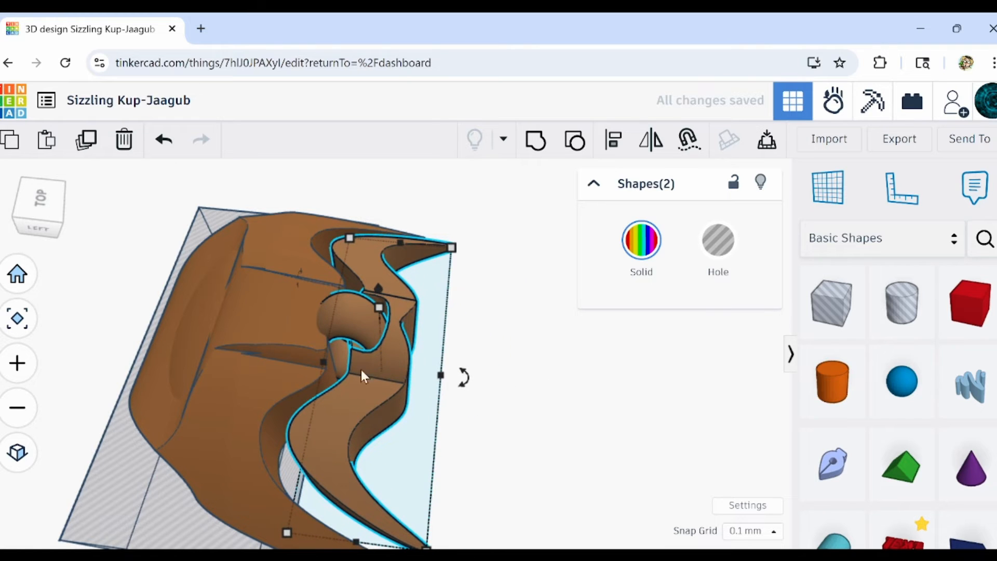
pyautogui.scroll(5, 360, 369)
pyautogui.moveTo(302, 347); pyautogui.dragTo(356, 378, button='right')
pyautogui.scroll(-5, 356, 378)
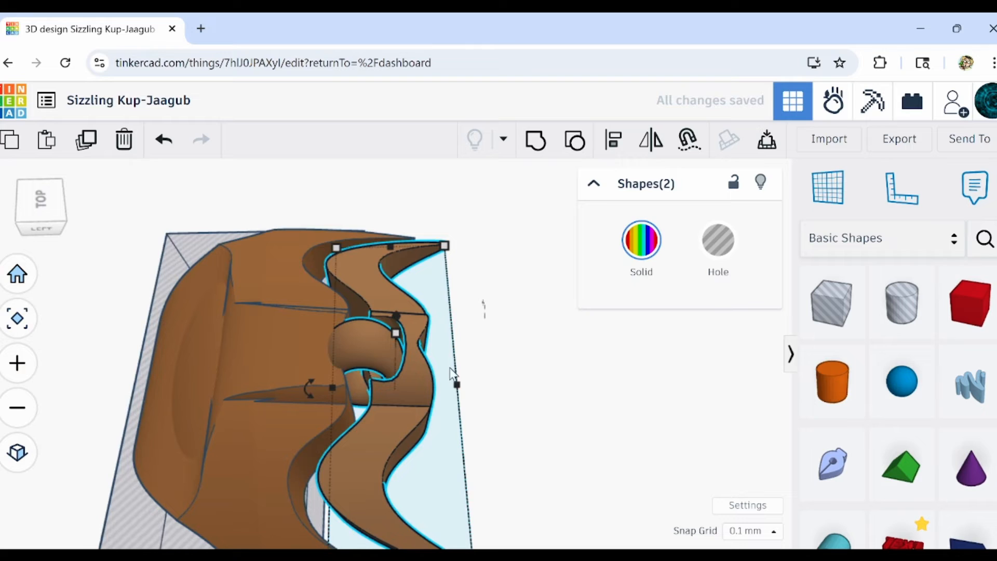
# Duplicate the first segment with its trimmed torus and nudge the copy back along the spine until its torus clears the original one.
pyautogui.click(494, 441)
pyautogui.moveTo(376, 385); pyautogui.dragTo(376, 387)
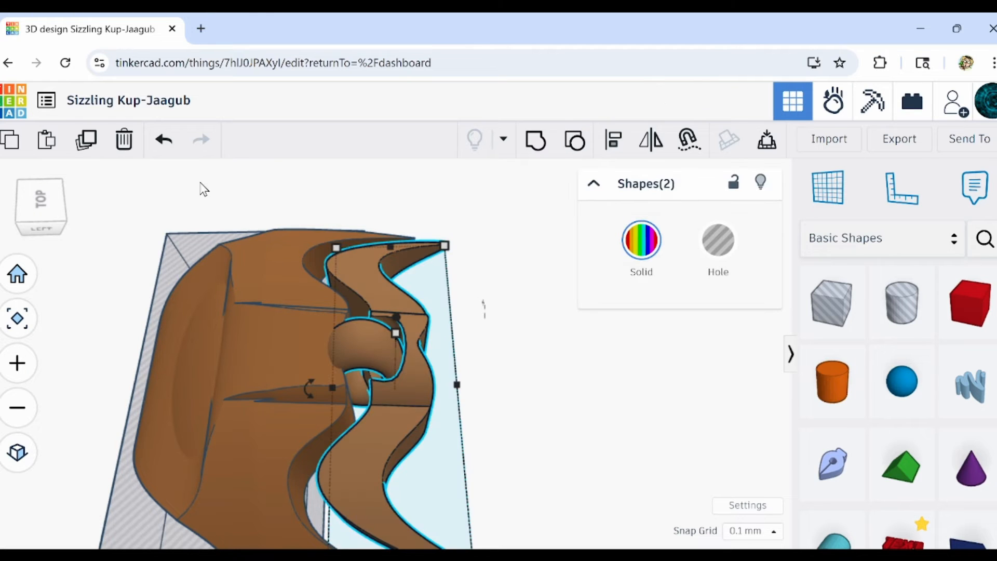
pyautogui.click(91, 141)
pyautogui.press('Right')
pyautogui.press('Right')
pyautogui.press('Right')
pyautogui.press('Right')
pyautogui.press('Right')
pyautogui.press('Right')
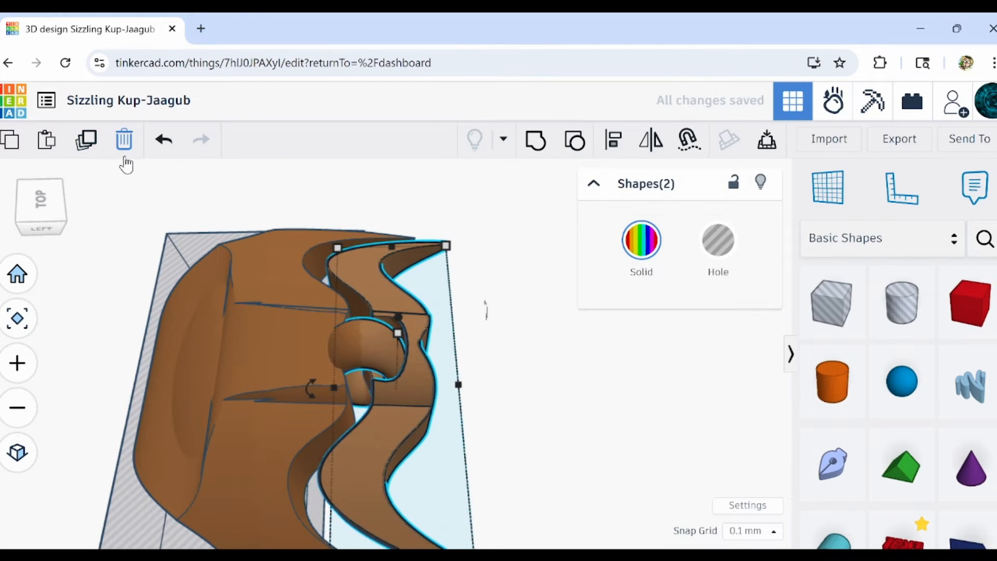
pyautogui.press('Right')
pyautogui.press('Right')
pyautogui.press('Right')
pyautogui.press('Right')
pyautogui.press('Right')
pyautogui.press('Right')
pyautogui.press('Right')
pyautogui.press('Right')
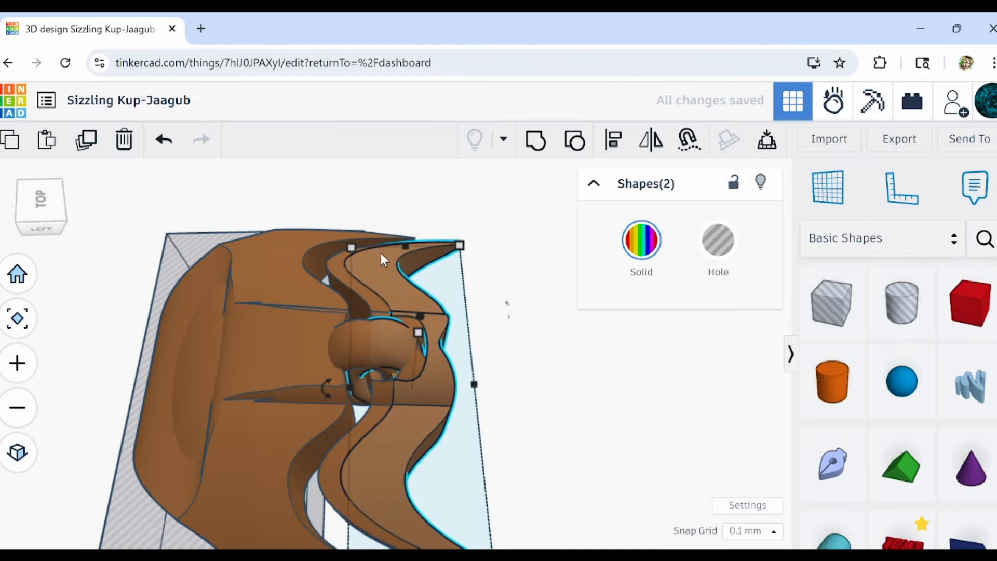
pyautogui.press('Right')
pyautogui.press('Right')
pyautogui.press('Right')
pyautogui.press('Right')
pyautogui.press('Right')
pyautogui.press('Right')
pyautogui.press('Right')
pyautogui.press('Right')
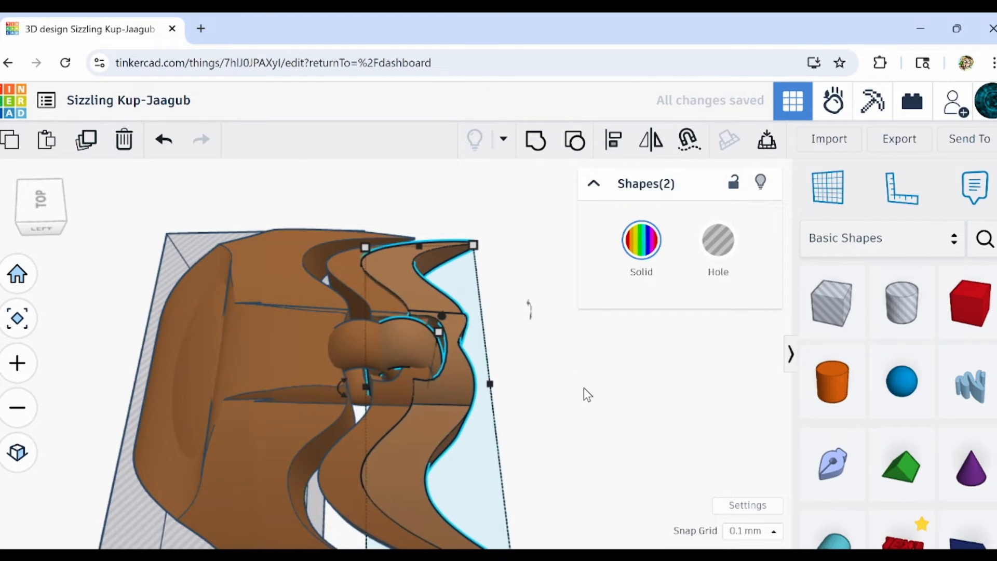
pyautogui.press('Right')
pyautogui.press('Right')
pyautogui.press('Right')
pyautogui.press('Right')
pyautogui.press('Right')
pyautogui.press('Right')
pyautogui.press('Right')
pyautogui.press('Right')
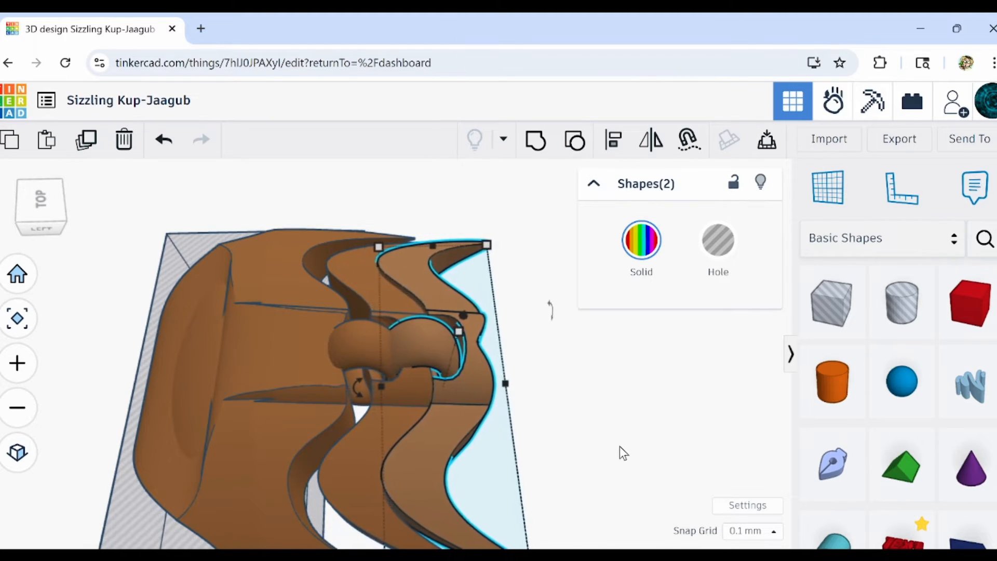
pyautogui.press('Right')
pyautogui.press('Right')
pyautogui.press('Right')
pyautogui.press('Right')
pyautogui.press('Right')
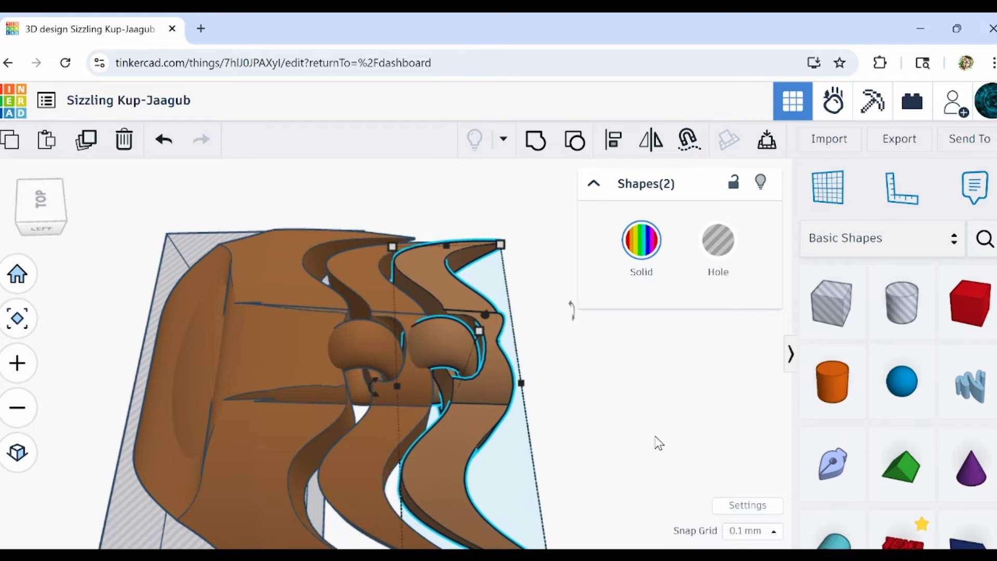
pyautogui.press('Right')
pyautogui.press('Right')
pyautogui.press('Right')
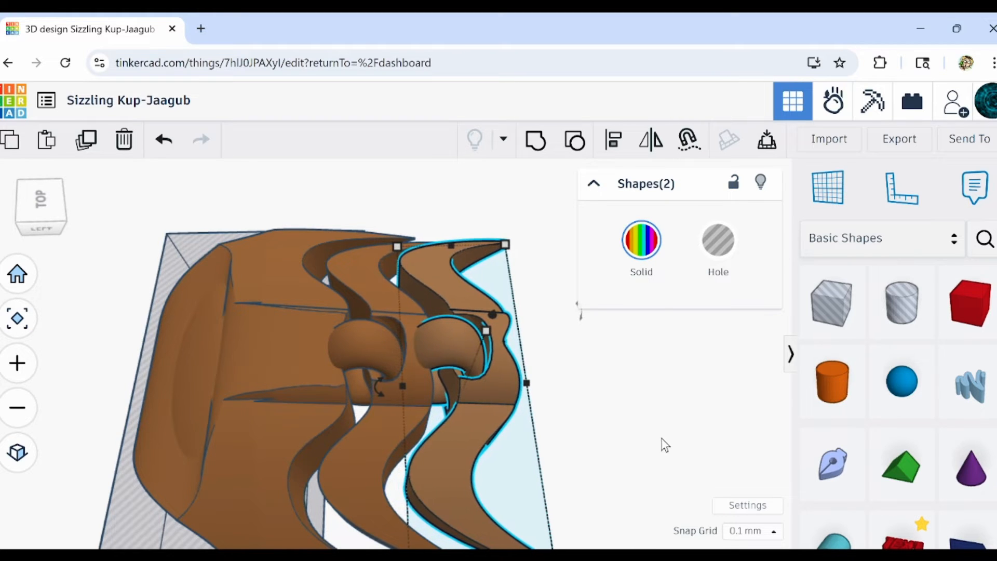
# Try scaling the duplicated segment and torus down slightly, and delete the duplicate.
pyautogui.moveTo(663, 442); pyautogui.dragTo(517, 353, button='right')
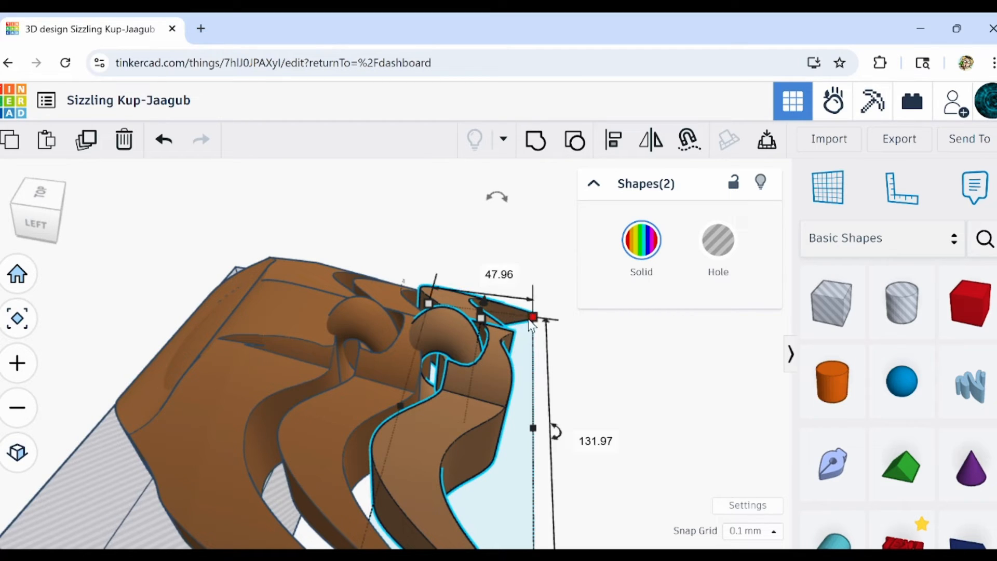
pyautogui.moveTo(481, 318); pyautogui.dragTo(484, 320)
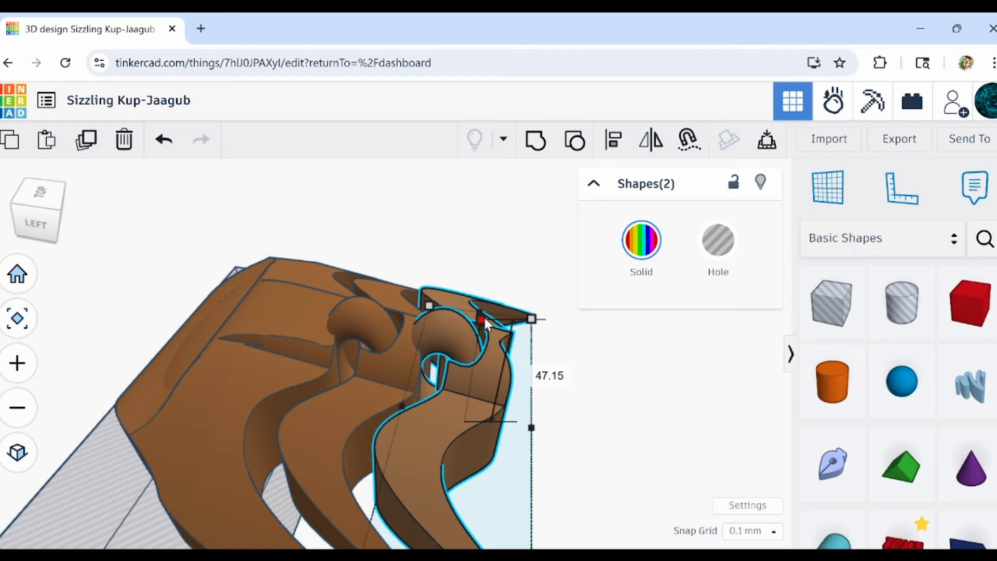
pyautogui.moveTo(484, 318); pyautogui.dragTo(485, 321)
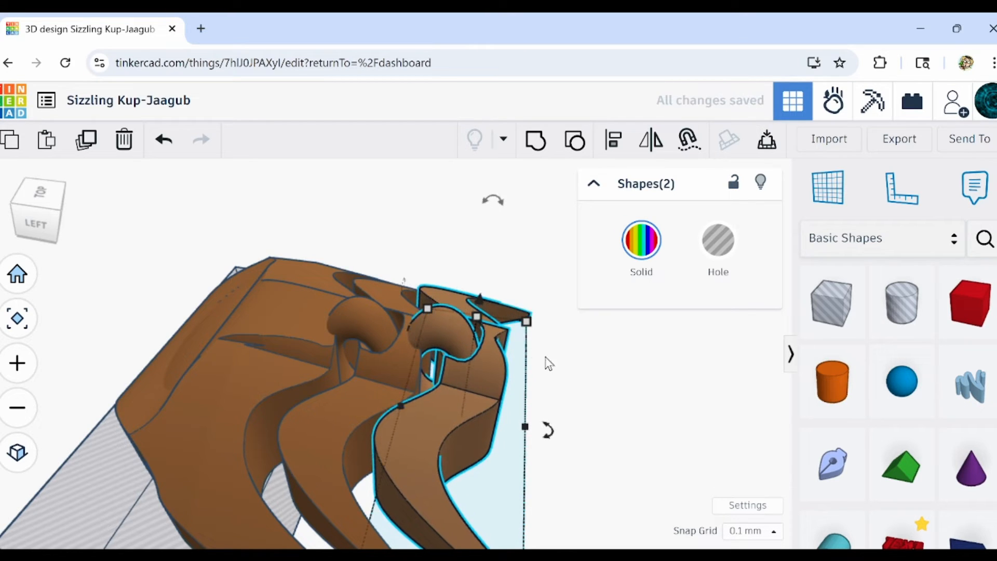
pyautogui.moveTo(548, 363); pyautogui.dragTo(332, 353, button='right')
pyautogui.click(125, 140)
# Extend the box hole beneath the head across the first segment and trim the underside of the parts with it.
pyautogui.moveTo(301, 450); pyautogui.dragTo(336, 485, button='right')
pyautogui.click(339, 487)
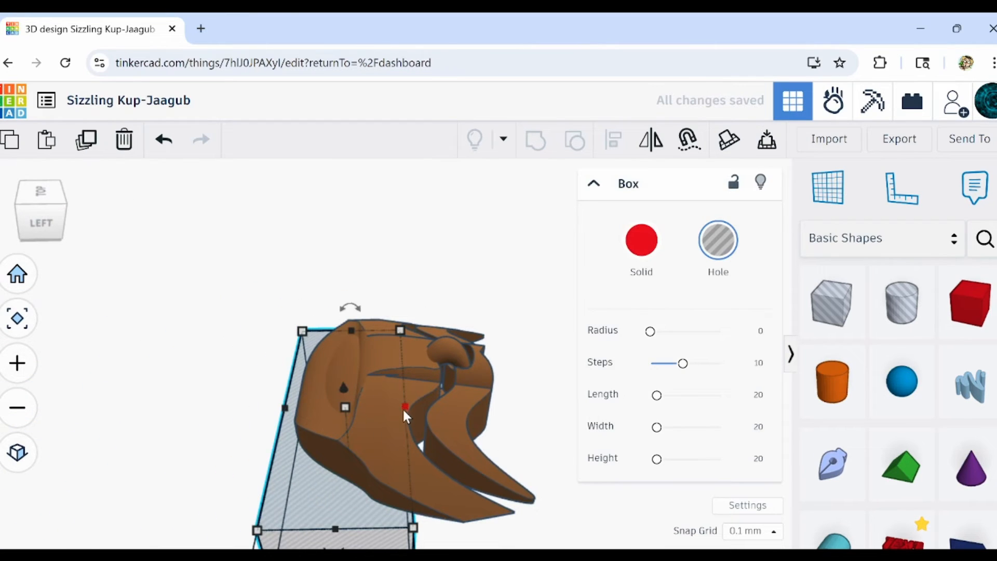
pyautogui.moveTo(404, 408); pyautogui.dragTo(453, 407)
pyautogui.scroll(5, 453, 407)
pyautogui.click(314, 309)
pyautogui.keyDown('shift'); pyautogui.click(314, 310); pyautogui.keyUp('shift')
pyautogui.moveTo(314, 309); pyautogui.dragTo(395, 447, button='right')
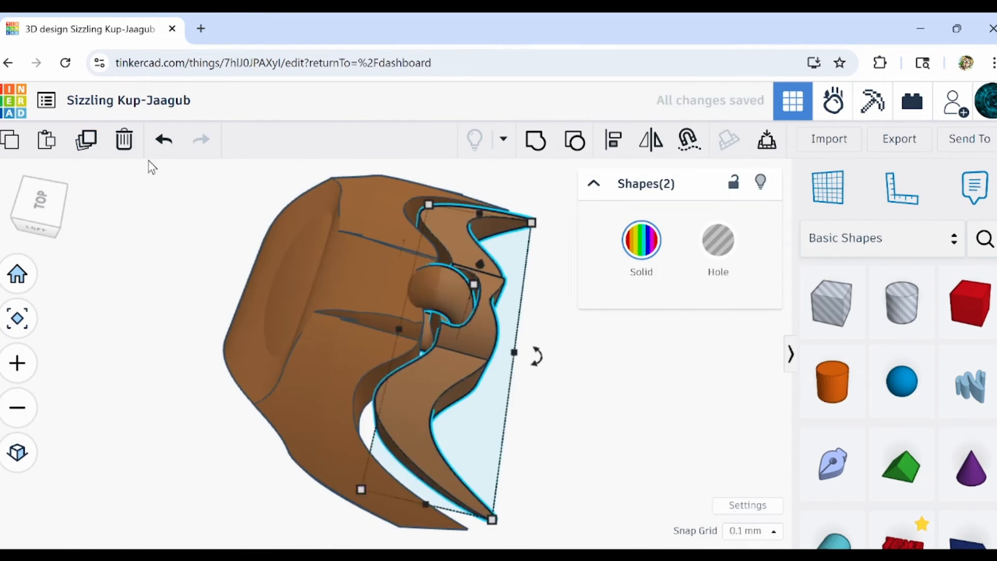
# Try repeating the first segment and its torus as progressively smaller copies down the body, and undo the copies.
pyautogui.moveTo(428, 333); pyautogui.dragTo(496, 347)
pyautogui.moveTo(496, 347); pyautogui.dragTo(403, 332, button='right')
pyautogui.click(86, 139)
pyautogui.click(86, 139)
pyautogui.click(86, 139)
pyautogui.moveTo(291, 353); pyautogui.dragTo(520, 312, button='right')
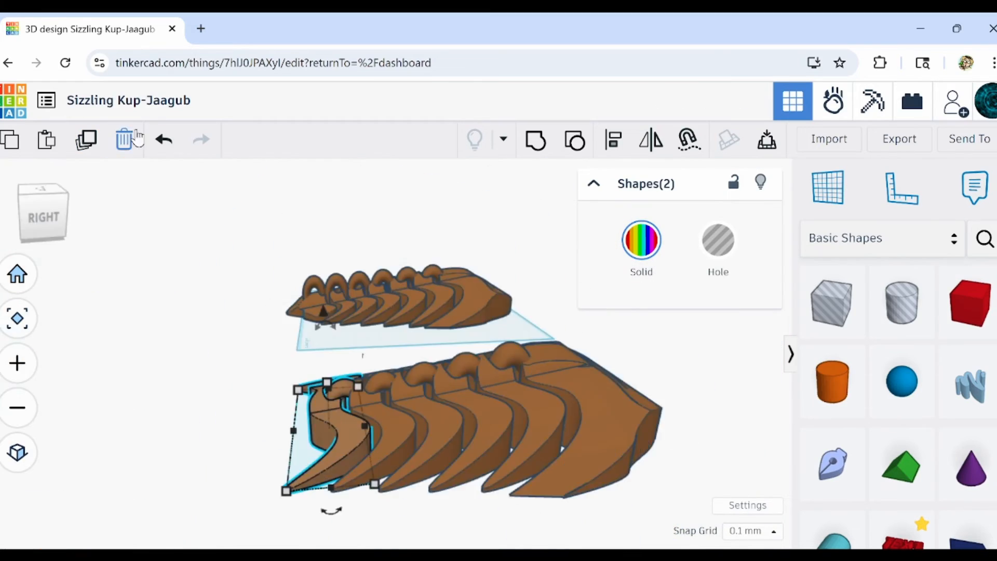
pyautogui.moveTo(233, 281); pyautogui.dragTo(400, 344, button='right')
pyautogui.click(164, 139)
pyautogui.click(164, 139)
pyautogui.click(165, 139)
# Duplicate the first segment with its torus again, placing the copy slightly smaller directly behind the original.
pyautogui.moveTo(364, 384); pyautogui.dragTo(234, 472, button='right')
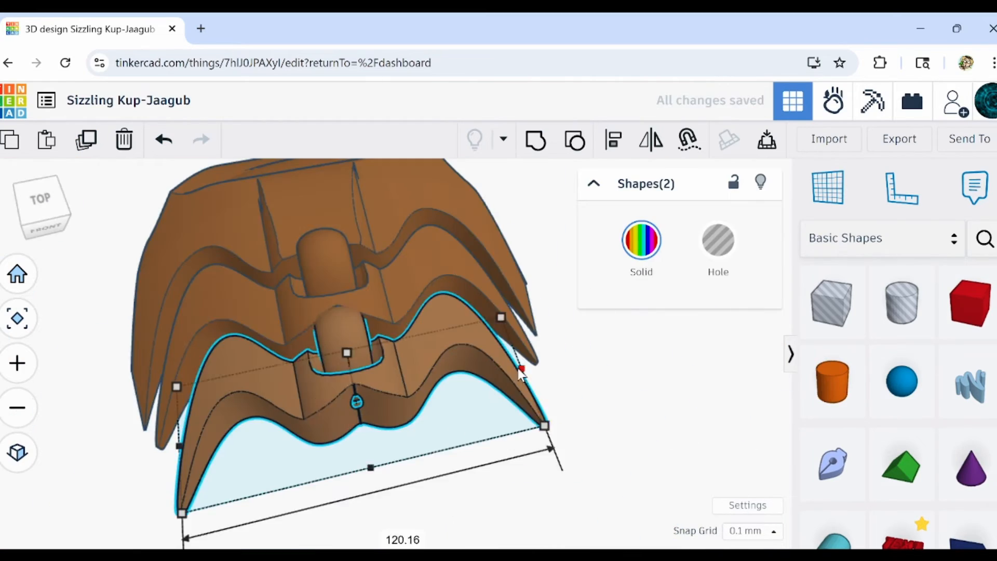
pyautogui.moveTo(519, 369); pyautogui.dragTo(457, 452, button='right')
pyautogui.click(457, 452)
pyautogui.click(164, 140)
pyautogui.click(86, 139)
pyautogui.moveTo(161, 200); pyautogui.dragTo(476, 351, button='right')
pyautogui.moveTo(383, 407); pyautogui.dragTo(488, 426, button='right')
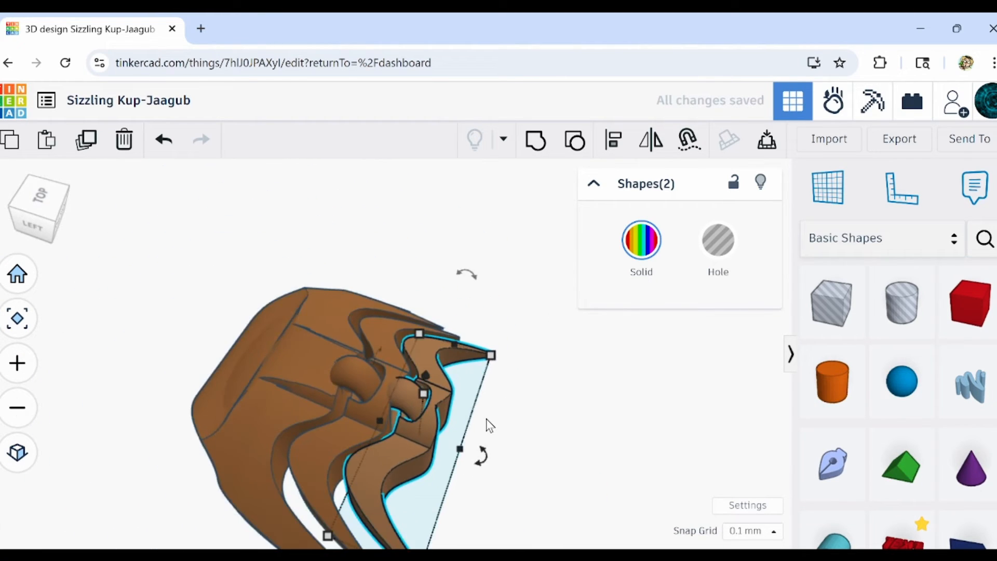
# Repeat the scaled duplication four more times to form a tapering row of six segments behind the head.
pyautogui.scroll(-1, 488, 426)
pyautogui.click(84, 140)
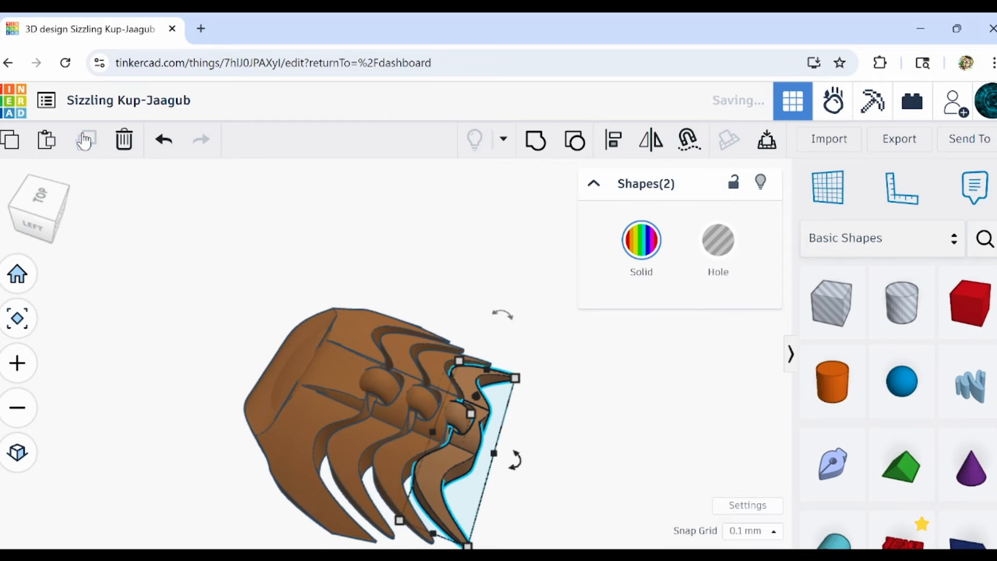
pyautogui.click(83, 136)
pyautogui.click(82, 133)
pyautogui.click(81, 134)
pyautogui.moveTo(591, 428); pyautogui.dragTo(383, 460, button='right')
pyautogui.moveTo(382, 459); pyautogui.dragTo(461, 413, button='middle')
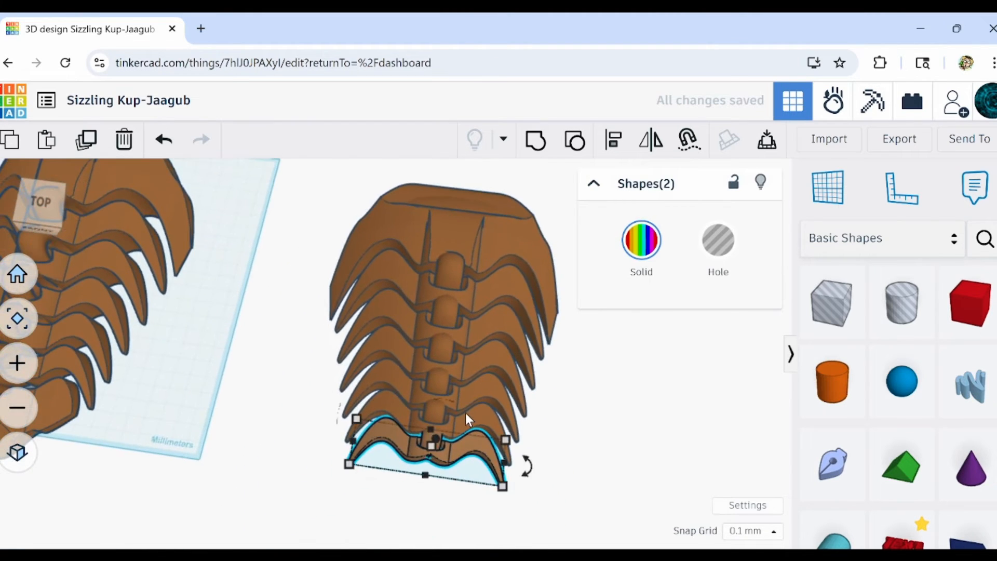
# Select the head with all six segments and tori, and align them to a common center across the body's width.
pyautogui.scroll(-2, 469, 414)
pyautogui.moveTo(462, 481); pyautogui.dragTo(453, 240)
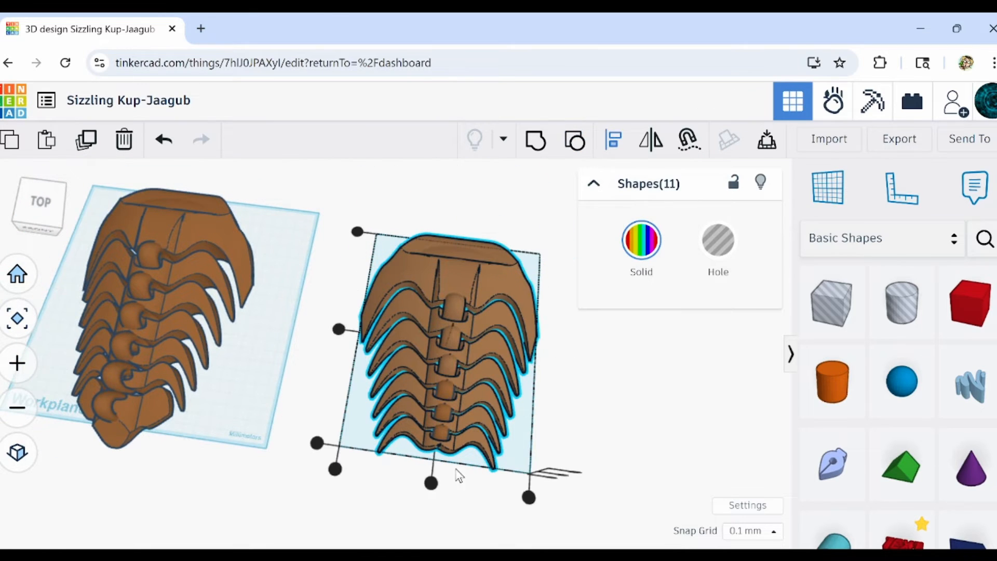
pyautogui.click(445, 516)
pyautogui.moveTo(445, 517); pyautogui.dragTo(225, 491, button='right')
pyautogui.moveTo(319, 425); pyautogui.dragTo(501, 272, button='right')
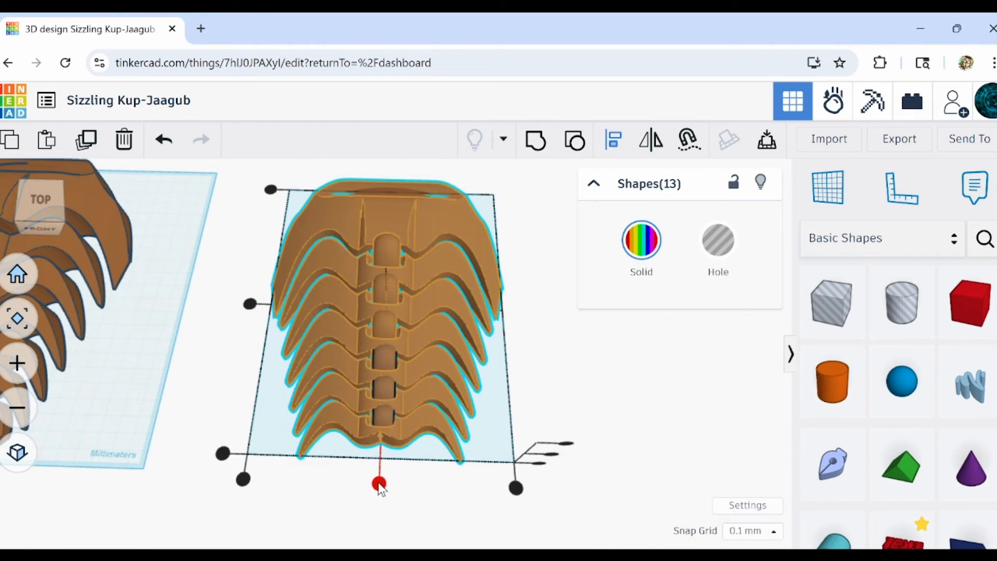
pyautogui.click(378, 483)
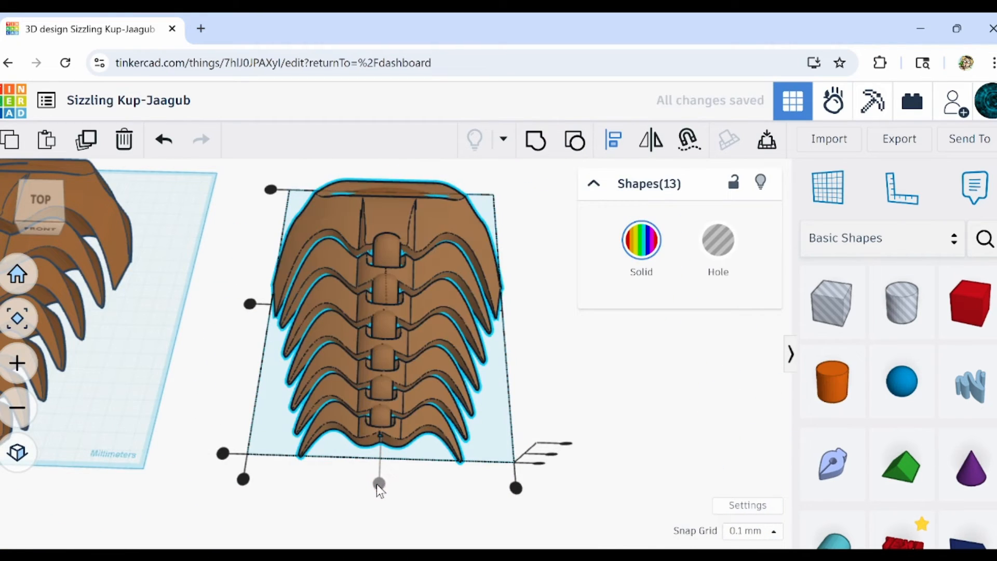
pyautogui.click(412, 478)
# Examine the aligned segments from underneath and from above, checking the torus ends and the gaps between segments.
pyautogui.scroll(4, 393, 389)
pyautogui.moveTo(400, 372); pyautogui.dragTo(415, 247, button='right')
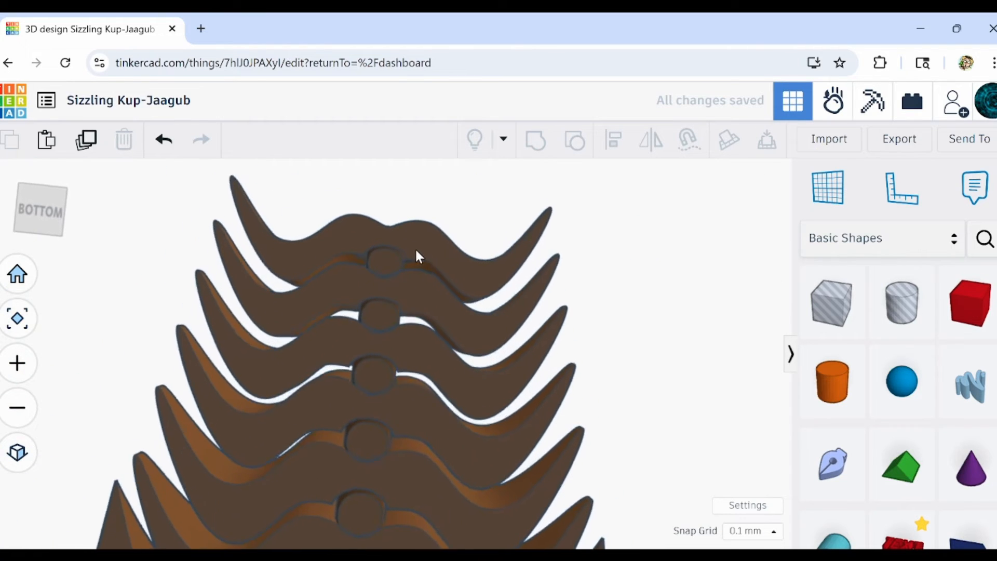
pyautogui.scroll(5, 342, 379)
pyautogui.moveTo(369, 451); pyautogui.dragTo(425, 398, button='right')
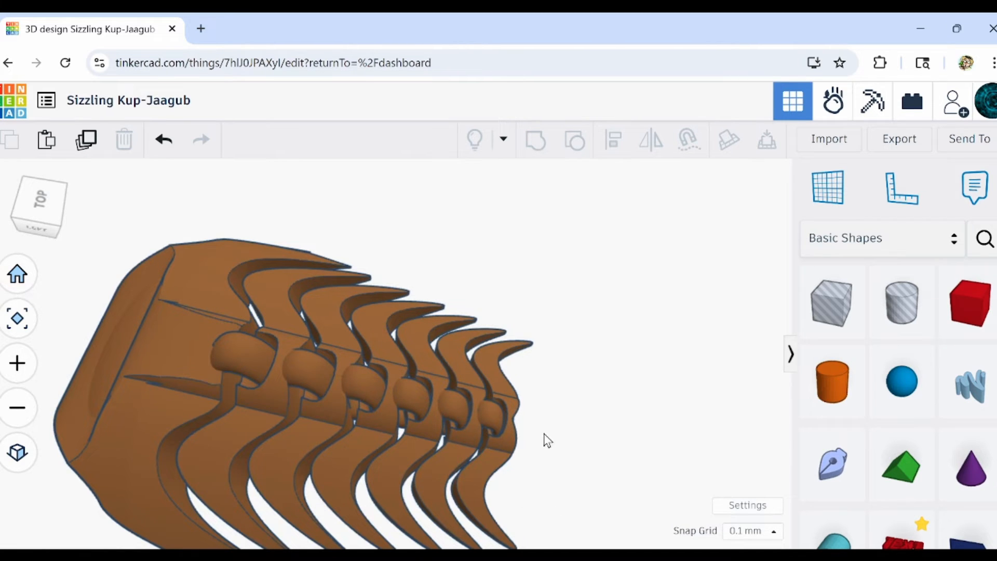
pyautogui.scroll(-4, 548, 448)
pyautogui.moveTo(441, 378); pyautogui.dragTo(239, 228, button='middle')
pyautogui.scroll(-3, 271, 296)
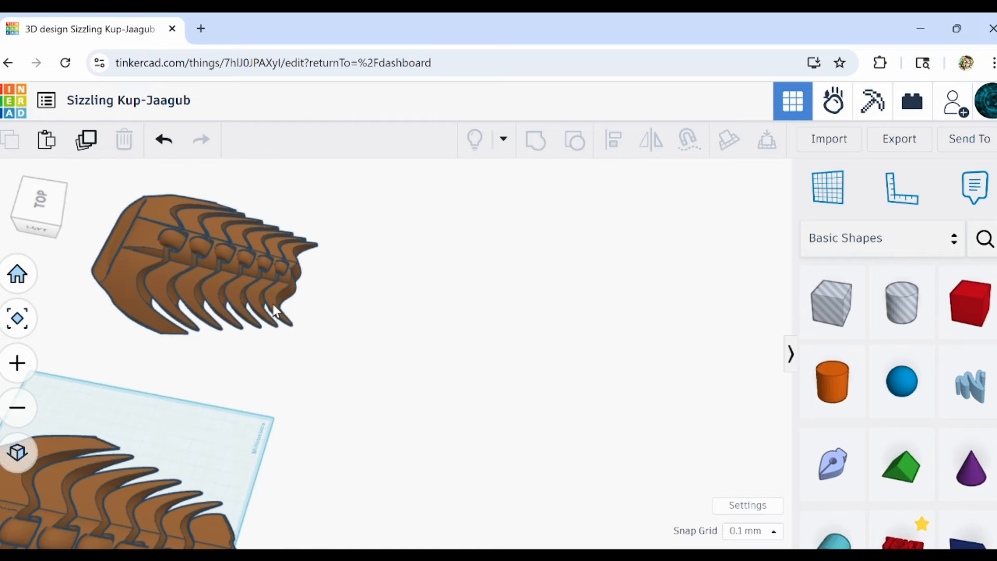
# Compare the grouped body on the workplane with the new copy and inspect the new copy's torus joints up close.
pyautogui.moveTo(276, 365); pyautogui.dragTo(451, 245, button='middle')
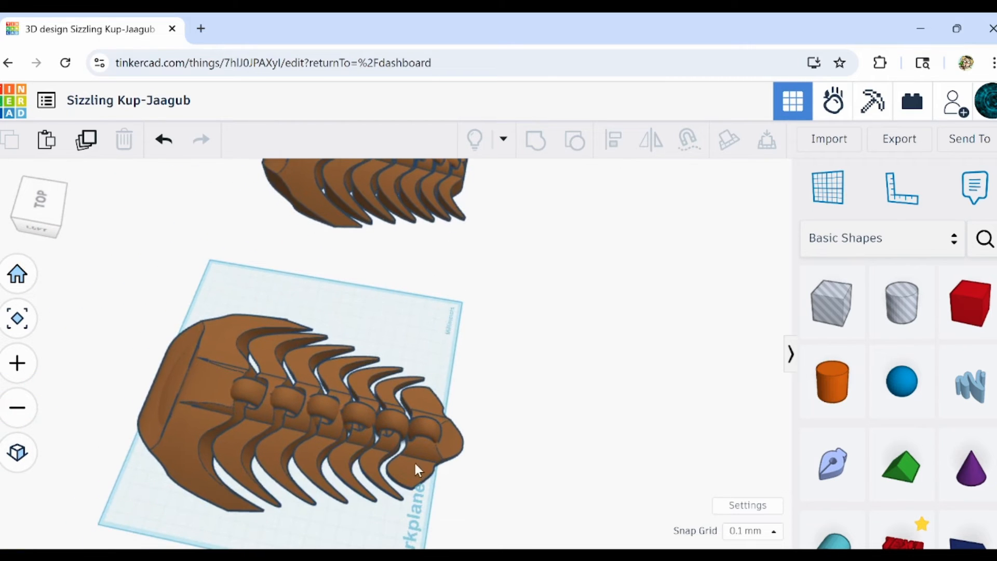
pyautogui.click(416, 467)
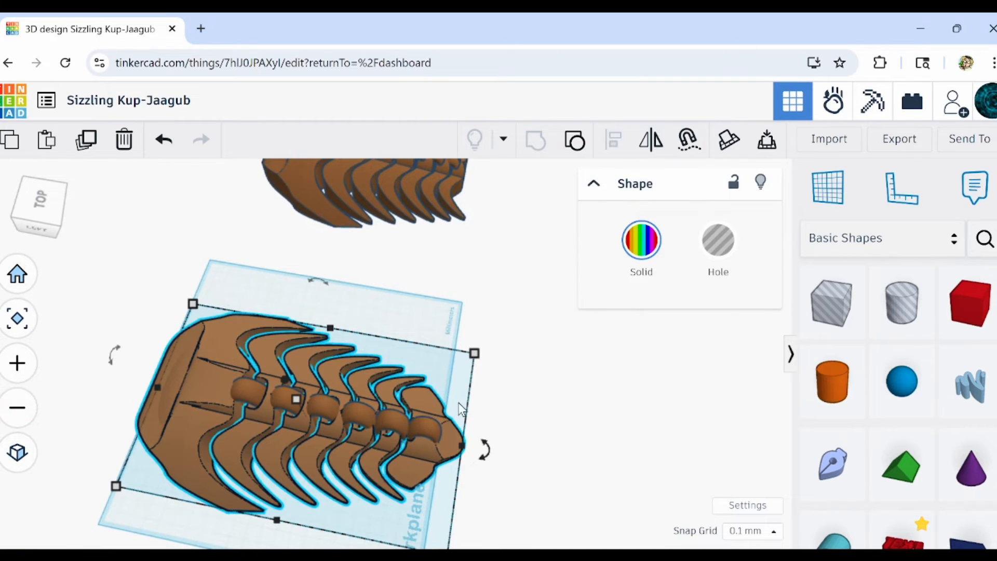
pyautogui.moveTo(460, 408); pyautogui.dragTo(258, 321, button='right')
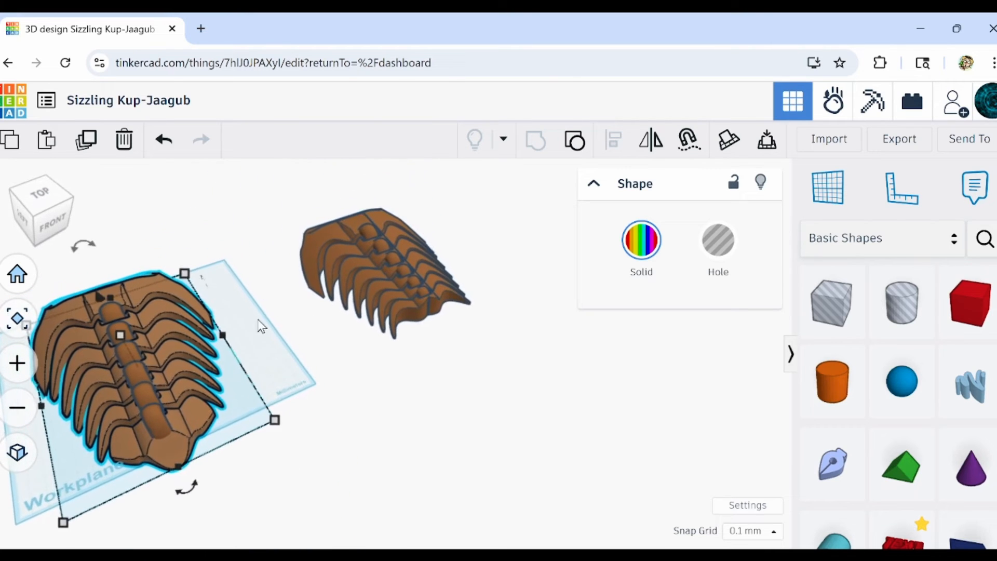
pyautogui.moveTo(225, 388); pyautogui.dragTo(604, 441, button='right')
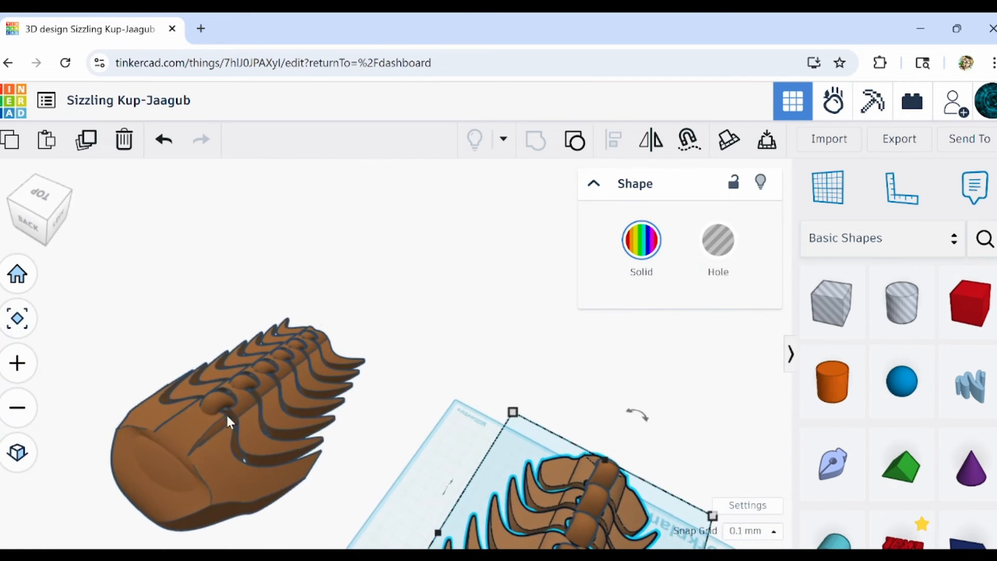
pyautogui.scroll(5, 226, 410)
pyautogui.scroll(5, 226, 401)
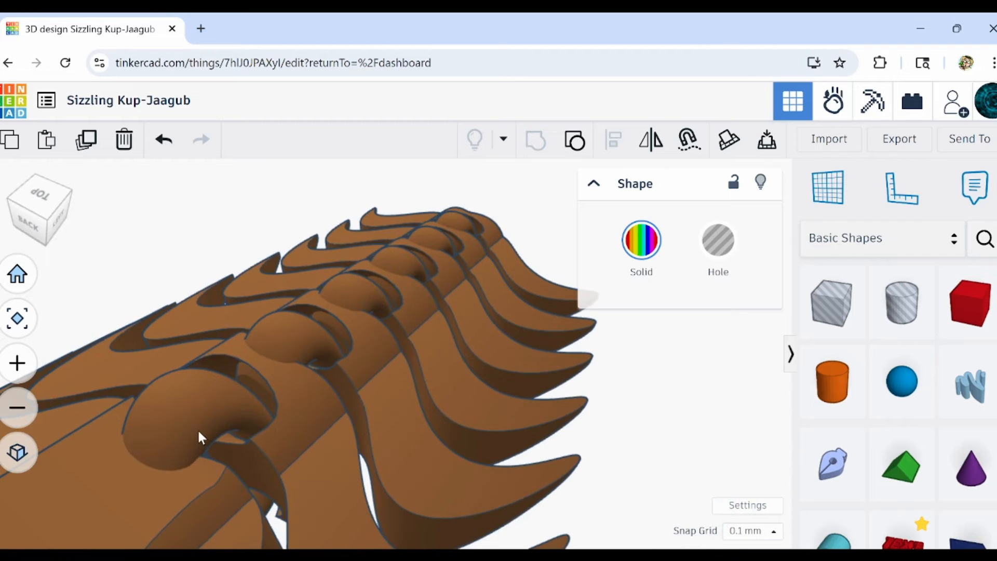
pyautogui.scroll(5, 282, 419)
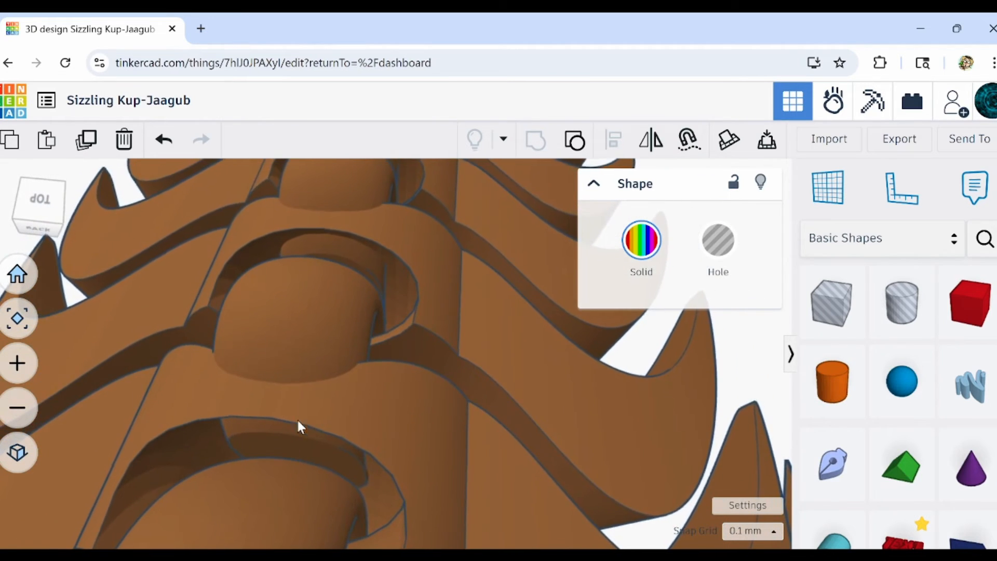
# Shift the last five segments and their tori slightly backwards to widen the gap behind the first segment.
pyautogui.moveTo(297, 418); pyautogui.dragTo(111, 397, button='right')
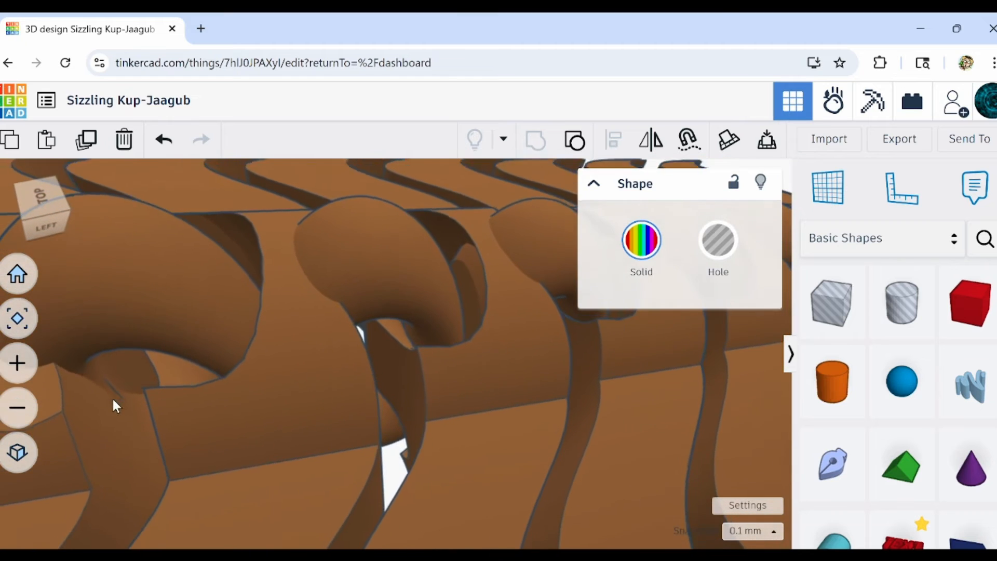
pyautogui.scroll(-5, 339, 356)
pyautogui.moveTo(536, 381); pyautogui.dragTo(621, 373, button='right')
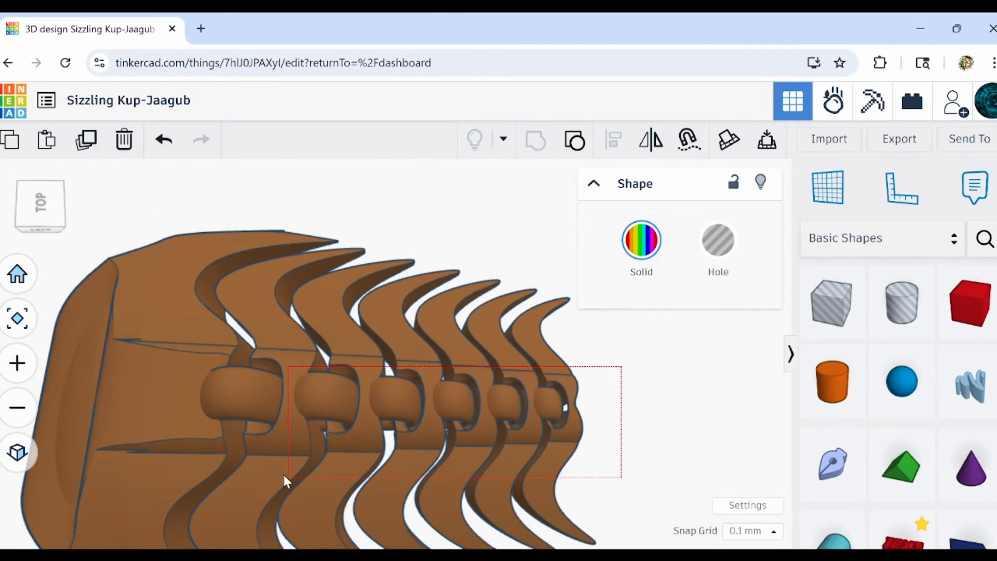
pyautogui.moveTo(284, 476); pyautogui.dragTo(323, 485)
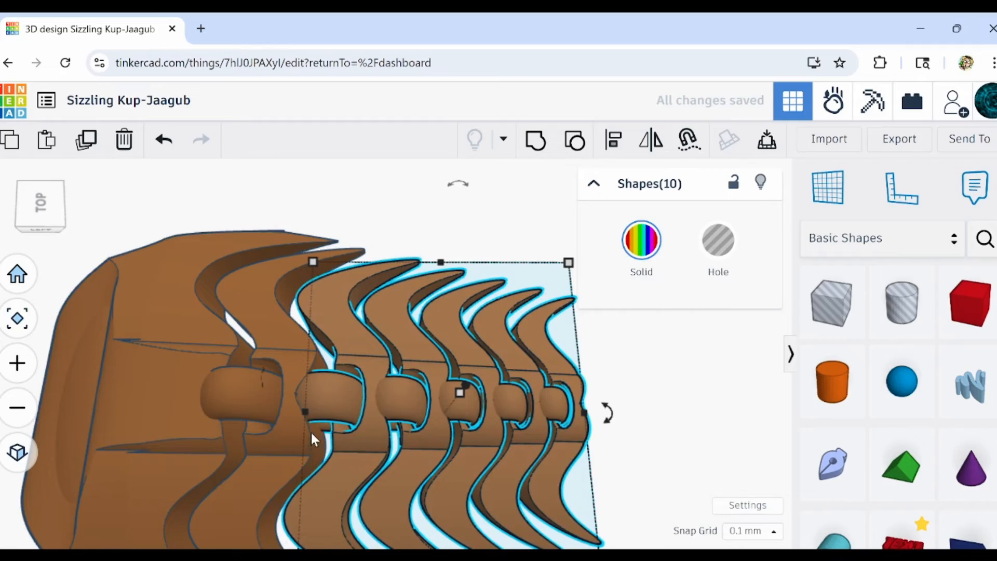
pyautogui.scroll(5, 313, 433)
pyautogui.moveTo(318, 422); pyautogui.dragTo(476, 428, button='right')
pyautogui.scroll(-5, 385, 400)
pyautogui.keyDown('shift'); pyautogui.click(371, 388); pyautogui.keyUp('shift')
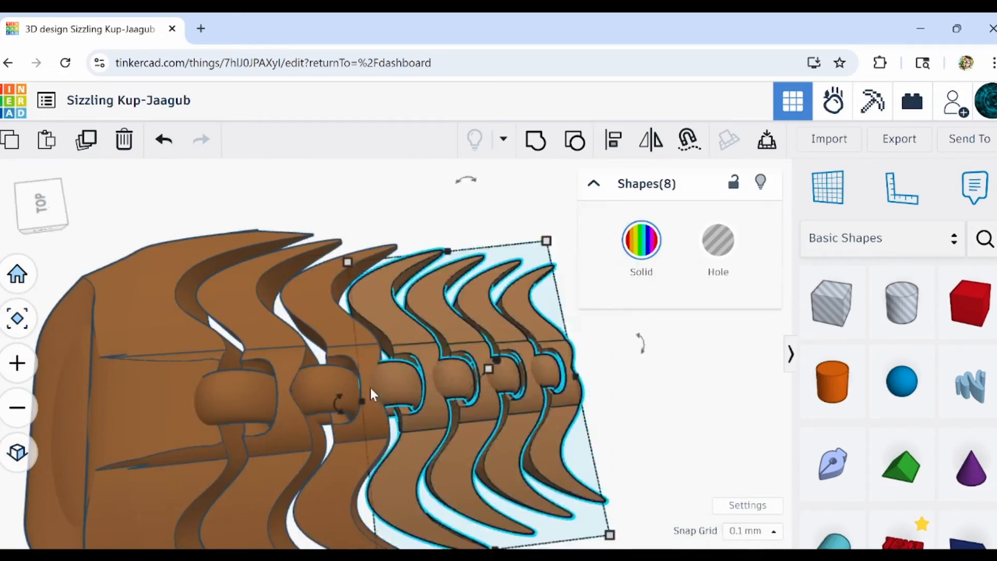
# Move the last four, three and two segments with their tori slightly backwards in turn to widen the gaps between them.
pyautogui.moveTo(372, 389); pyautogui.dragTo(504, 383, button='right')
pyautogui.scroll(5, 453, 304)
pyautogui.moveTo(548, 348); pyautogui.dragTo(457, 432)
pyautogui.scroll(-5, 453, 304)
pyautogui.scroll(5, 452, 395)
pyautogui.moveTo(441, 406); pyautogui.dragTo(457, 439, button='right')
pyautogui.scroll(-5, 457, 439)
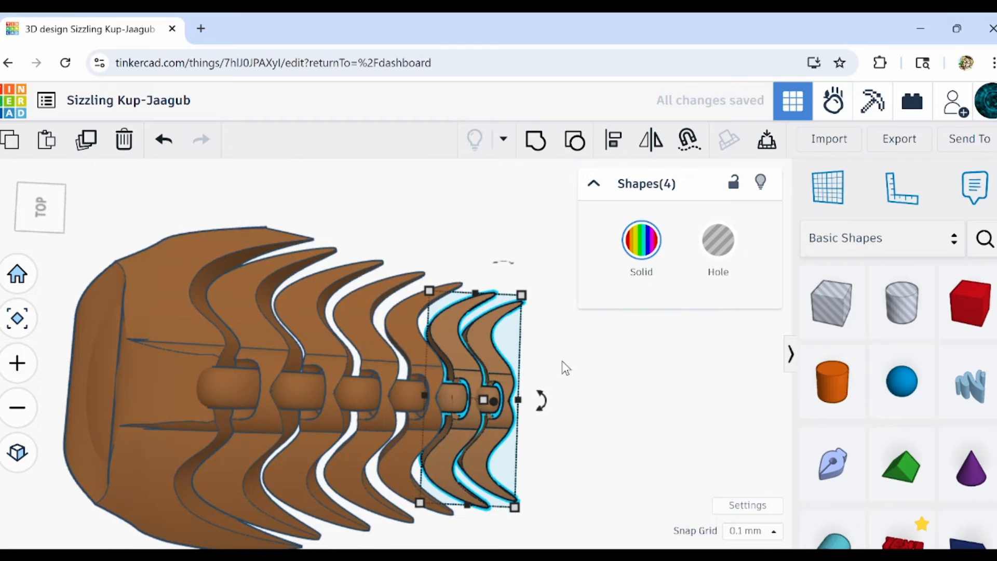
# Move the last segment and its torus slightly backwards, and check the clearances around the rear joints.
pyautogui.moveTo(549, 361); pyautogui.dragTo(513, 413)
pyautogui.moveTo(491, 450); pyautogui.dragTo(491, 447)
pyautogui.scroll(8, 472, 400)
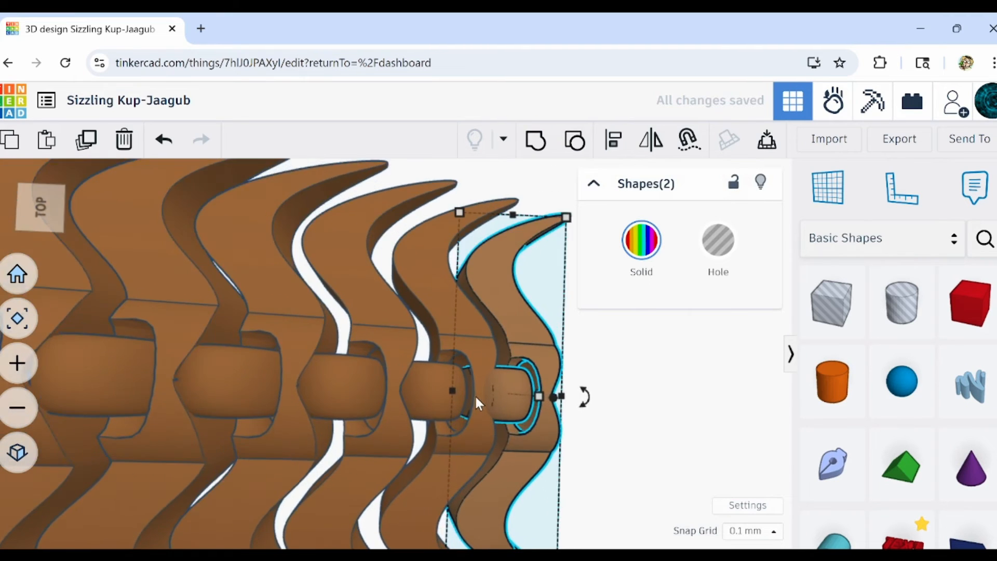
pyautogui.scroll(-3, 551, 384)
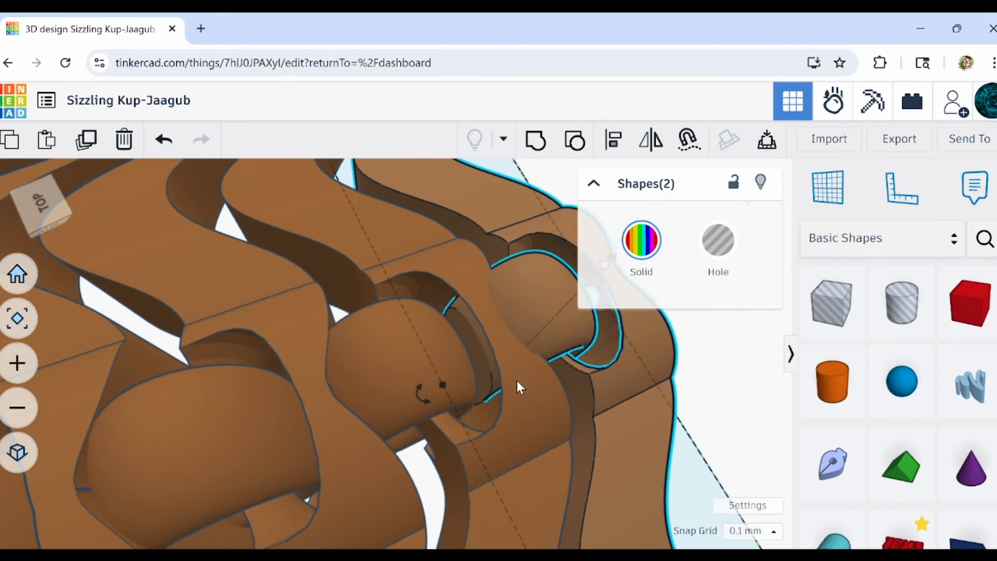
pyautogui.moveTo(514, 381)
pyautogui.mouseDown(button='right')
pyautogui.moveTo(515, 355)
pyautogui.moveTo(503, 353)
pyautogui.moveTo(521, 378)
pyautogui.mouseUp(button='right')
pyautogui.scroll(-4, 516, 355)
pyautogui.scroll(-3, 619, 395)
pyautogui.click(586, 414)
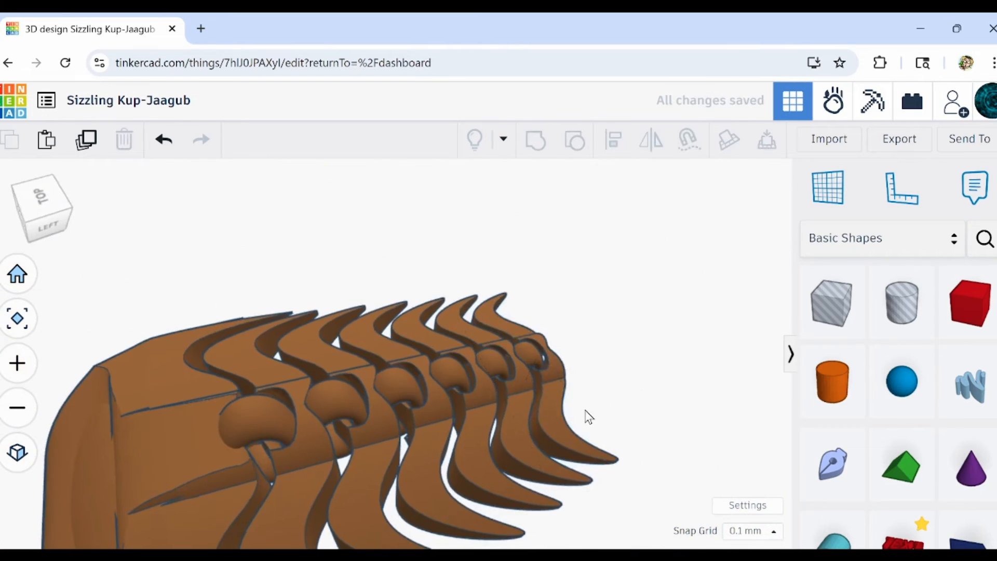
# Ungroup the original body on the workplane, and take its tail parts with their hole shapes out of the stack.
pyautogui.moveTo(586, 414); pyautogui.dragTo(617, 407, button='right')
pyautogui.moveTo(617, 475); pyautogui.dragTo(335, 291, button='middle')
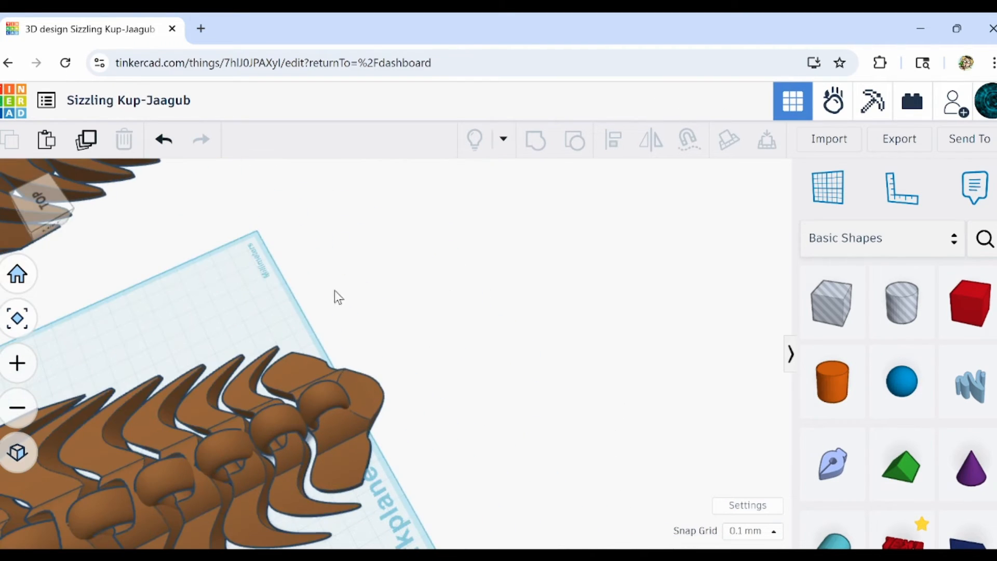
pyautogui.moveTo(551, 387); pyautogui.dragTo(262, 368, button='right')
pyautogui.moveTo(328, 213); pyautogui.dragTo(333, 363, button='middle')
pyautogui.click(307, 355)
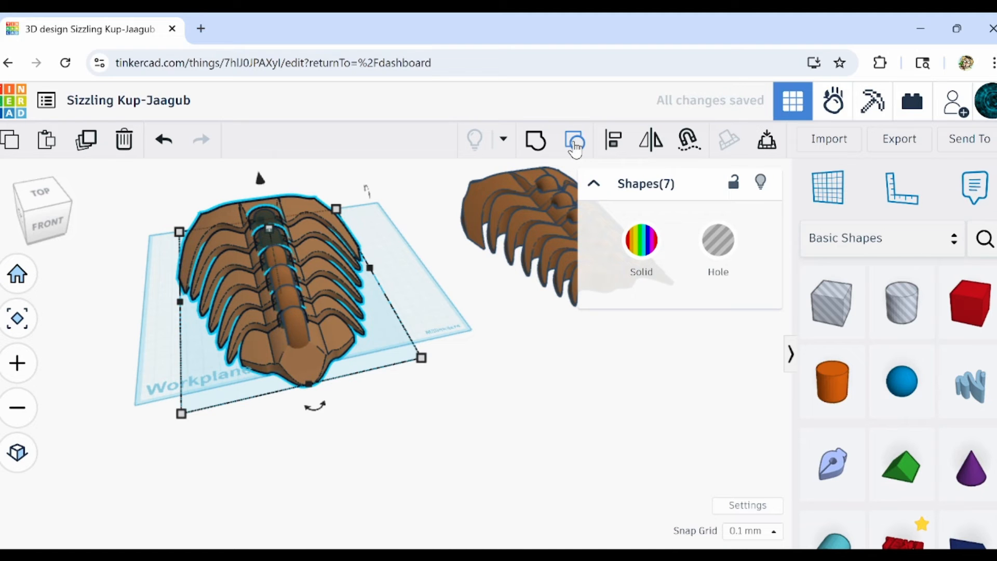
pyautogui.click(575, 143)
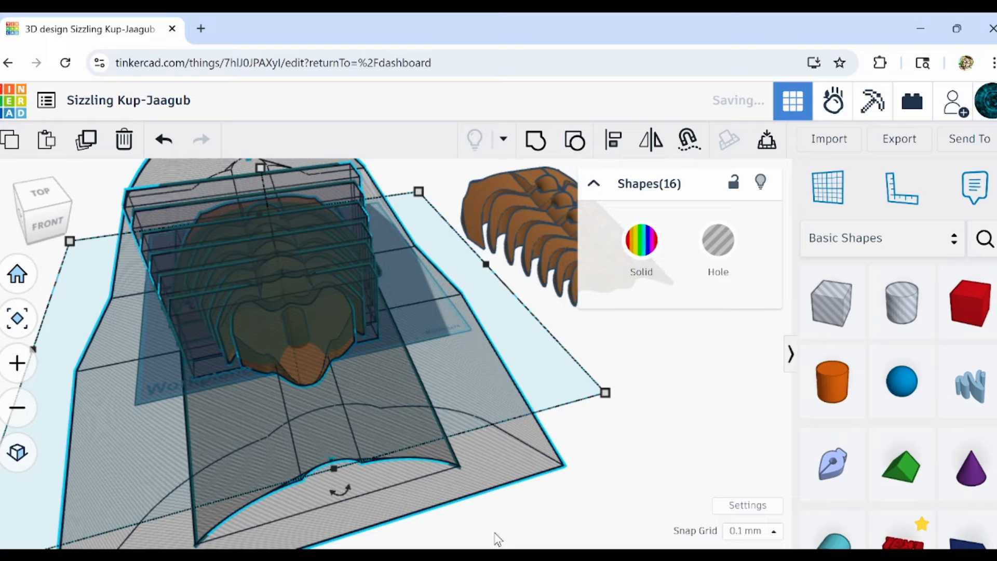
pyautogui.click(528, 506)
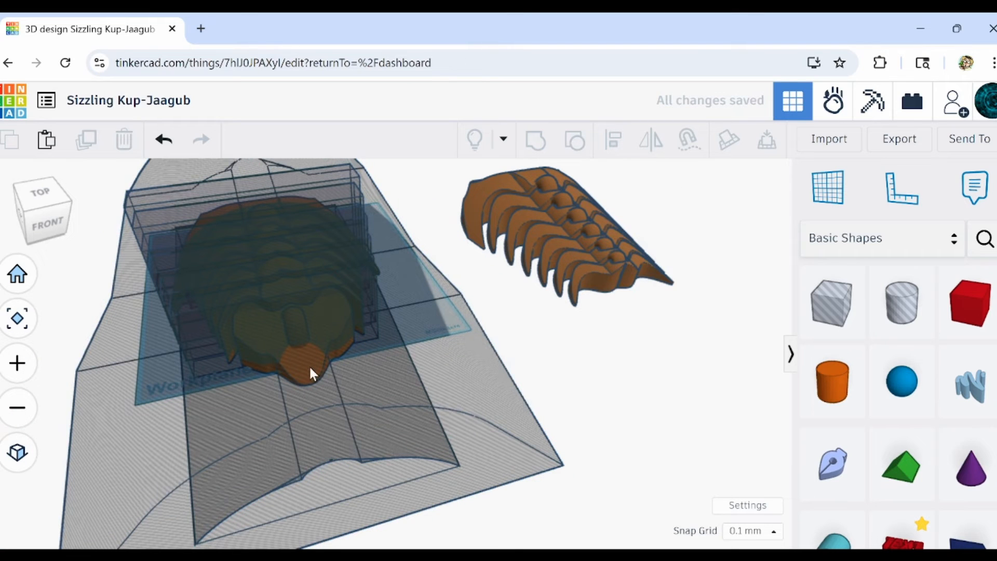
pyautogui.moveTo(283, 360); pyautogui.dragTo(284, 363)
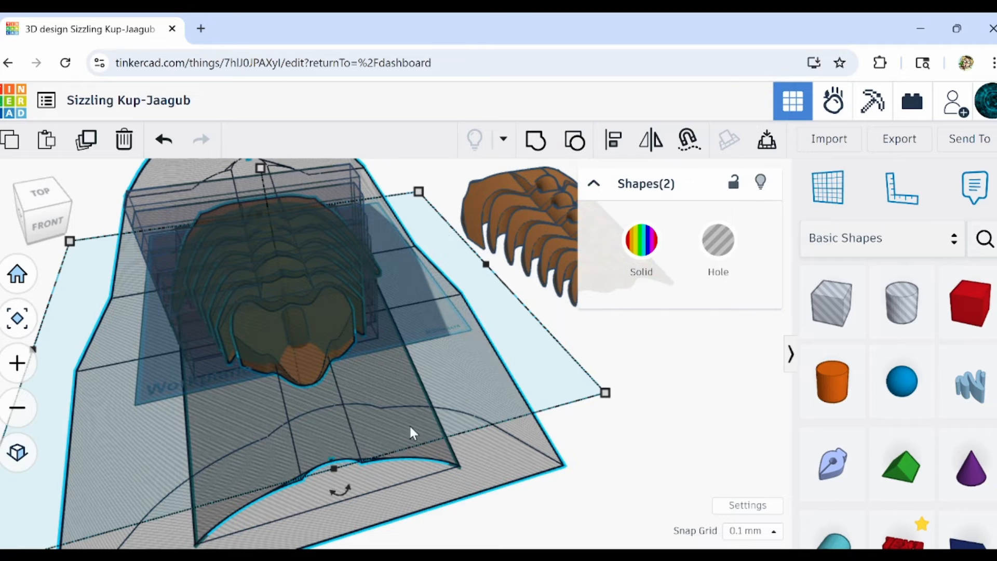
pyautogui.press('Delete')
pyautogui.press('Delete')
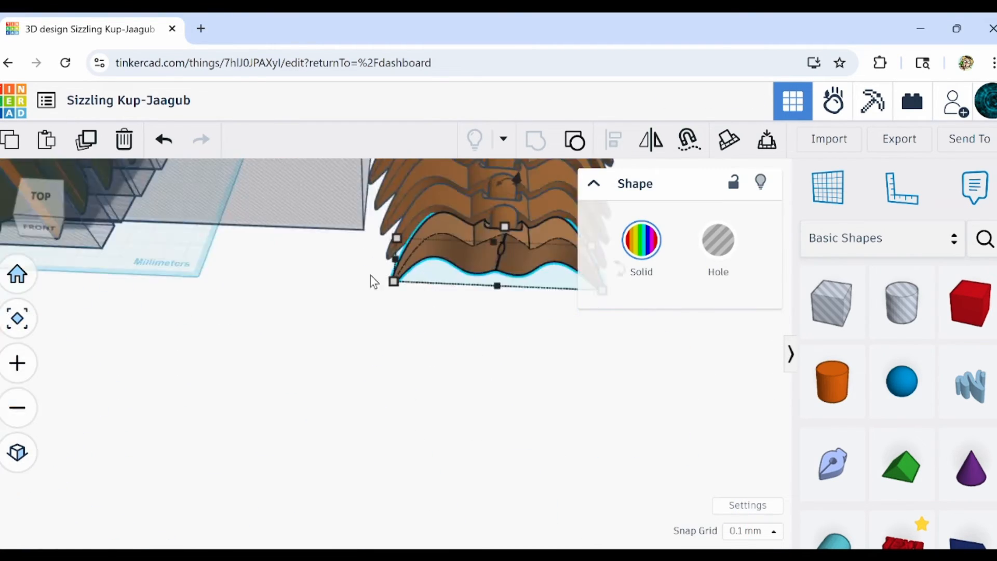
# Delete the last segment of the new row to make room for a tail piece.
pyautogui.hotkey('ctrl', 'z')
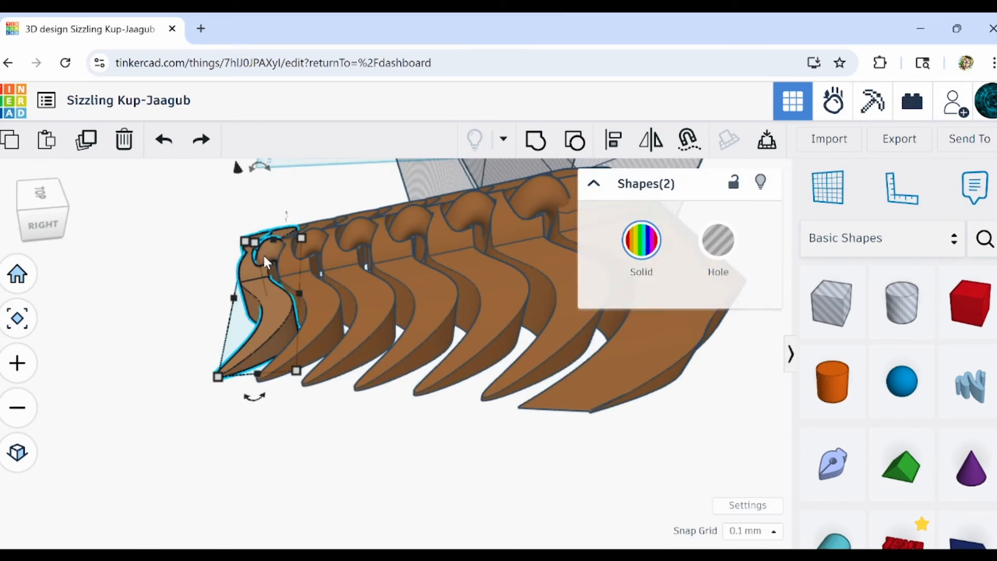
pyautogui.scroll(5, 264, 256)
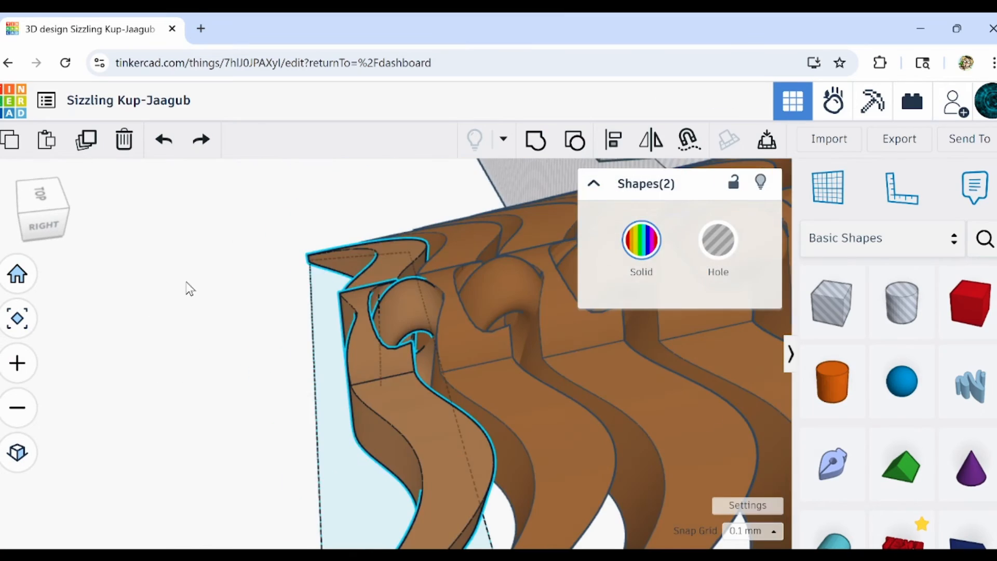
pyautogui.click(129, 144)
pyautogui.scroll(-6, 271, 280)
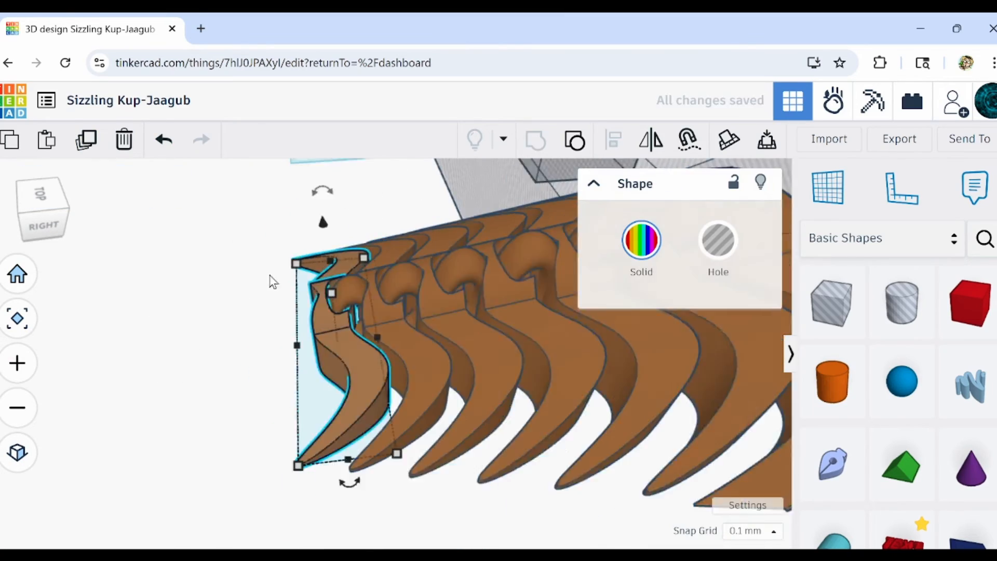
pyautogui.hotkey('ctrl', 'z')
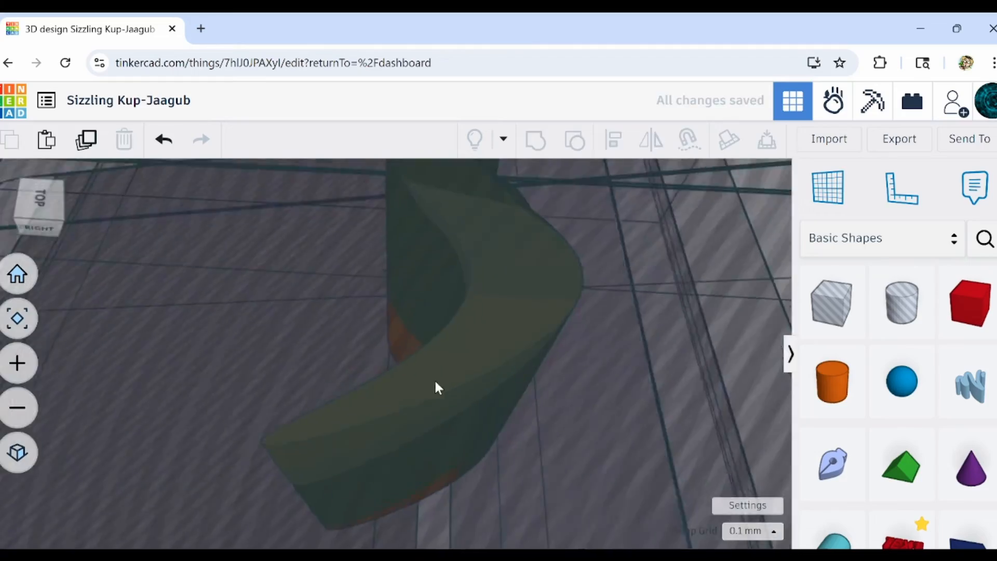
# Select the separated tail sketch together with its surrounding hole shapes and group them to cut the tail piece.
pyautogui.doubleClick(434, 378)
pyautogui.scroll(5, 525, 397)
pyautogui.scroll(-4, 449, 412)
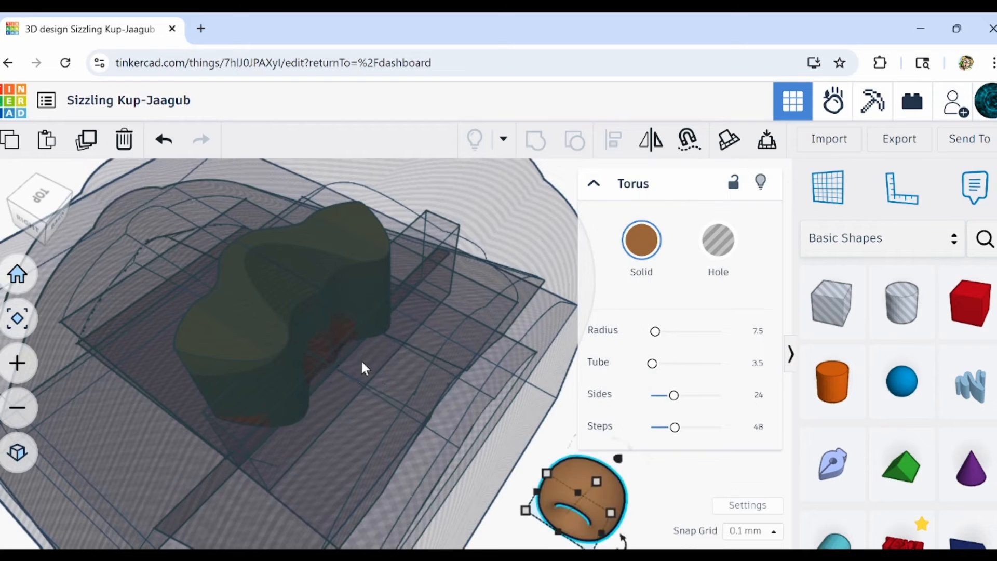
pyautogui.scroll(-5, 362, 368)
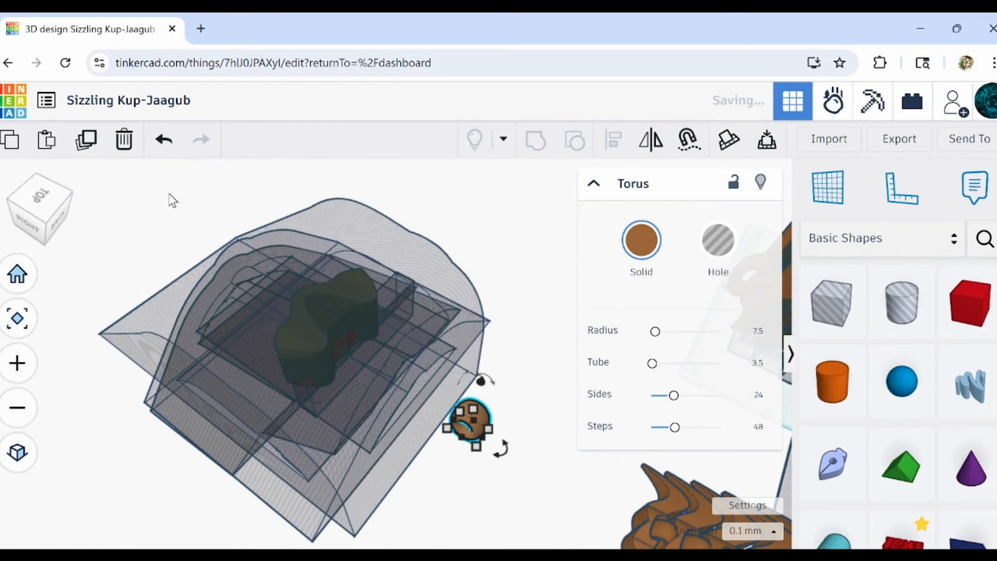
pyautogui.moveTo(178, 198); pyautogui.dragTo(387, 474)
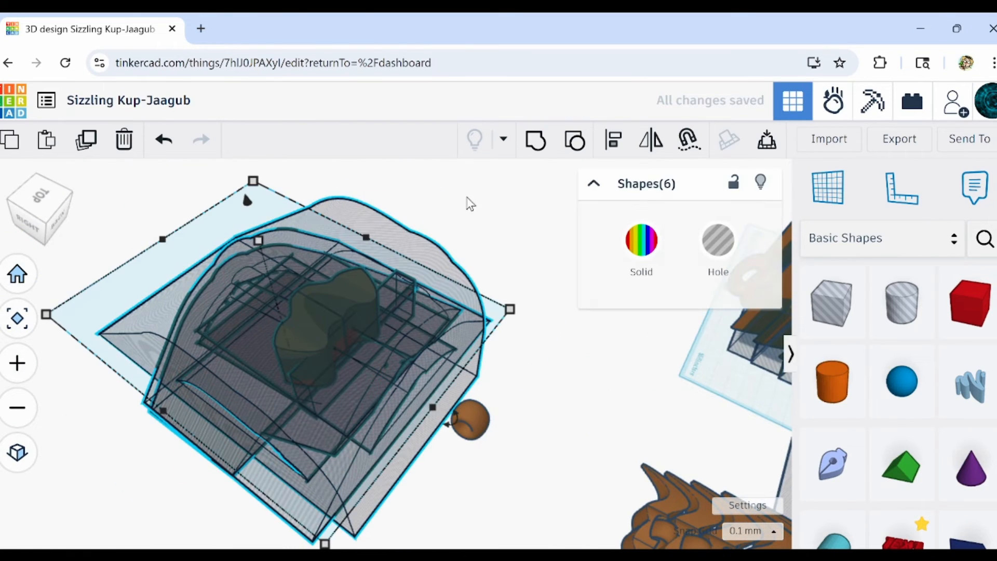
pyautogui.click(538, 143)
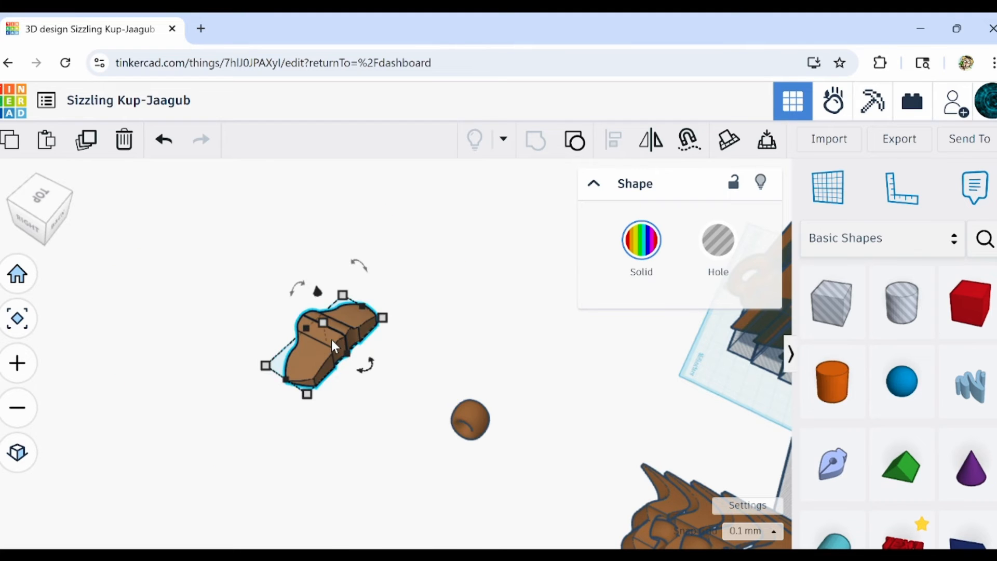
# Move the cut tail piece to the rear end of the new segment row.
pyautogui.moveTo(297, 416); pyautogui.dragTo(401, 445, button='right')
pyautogui.moveTo(401, 445); pyautogui.dragTo(432, 291)
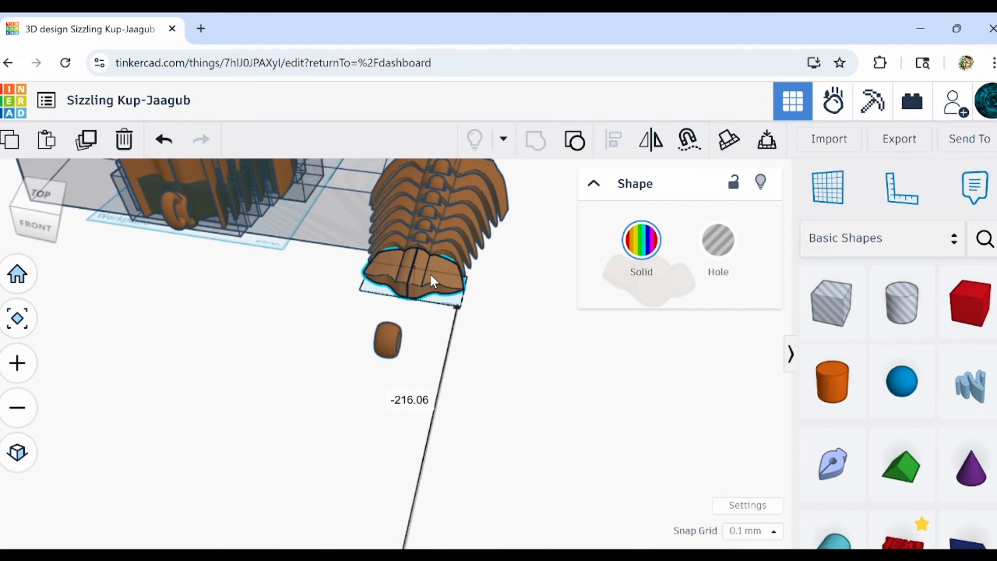
pyautogui.moveTo(422, 275); pyautogui.dragTo(236, 451, button='right')
pyautogui.press('f')
pyautogui.scroll(-5, 236, 451)
pyautogui.click(235, 451)
pyautogui.hotkey('ctrl', 'z')
# Turn the shape at the tail joint into a hole and group it with the neighbouring part.
pyautogui.scroll(5, 263, 419)
pyautogui.click(264, 420)
pyautogui.moveTo(264, 419); pyautogui.dragTo(333, 364, button='right')
pyautogui.click(36, 317)
pyautogui.click(718, 240)
pyautogui.moveTo(520, 311); pyautogui.dragTo(447, 333, button='right')
pyautogui.keyDown('shift'); pyautogui.click(447, 291); pyautogui.keyUp('shift')
pyautogui.hotkey('ctrl', 'g')
# Fit the tail piece and its torus against the last segment, and group the parts that form the tail joint.
pyautogui.moveTo(452, 200)
pyautogui.mouseDown(button='right')
pyautogui.moveTo(571, 310)
pyautogui.moveTo(458, 411)
pyautogui.moveTo(482, 431)
pyautogui.mouseUp(button='right')
pyautogui.scroll(-5, 469, 374)
pyautogui.click(469, 374)
pyautogui.click(218, 291)
pyautogui.moveTo(249, 395)
pyautogui.mouseDown(button='right')
pyautogui.moveTo(80, 335)
pyautogui.moveTo(218, 206)
pyautogui.mouseUp(button='right')
pyautogui.hotkey('ctrl', 'z')
pyautogui.scroll(-5, 312, 338)
pyautogui.click(332, 363)
pyautogui.moveTo(312, 291); pyautogui.dragTo(332, 337, button='right')
pyautogui.click(407, 416)
pyautogui.moveTo(323, 269)
pyautogui.mouseDown(button='right')
pyautogui.moveTo(407, 417)
pyautogui.moveTo(88, 501)
pyautogui.moveTo(534, 323)
pyautogui.moveTo(292, 417)
pyautogui.moveTo(326, 399)
pyautogui.mouseUp(button='right')
pyautogui.keyDown('shift'); pyautogui.click(317, 409); pyautogui.keyUp('shift')
pyautogui.hotkey('ctrl', 'g')
pyautogui.click(292, 416)
pyautogui.moveTo(469, 358); pyautogui.dragTo(391, 366, button='right')
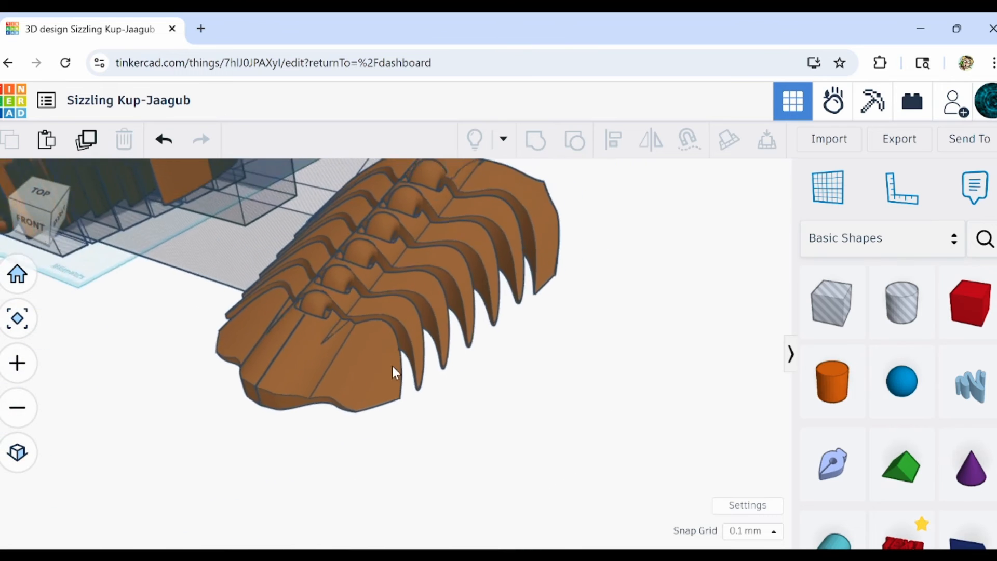
# Delete the ungrouped original body and its remaining hole shapes from the workplane.
pyautogui.scroll(-5, 392, 365)
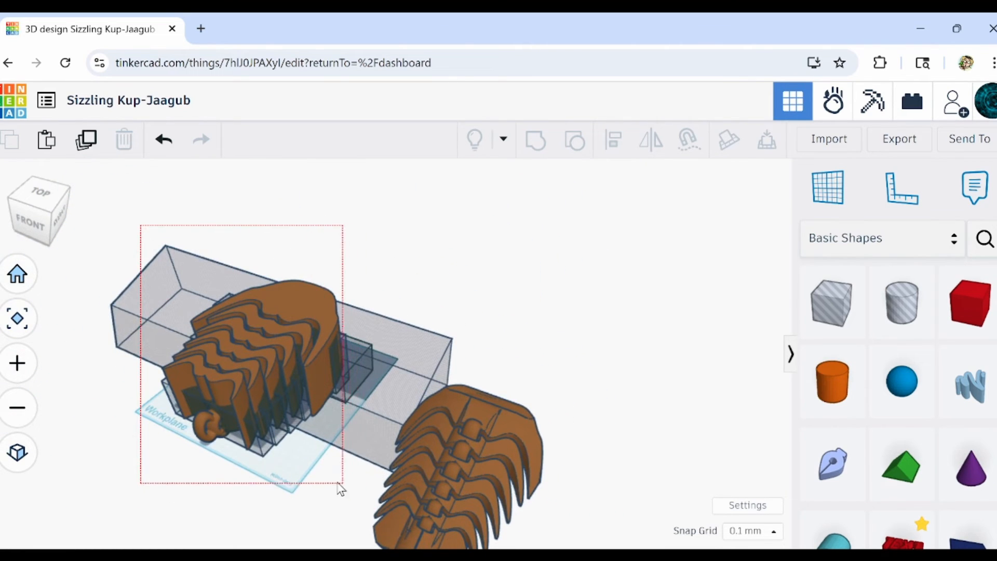
pyautogui.moveTo(340, 488); pyautogui.dragTo(341, 490)
pyautogui.click(129, 147)
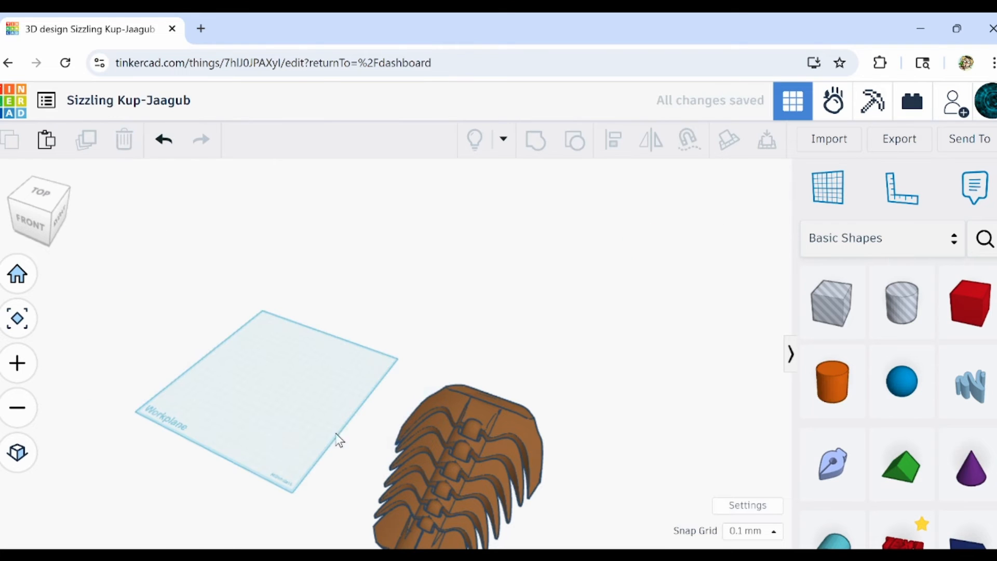
# Select all parts of the new body and move them onto the workplane.
pyautogui.moveTo(427, 546); pyautogui.dragTo(410, 522)
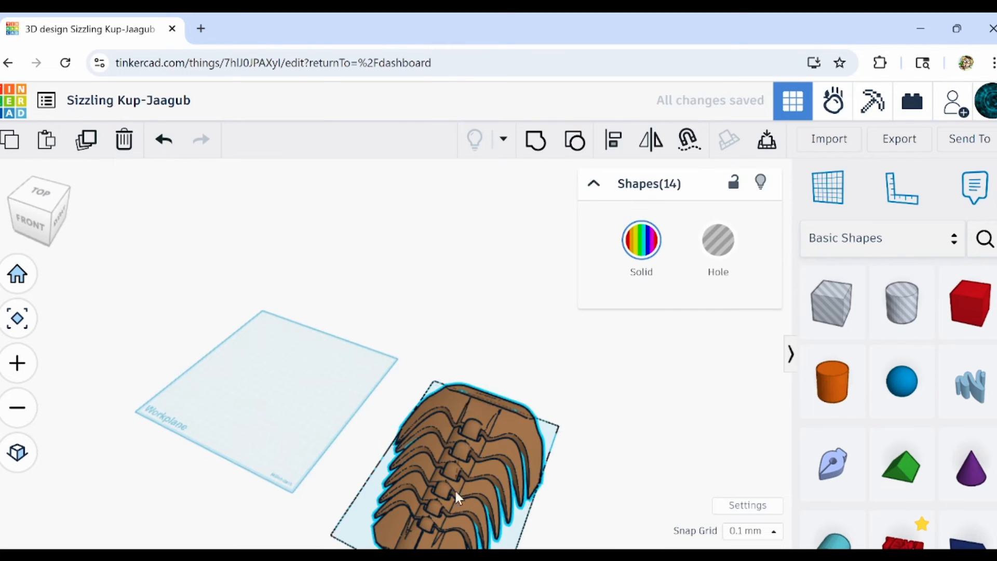
pyautogui.moveTo(455, 497); pyautogui.dragTo(281, 395)
pyautogui.moveTo(412, 473); pyautogui.dragTo(197, 364, button='right')
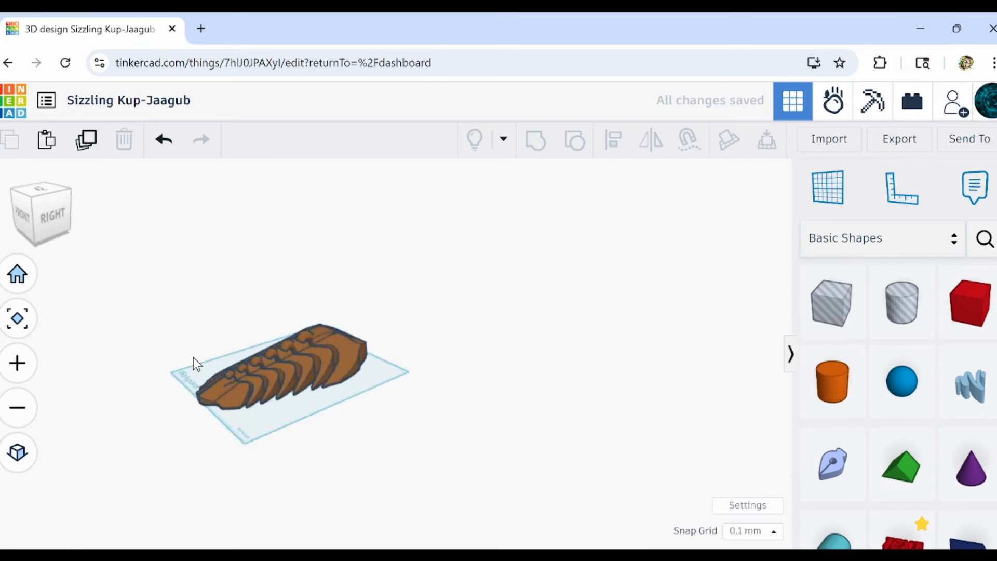
# Examine the new body from underneath and above, checking the torus joints, the tail piece and the head.
pyautogui.scroll(5, 471, 409)
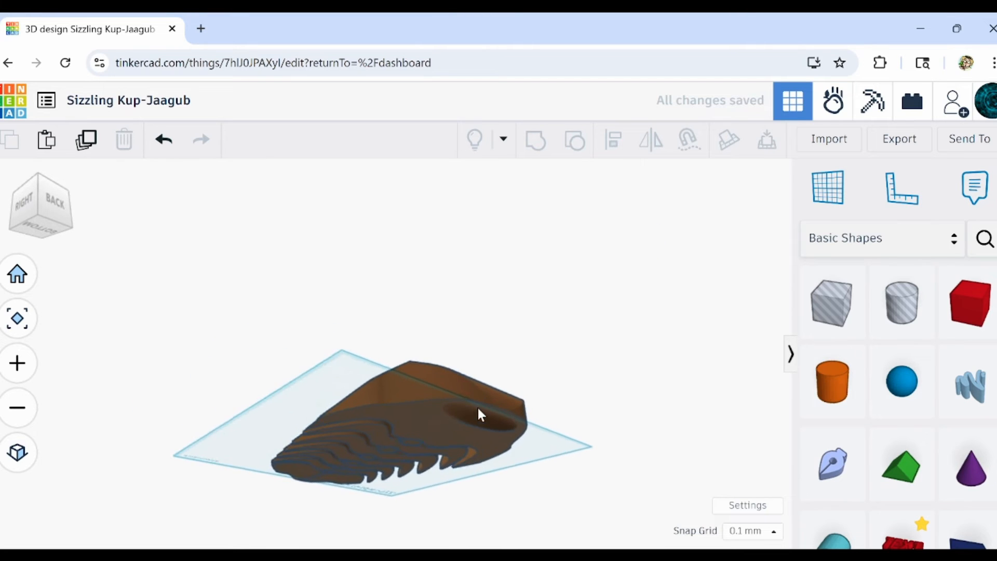
pyautogui.moveTo(476, 404); pyautogui.dragTo(247, 372, button='right')
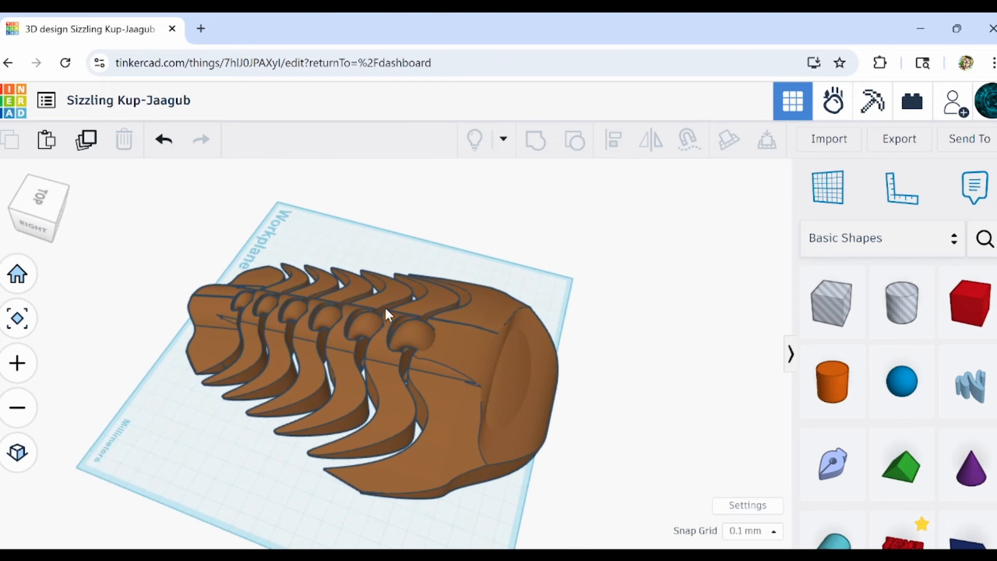
pyautogui.scroll(10, 414, 357)
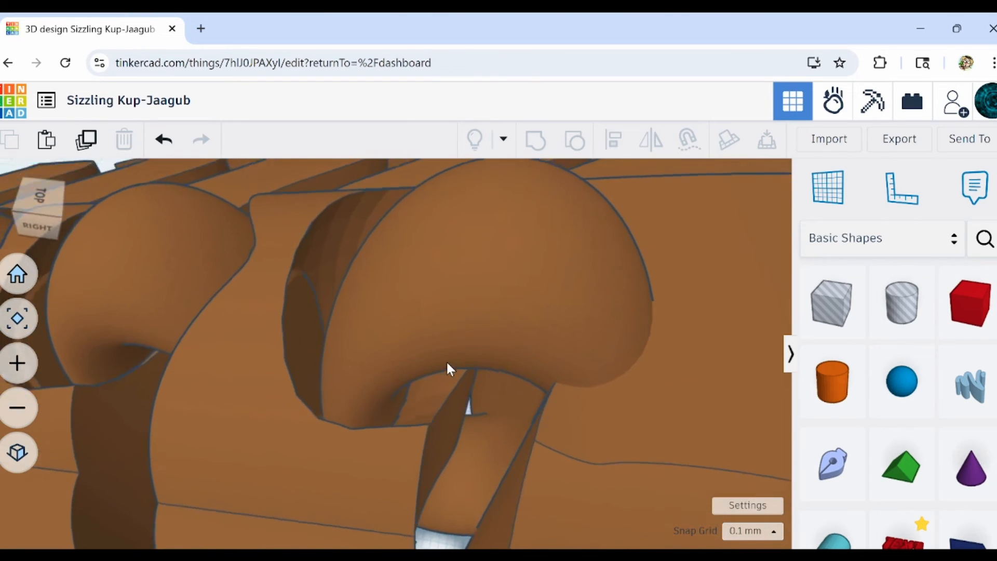
pyautogui.moveTo(447, 361)
pyautogui.mouseDown(button='right')
pyautogui.moveTo(401, 328)
pyautogui.moveTo(406, 404)
pyautogui.moveTo(354, 370)
pyautogui.moveTo(342, 349)
pyautogui.moveTo(423, 334)
pyautogui.moveTo(450, 363)
pyautogui.moveTo(309, 438)
pyautogui.moveTo(305, 427)
pyautogui.moveTo(339, 451)
pyautogui.moveTo(423, 393)
pyautogui.moveTo(474, 376)
pyautogui.moveTo(444, 416)
pyautogui.moveTo(388, 453)
pyautogui.moveTo(426, 376)
pyautogui.moveTo(490, 312)
pyautogui.moveTo(523, 296)
pyautogui.moveTo(371, 407)
pyautogui.moveTo(269, 418)
pyautogui.moveTo(332, 392)
pyautogui.moveTo(406, 393)
pyautogui.mouseUp(button='right')
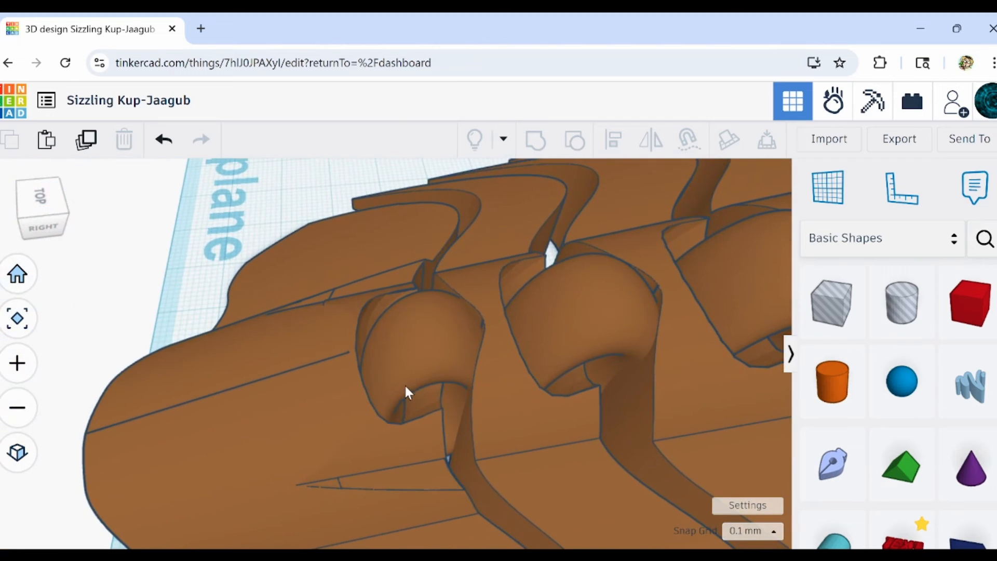
pyautogui.moveTo(471, 455); pyautogui.dragTo(607, 446, button='right')
pyautogui.scroll(-5, 623, 428)
pyautogui.moveTo(560, 422); pyautogui.dragTo(618, 392, button='middle')
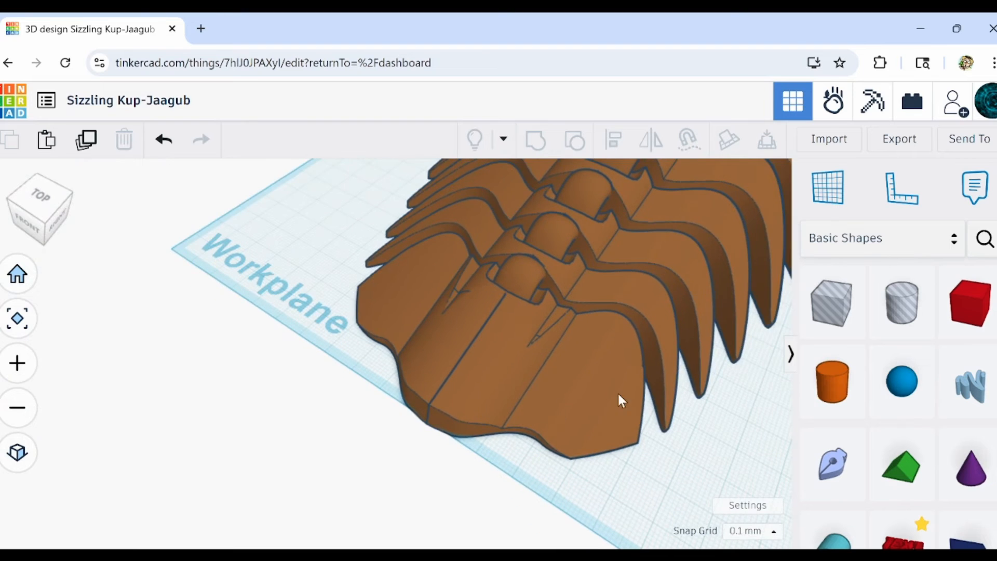
pyautogui.moveTo(618, 392); pyautogui.dragTo(603, 357, button='right')
pyautogui.scroll(-4, 704, 380)
pyautogui.moveTo(704, 380); pyautogui.dragTo(223, 435, button='middle')
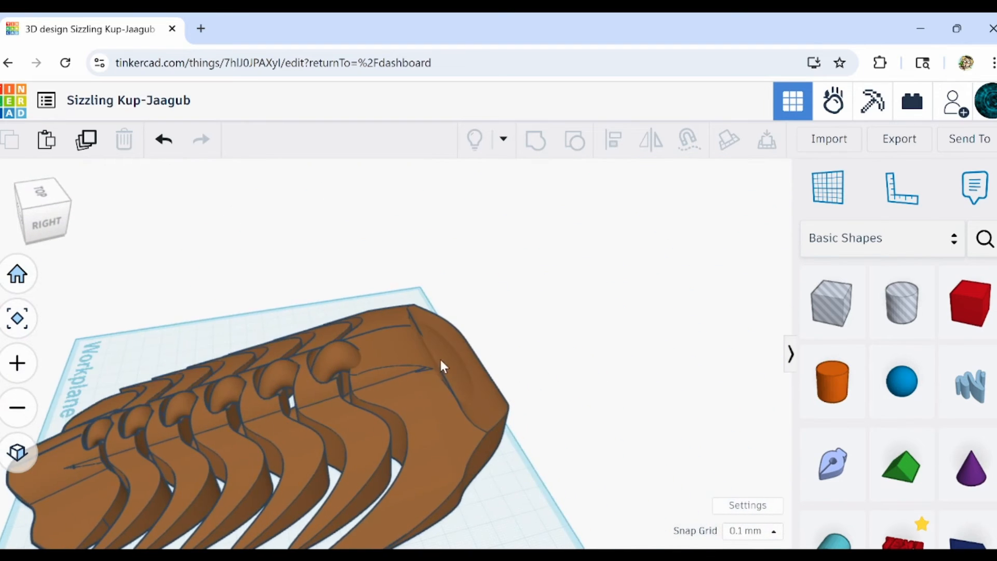
pyautogui.moveTo(441, 361); pyautogui.dragTo(228, 397, button='right')
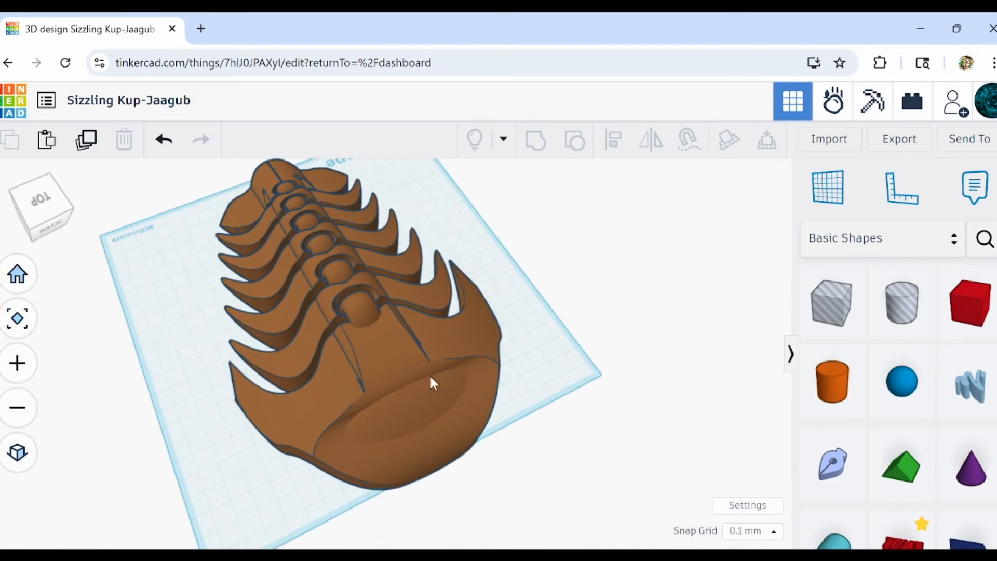
pyautogui.moveTo(516, 449); pyautogui.dragTo(416, 416, button='right')
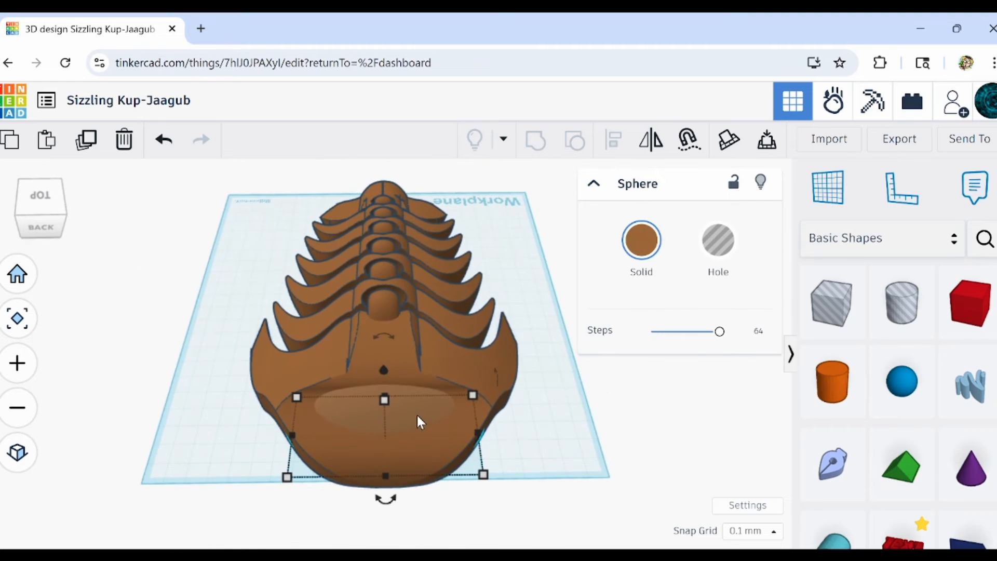
# Raise the flattened sphere on the head slightly so that it bulges further out of the surface.
pyautogui.hotkey('ctrl', 'Up')
pyautogui.hotkey('ctrl', 'Up')
pyautogui.hotkey('ctrl', 'Up')
pyautogui.hotkey('ctrl', 'Up')
pyautogui.hotkey('ctrl', 'Up')
pyautogui.hotkey('ctrl', 'Up')
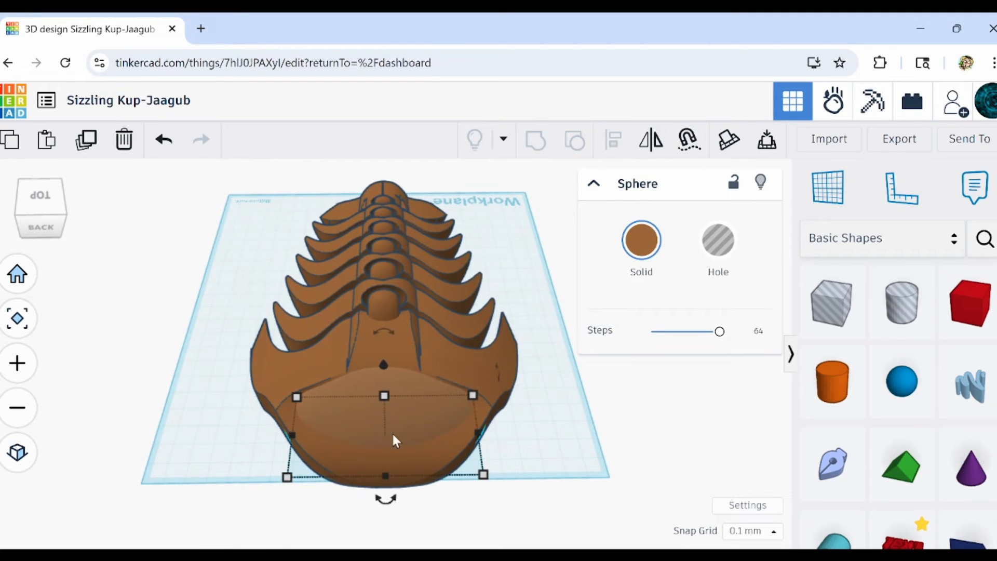
pyautogui.moveTo(453, 477); pyautogui.dragTo(325, 399, button='right')
pyautogui.moveTo(383, 388)
pyautogui.mouseDown()
pyautogui.moveTo(406, 391)
pyautogui.moveTo(391, 388)
pyautogui.mouseUp()
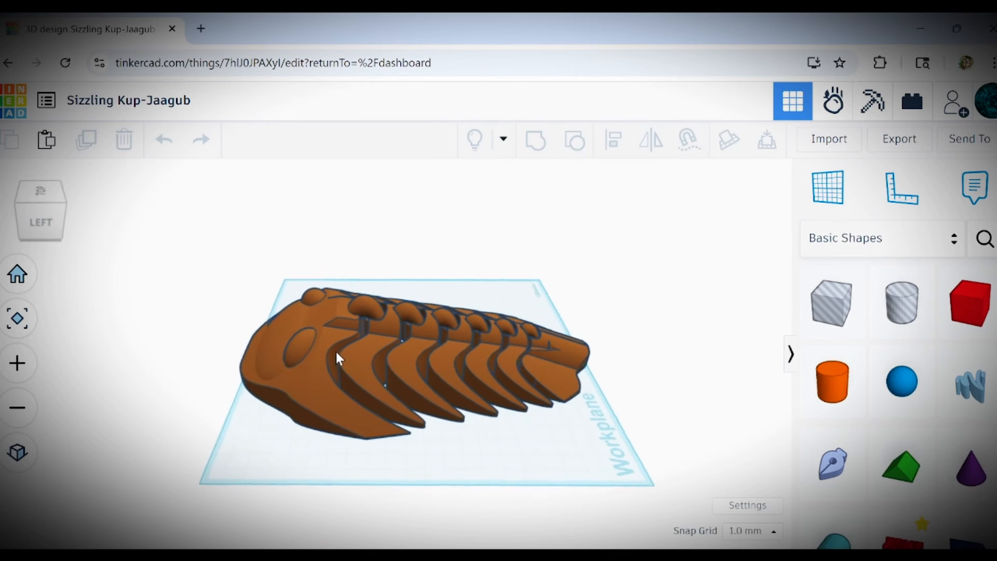
# Examine the underside, the torus joints between the segments and the head of the new body.
pyautogui.moveTo(358, 353); pyautogui.dragTo(583, 311, button='right')
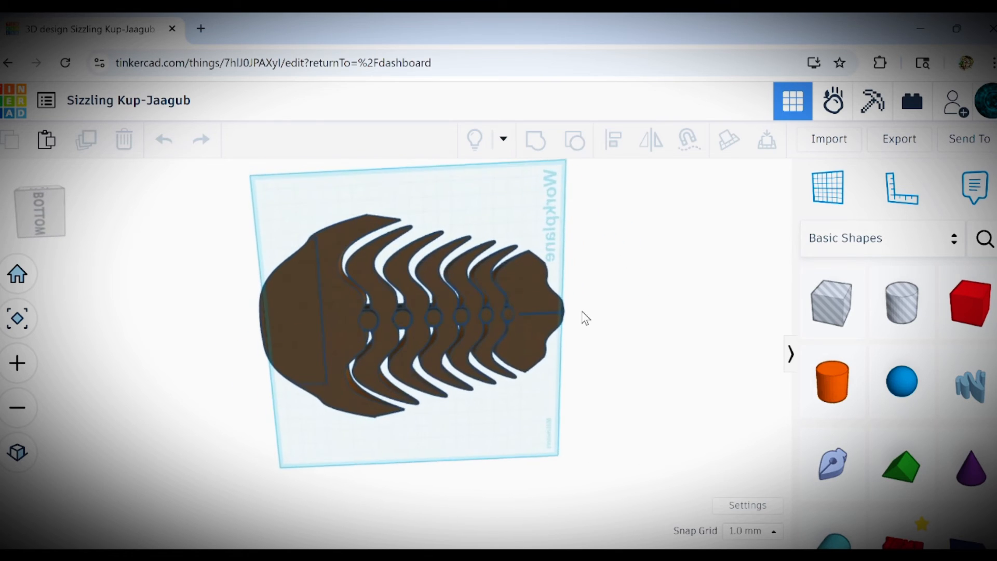
pyautogui.scroll(5, 468, 283)
pyautogui.scroll(4, 494, 289)
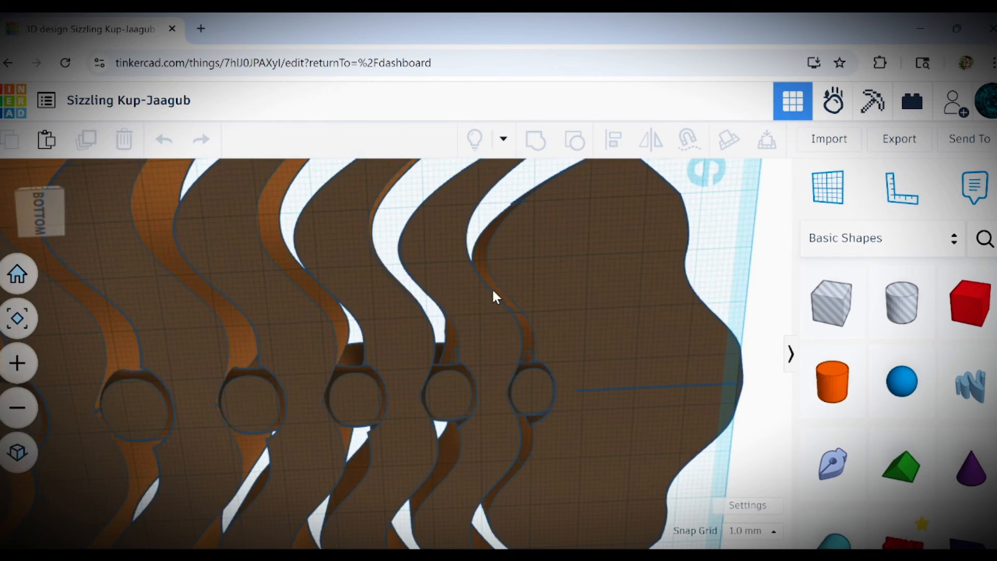
pyautogui.moveTo(492, 288); pyautogui.dragTo(357, 349, button='right')
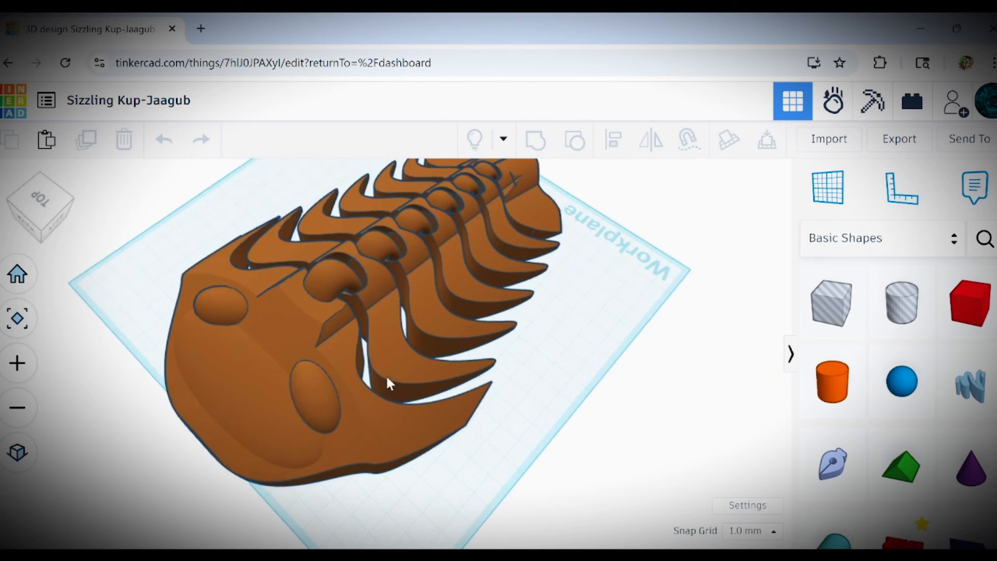
pyautogui.moveTo(387, 378); pyautogui.dragTo(317, 366, button='right')
# Select the whole body and rotate it about the vertical axis so that it lies diagonally on the workplane.
pyautogui.moveTo(221, 276); pyautogui.dragTo(565, 467)
pyautogui.moveTo(511, 457); pyautogui.dragTo(470, 487, button='right')
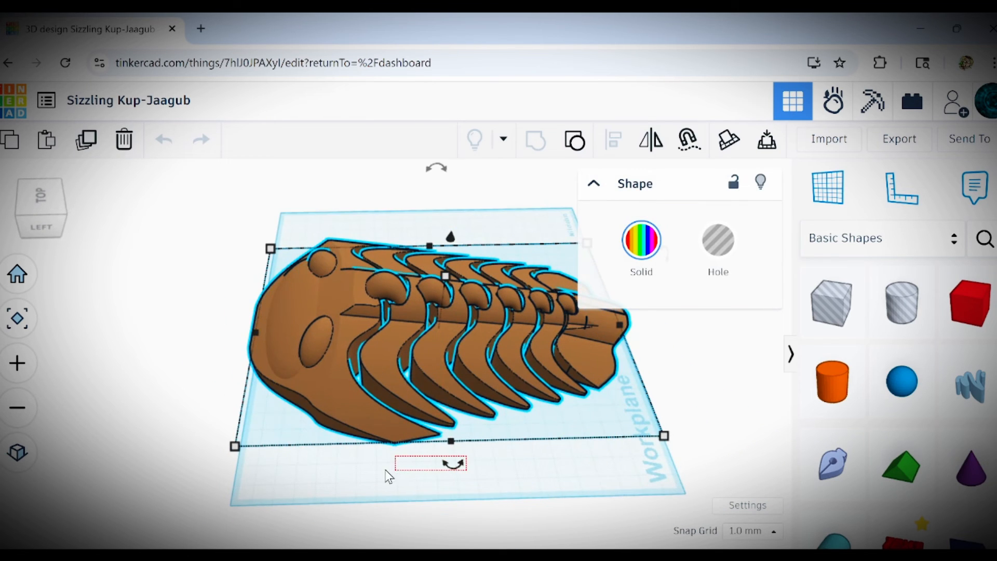
pyautogui.moveTo(367, 487); pyautogui.dragTo(368, 488)
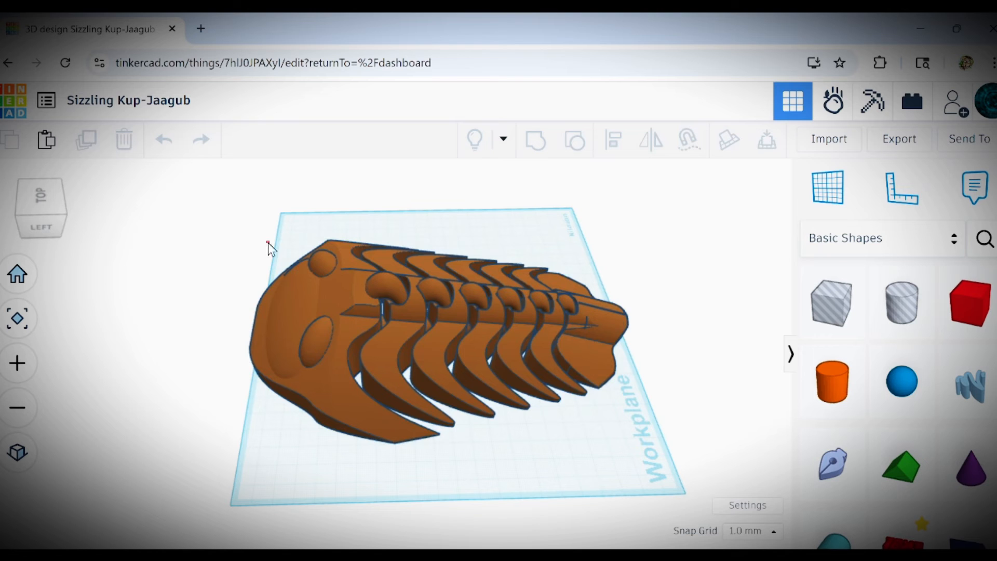
pyautogui.moveTo(613, 457); pyautogui.dragTo(580, 433)
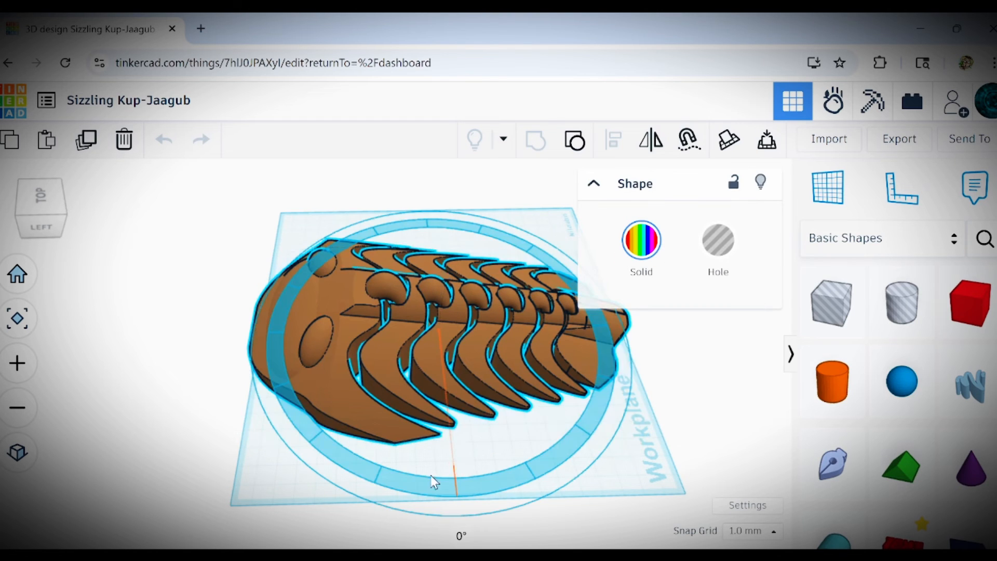
pyautogui.moveTo(431, 475); pyautogui.dragTo(291, 502)
# Scale the whole body down to about 129 × 143 mm and move it towards the middle of the workplane.
pyautogui.moveTo(646, 460); pyautogui.dragTo(581, 439)
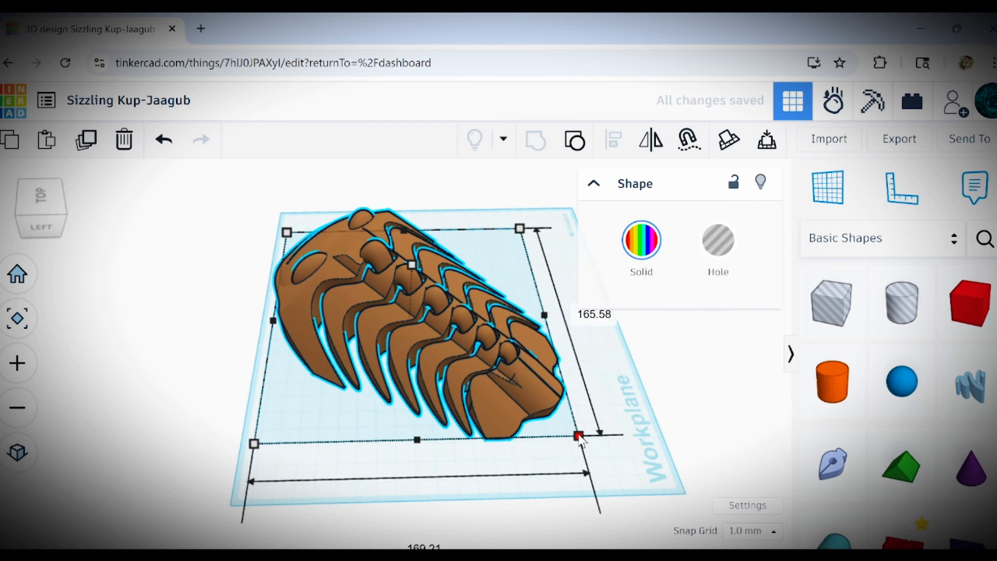
pyautogui.click(163, 140)
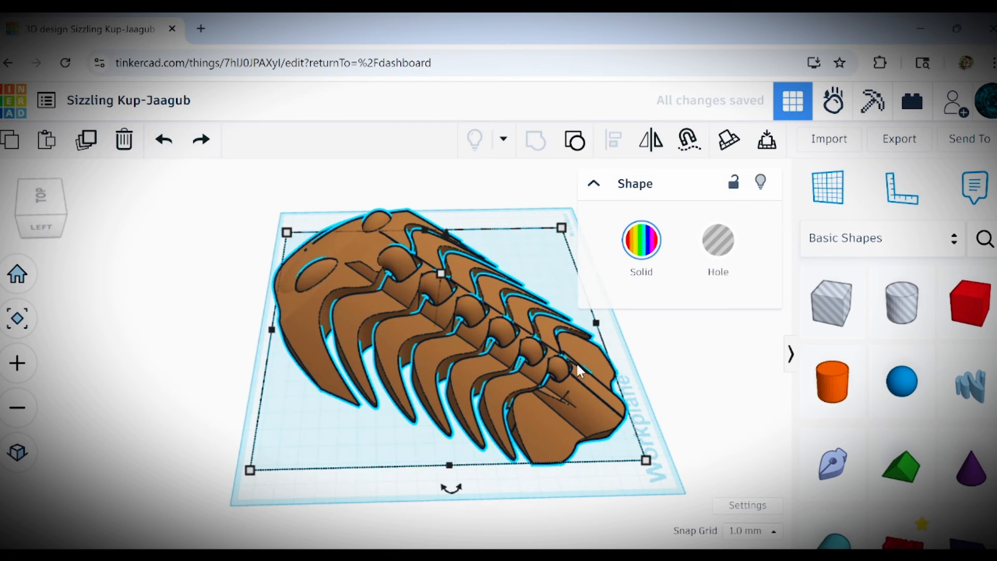
pyautogui.keyDown('shift'); pyautogui.moveTo(648, 462); pyautogui.dragTo(492, 365); pyautogui.keyUp('shift')
pyautogui.moveTo(432, 322); pyautogui.dragTo(483, 358)
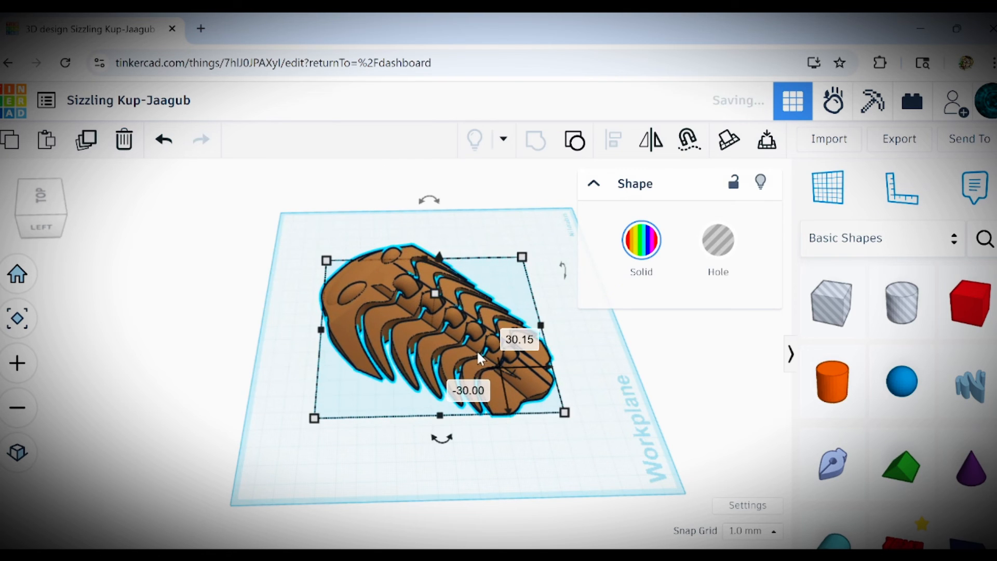
pyautogui.moveTo(356, 371); pyautogui.dragTo(520, 352, button='right')
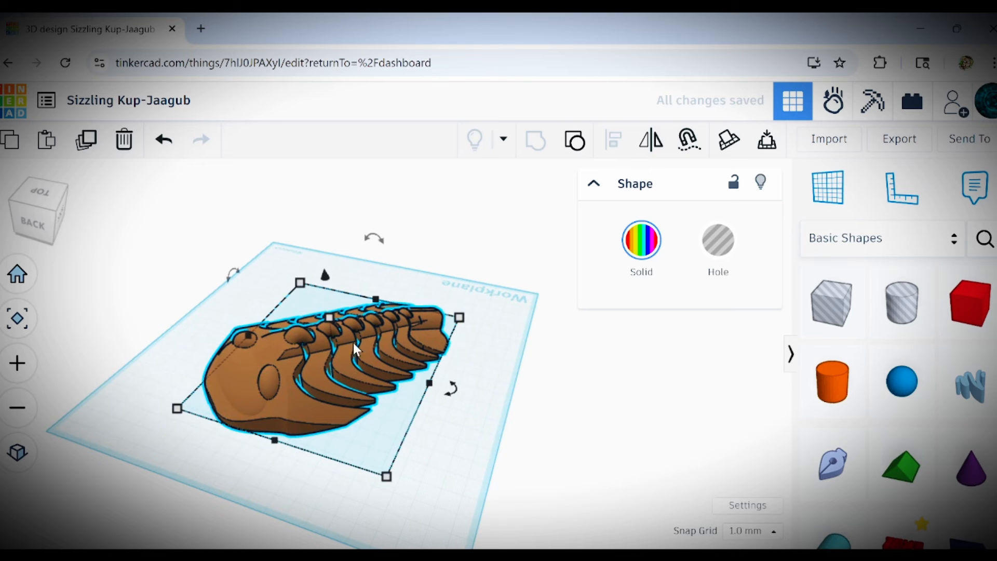
pyautogui.moveTo(469, 323); pyautogui.dragTo(475, 321)
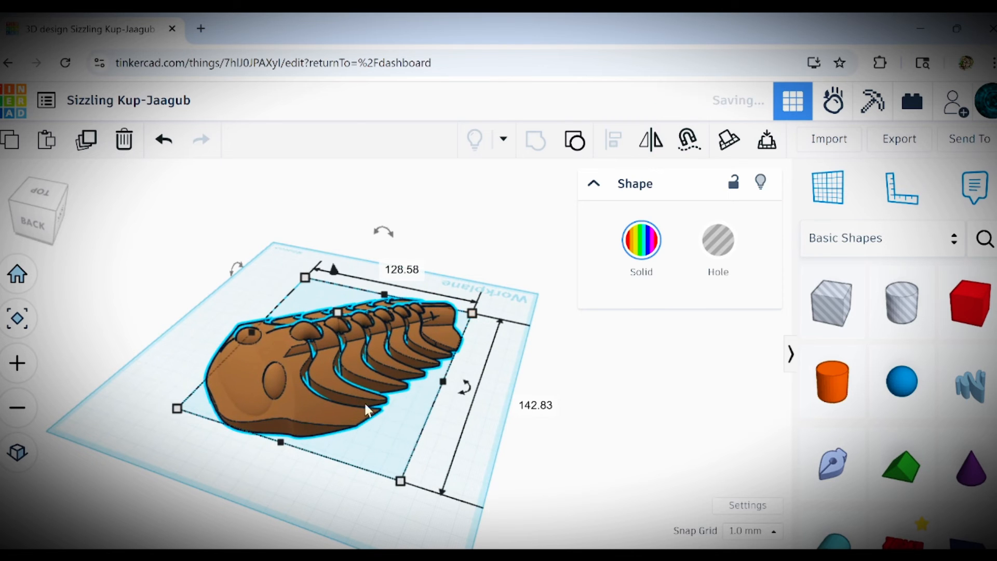
pyautogui.click(159, 444)
# Examine the scaled trilobite from above, from the front and from the side, checking the head, eyes, joints and tail.
pyautogui.moveTo(262, 472); pyautogui.dragTo(367, 410, button='right')
pyautogui.scroll(4, 285, 326)
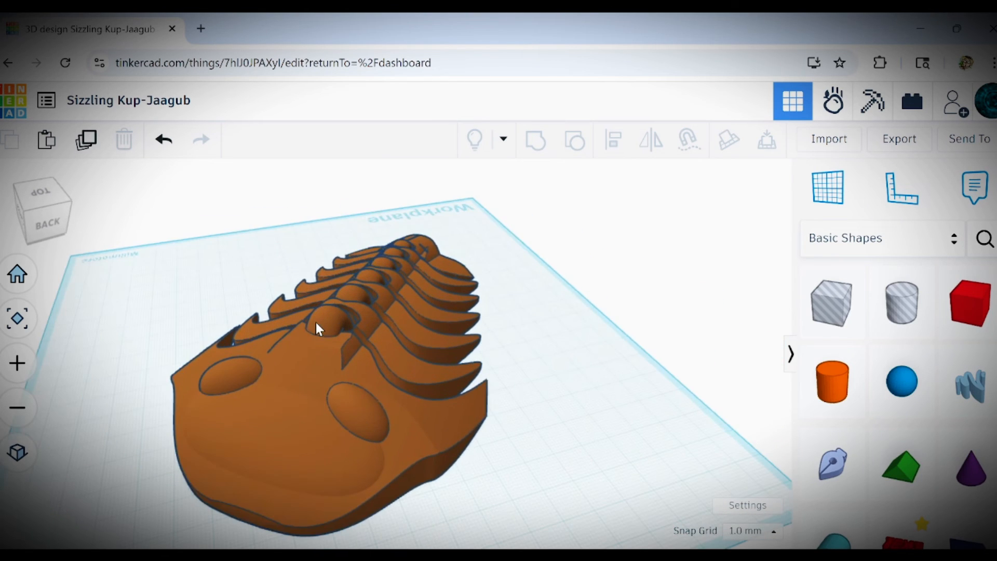
pyautogui.moveTo(316, 322); pyautogui.dragTo(324, 369, button='right')
pyautogui.scroll(-4, 323, 369)
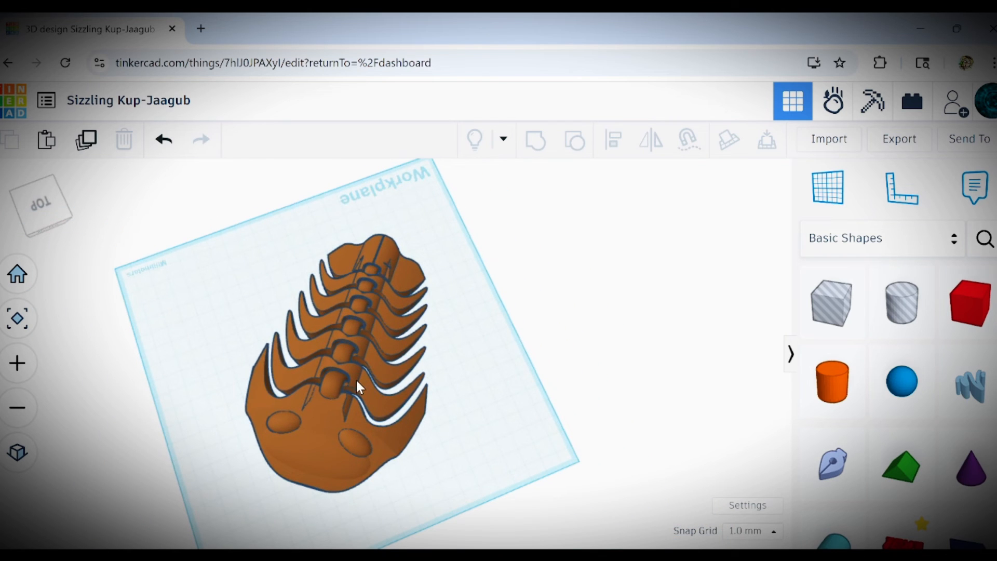
pyautogui.moveTo(357, 382); pyautogui.dragTo(313, 357, button='right')
pyautogui.scroll(3, 333, 373)
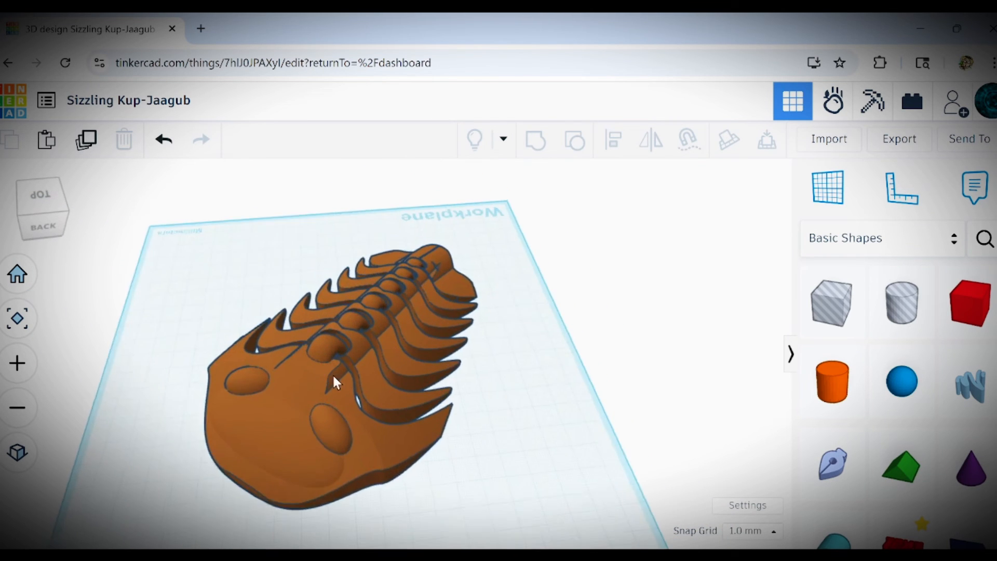
pyautogui.moveTo(369, 393); pyautogui.dragTo(286, 410, button='right')
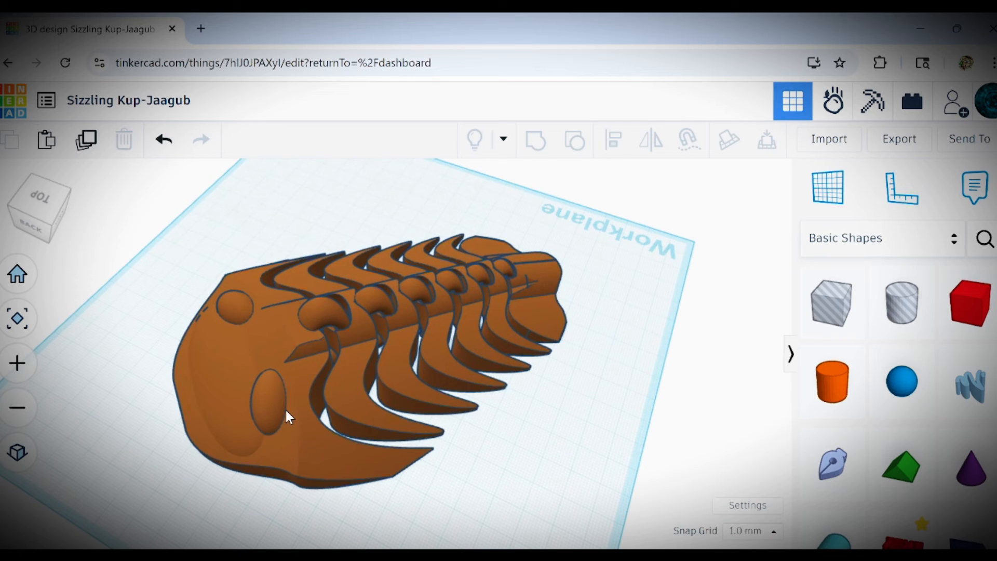
pyautogui.moveTo(286, 411); pyautogui.dragTo(286, 428, button='right')
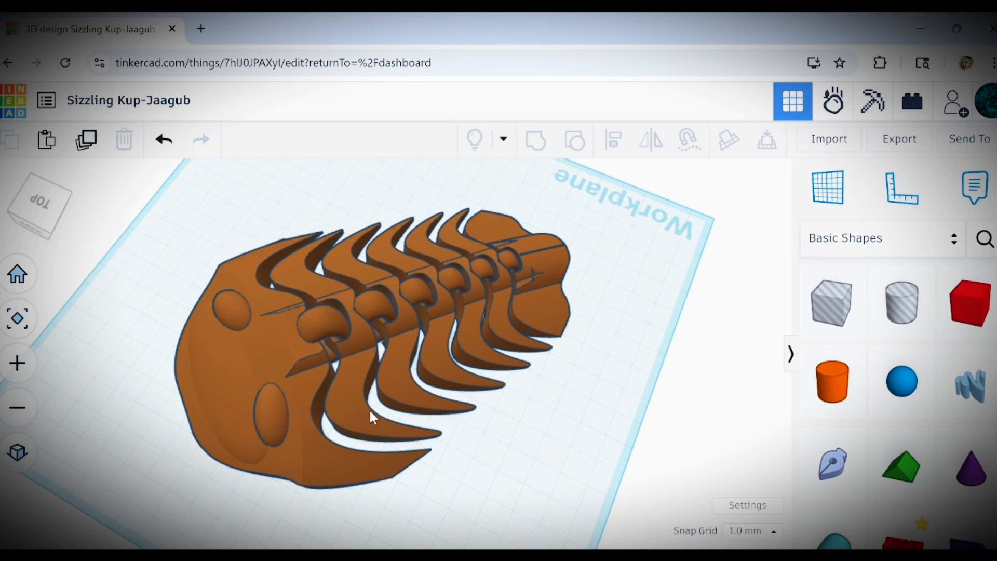
pyautogui.scroll(5, 421, 346)
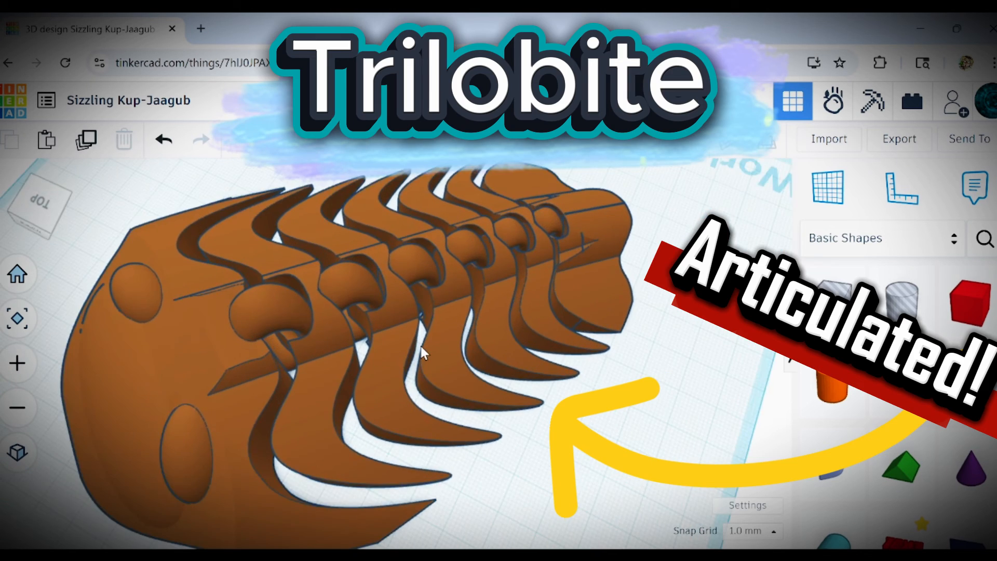
pyautogui.moveTo(421, 343); pyautogui.dragTo(307, 316, button='right')
pyautogui.moveTo(307, 315); pyautogui.dragTo(411, 389, button='middle')
pyautogui.scroll(-4, 411, 390)
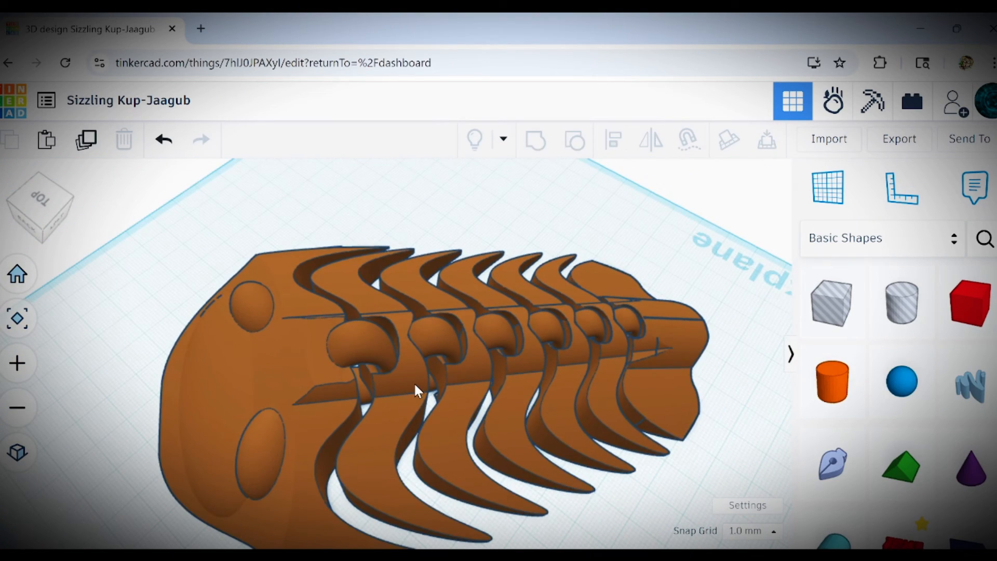